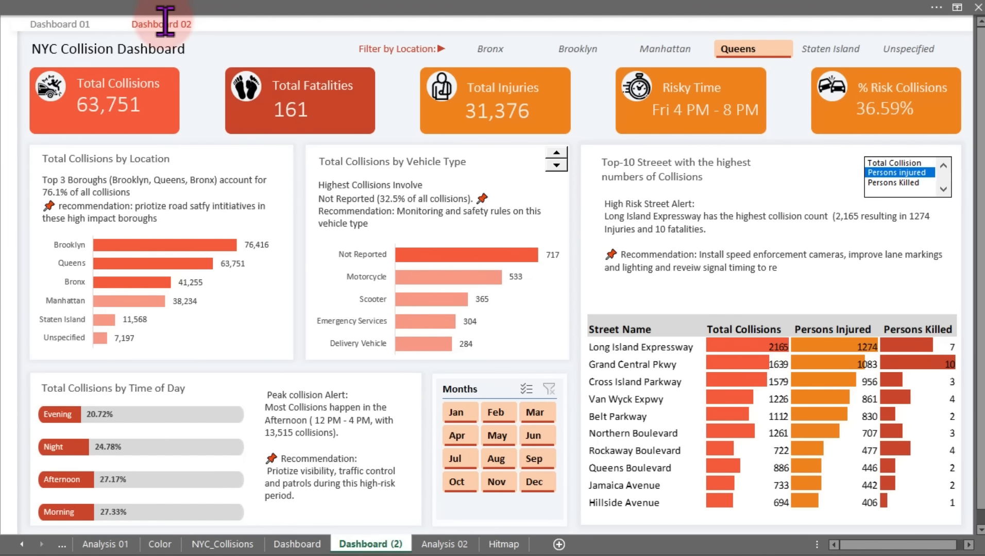
- Open Dashboard 01, toggle the weekly heatmap's numbers on and off, and show and hide the contributing factors recommendation
{"action": "left_click", "coordinate": [76, 24]}
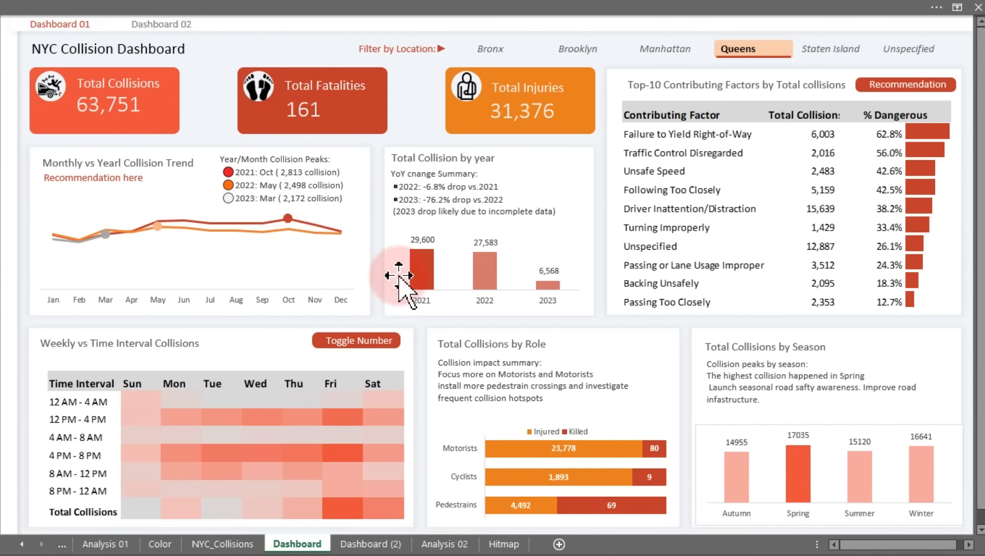
{"action": "left_click", "coordinate": [376, 341]}
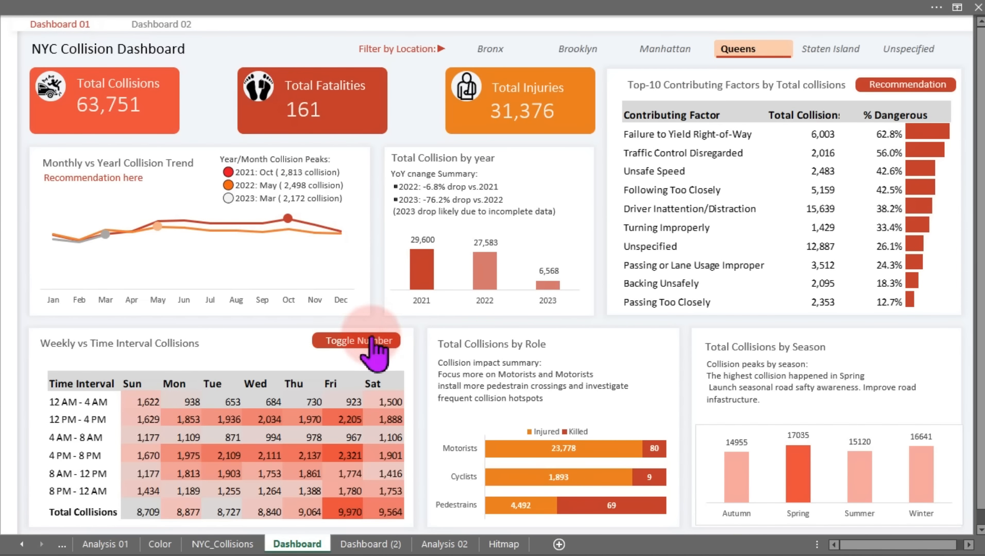
{"action": "left_click", "coordinate": [376, 341]}
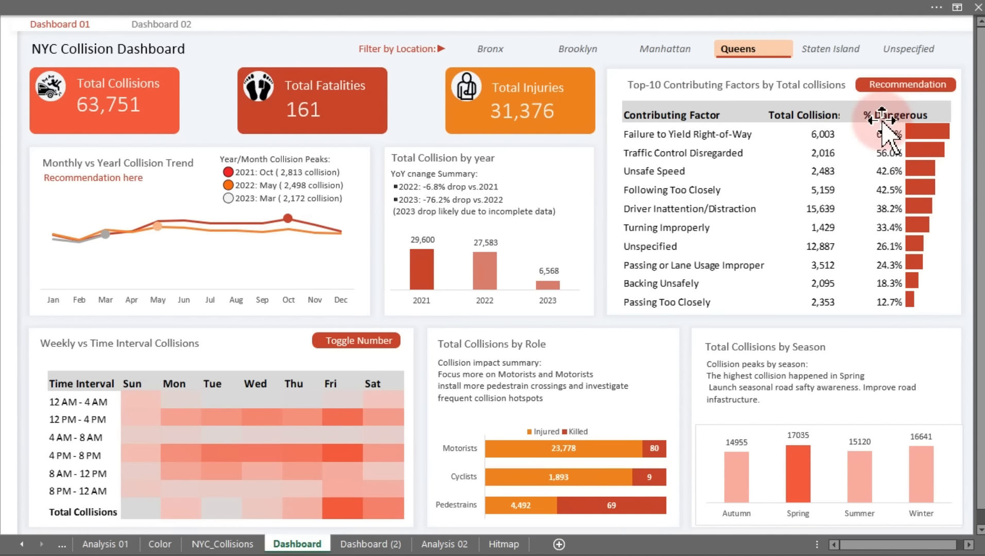
{"action": "left_click", "coordinate": [905, 86]}
{"action": "left_click", "coordinate": [903, 87]}
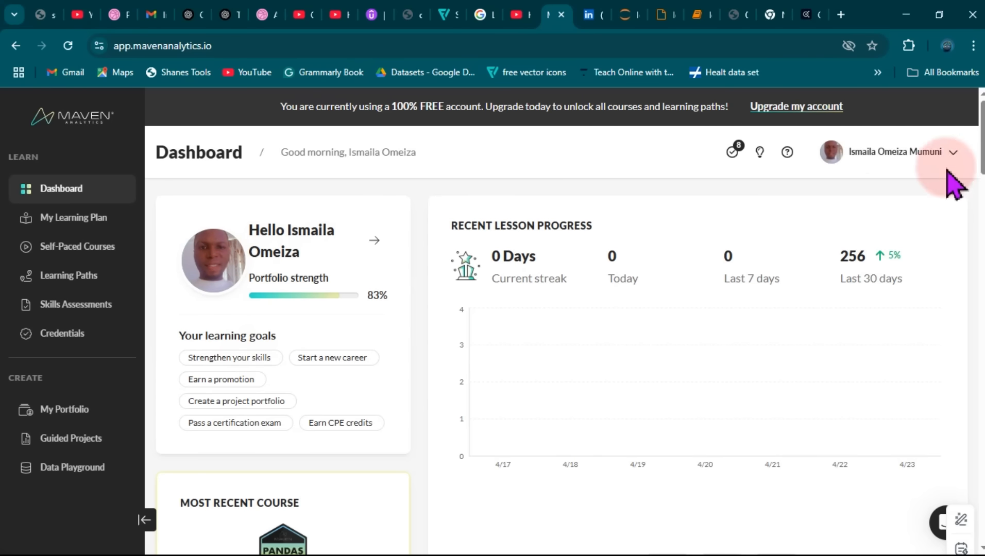
- Open Guided Projects on the Maven Analytics site in the browser, compare the Free and Pro lists, and browse the free projects
{"action": "mouse_move", "coordinate": [982, 118]}
{"action": "left_mouse_down"}
{"action": "mouse_move", "coordinate": [980, 341]}
{"action": "mouse_move", "coordinate": [980, 137]}
{"action": "left_mouse_up"}
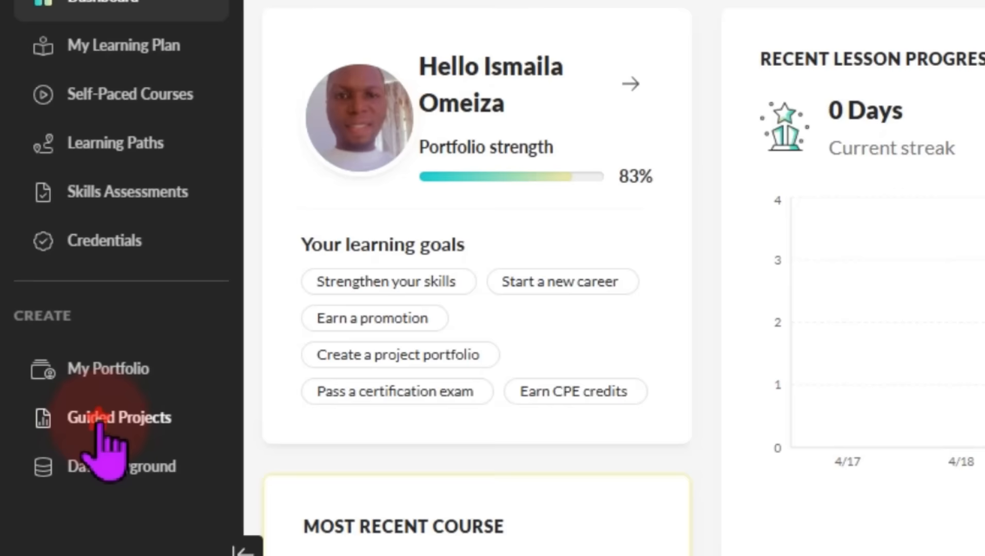
{"action": "left_click", "coordinate": [139, 410]}
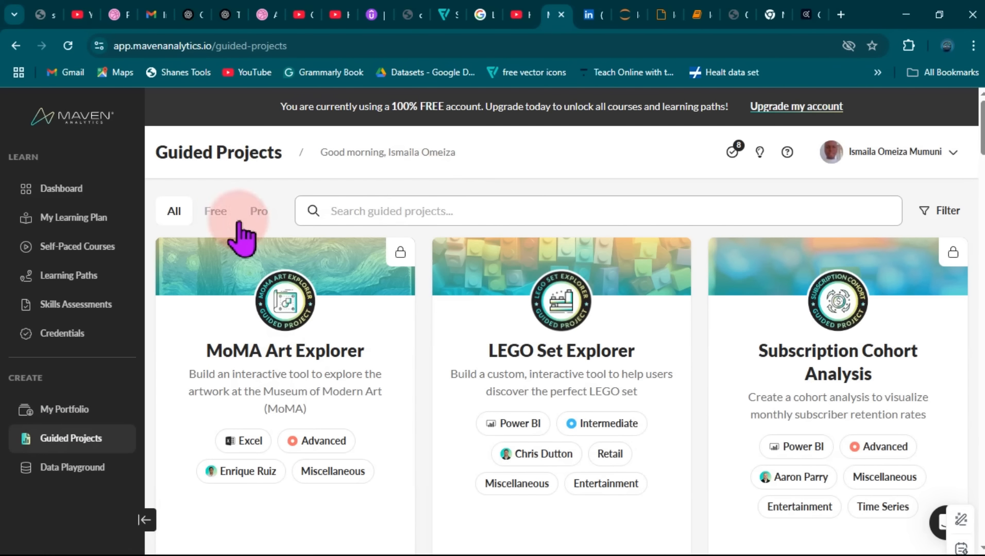
{"action": "left_click", "coordinate": [214, 221]}
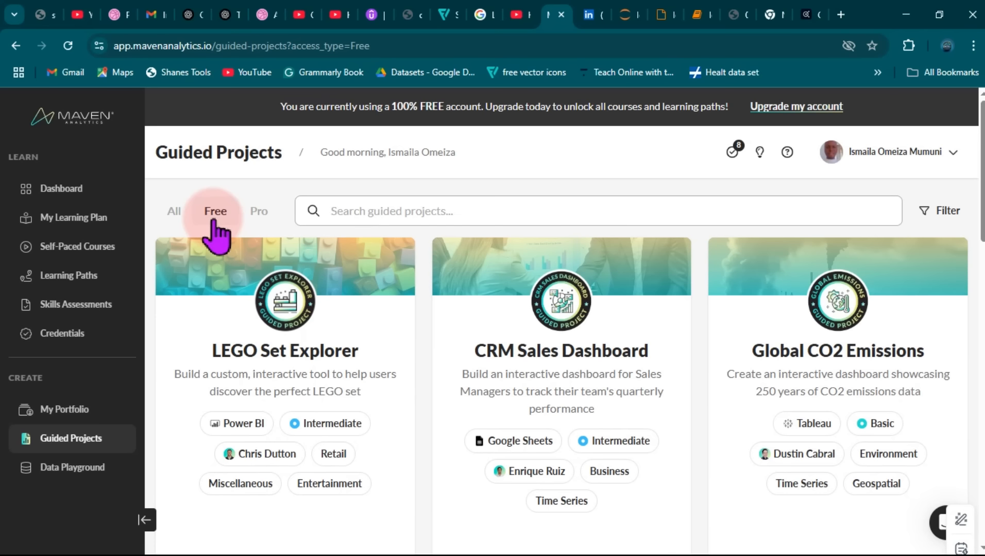
{"action": "left_click", "coordinate": [257, 213]}
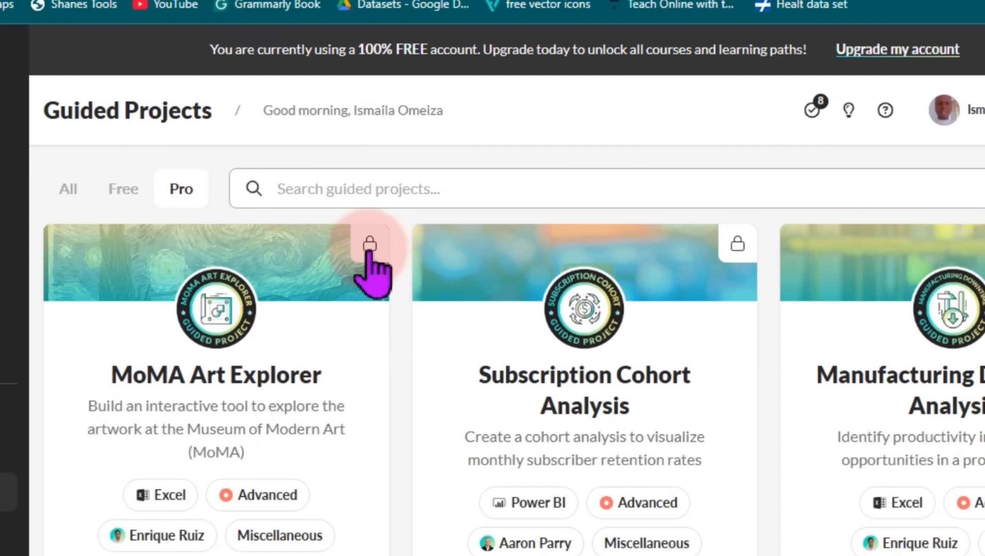
{"action": "left_click", "coordinate": [114, 190]}
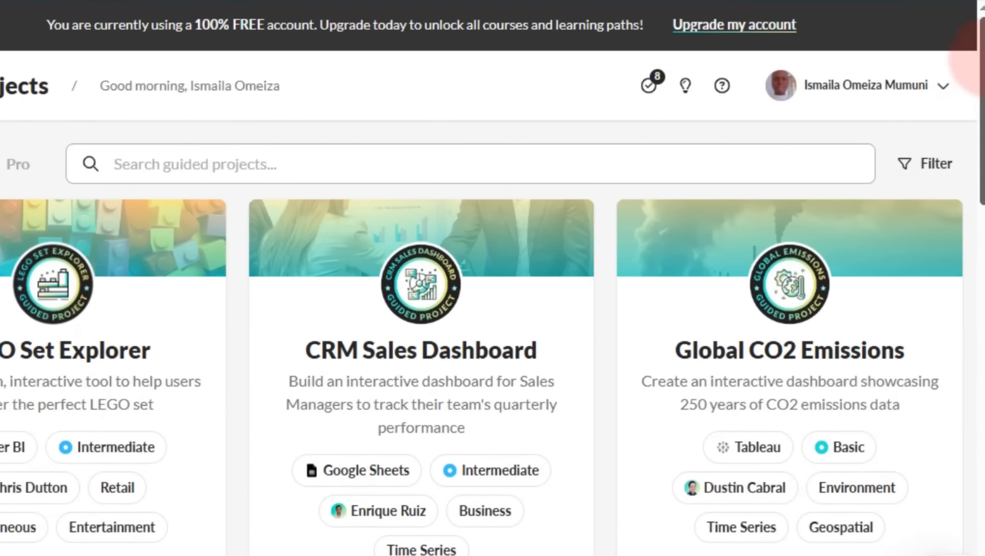
{"action": "scroll", "coordinate": [974, 152], "scroll_direction": "down", "scroll_amount": 5}
{"action": "left_click_drag", "start_coordinate": [974, 152], "coordinate": [967, 278]}
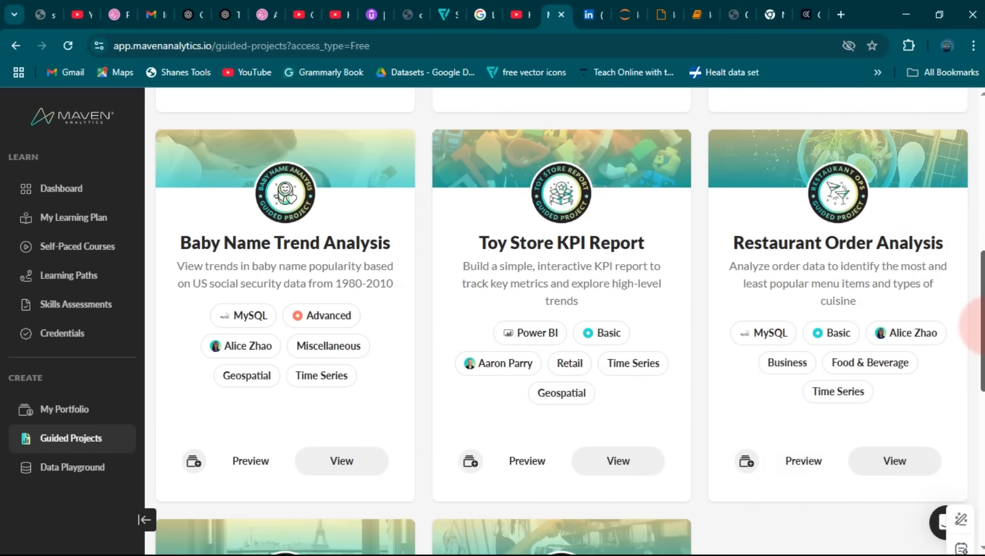
{"action": "left_click_drag", "start_coordinate": [974, 325], "coordinate": [976, 129]}
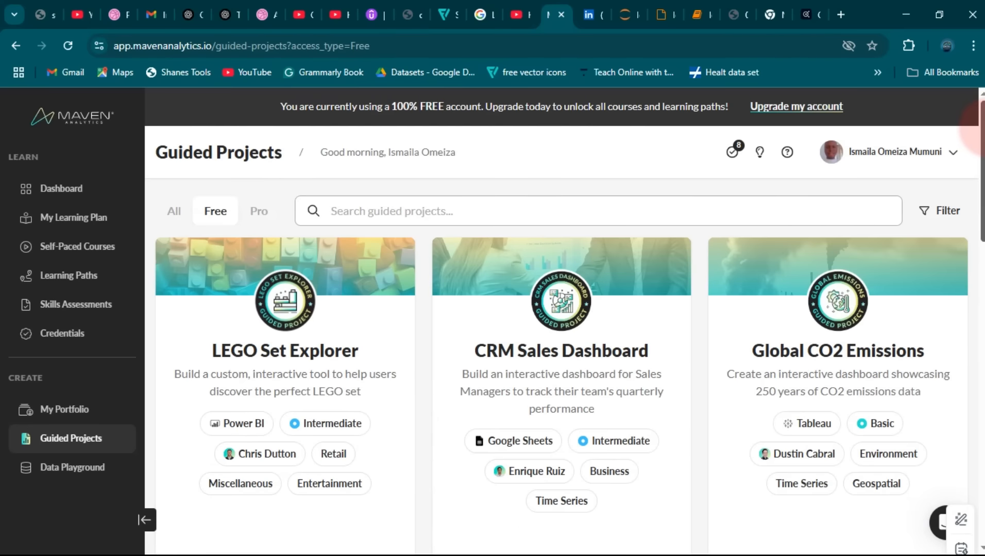
- Search the free guided projects for "traf", and shorten the search term to "tr"
{"action": "left_click", "coordinate": [505, 213]}
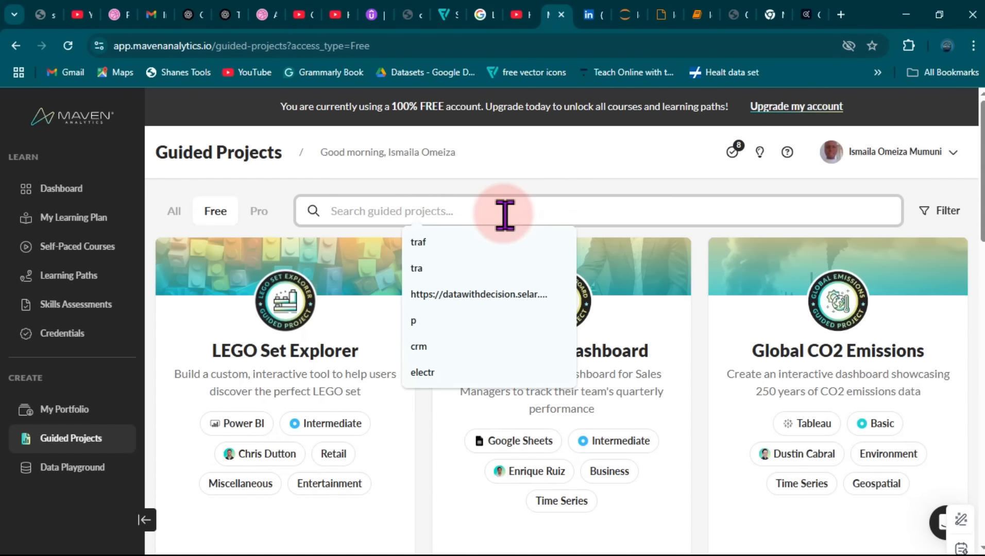
{"action": "type", "text": "t"}
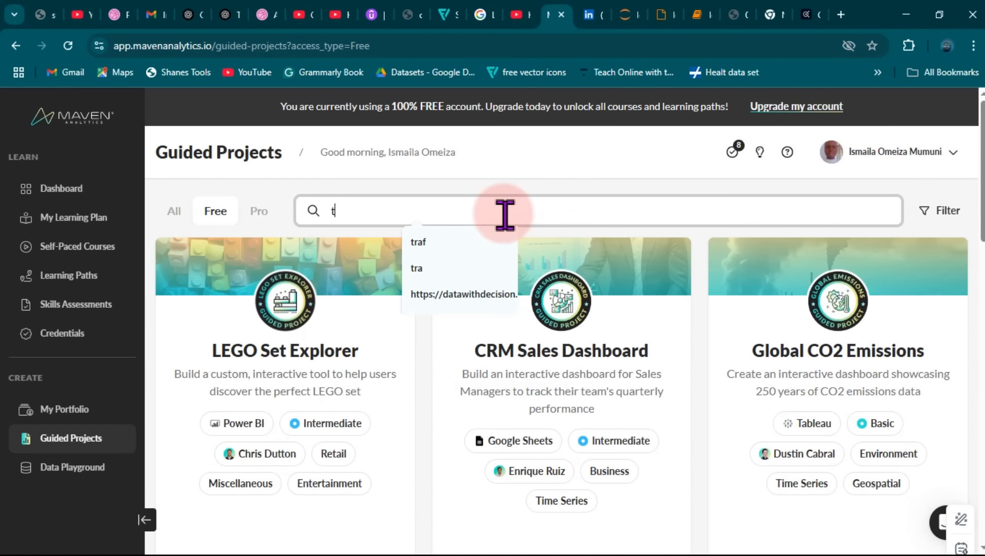
{"action": "type", "text": "raf"}
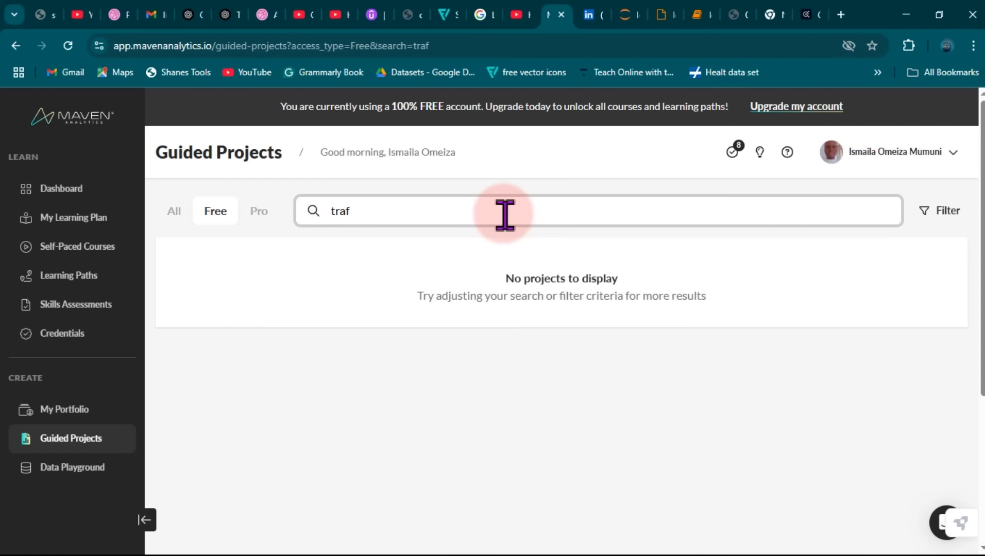
{"action": "key", "text": "BackSpace"}
{"action": "key", "text": "BackSpace"}
{"action": "type", "text": "a"}
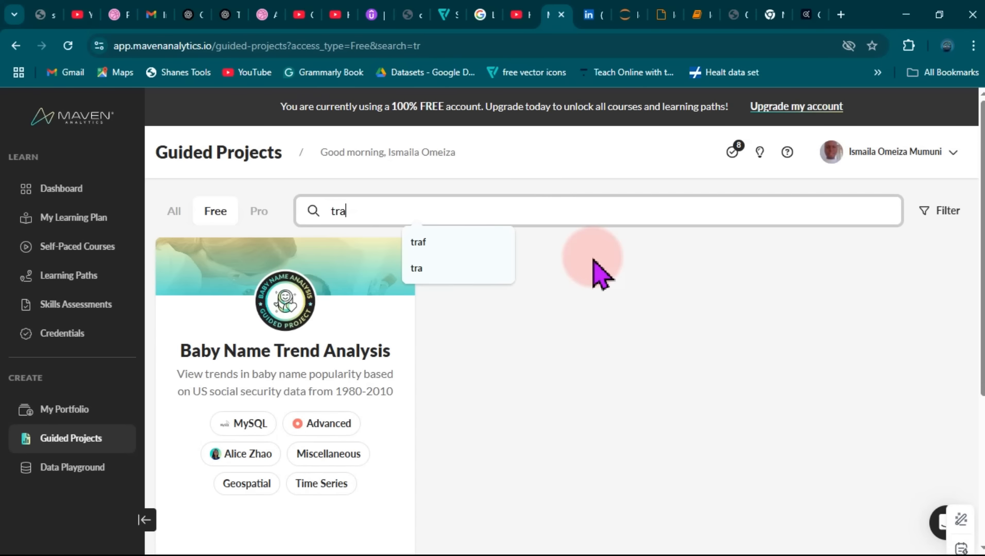
{"action": "type", "text": "f"}
{"action": "key", "text": "BackSpace"}
{"action": "key", "text": "BackSpace"}
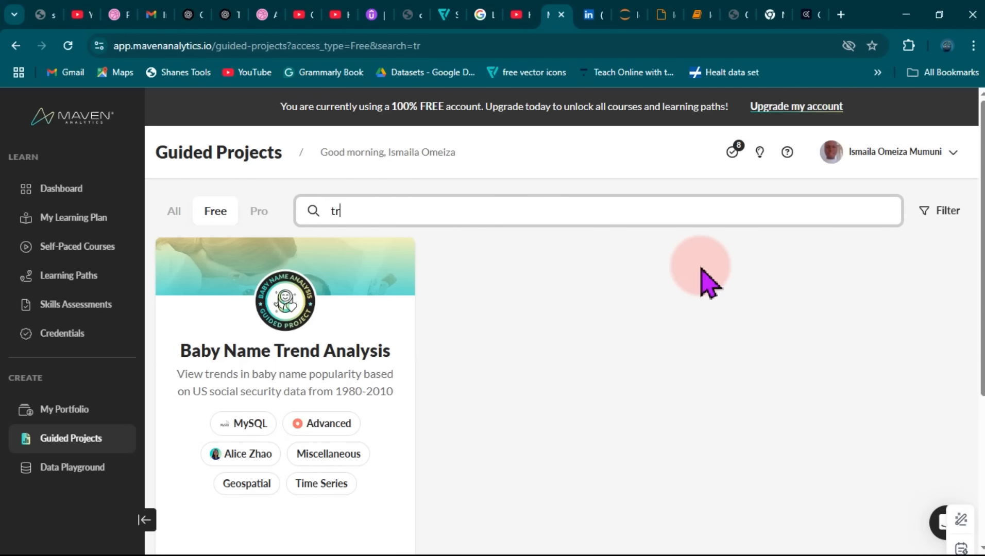
- Switch the project filter to Pro and extend the search term to "traf"
{"action": "left_click", "coordinate": [256, 213]}
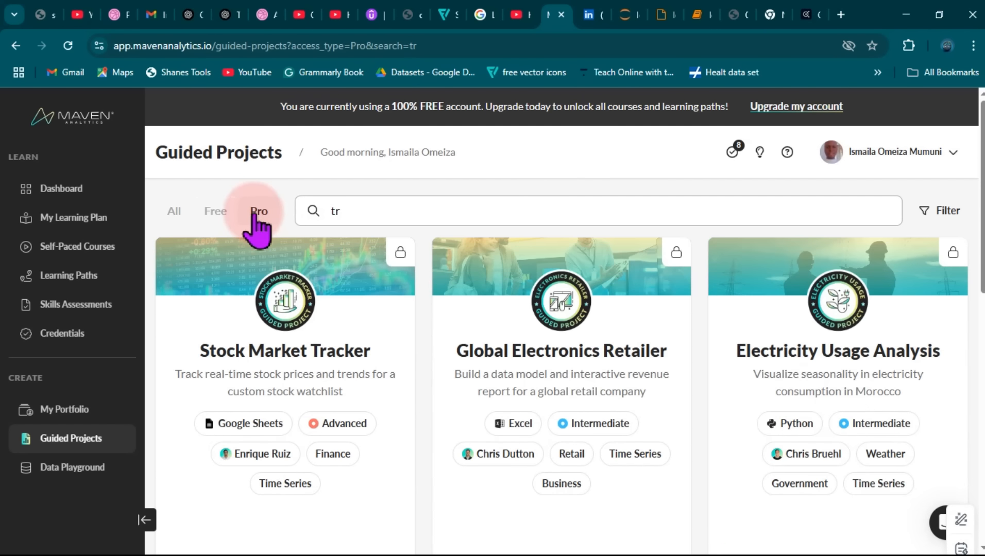
{"action": "left_click", "coordinate": [350, 212]}
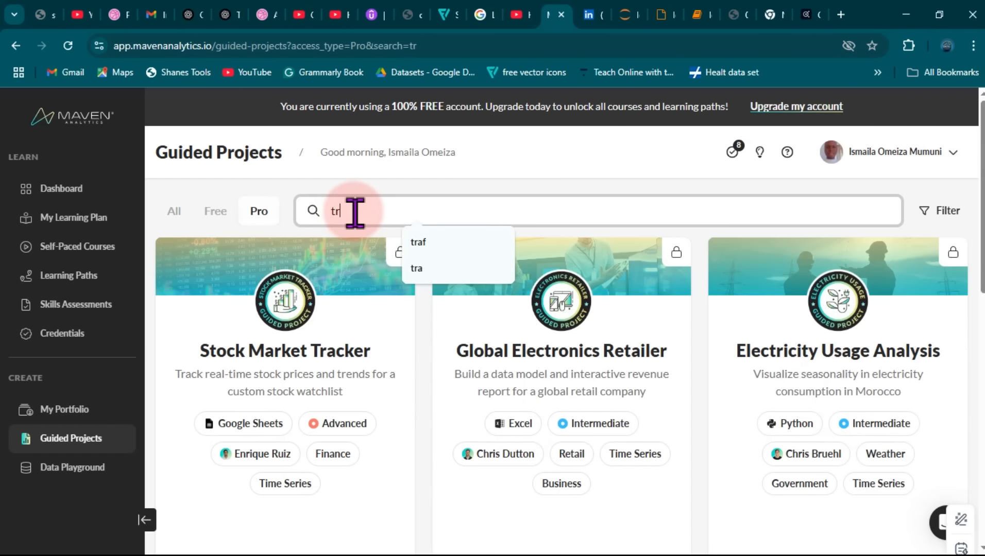
{"action": "type", "text": "a"}
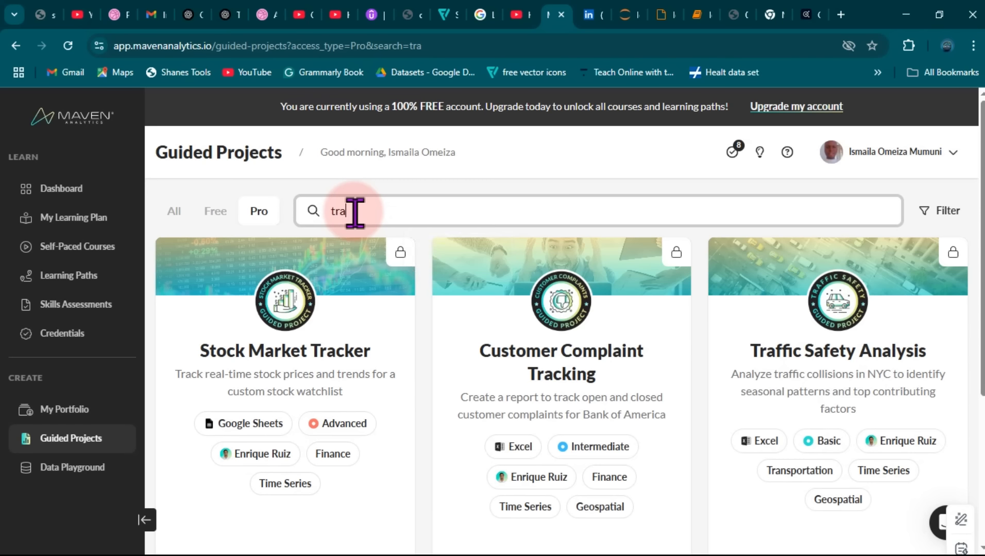
{"action": "type", "text": "f"}
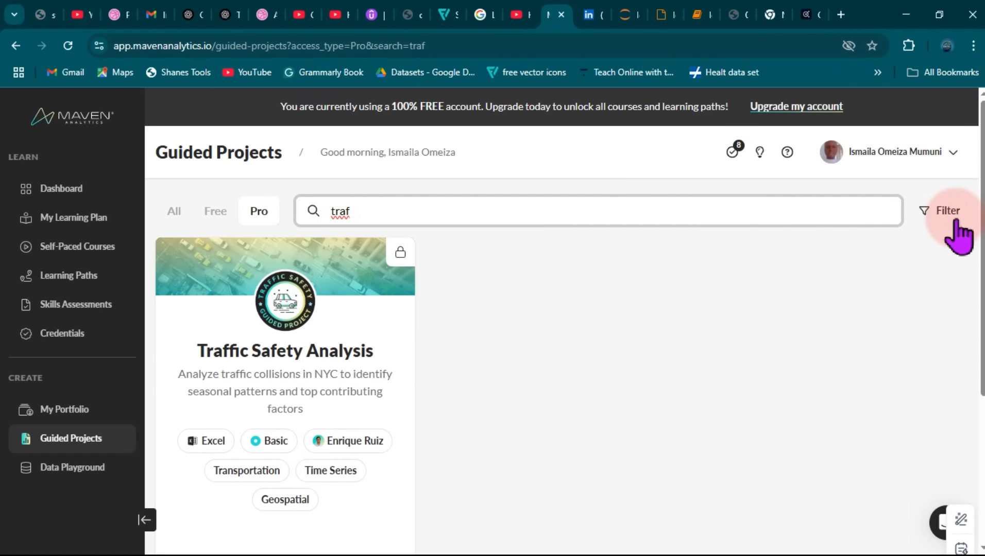
- Open the Traffic Safety Analysis preview, examine its situation, assignment and objectives, and enlarge the video to full screen
{"action": "scroll", "coordinate": [974, 278], "scroll_direction": "down", "scroll_amount": 3}
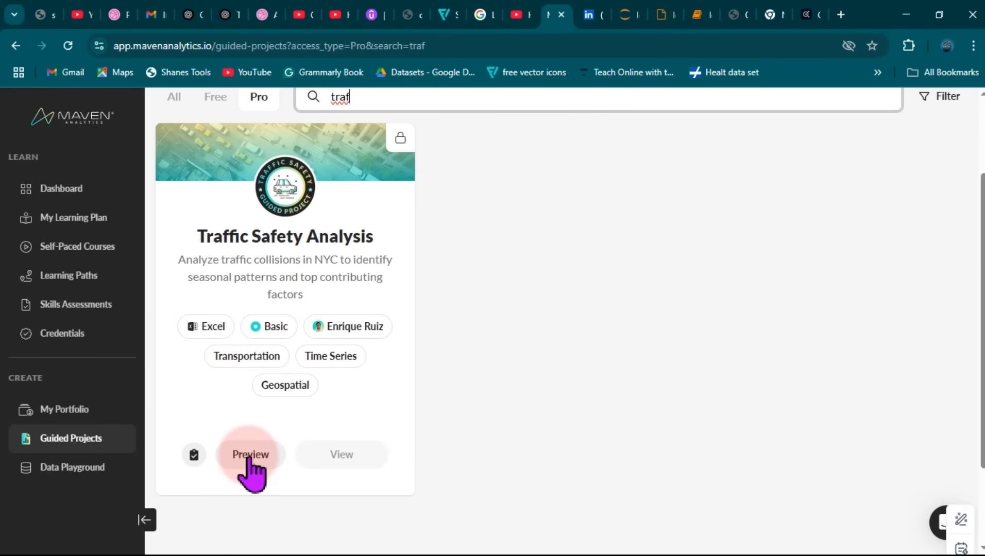
{"action": "left_click", "coordinate": [254, 495]}
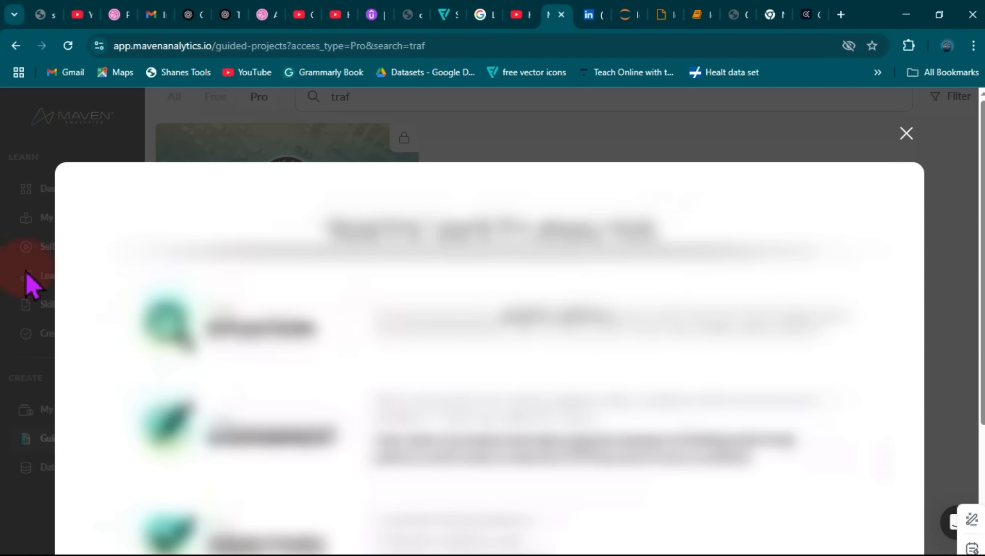
{"action": "scroll", "coordinate": [474, 312], "scroll_direction": "down", "scroll_amount": 3}
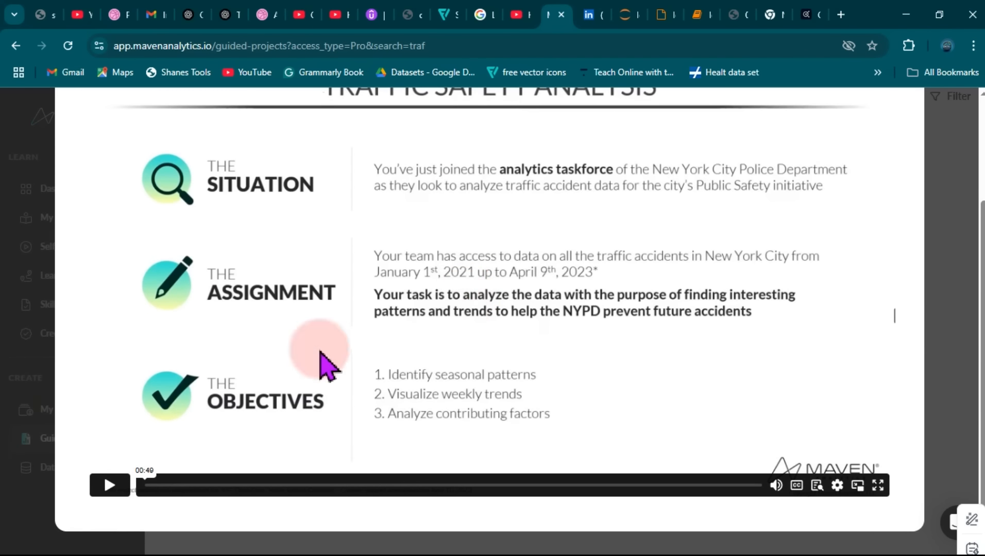
{"action": "left_click", "coordinate": [397, 343]}
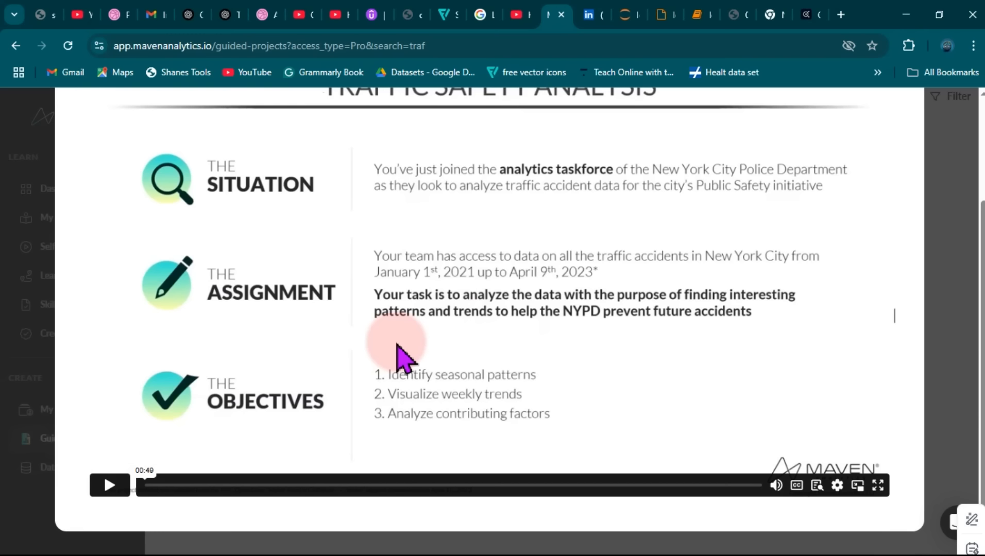
{"action": "double_click", "coordinate": [404, 356]}
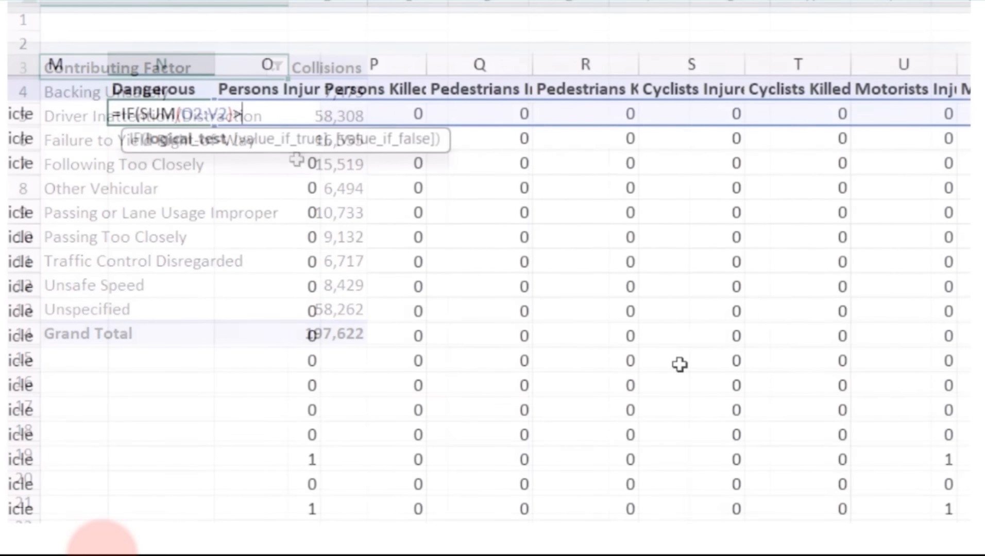
{"action": "type", "text": ">0,"}
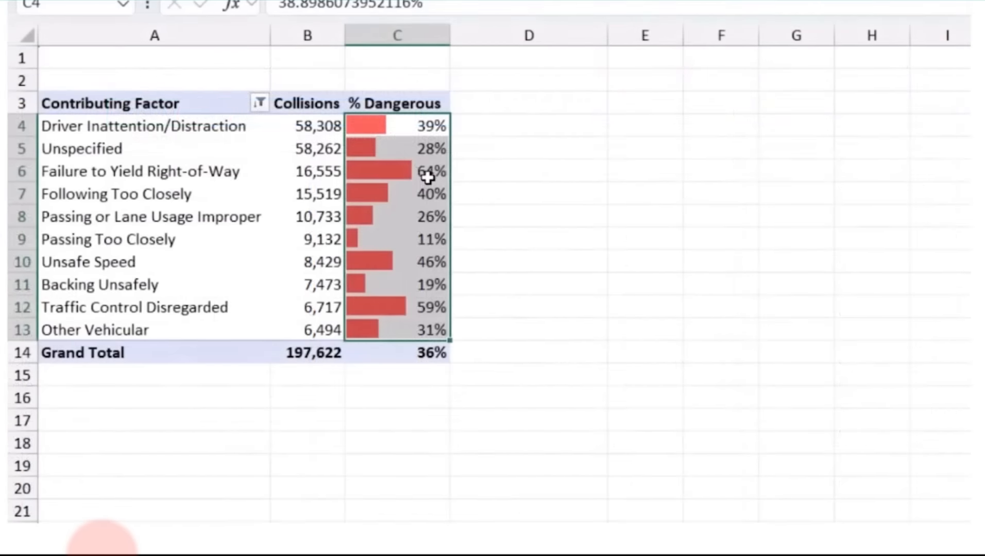
{"action": "left_click", "coordinate": [424, 174]}
{"action": "left_click_drag", "start_coordinate": [450, 34], "coordinate": [487, 47]}
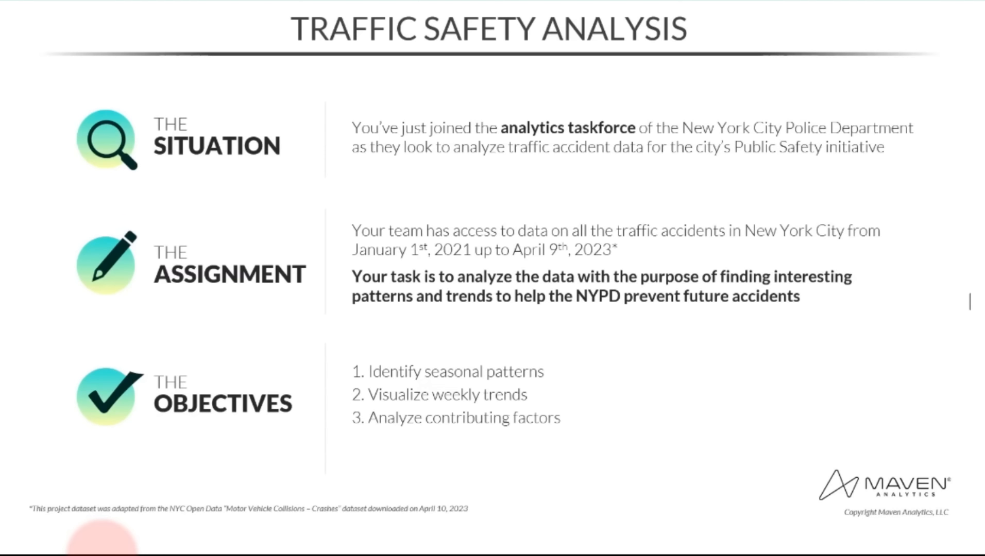
{"action": "left_click", "coordinate": [955, 284]}
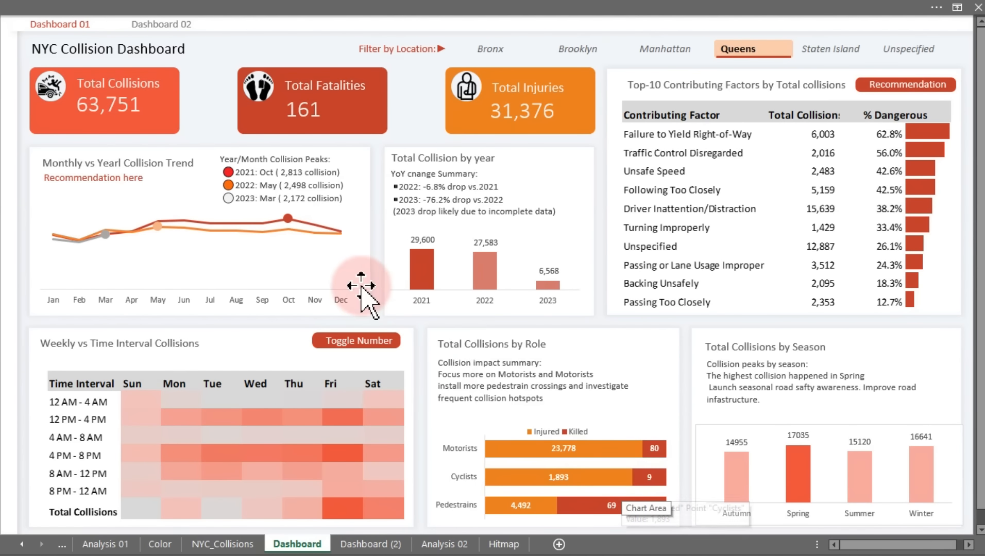
- In the Excel workbook, view Dashboard 02, inspect the collision records on the NYC_Collisions sheet, and return to the Dashboard (2) sheet
{"action": "left_click", "coordinate": [170, 24]}
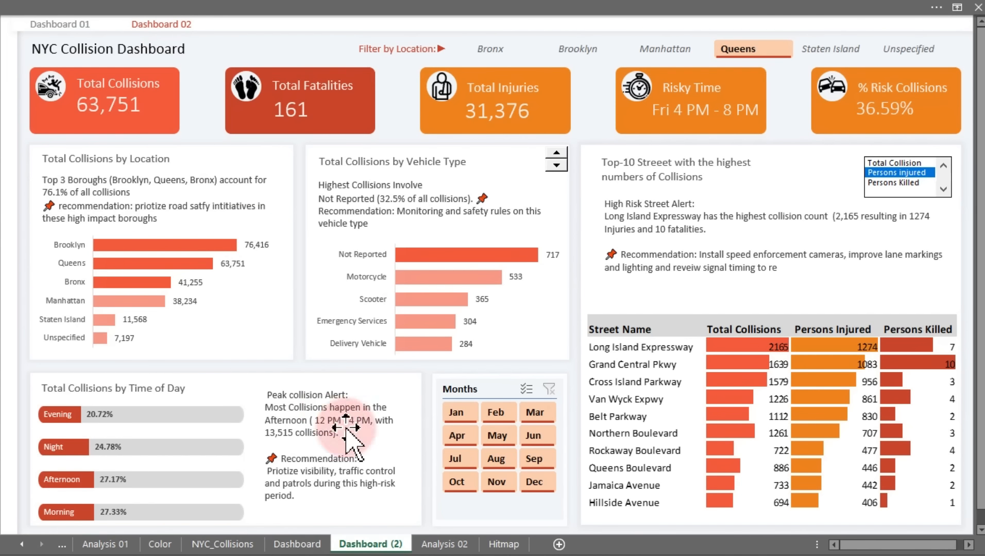
{"action": "left_click", "coordinate": [250, 542]}
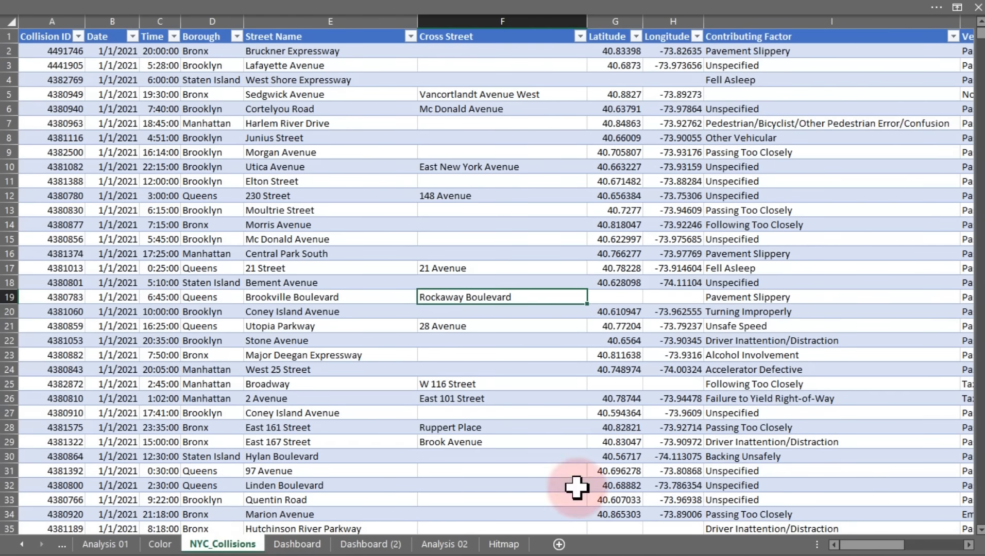
{"action": "left_click_drag", "start_coordinate": [853, 545], "coordinate": [708, 554]}
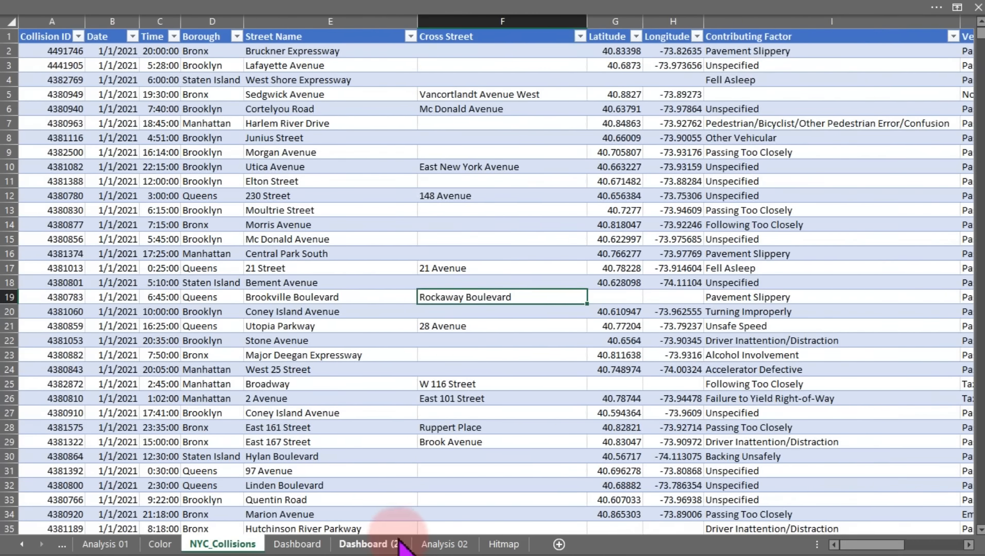
{"action": "left_click", "coordinate": [377, 544]}
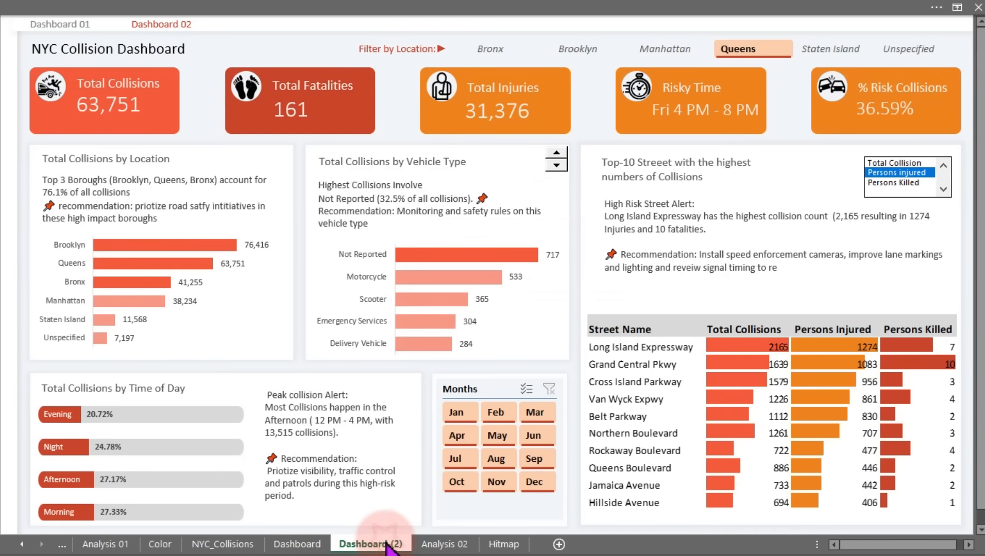
- Return to Dashboard 01, display the numbers in the weekly heatmap, and show and hide the contributing factors recommendation
{"action": "left_click", "coordinate": [73, 24]}
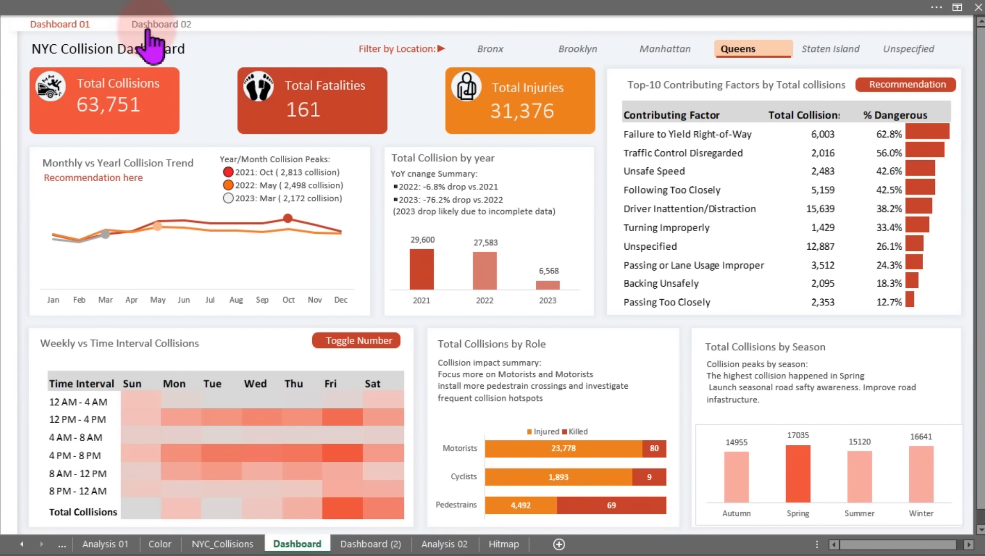
{"action": "left_click", "coordinate": [341, 340]}
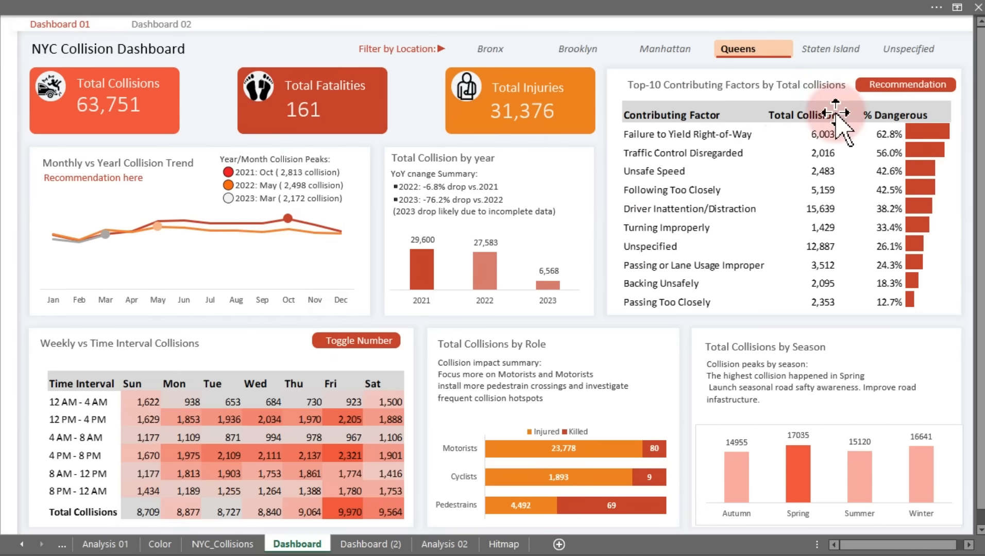
{"action": "left_click", "coordinate": [907, 84]}
{"action": "left_click", "coordinate": [907, 84]}
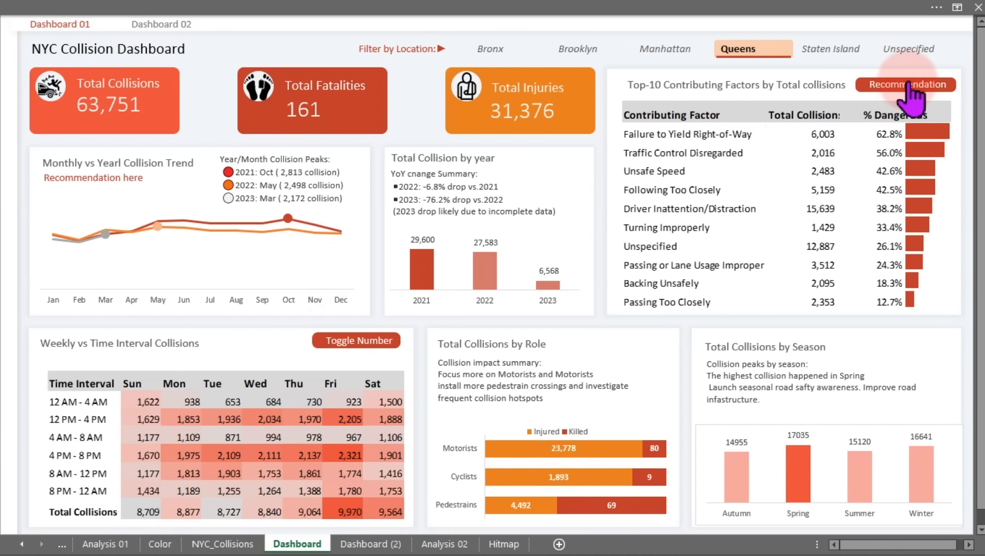
- Switch to Dashboard 02 and rank the top-10 streets by persons injured
{"action": "left_click", "coordinate": [175, 26]}
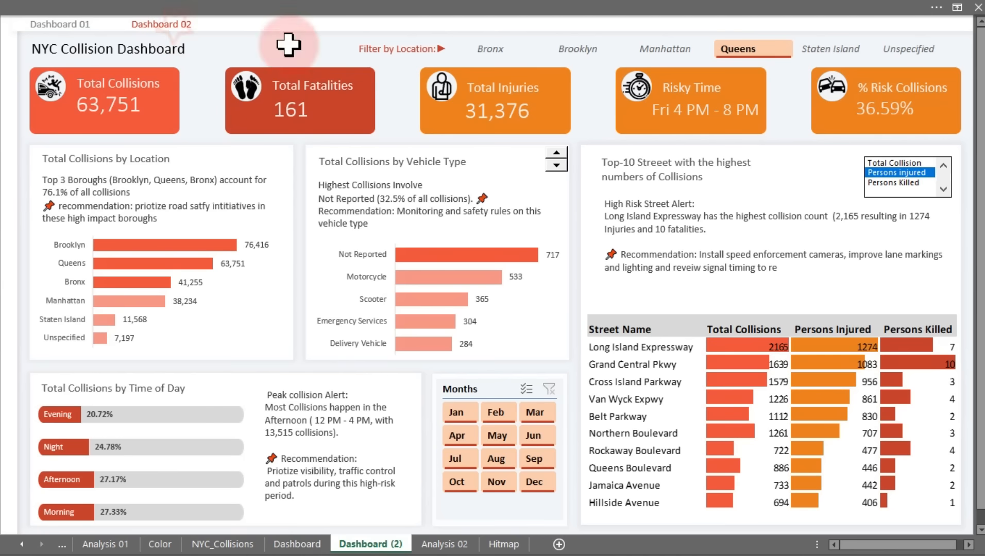
{"action": "left_click", "coordinate": [897, 173]}
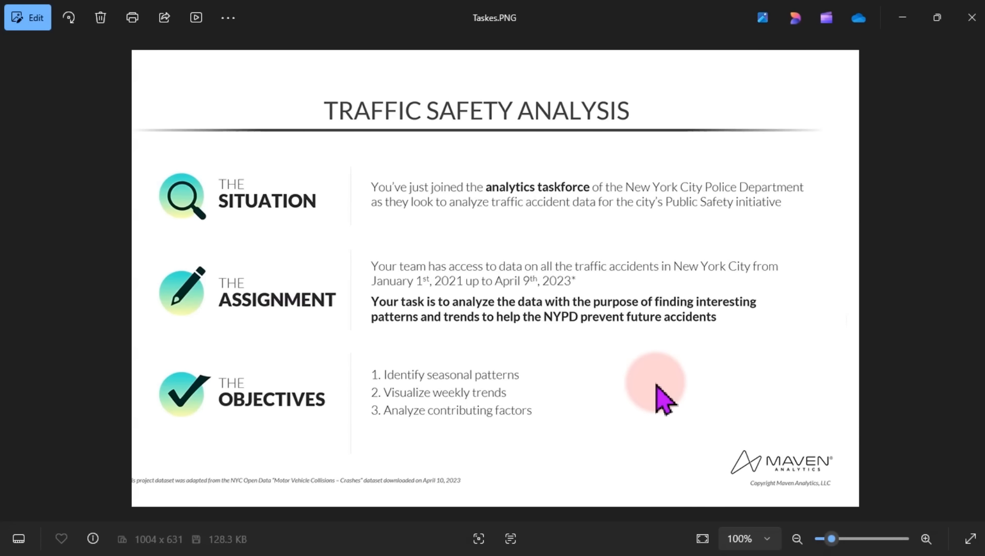
- In the image viewer, review the Ob 1, Ob2 and Ob3 objective images and return to the Taskes image
{"action": "key", "text": "Left"}
{"action": "key", "text": "Left"}
{"action": "key", "text": "Left"}
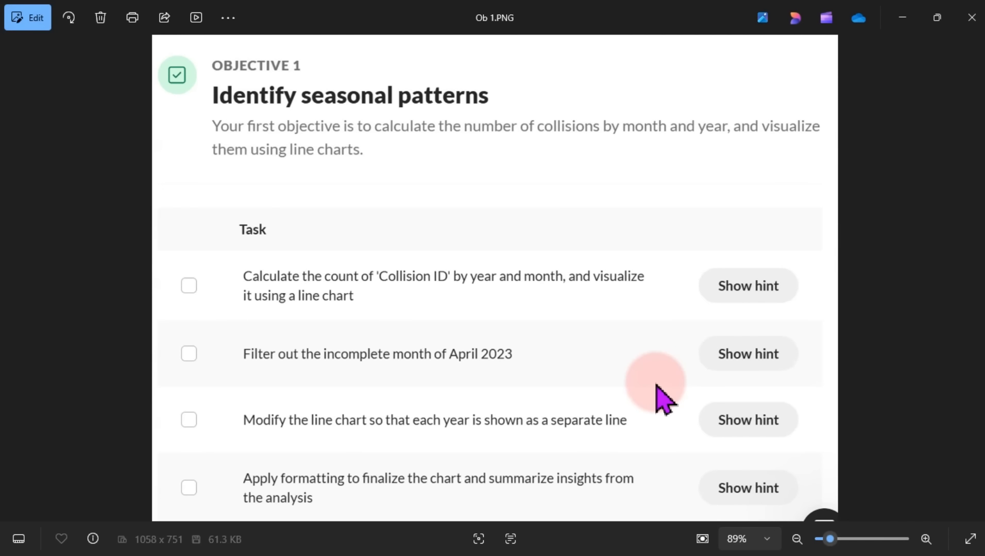
{"action": "key", "text": "Right"}
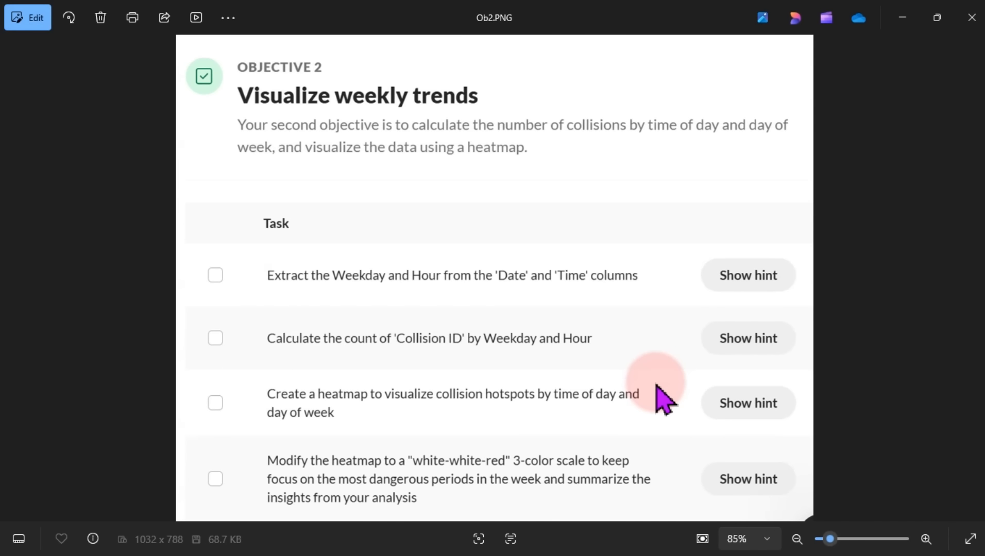
{"action": "key", "text": "Right"}
{"action": "key", "text": "Right"}
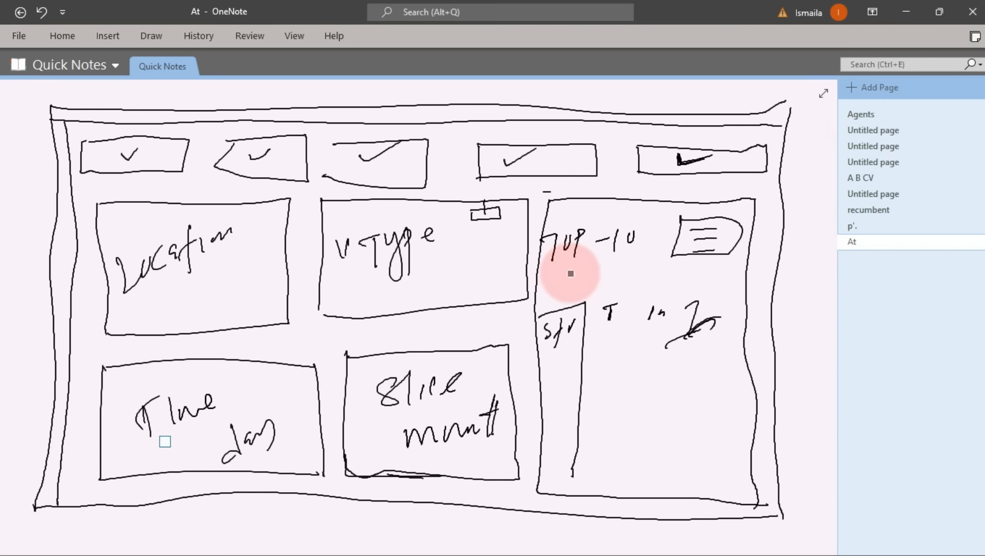
- In OneNote, view the sketched layout of the first dashboard on page p'., and minimize OneNote and the image viewer
{"action": "left_click_drag", "start_coordinate": [854, 225], "coordinate": [862, 231]}
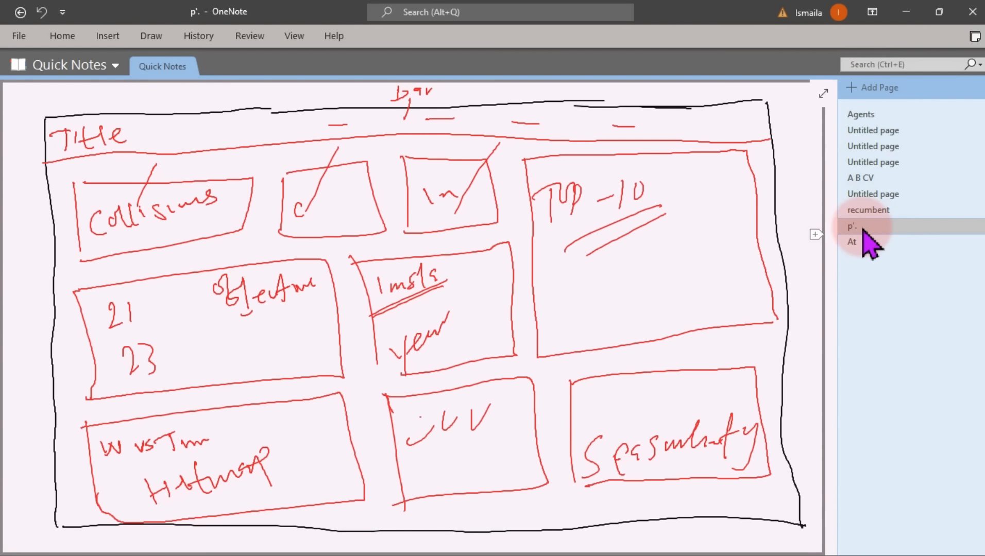
{"action": "left_click", "coordinate": [905, 13]}
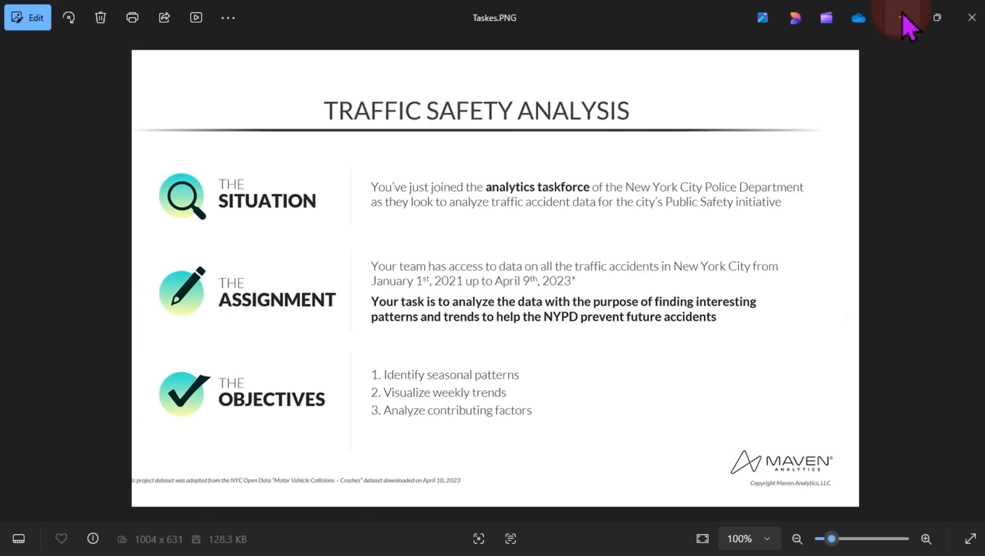
{"action": "left_click", "coordinate": [906, 20]}
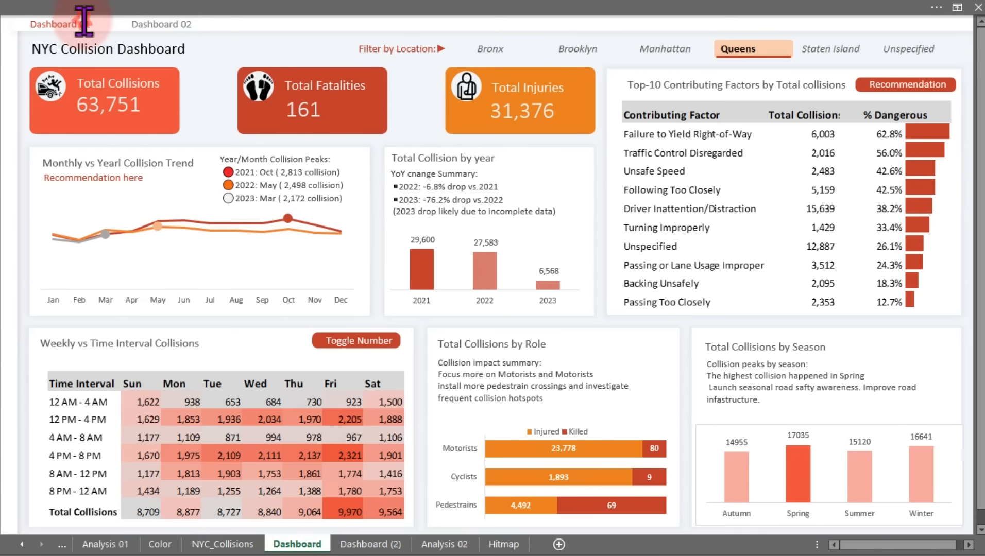
- In the Excel workbook, go from Dashboard 01 to Dashboard 02, filter it to May, and scroll the vehicle type chart to show Taxi
{"action": "left_click", "coordinate": [83, 24]}
{"action": "left_click", "coordinate": [150, 24]}
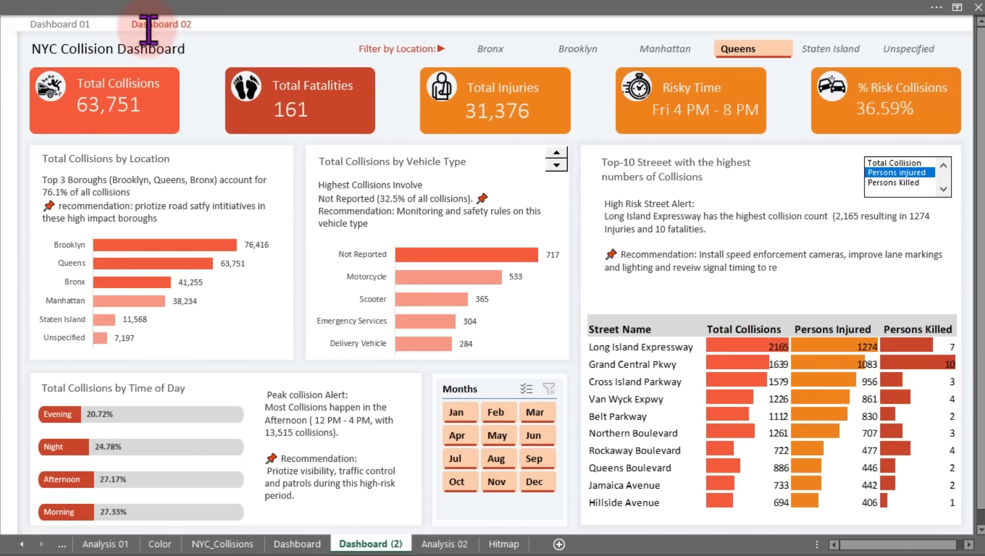
{"action": "left_click", "coordinate": [493, 438]}
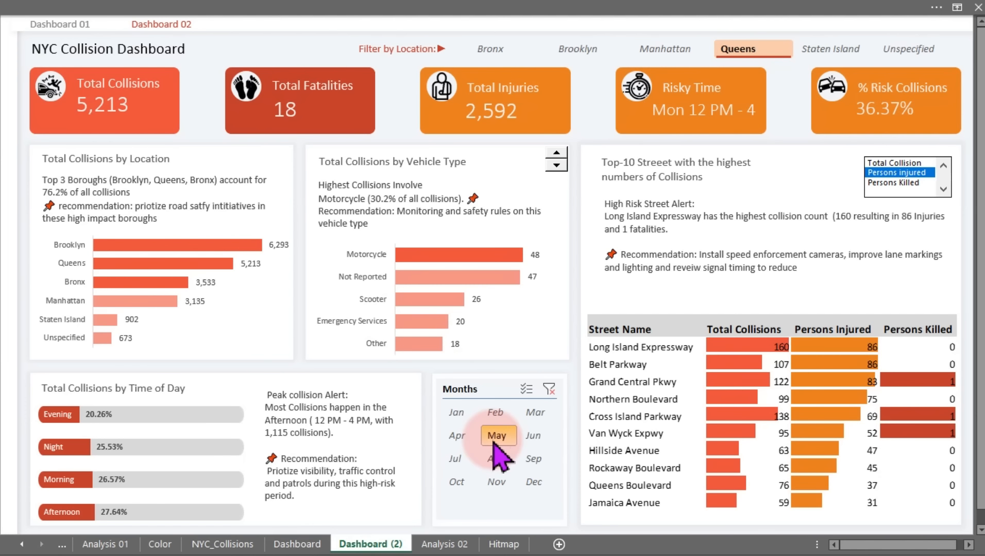
{"action": "left_click", "coordinate": [557, 166]}
{"action": "left_click", "coordinate": [557, 166]}
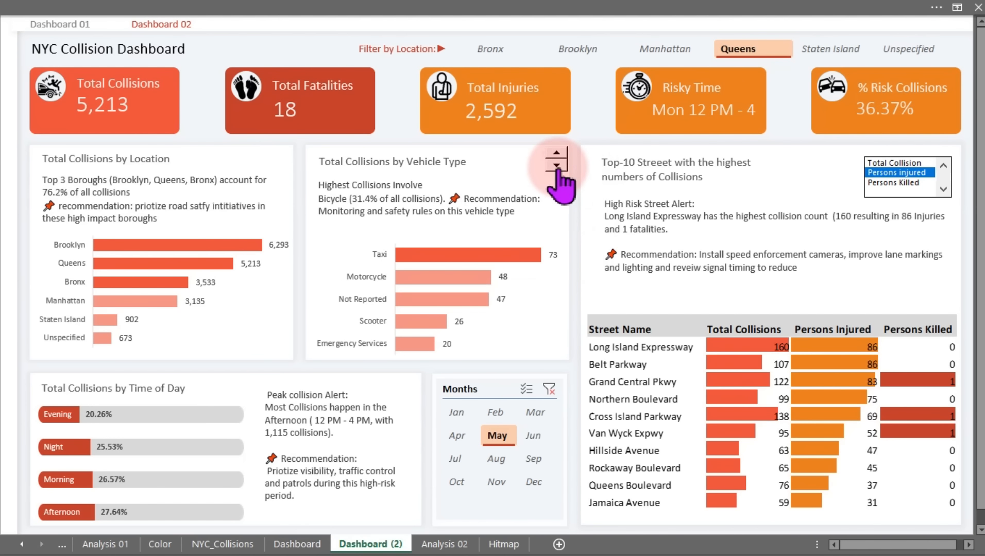
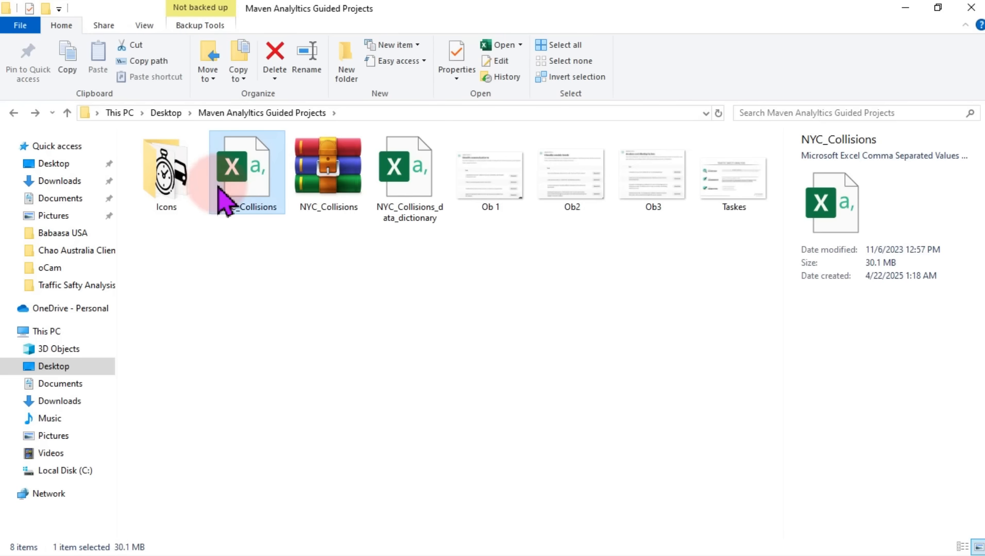
- In File Explorer, look over the data files in the Maven Analyltics Guided Projects folder and open the NYC_Collisions CSV in Excel
{"action": "left_click", "coordinate": [405, 189]}
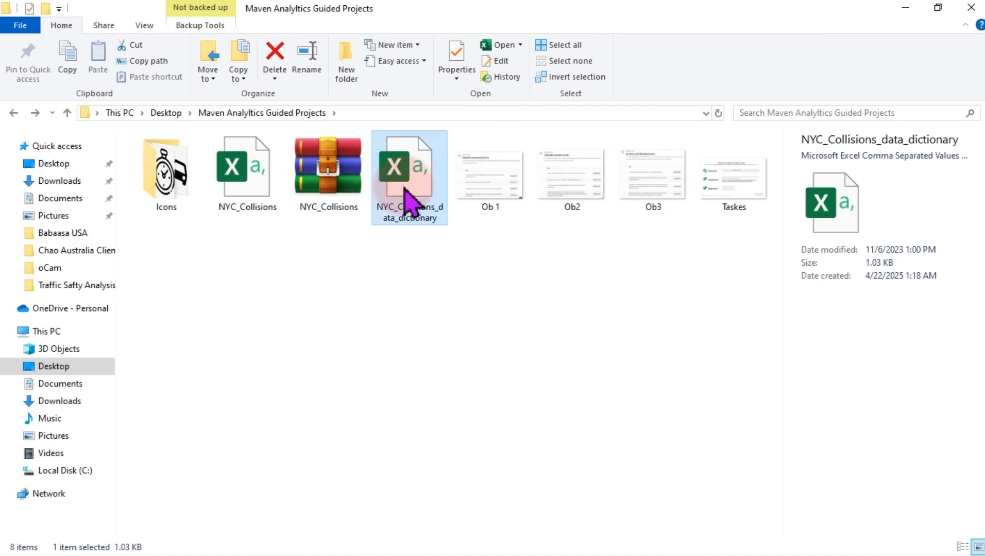
{"action": "left_click", "coordinate": [267, 186]}
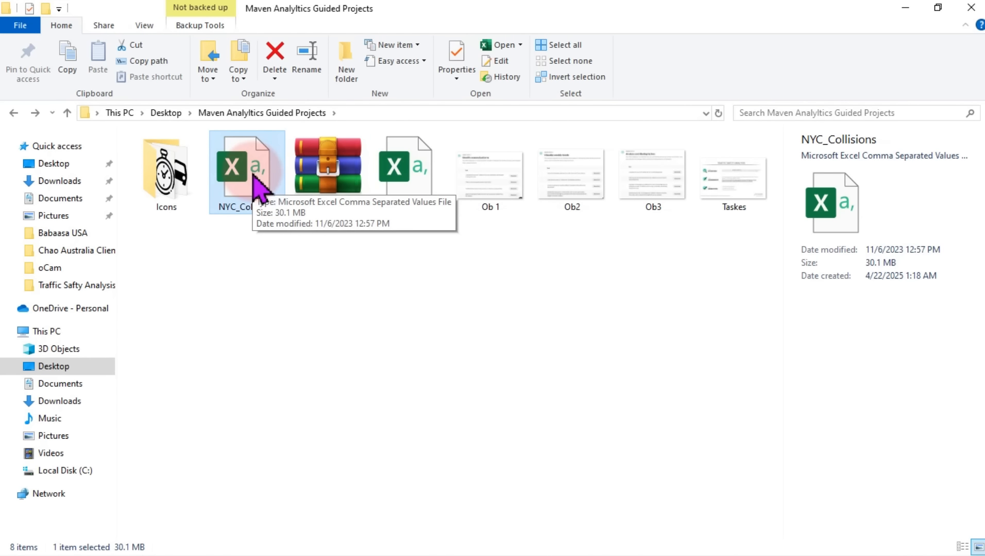
{"action": "double_click", "coordinate": [253, 181]}
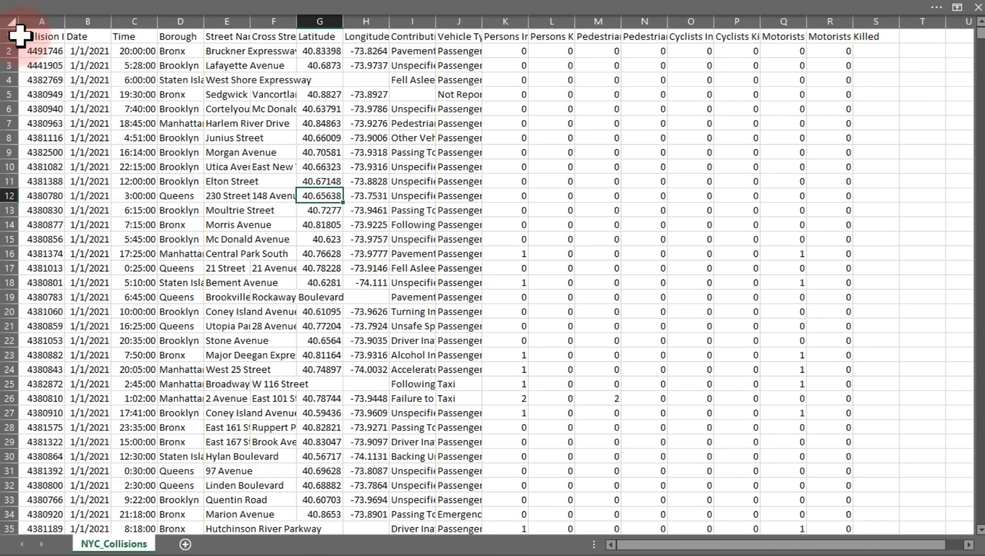
{"action": "left_click", "coordinate": [249, 163]}
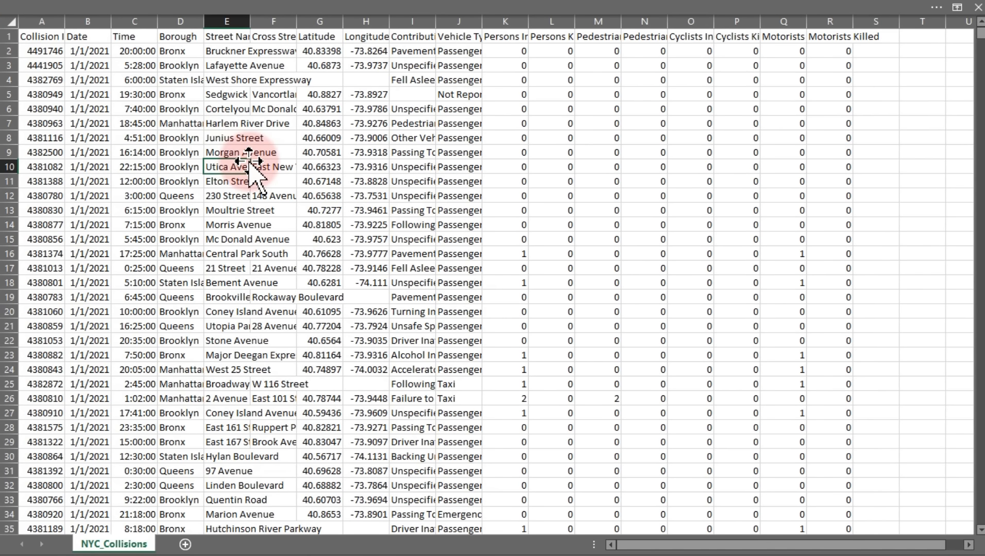
{"action": "left_click", "coordinate": [263, 282]}
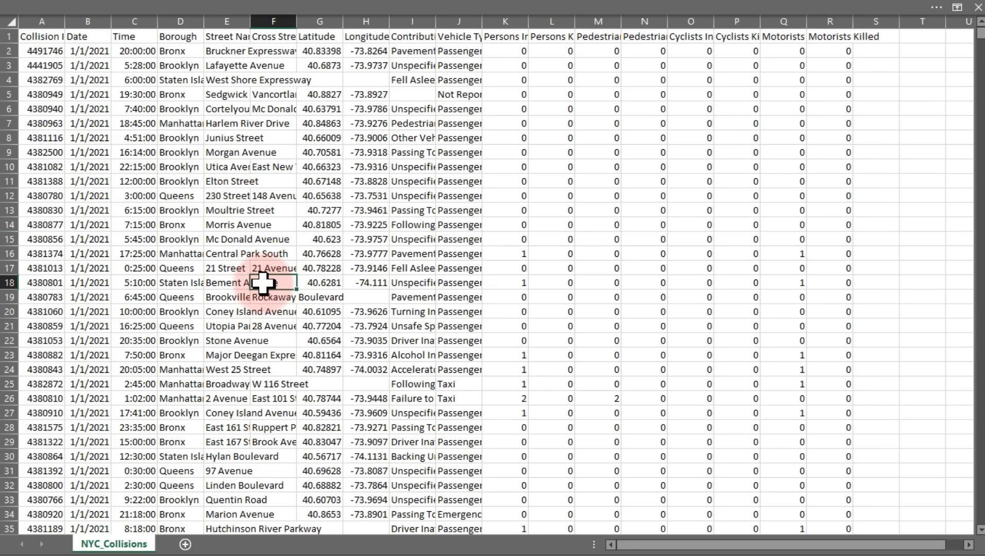
- Save the collision data as an Excel Workbook named NYC_Collisions Dashboard in the Maven Analyltics Guided Projects folder
{"action": "left_click", "coordinate": [26, 7]}
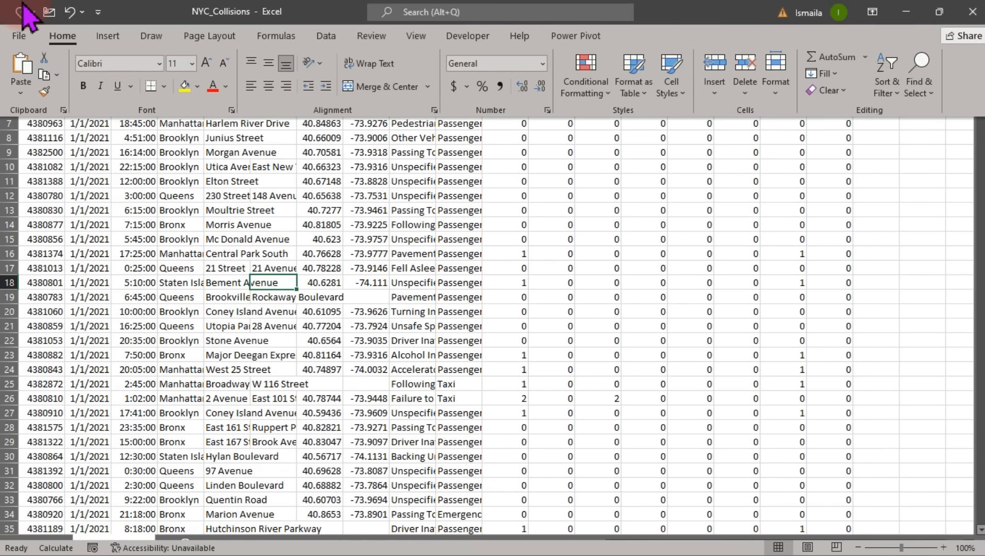
{"action": "left_click", "coordinate": [14, 35]}
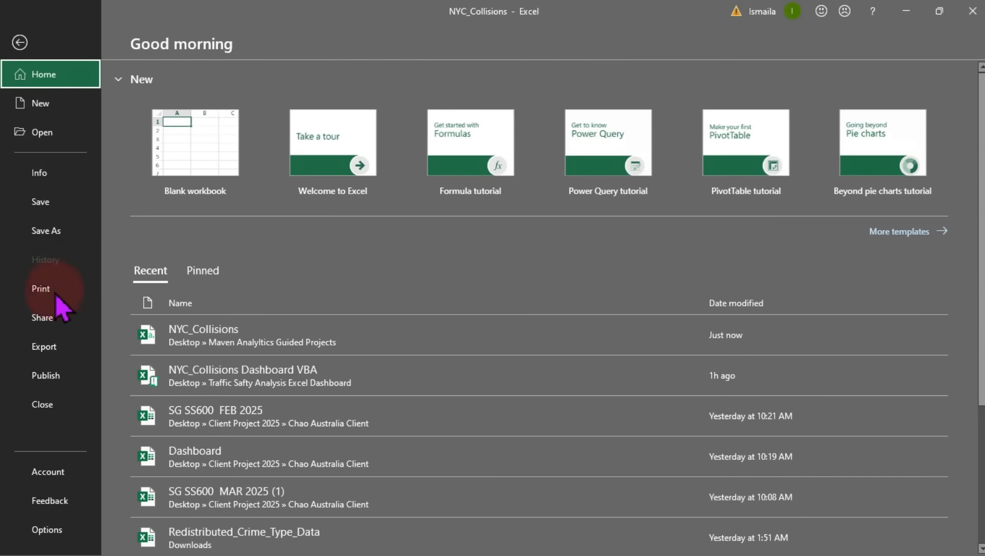
{"action": "left_click", "coordinate": [65, 238]}
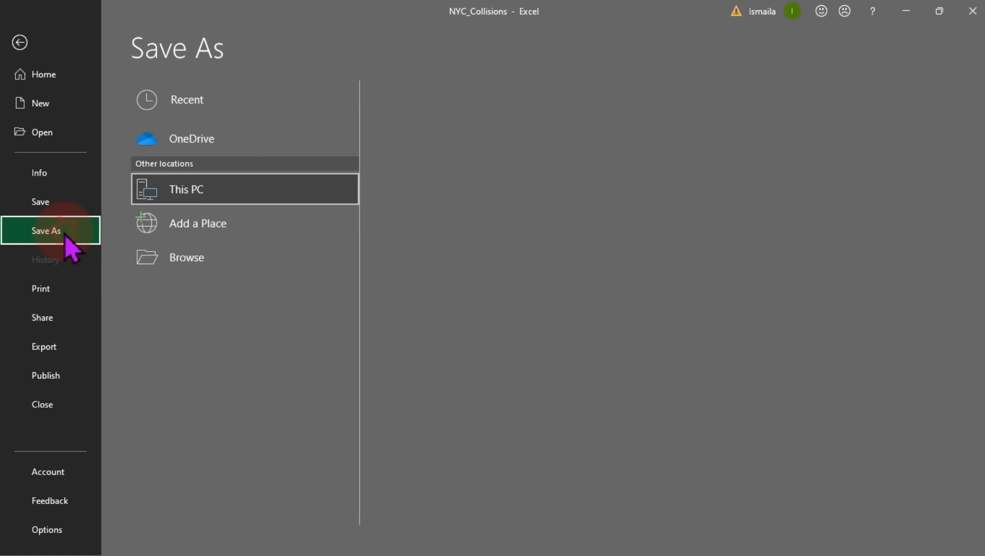
{"action": "left_click", "coordinate": [210, 270]}
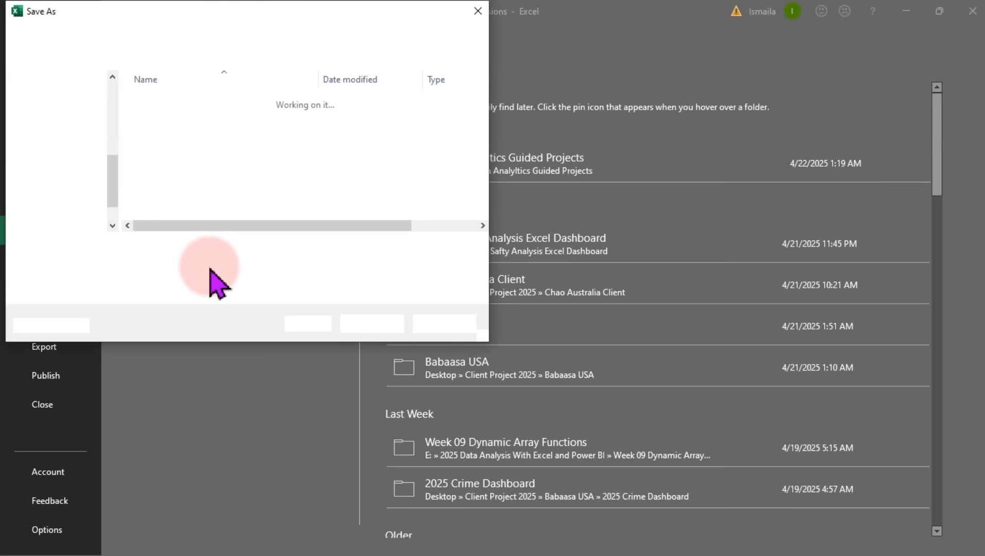
{"action": "left_click", "coordinate": [227, 265]}
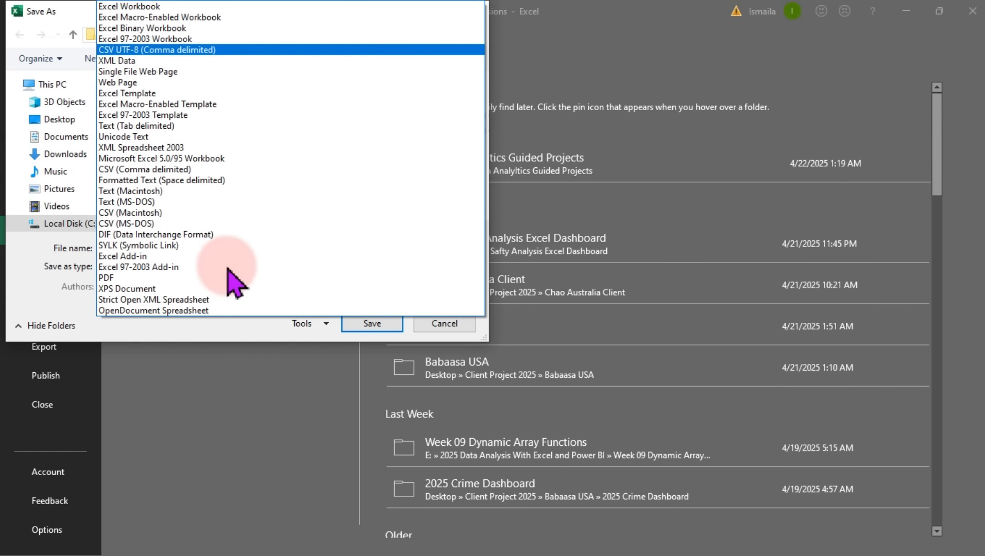
{"action": "left_click", "coordinate": [161, 7]}
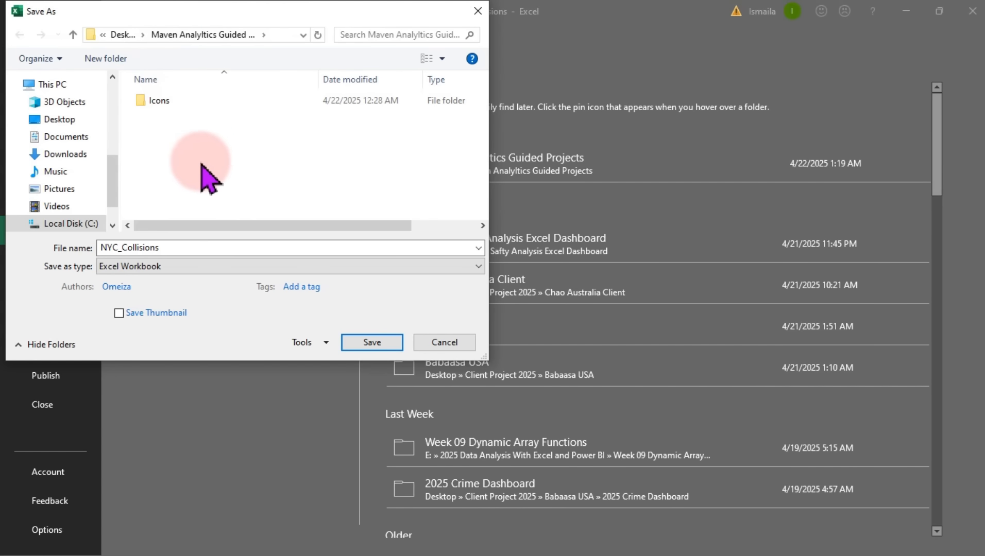
{"action": "double_click", "coordinate": [199, 242]}
{"action": "left_click", "coordinate": [198, 245]}
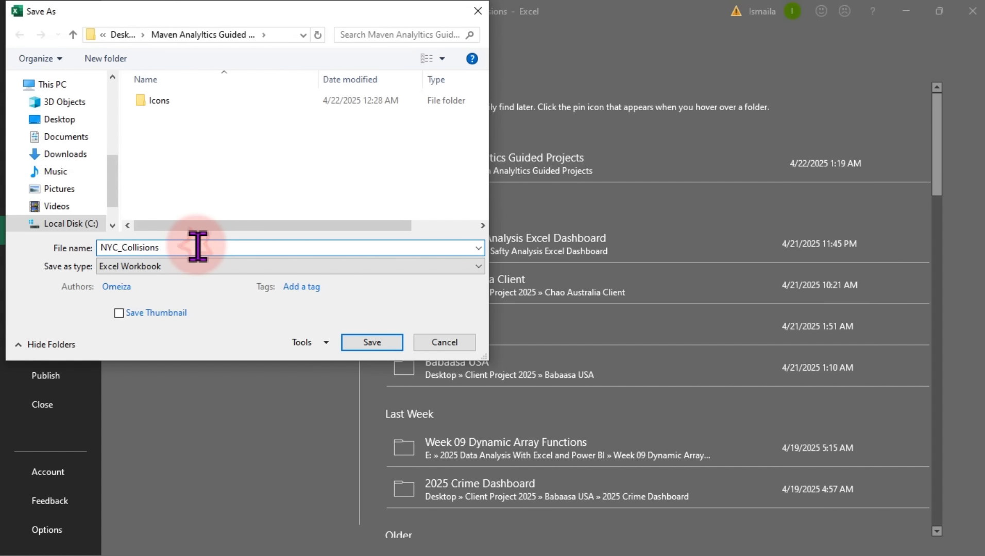
{"action": "type", "text": "Dashboar"}
{"action": "key", "text": "Return"}
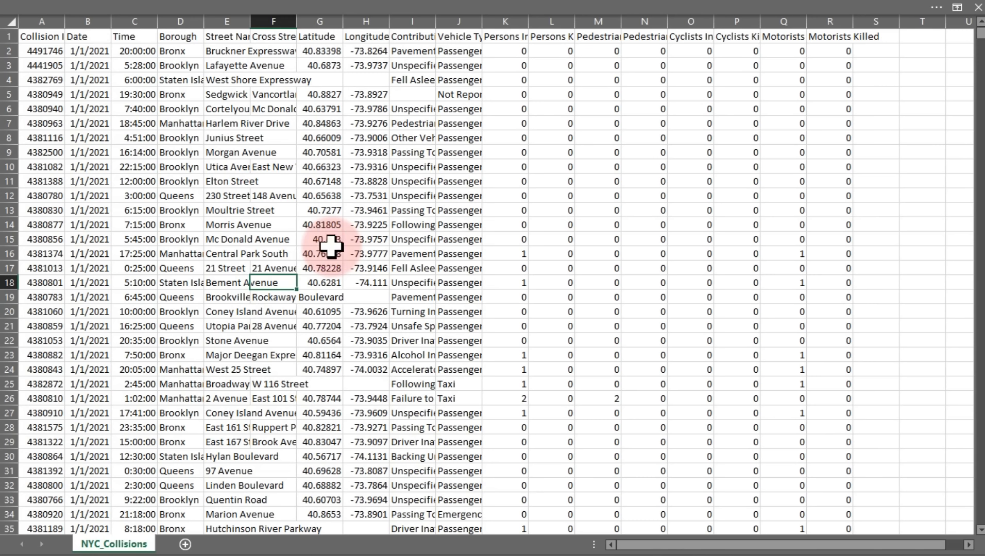
- AutoFit the width of all columns on the NYC_Collisions sheet to their contents
{"action": "left_click", "coordinate": [190, 165]}
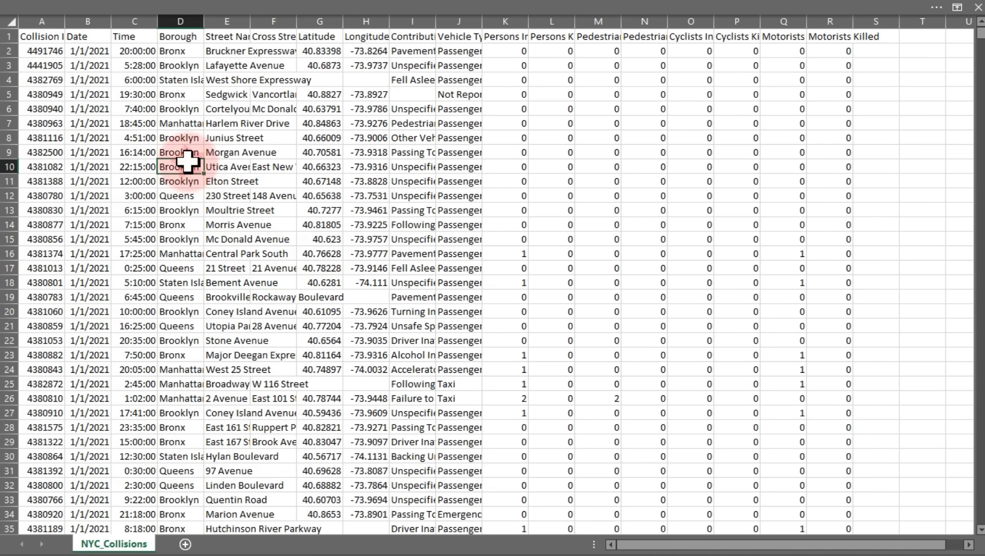
{"action": "left_click", "coordinate": [10, 22]}
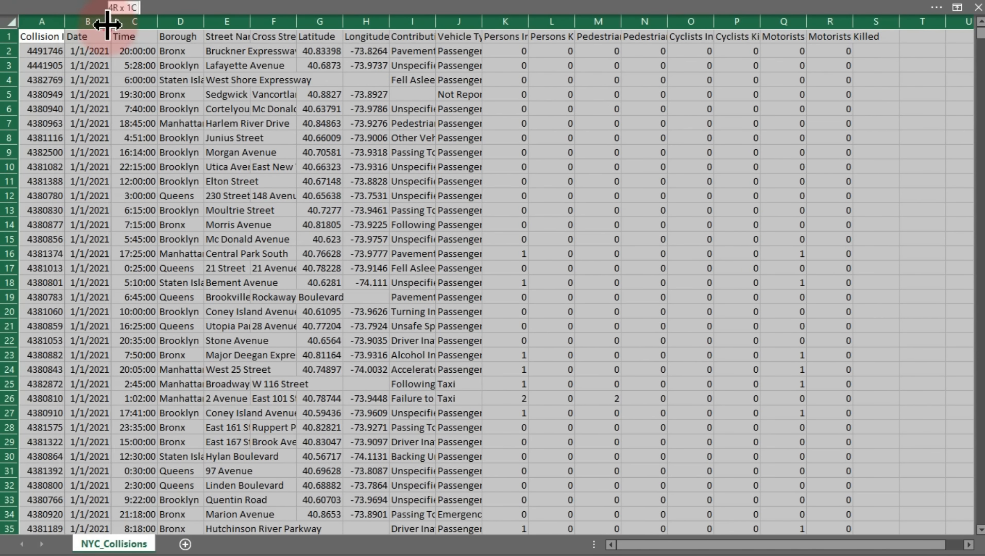
{"action": "left_click_drag", "start_coordinate": [108, 23], "coordinate": [107, 23]}
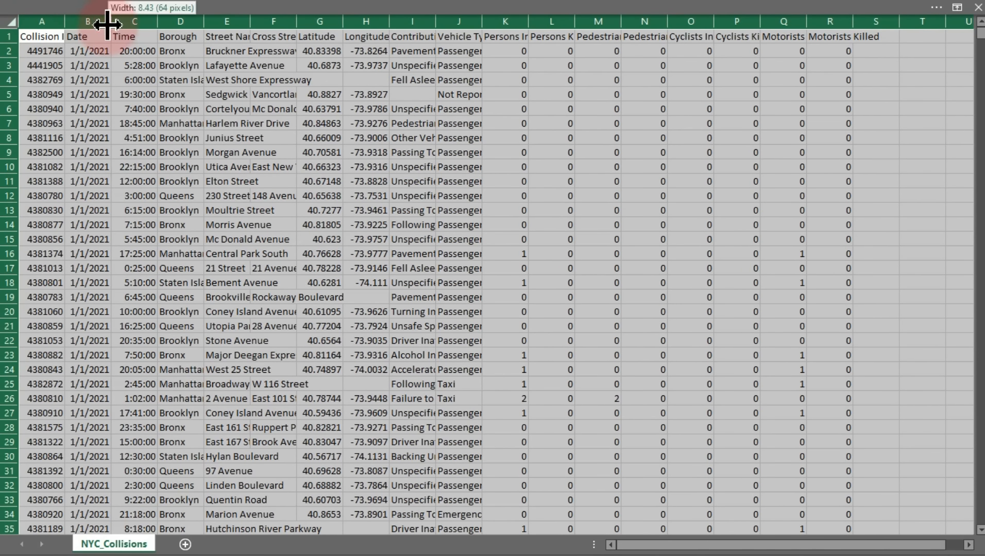
{"action": "double_click", "coordinate": [107, 23]}
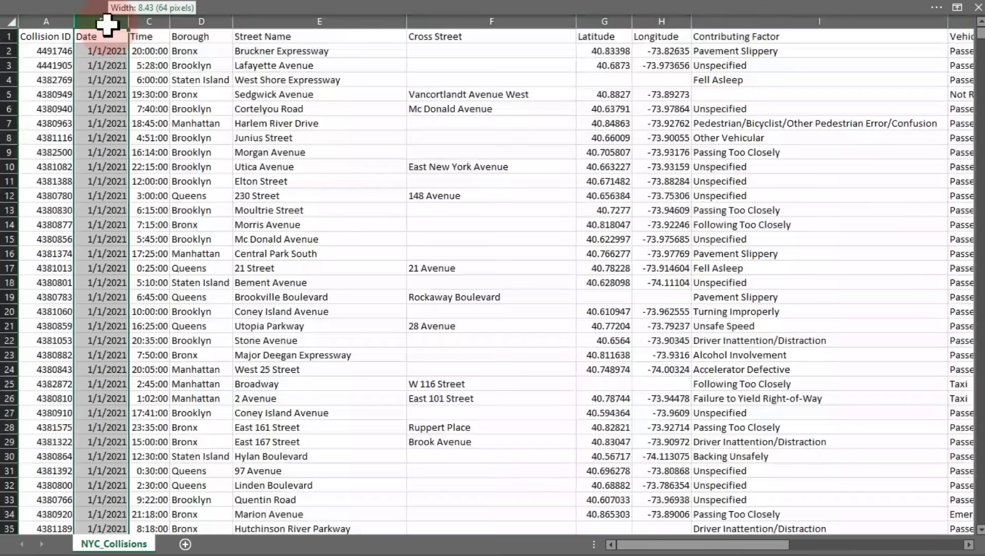
{"action": "left_click", "coordinate": [378, 84]}
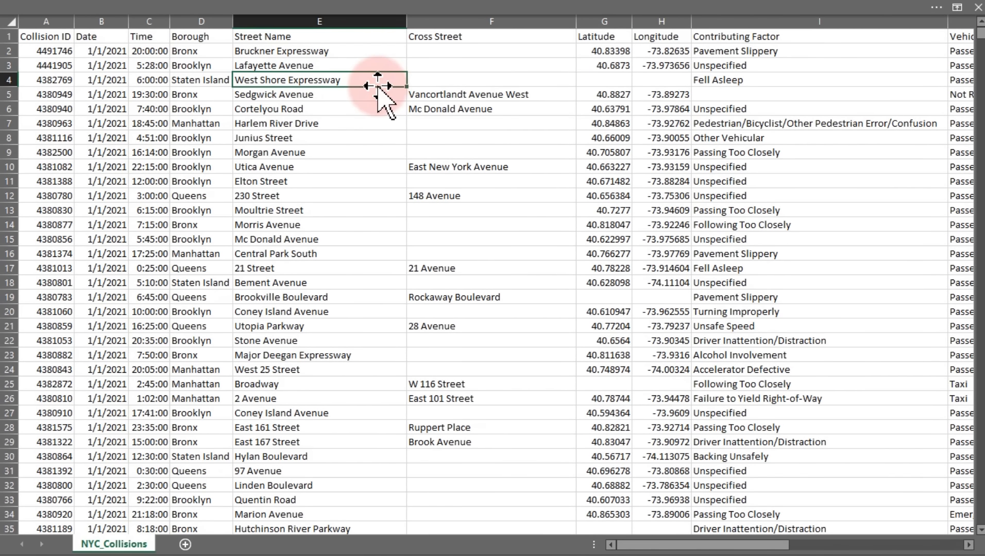
- Convert the whole collision data range into an Excel table with headers and display its table design options
{"action": "left_click", "coordinate": [215, 164]}
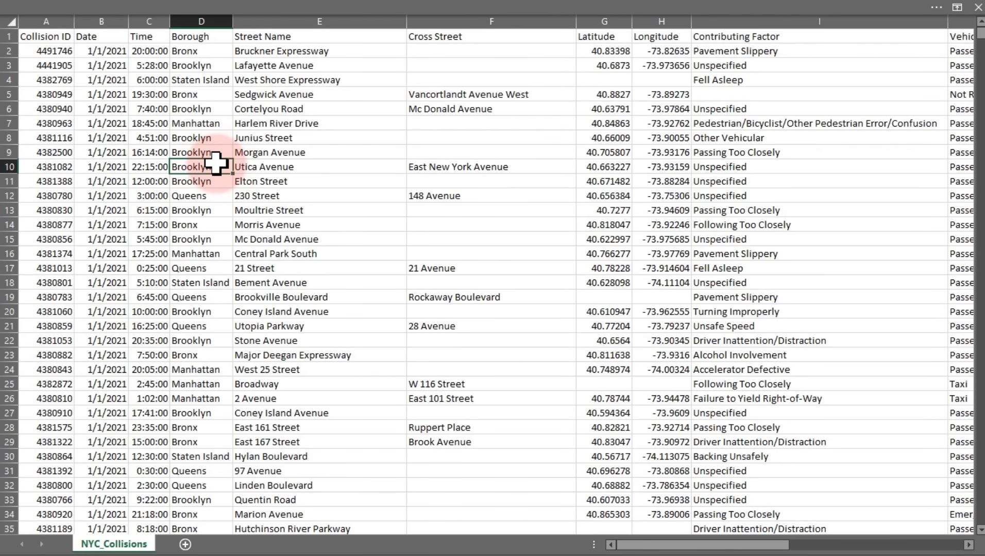
{"action": "key", "text": "ctrl+t"}
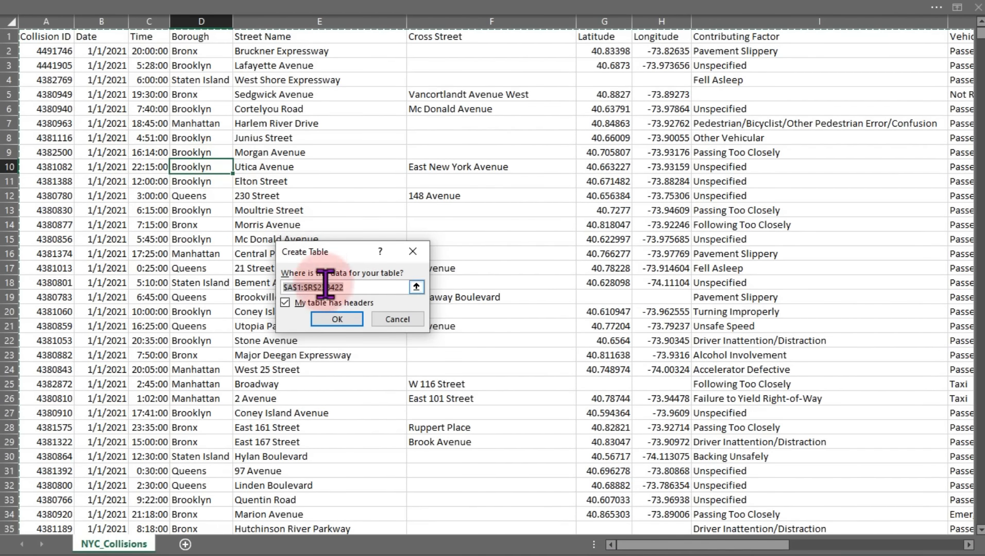
{"action": "left_click", "coordinate": [335, 318]}
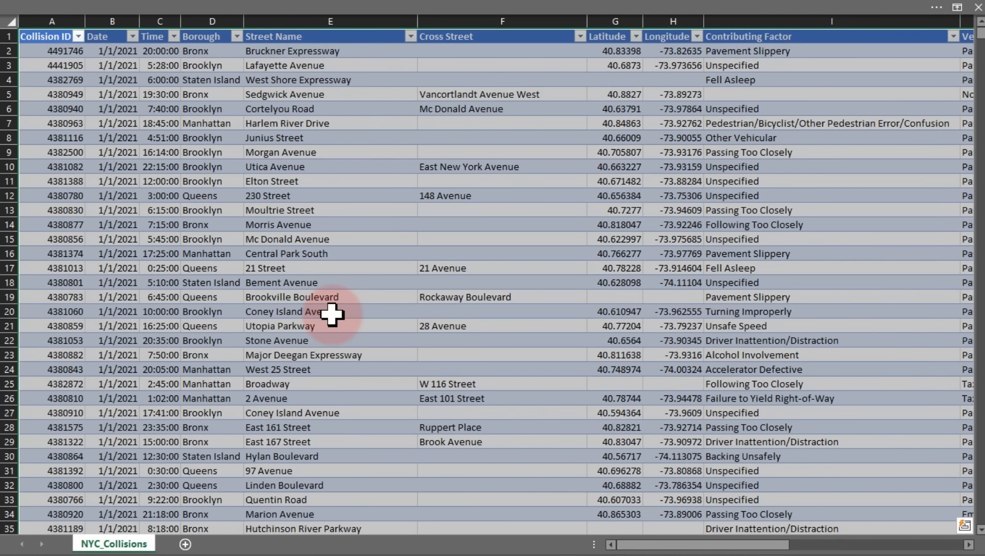
{"action": "left_click", "coordinate": [170, 110]}
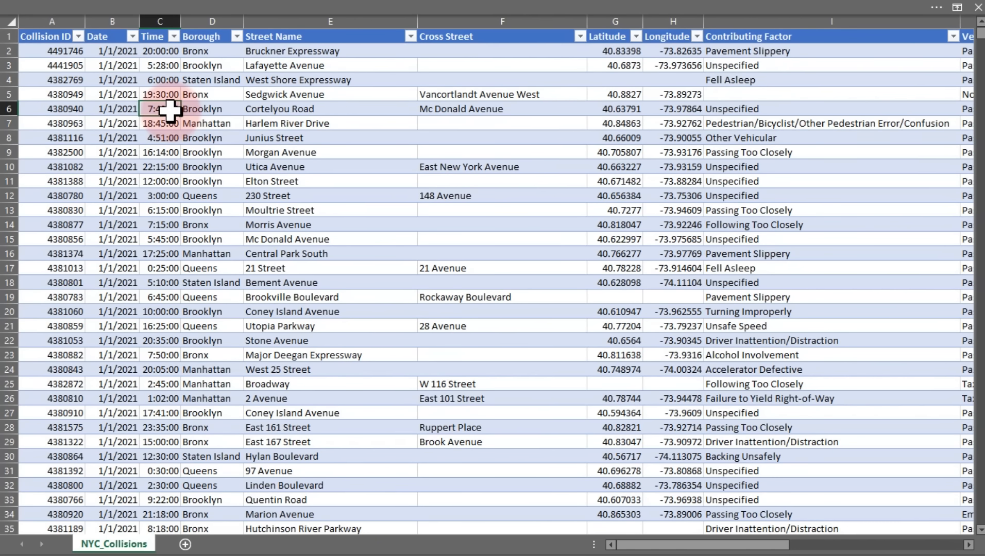
{"action": "left_click", "coordinate": [165, 7]}
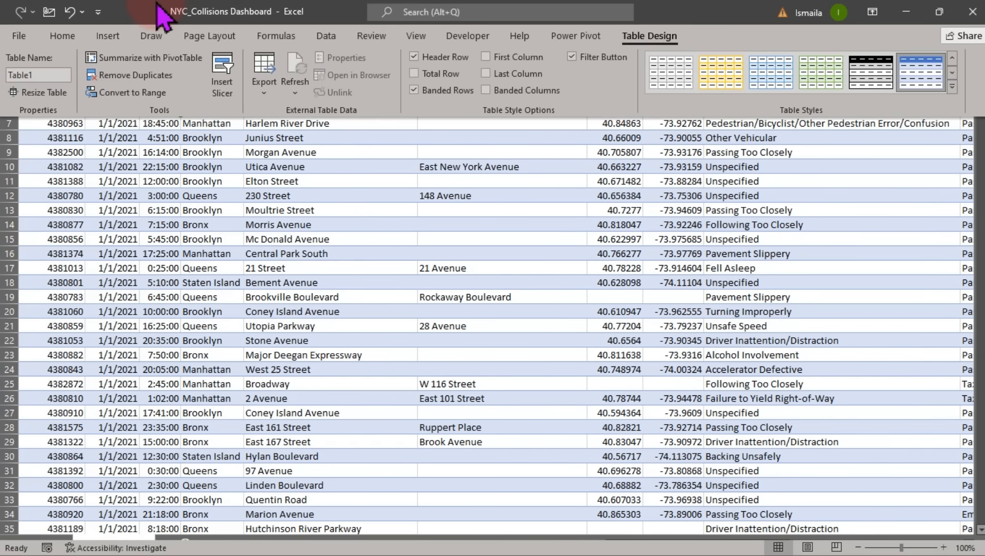
- Load the collision table into Power Query Editor and rename the query as Transformed Data
{"action": "left_click", "coordinate": [326, 36]}
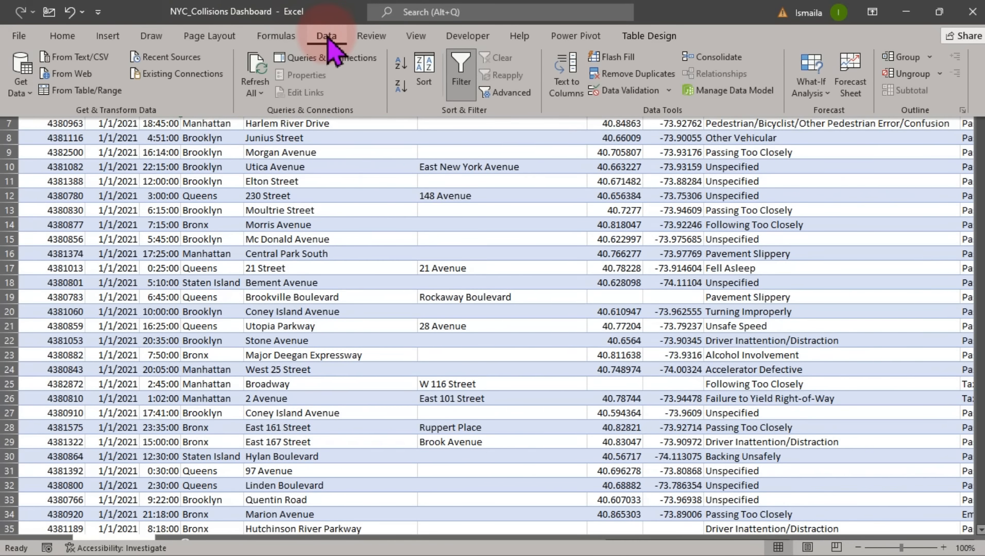
{"action": "left_click", "coordinate": [76, 95]}
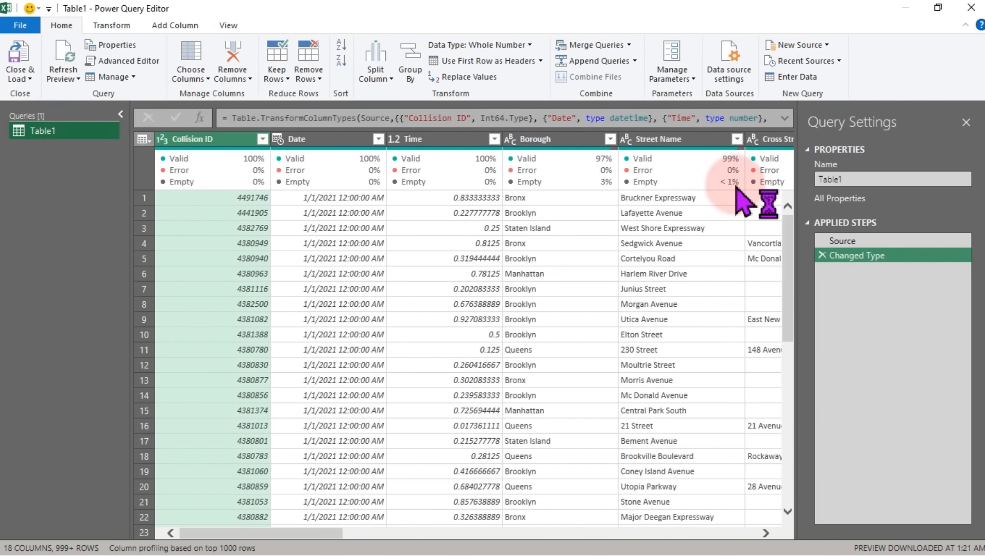
{"action": "double_click", "coordinate": [840, 180]}
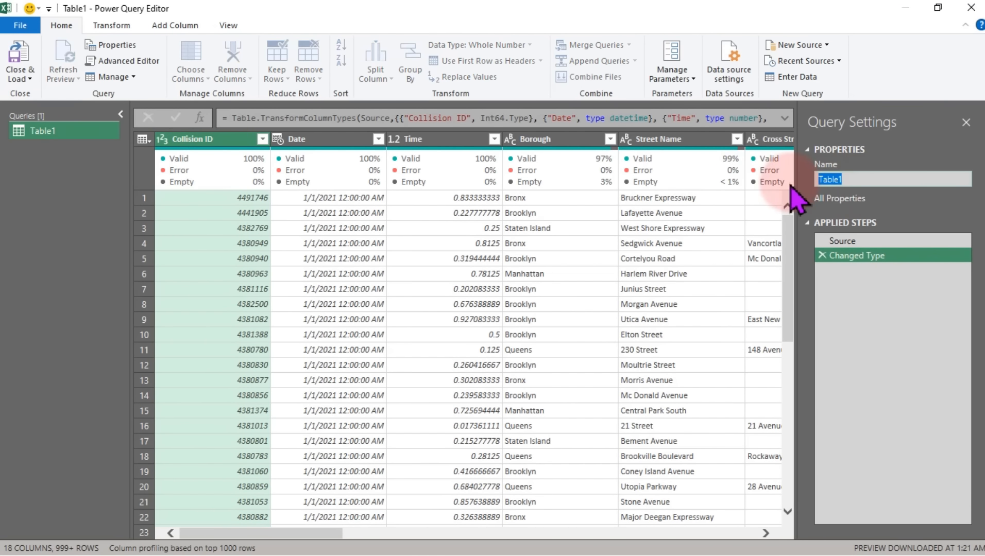
{"action": "type", "text": "Transa"}
{"action": "key", "text": "BackSpace"}
{"action": "type", "text": "formed Data"}
{"action": "key", "text": "Return"}
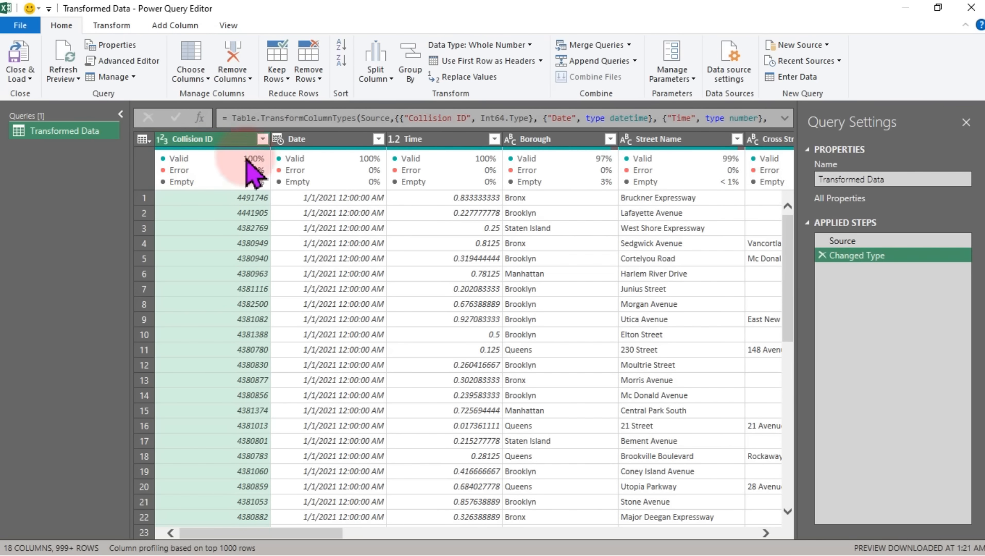
- Change the Date column's data type to Date, adding the conversion as a new step
{"action": "left_click", "coordinate": [304, 139]}
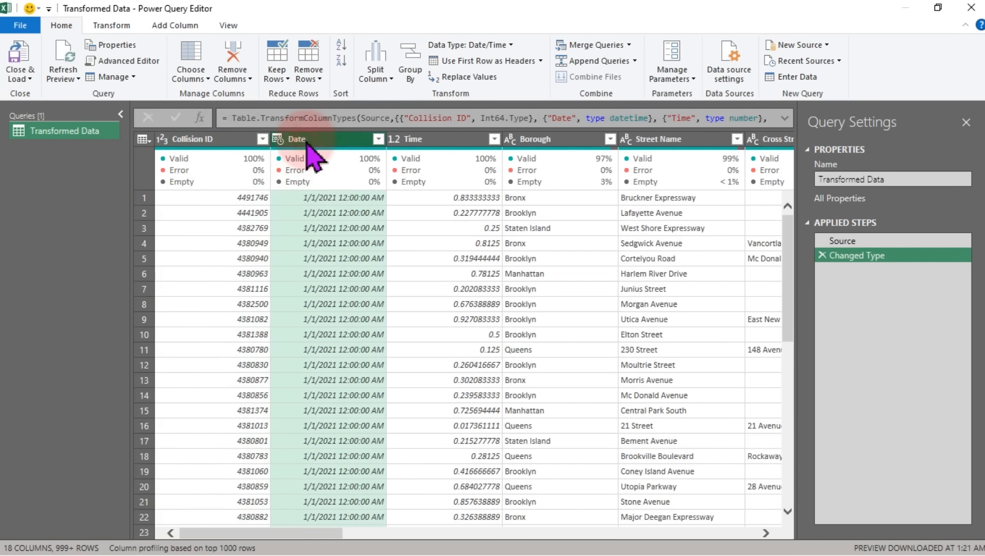
{"action": "left_click", "coordinate": [279, 139]}
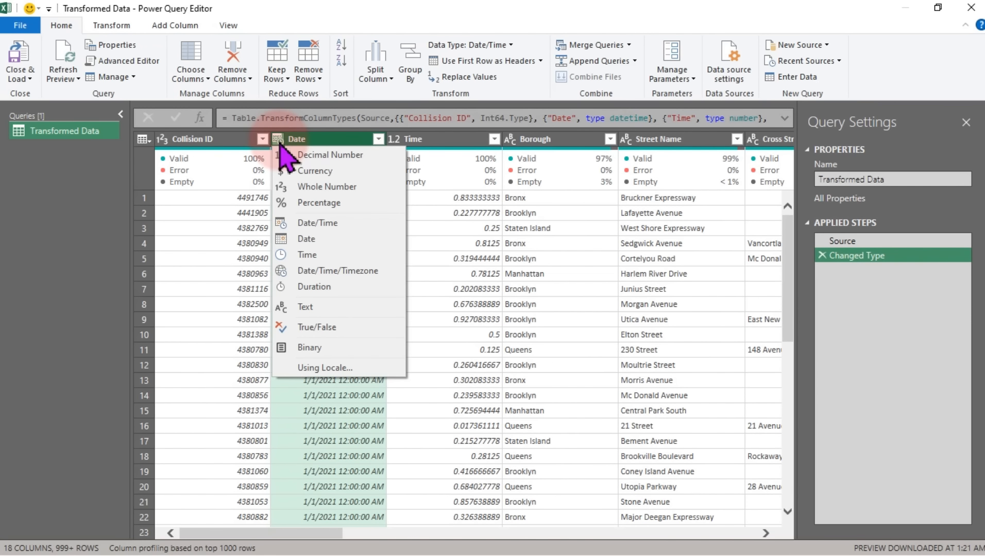
{"action": "left_click", "coordinate": [310, 242]}
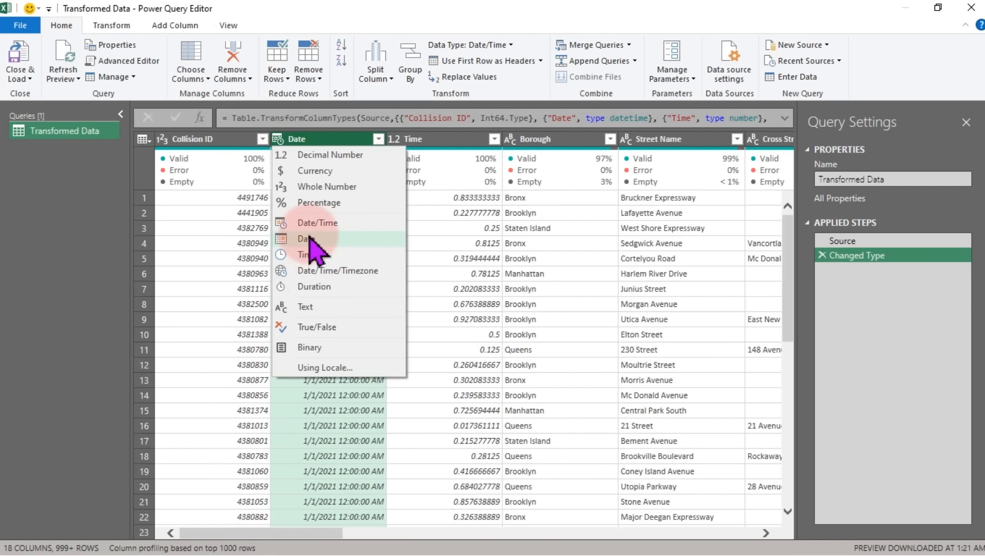
{"action": "left_click", "coordinate": [309, 239]}
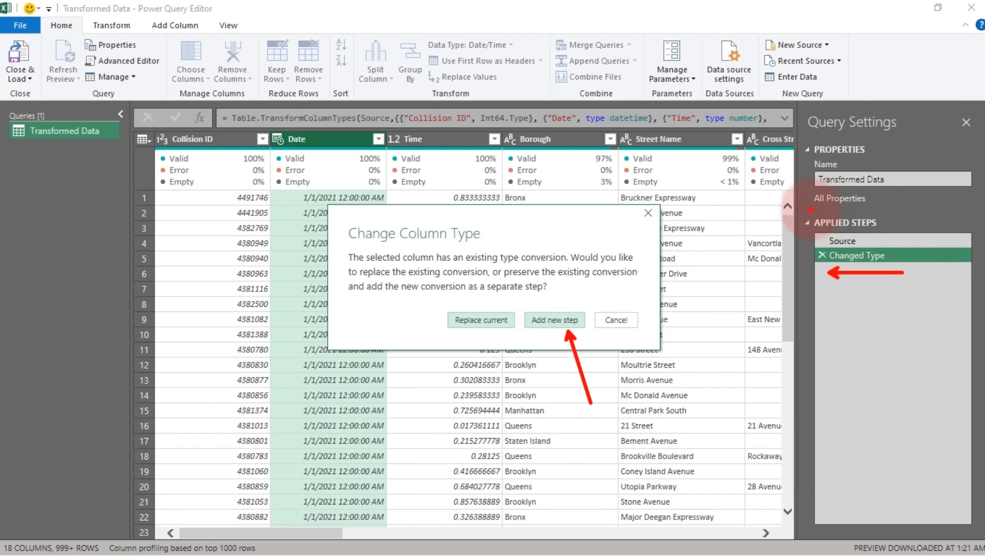
{"action": "mouse_move", "coordinate": [810, 209]}
{"action": "left_mouse_down"}
{"action": "mouse_move", "coordinate": [842, 231]}
{"action": "mouse_move", "coordinate": [890, 237]}
{"action": "left_mouse_up"}
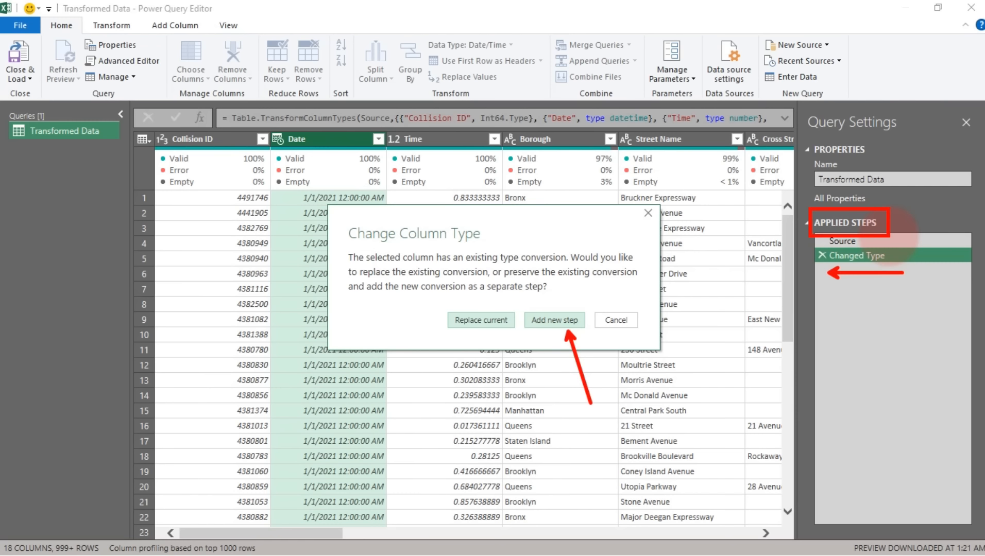
{"action": "key", "text": "Escape"}
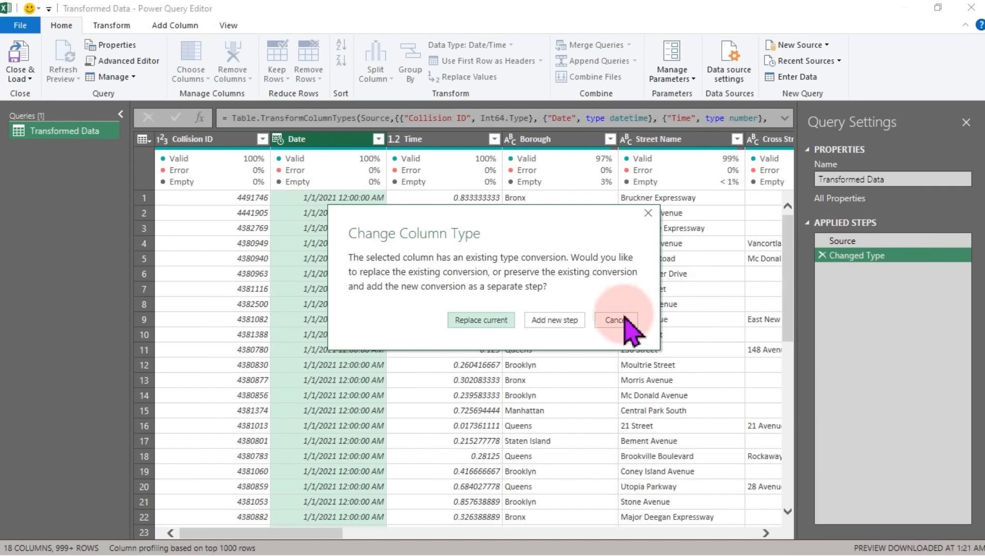
{"action": "left_click", "coordinate": [556, 320]}
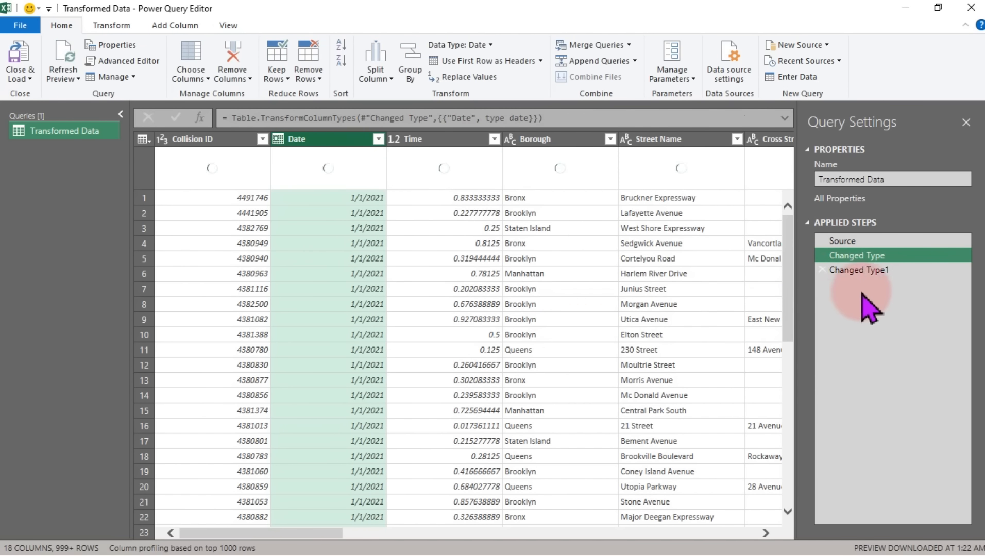
- Rename the applied step Changed Type1 as Change Date Datatype
{"action": "left_click", "coordinate": [866, 271]}
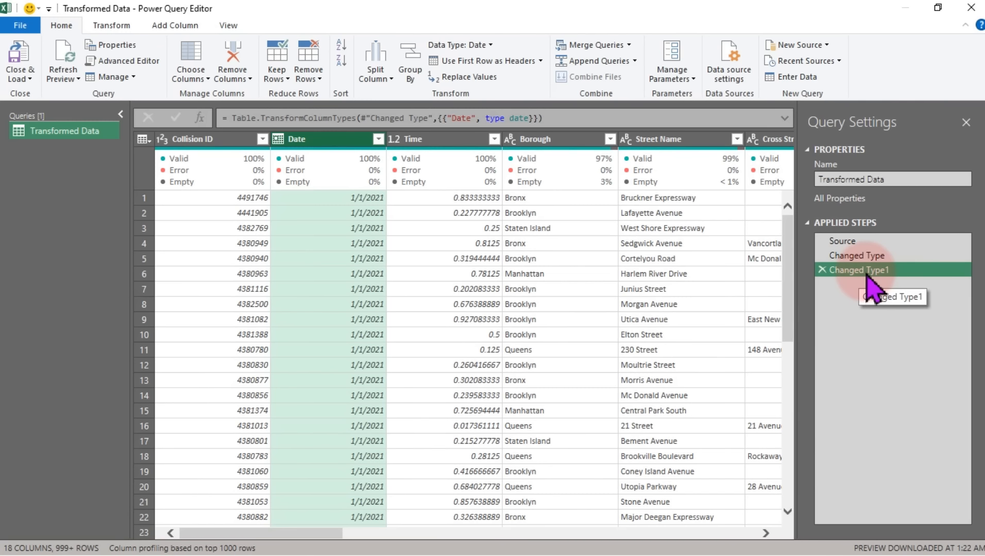
{"action": "right_click", "coordinate": [868, 274]}
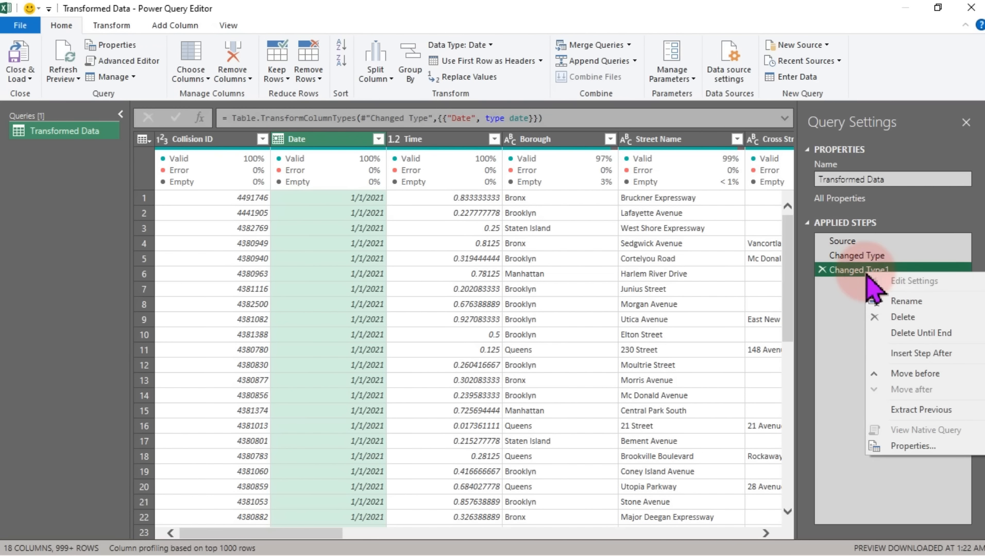
{"action": "left_click", "coordinate": [907, 301]}
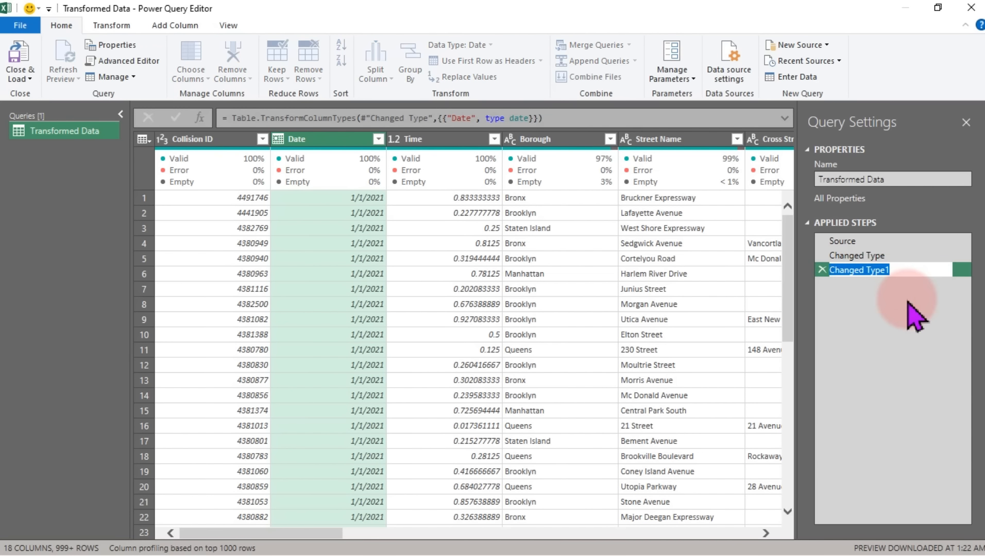
{"action": "type", "text": "Ch"}
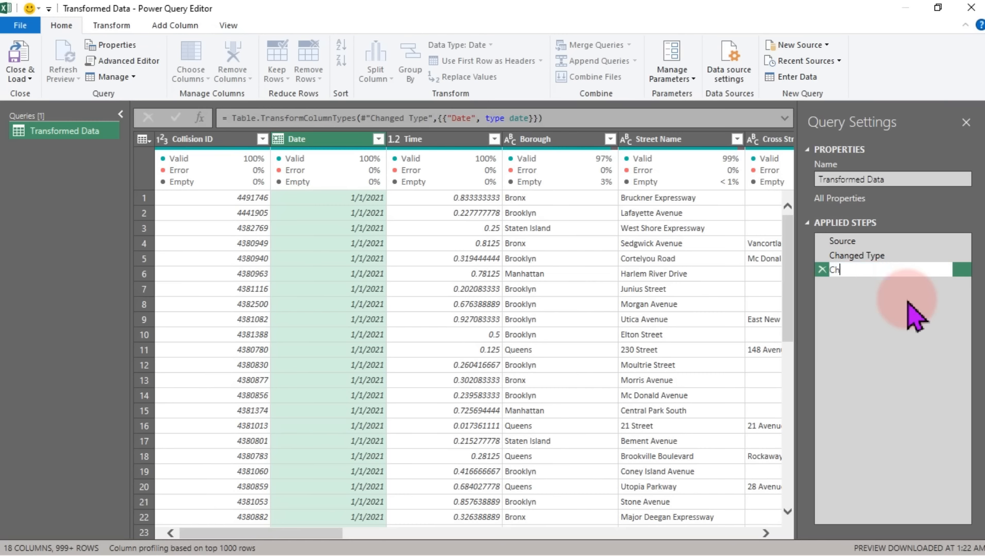
{"action": "type", "text": "ange Date Datatype"}
{"action": "key", "text": "Return"}
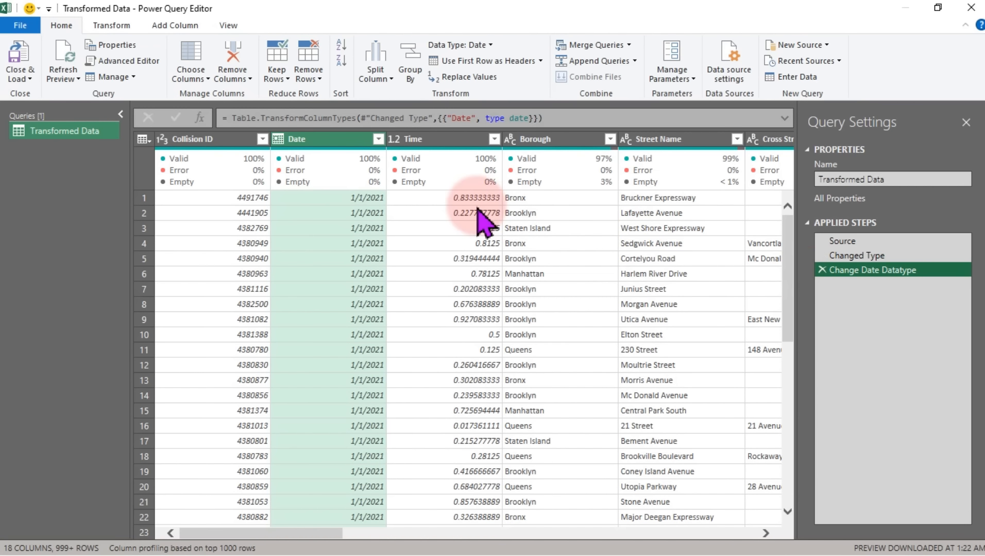
- Change the Time column's data type from decimal number to Time
{"action": "left_click", "coordinate": [416, 139]}
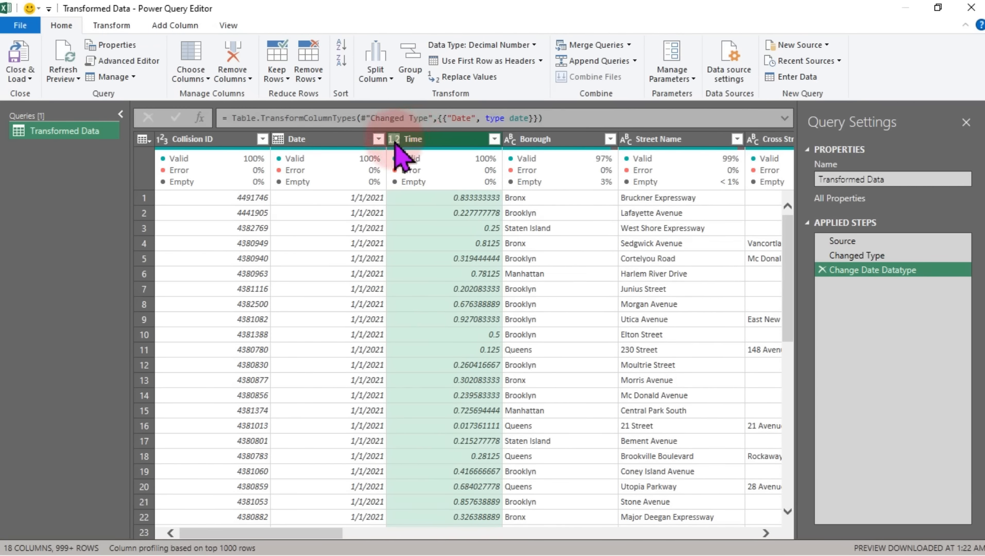
{"action": "left_click", "coordinate": [394, 139]}
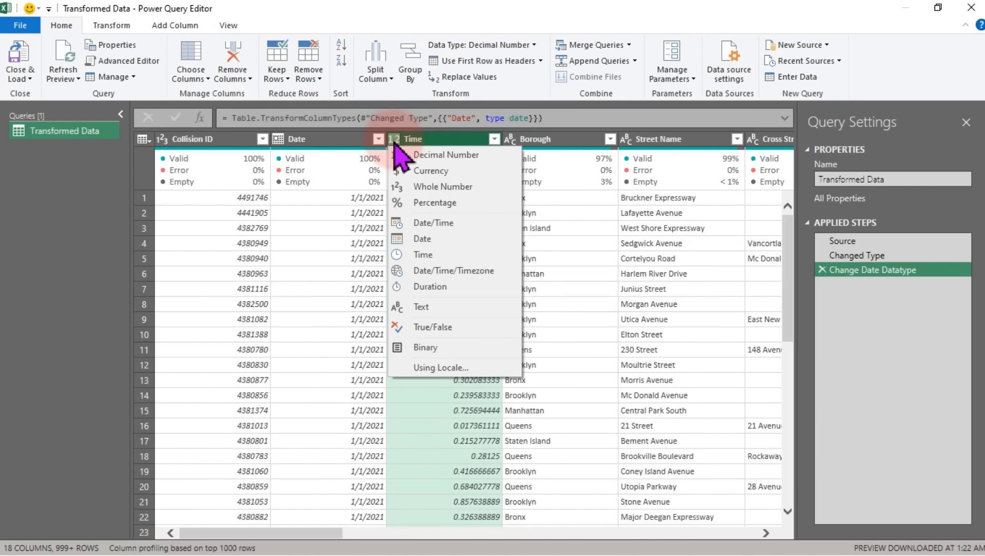
{"action": "left_click", "coordinate": [421, 254]}
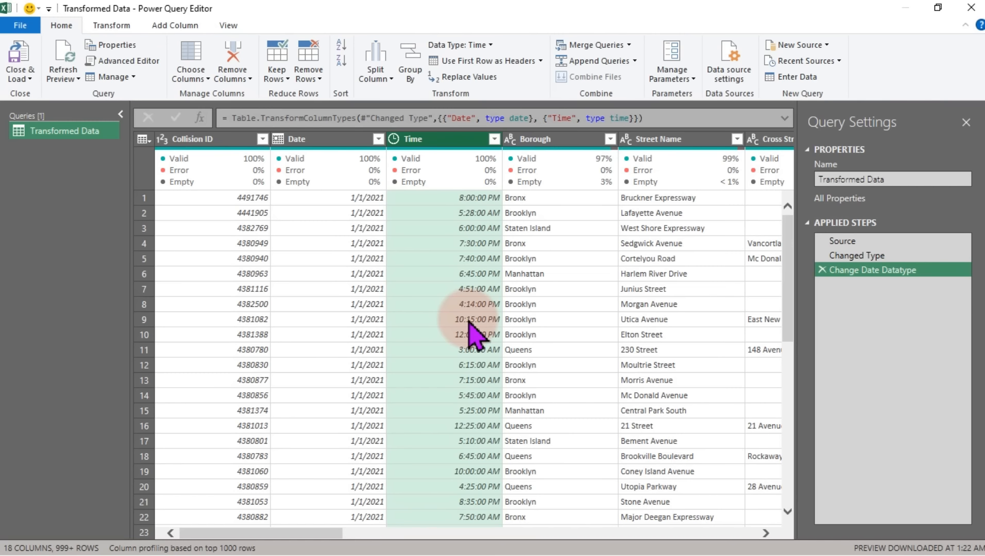
- Add a new Hour column that extracts the hour from the Time column
{"action": "left_click", "coordinate": [299, 141]}
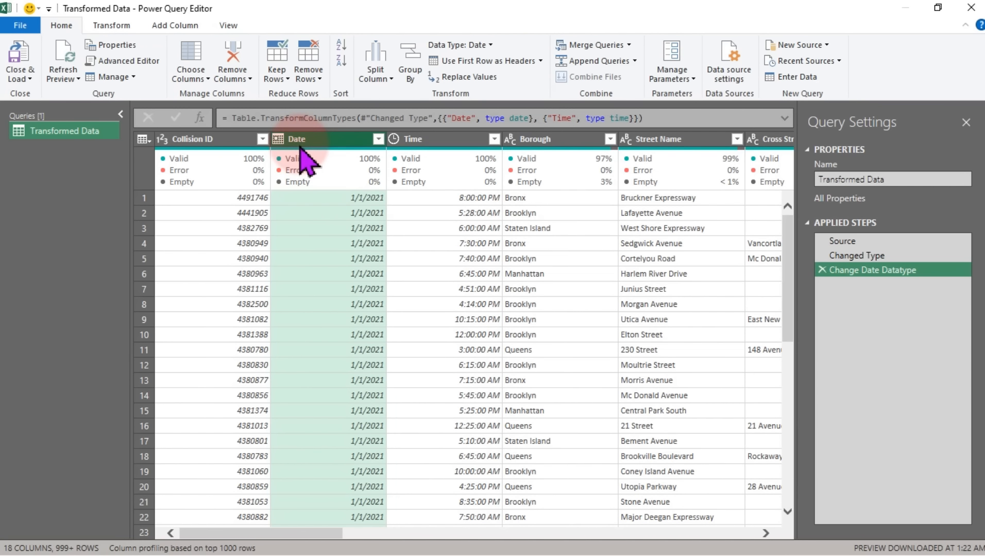
{"action": "left_click", "coordinate": [407, 145]}
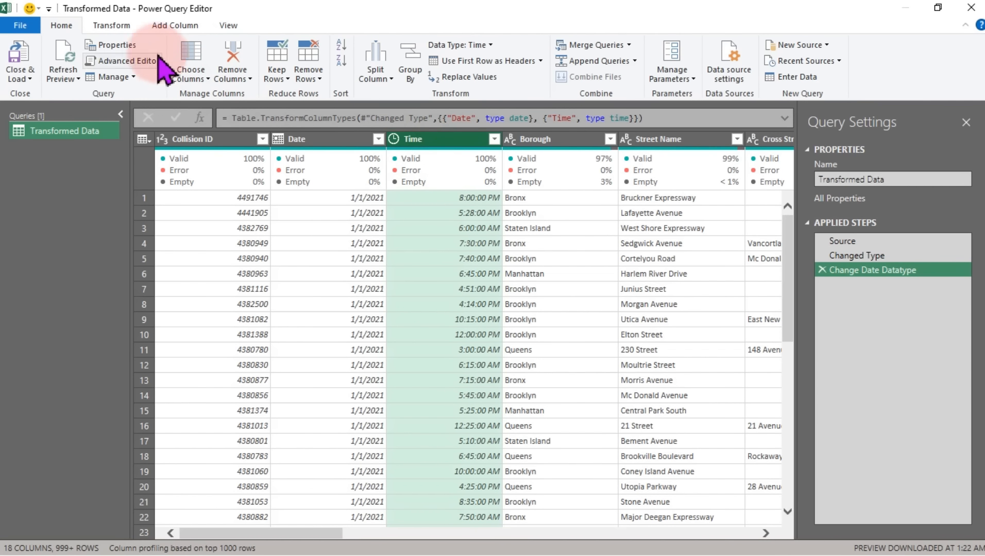
{"action": "left_click", "coordinate": [166, 27]}
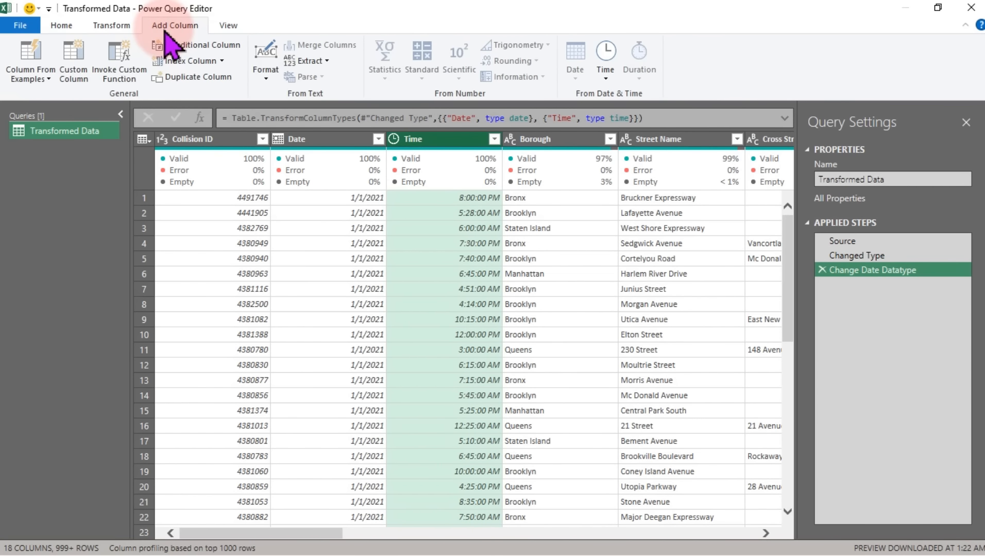
{"action": "left_click", "coordinate": [124, 25]}
{"action": "left_click", "coordinate": [163, 23]}
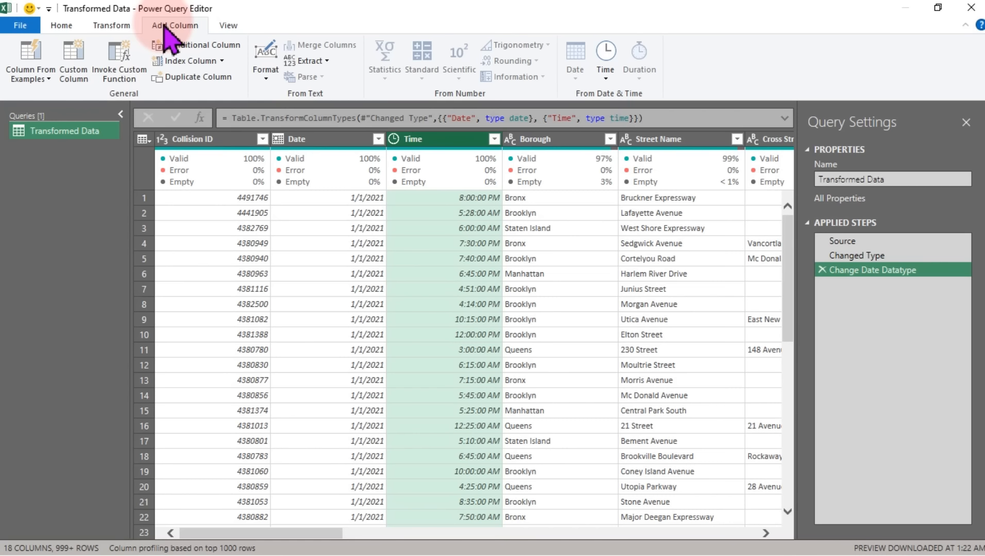
{"action": "left_click", "coordinate": [180, 23]}
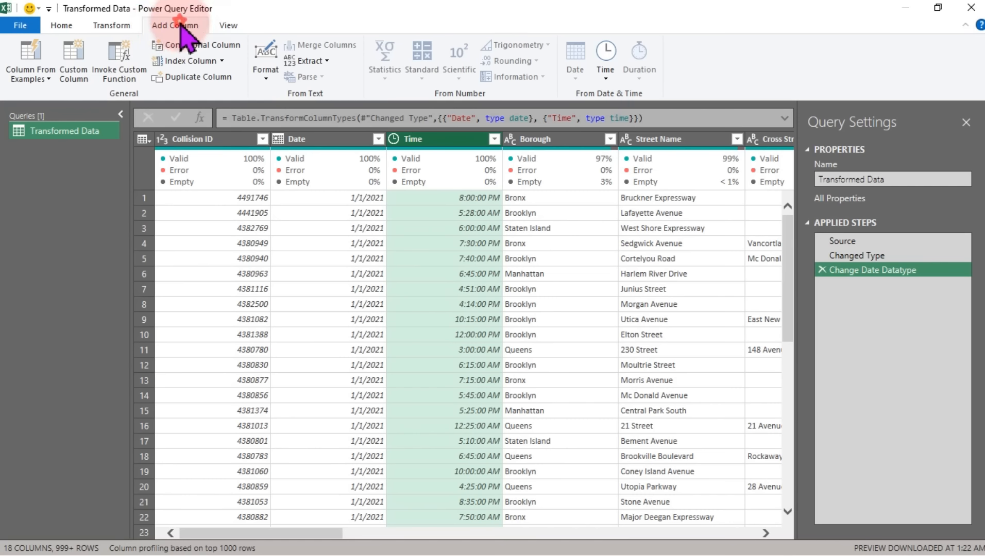
{"action": "left_click", "coordinate": [605, 84]}
{"action": "left_click", "coordinate": [639, 144]}
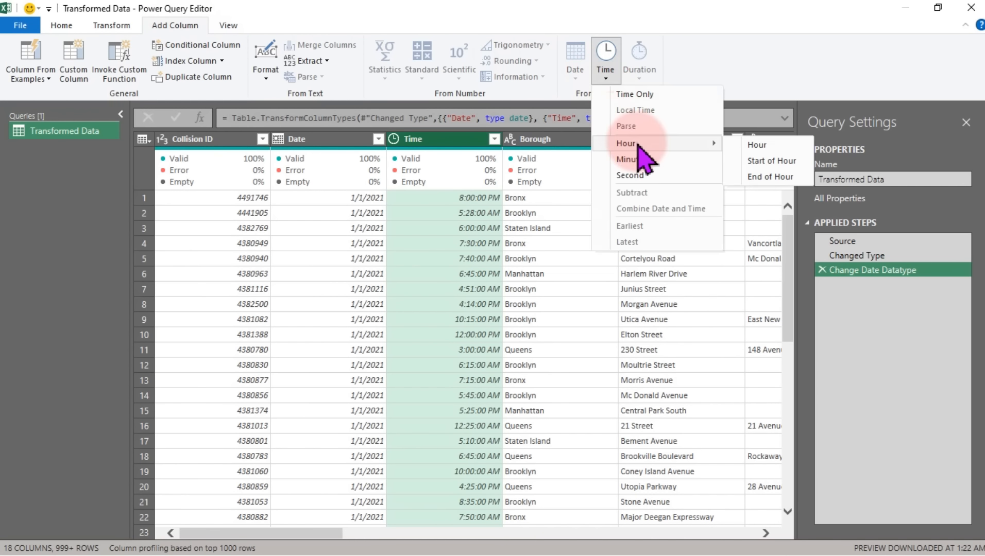
{"action": "left_click", "coordinate": [771, 162]}
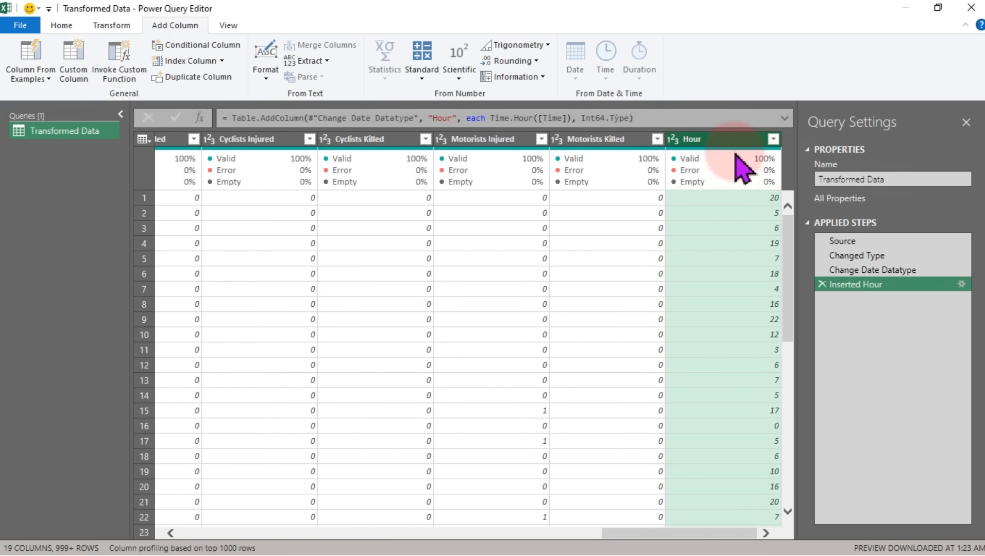
{"action": "mouse_move", "coordinate": [735, 154]}
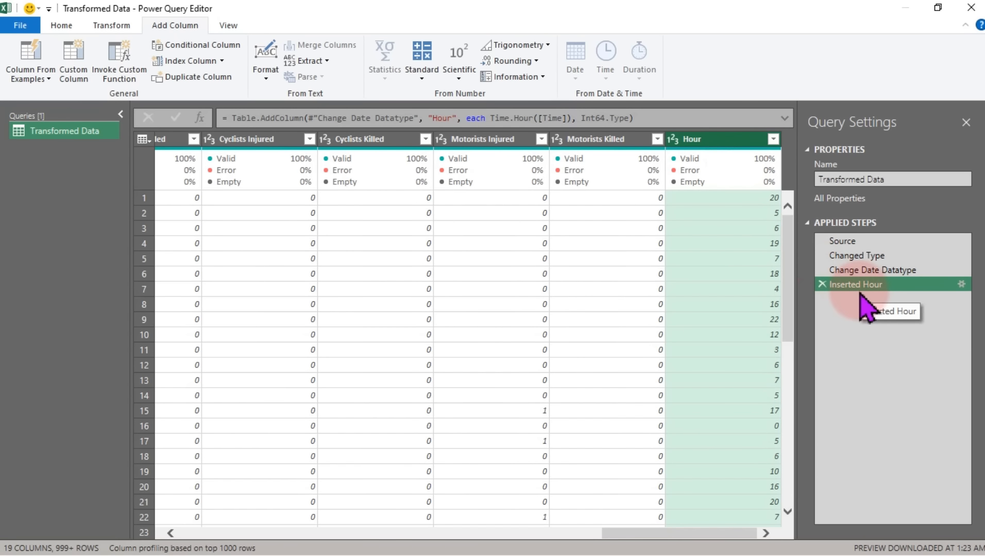
- Copy the formula Time.Hour([Time]) from the Inserted Hour step's settings, leaving the step unchanged
{"action": "right_click", "coordinate": [888, 287]}
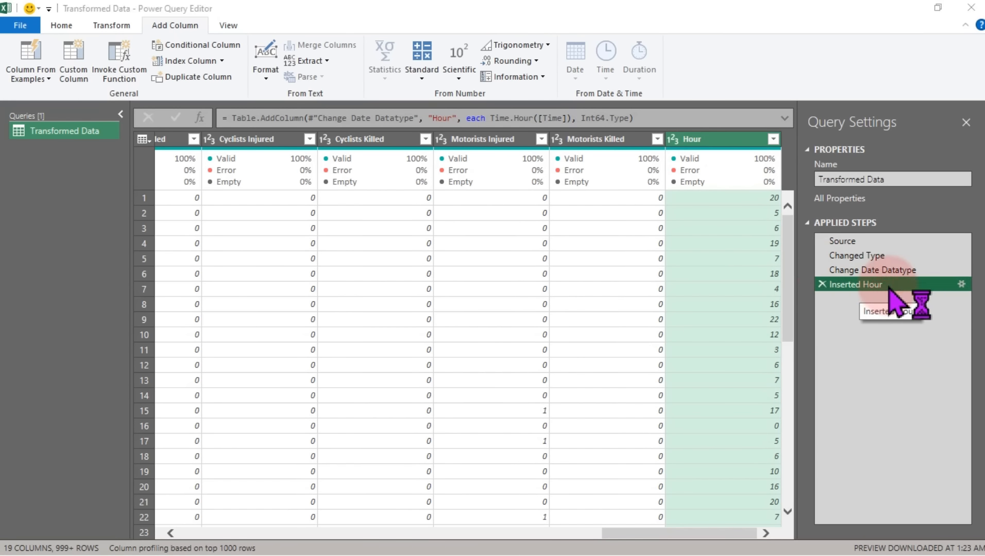
{"action": "double_click", "coordinate": [889, 287]}
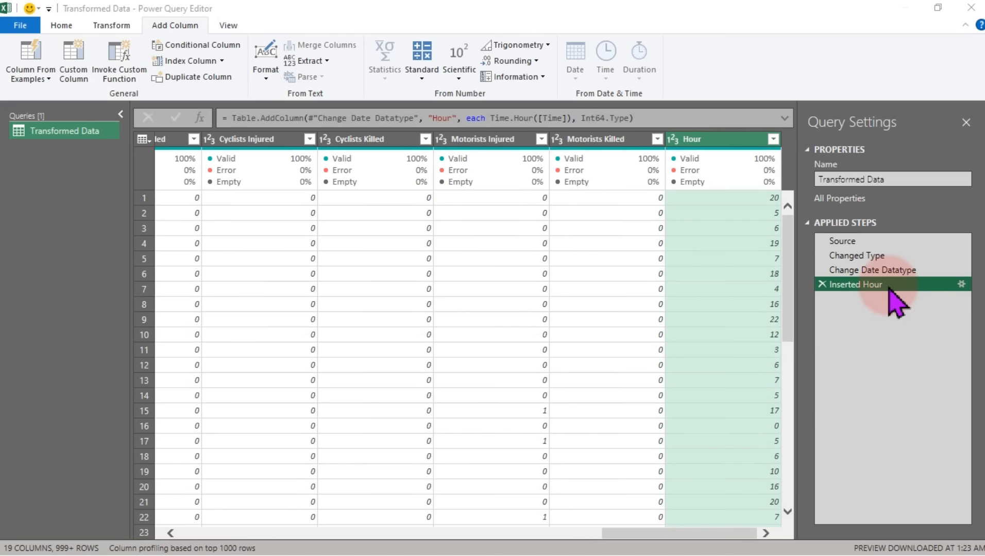
{"action": "left_click_drag", "start_coordinate": [382, 239], "coordinate": [262, 247]}
{"action": "key", "text": "ctrl+c"}
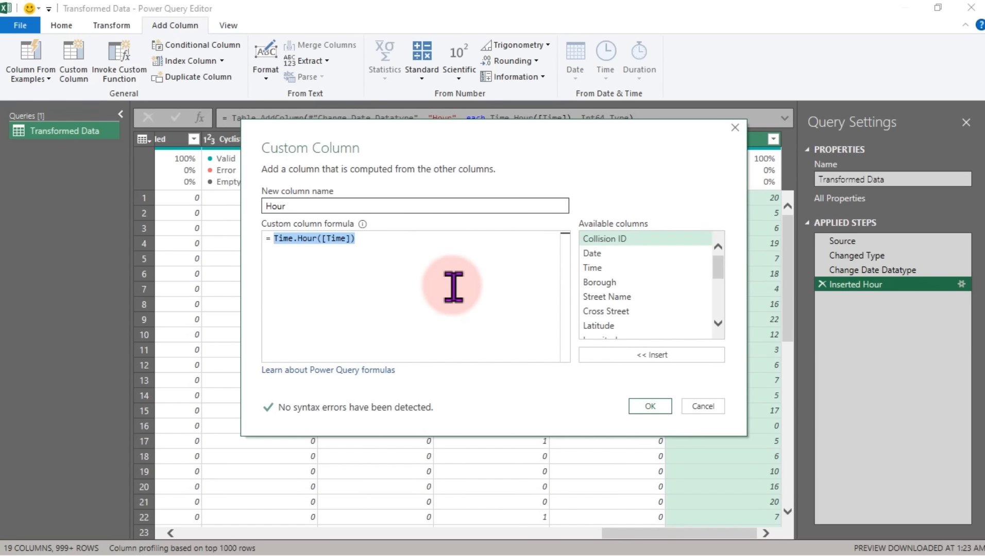
{"action": "left_click", "coordinate": [710, 409]}
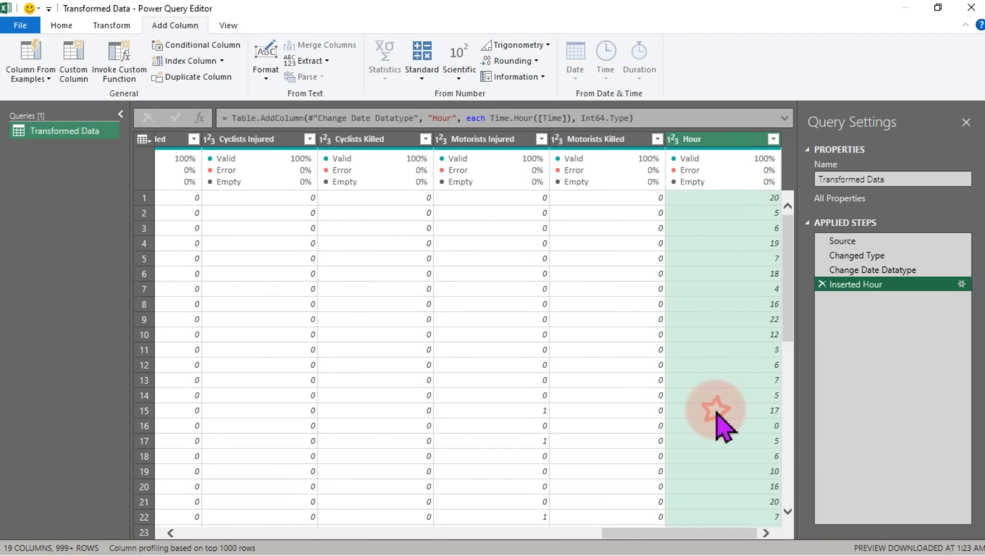
- Add a custom column named Custom with the formula Time.Hour([Time])
{"action": "left_click", "coordinate": [77, 64]}
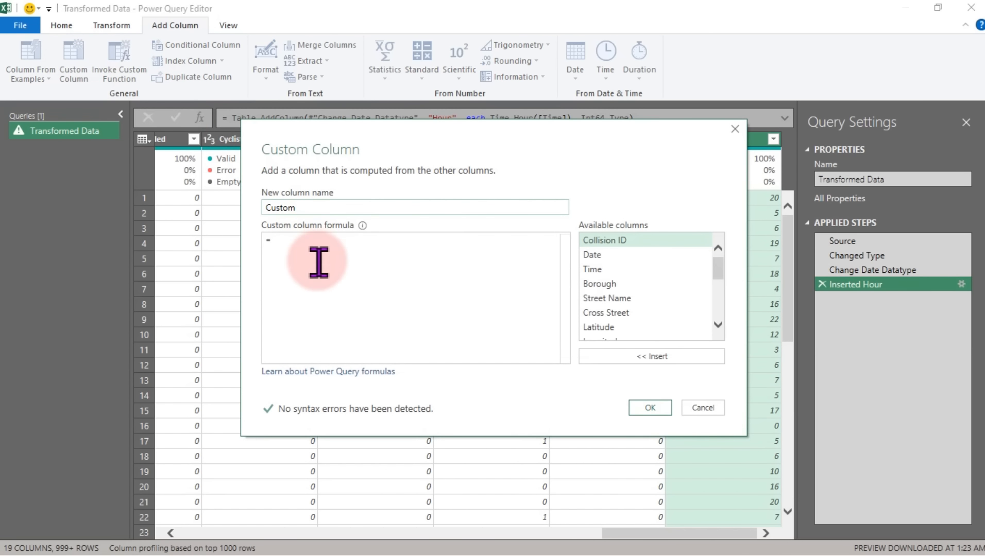
{"action": "left_click", "coordinate": [306, 251]}
{"action": "key", "text": "ctrl+v"}
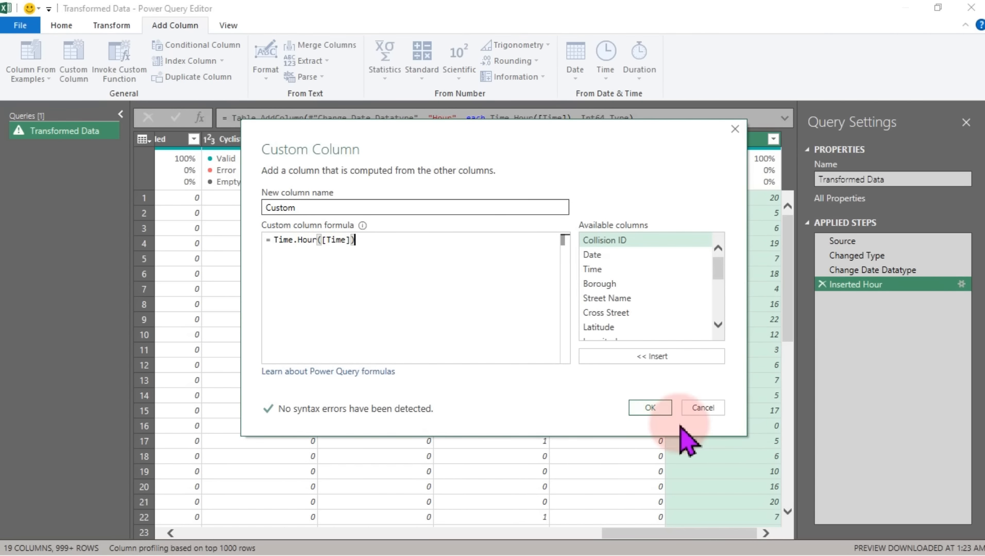
{"action": "left_click", "coordinate": [655, 410]}
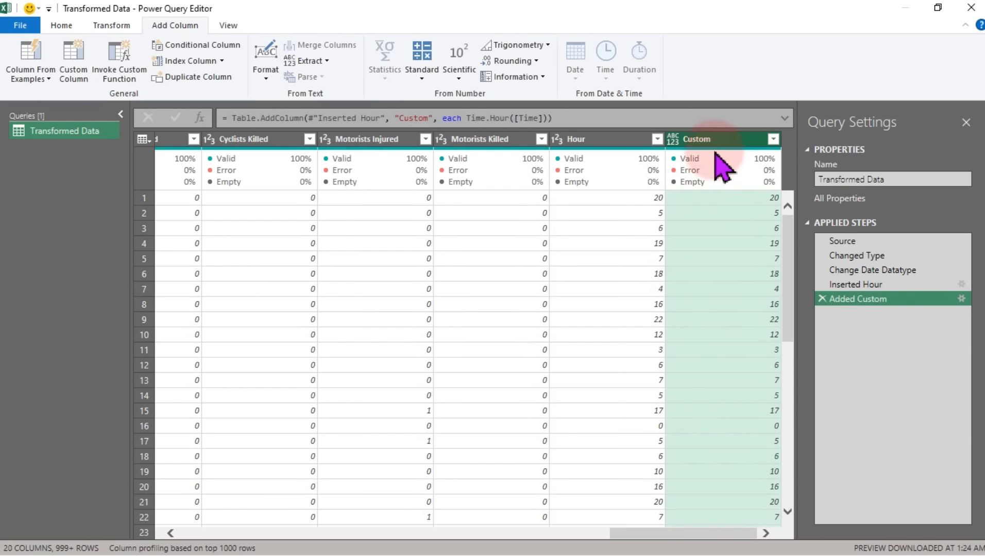
- Review the formula in the Added Custom step's settings, leaving the step unchanged
{"action": "double_click", "coordinate": [858, 304]}
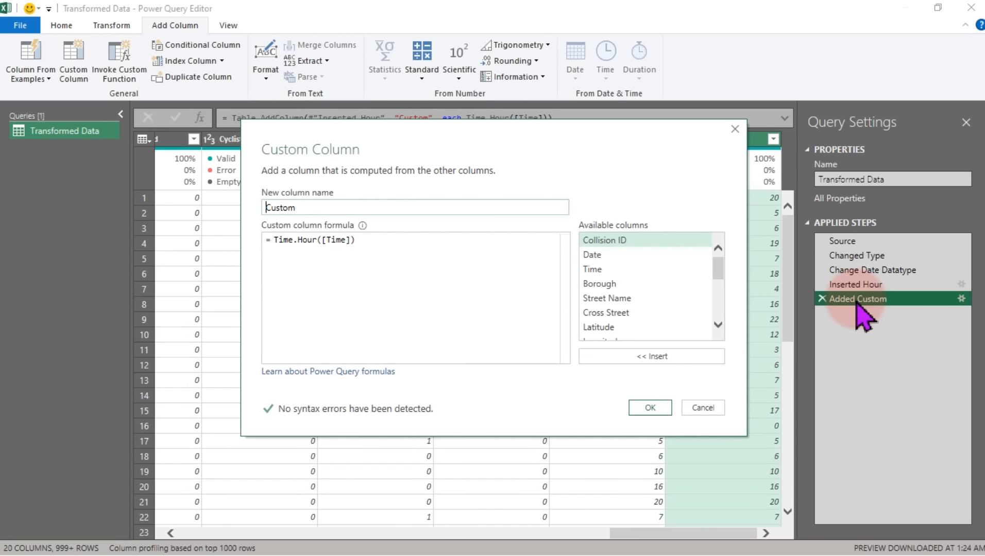
{"action": "left_click", "coordinate": [367, 242]}
{"action": "left_click_drag", "start_coordinate": [368, 242], "coordinate": [260, 249]}
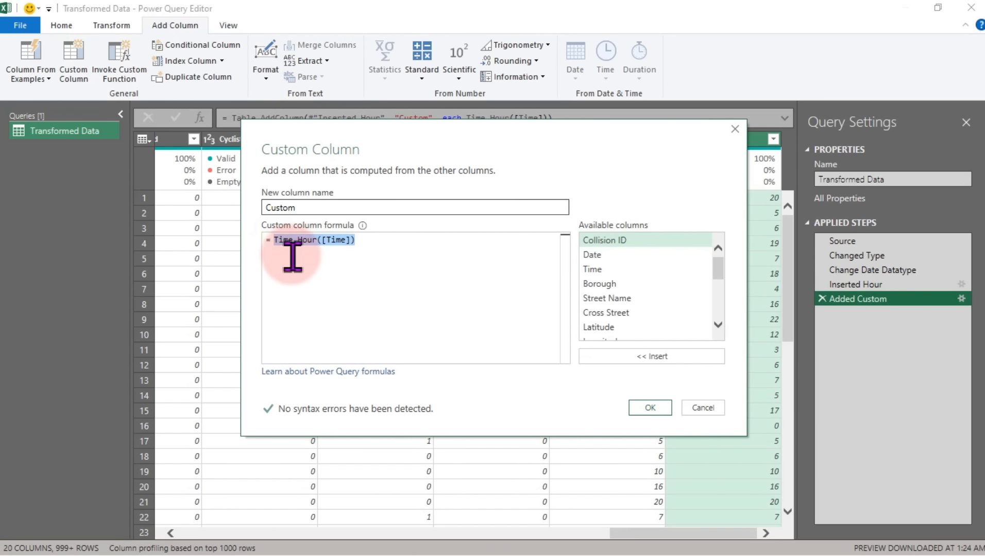
{"action": "left_click", "coordinate": [347, 244]}
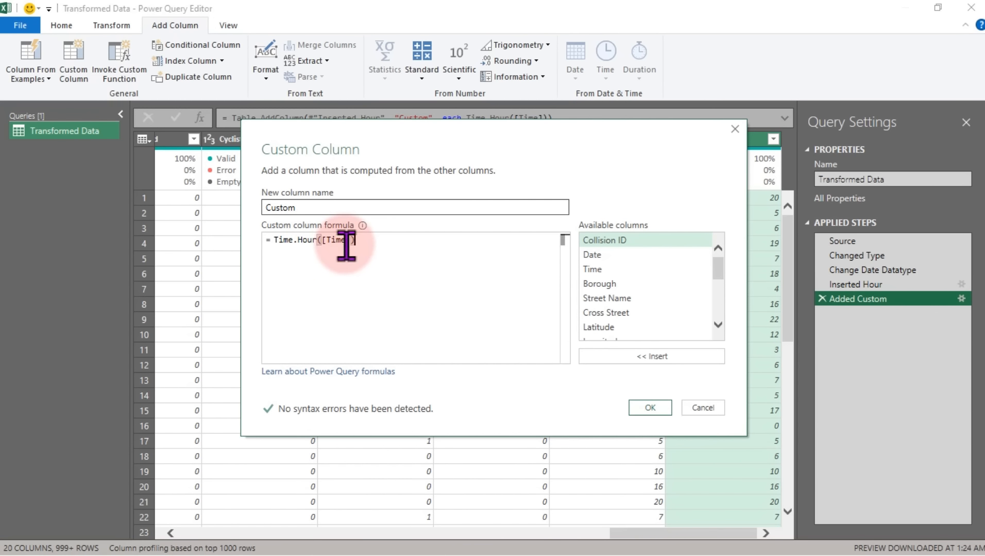
{"action": "left_click", "coordinate": [703, 411]}
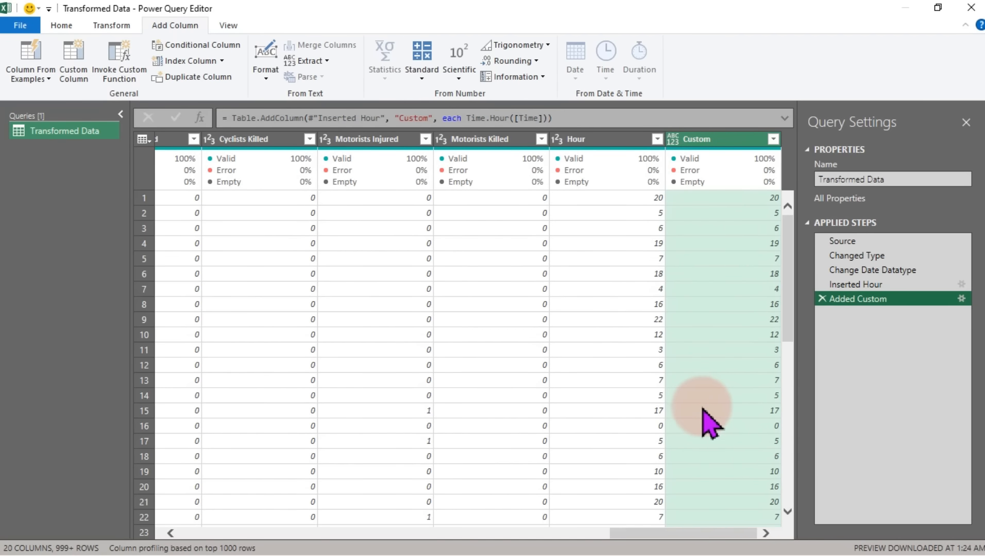
- Delete the Added Custom step from the query
{"action": "left_click", "coordinate": [821, 299]}
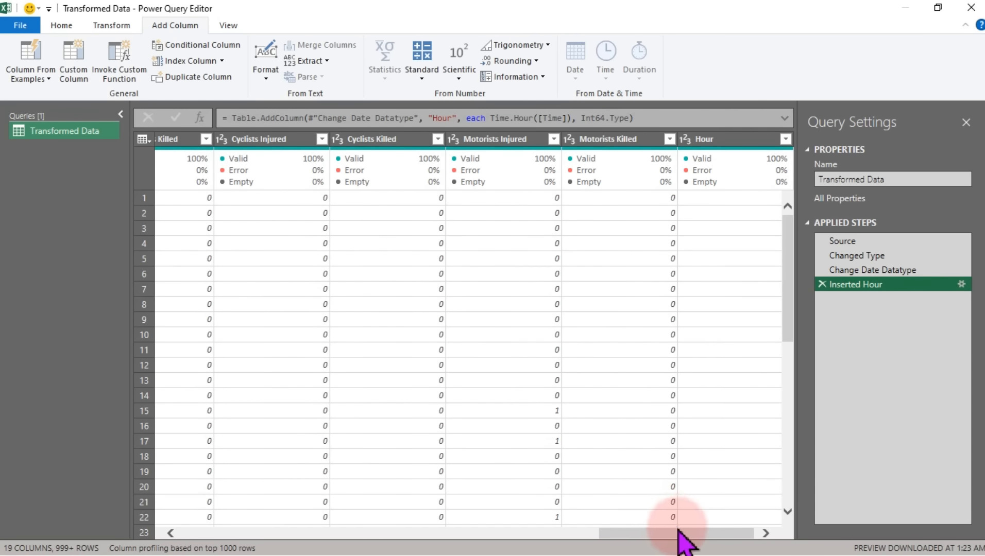
{"action": "left_click_drag", "start_coordinate": [679, 531], "coordinate": [717, 530]}
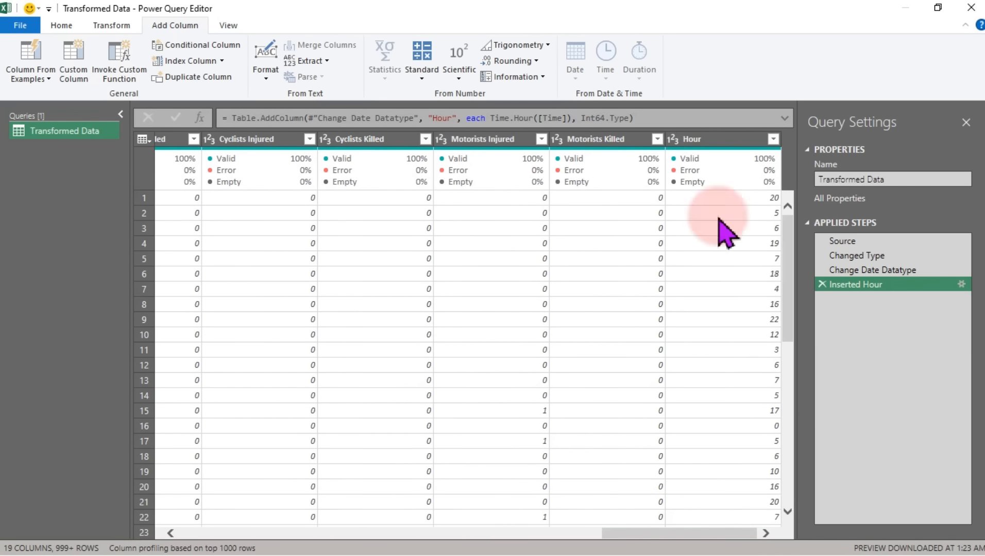
- Start a conditional column from the Hour column and name it Time Interval
{"action": "left_click", "coordinate": [712, 142]}
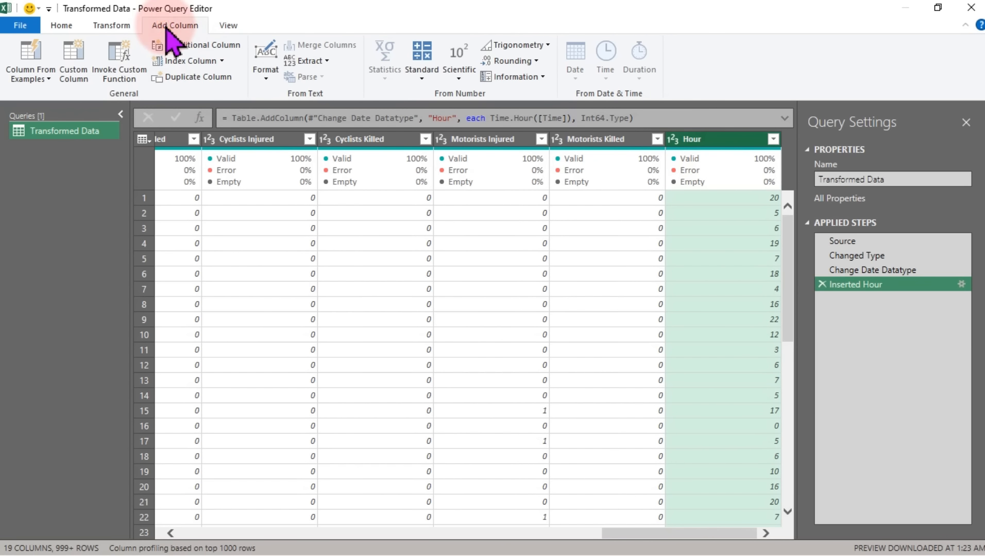
{"action": "left_click", "coordinate": [185, 48]}
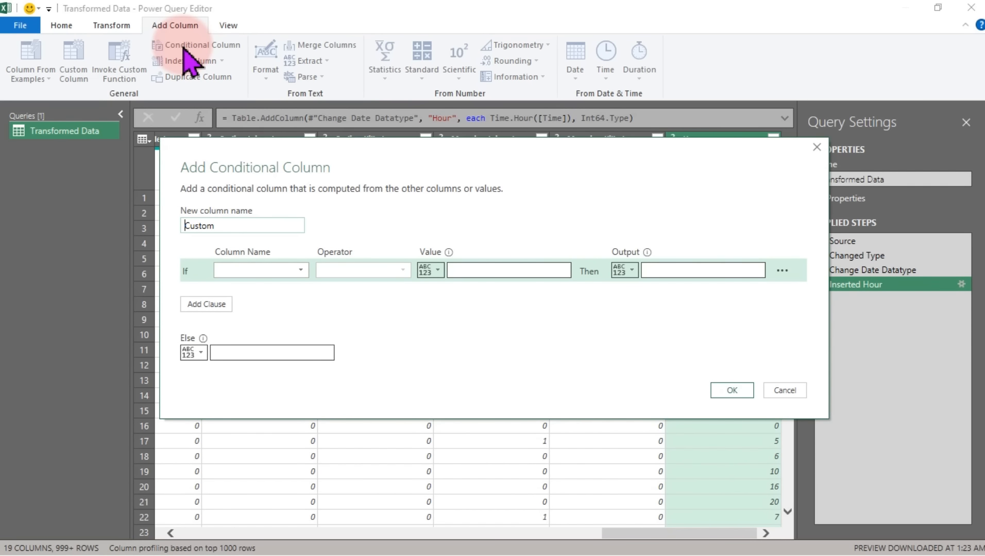
{"action": "left_click_drag", "start_coordinate": [346, 161], "coordinate": [409, 150]}
{"action": "left_click", "coordinate": [311, 217]}
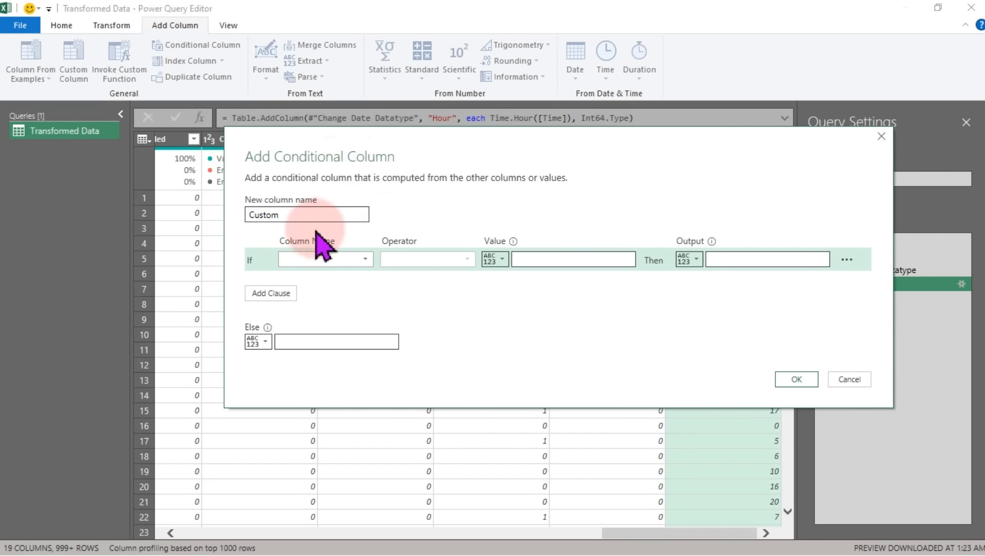
{"action": "double_click", "coordinate": [313, 215]}
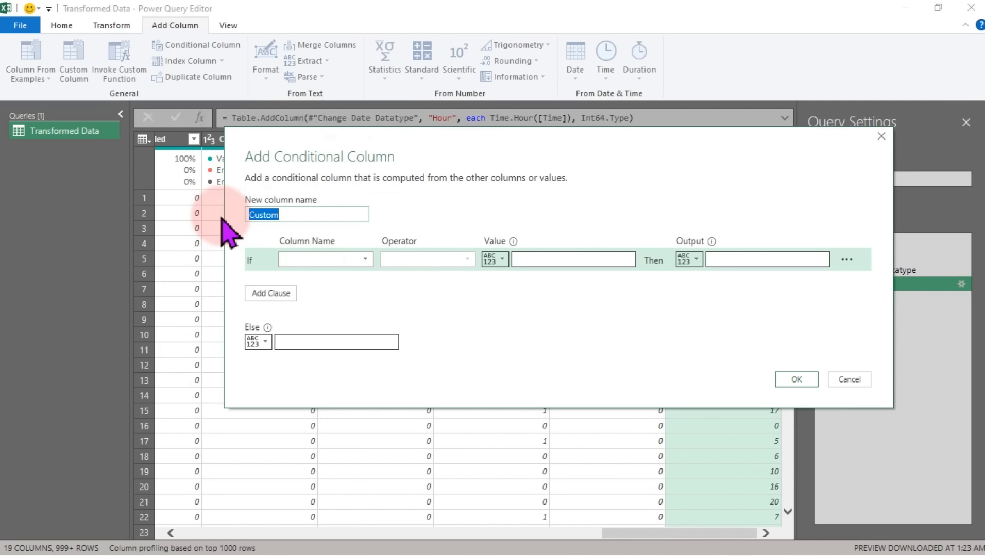
{"action": "type", "text": "Time Interval"}
- Base the first condition on the Hour column and add four Else If clauses
{"action": "left_click", "coordinate": [326, 260]}
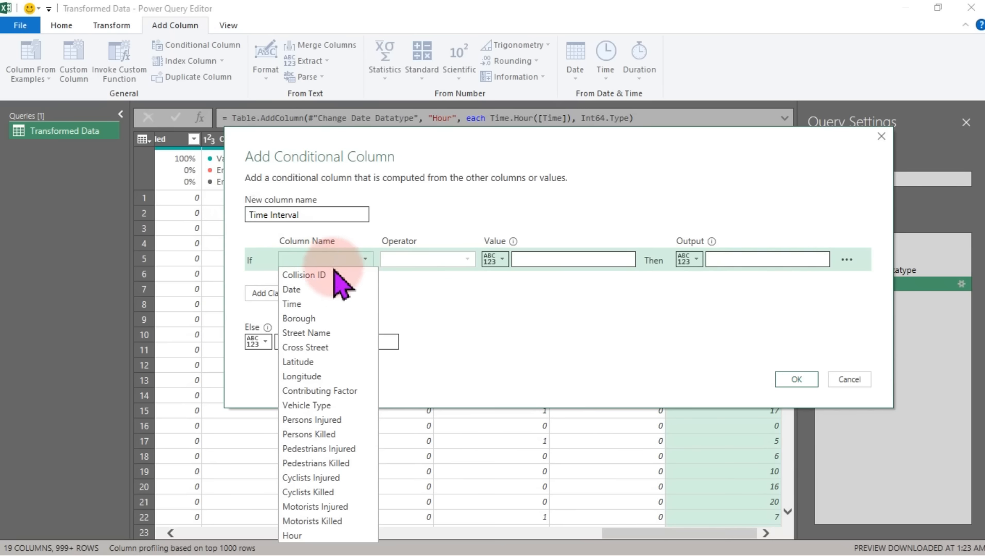
{"action": "left_click", "coordinate": [312, 535]}
{"action": "left_click", "coordinate": [270, 294]}
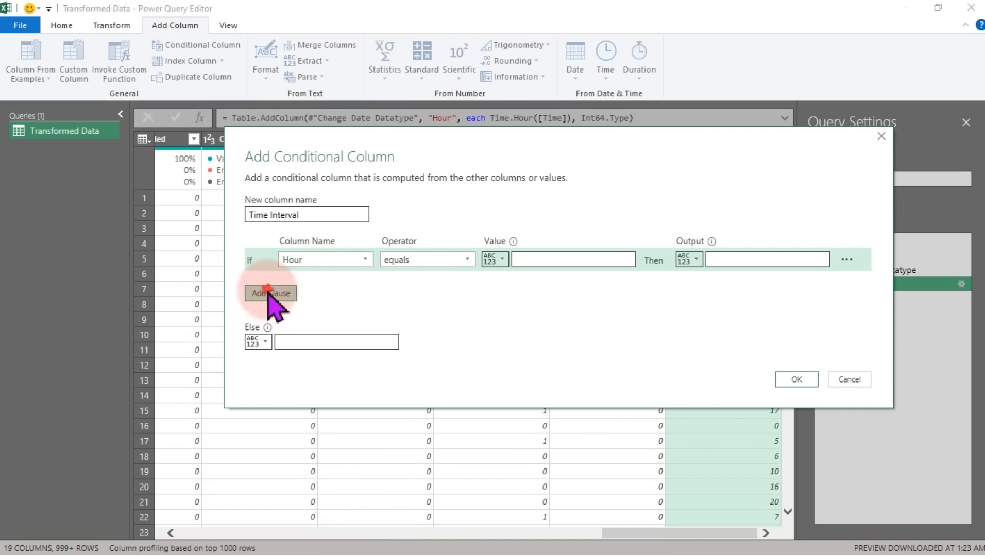
{"action": "left_click", "coordinate": [272, 315]}
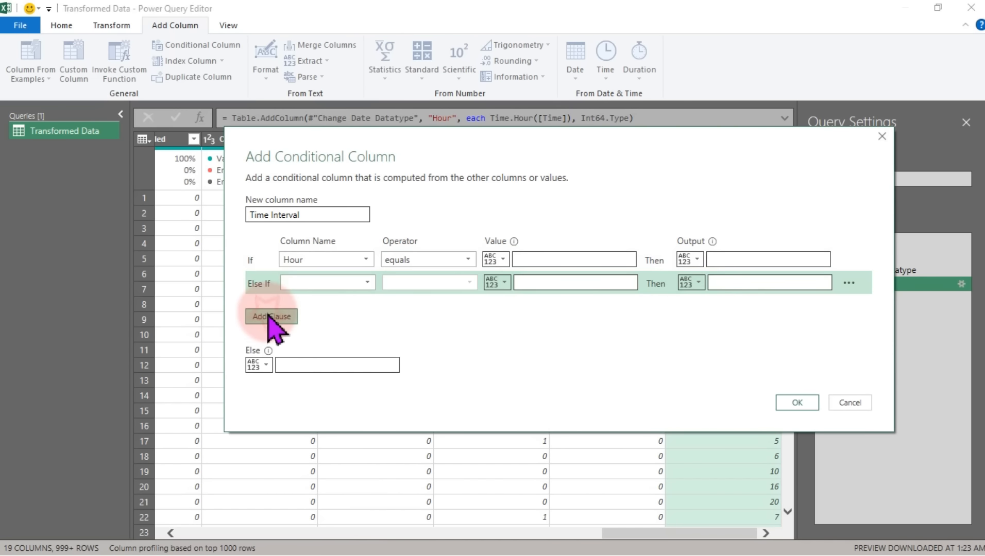
{"action": "left_click", "coordinate": [277, 337]}
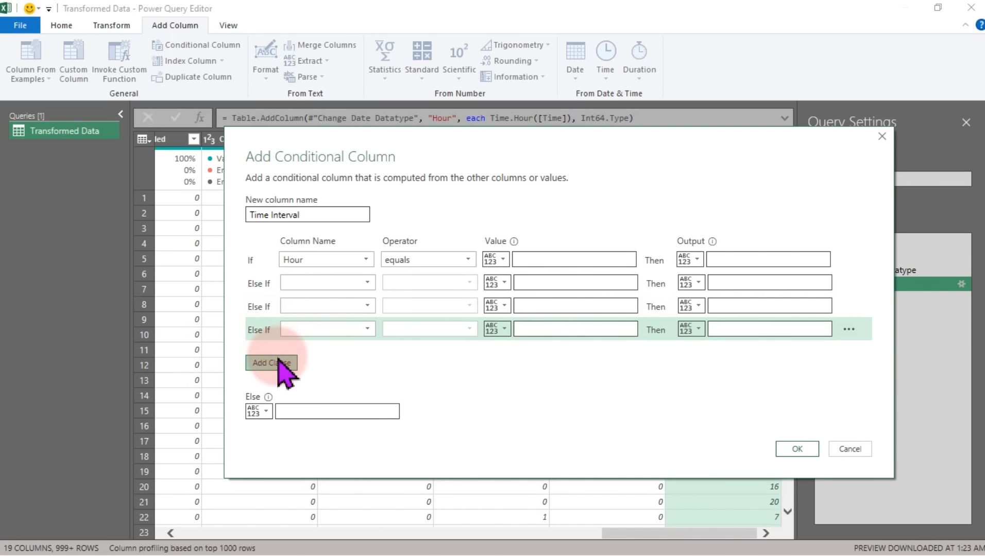
{"action": "left_click", "coordinate": [279, 361]}
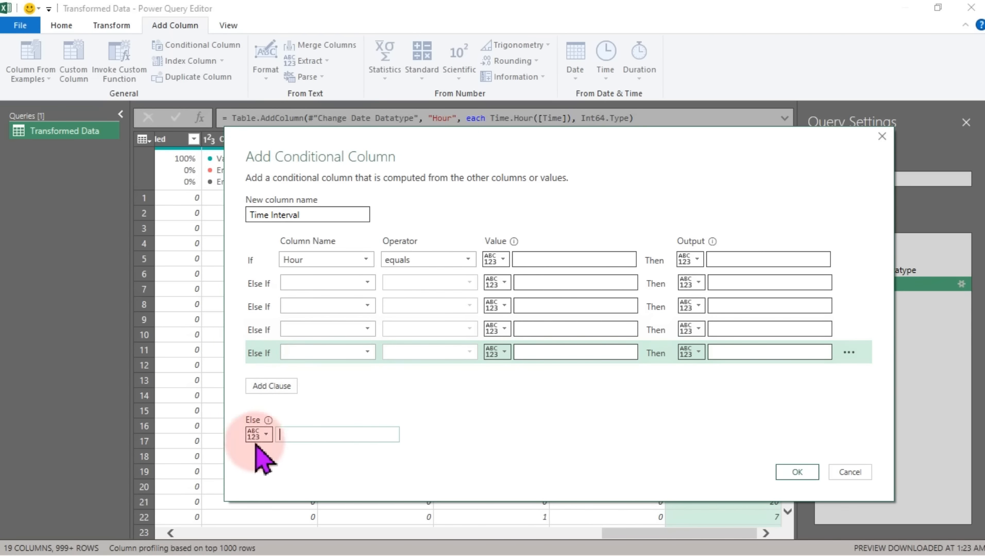
{"action": "left_click", "coordinate": [304, 436]}
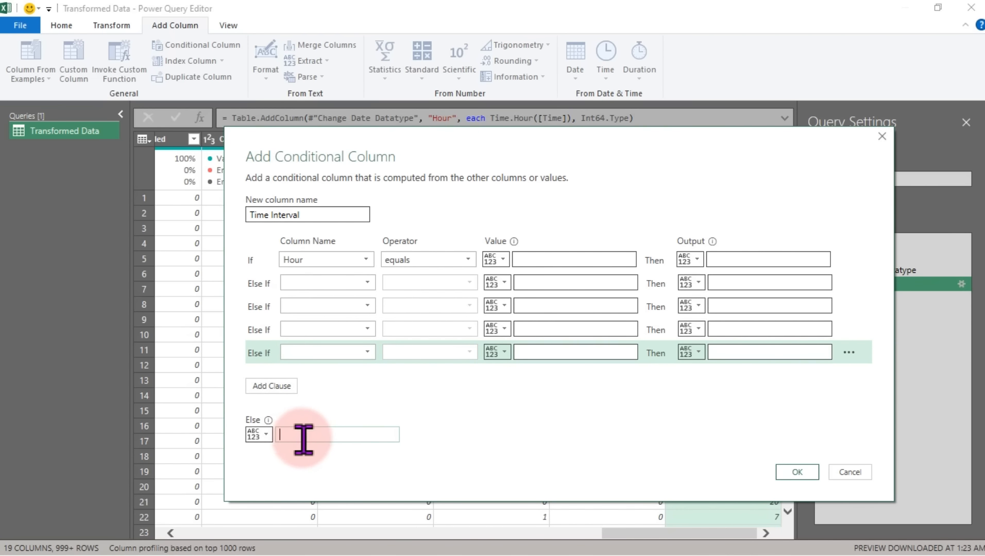
- Set the column of all four Else If clauses to Hour
{"action": "left_click", "coordinate": [337, 284]}
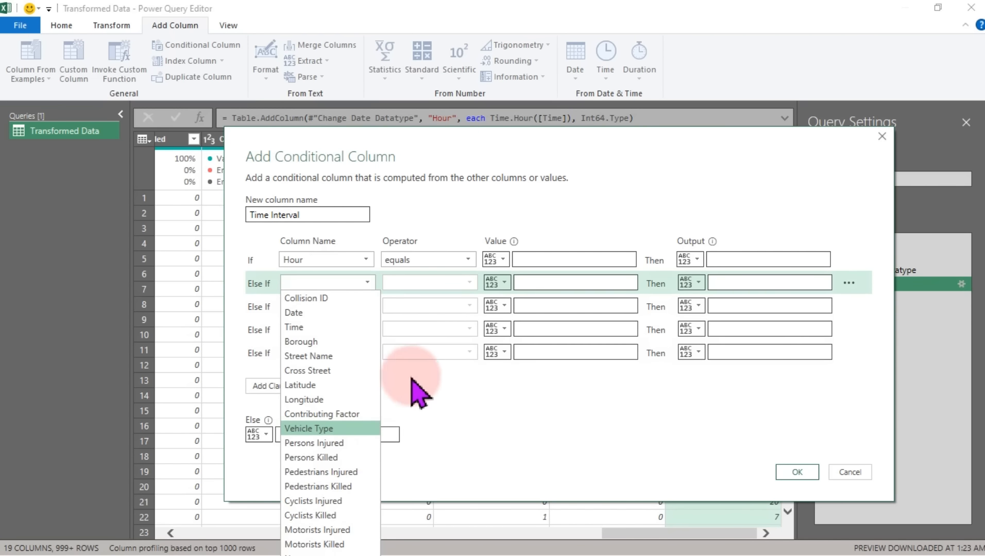
{"action": "left_click", "coordinate": [484, 400]}
{"action": "left_click_drag", "start_coordinate": [575, 147], "coordinate": [554, 32]}
{"action": "left_click", "coordinate": [332, 174]}
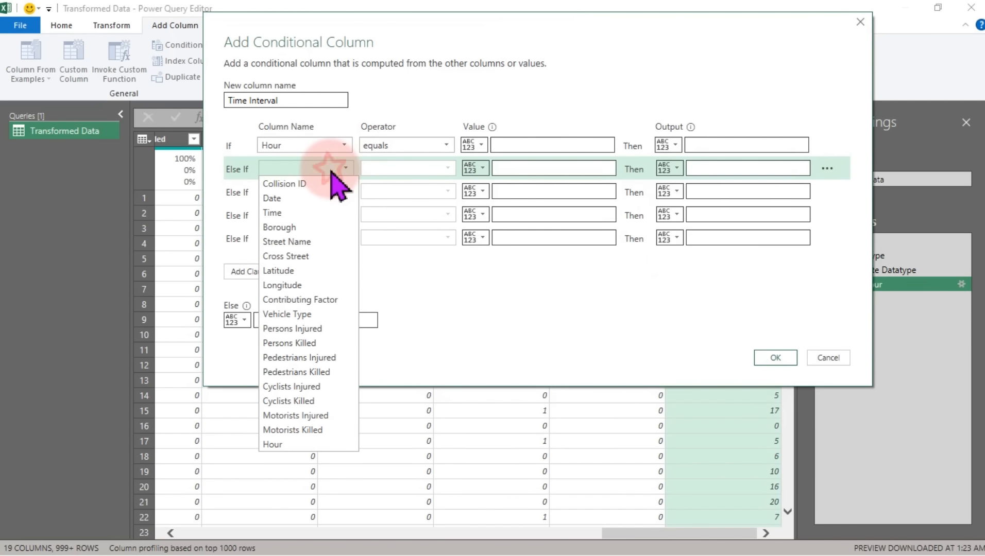
{"action": "left_click", "coordinate": [287, 444]}
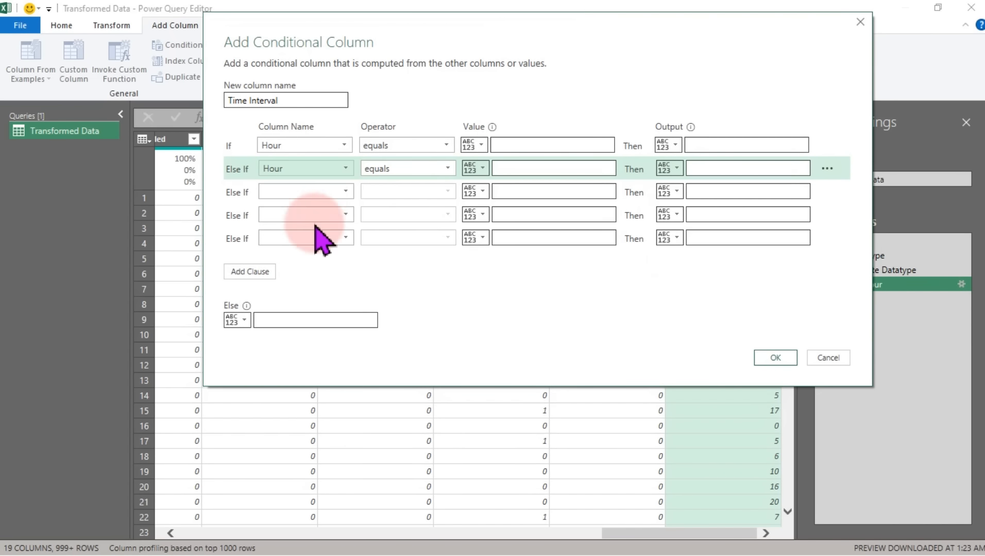
{"action": "left_click", "coordinate": [318, 191]}
{"action": "left_click", "coordinate": [289, 467]}
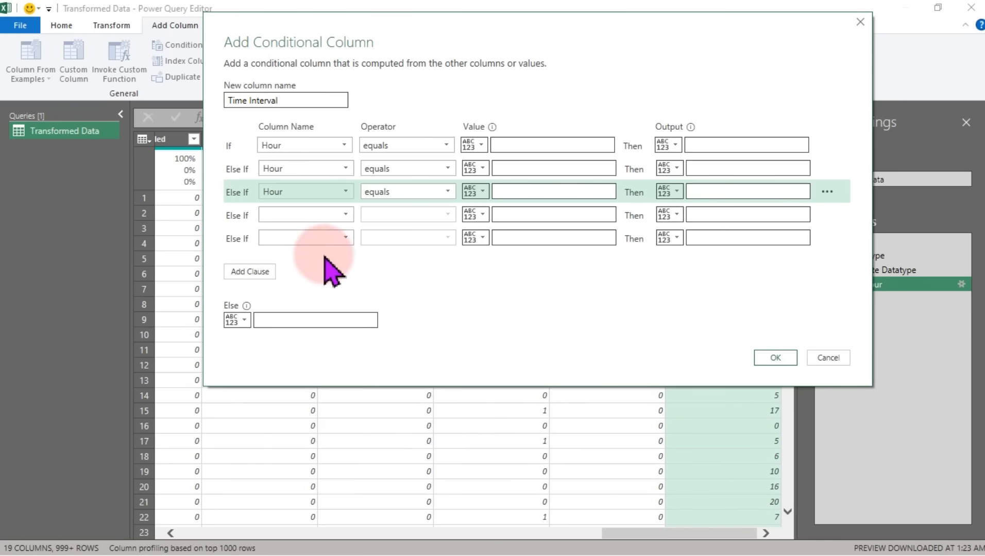
{"action": "left_click", "coordinate": [322, 217]}
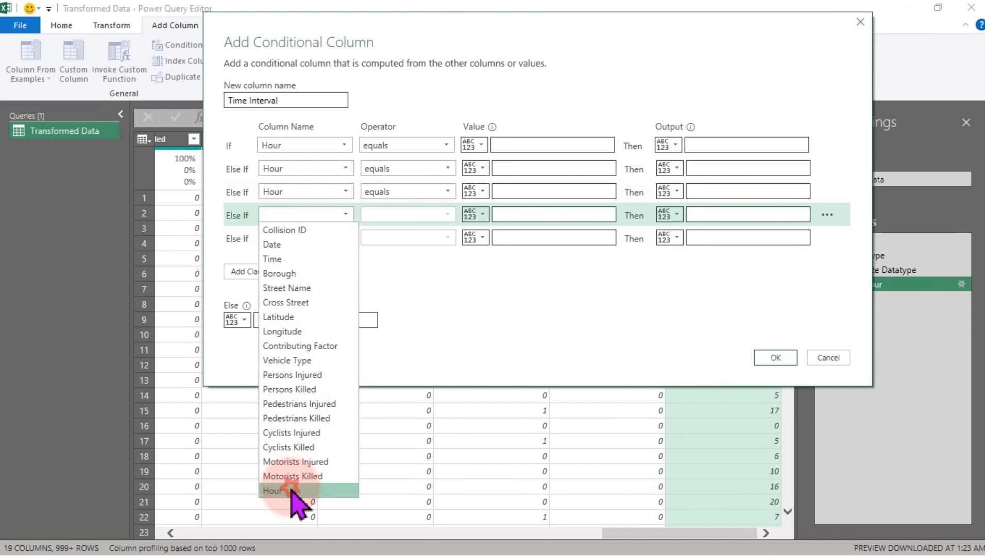
{"action": "left_click", "coordinate": [291, 491]}
{"action": "left_click", "coordinate": [315, 238]}
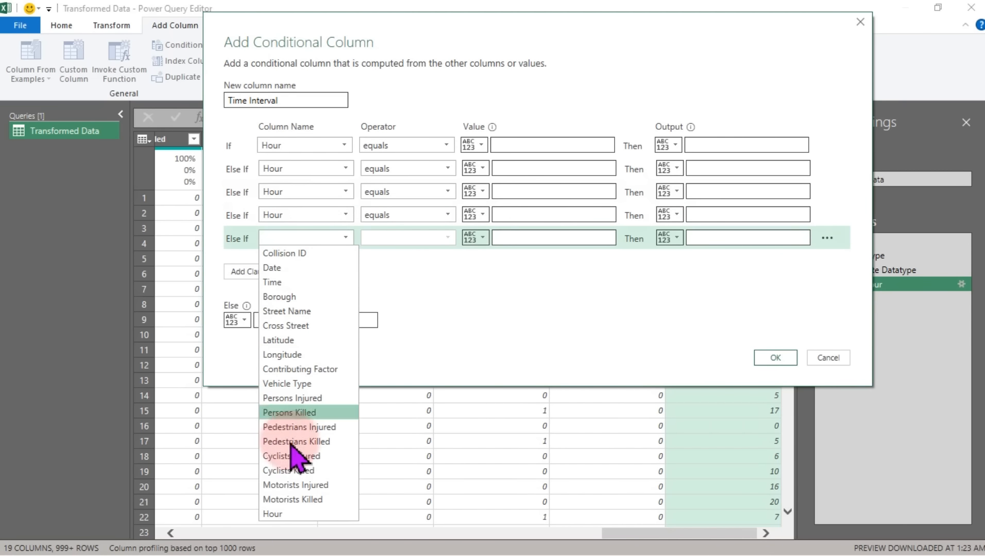
{"action": "left_click", "coordinate": [292, 513]}
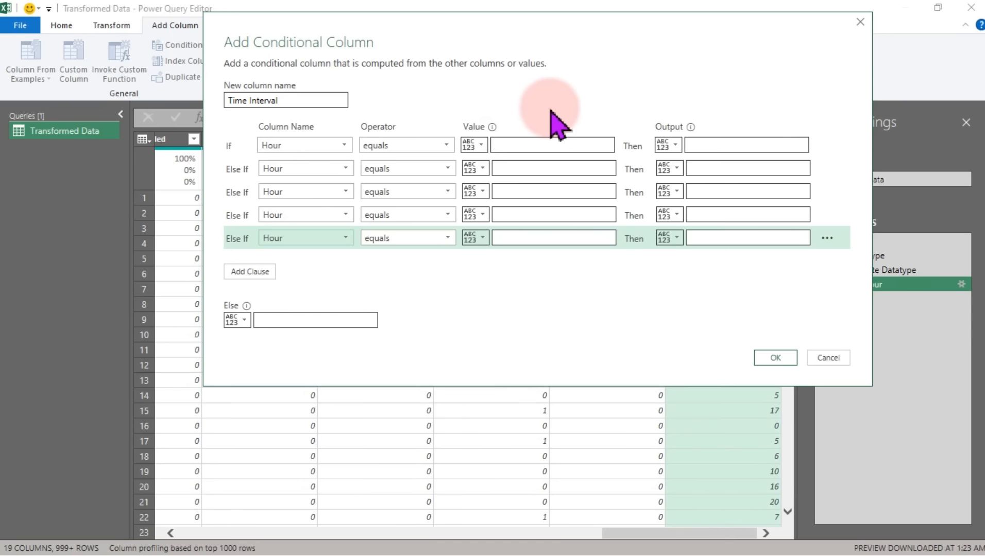
- Set the operator of all five conditions to "is less than"
{"action": "left_click", "coordinate": [398, 145]}
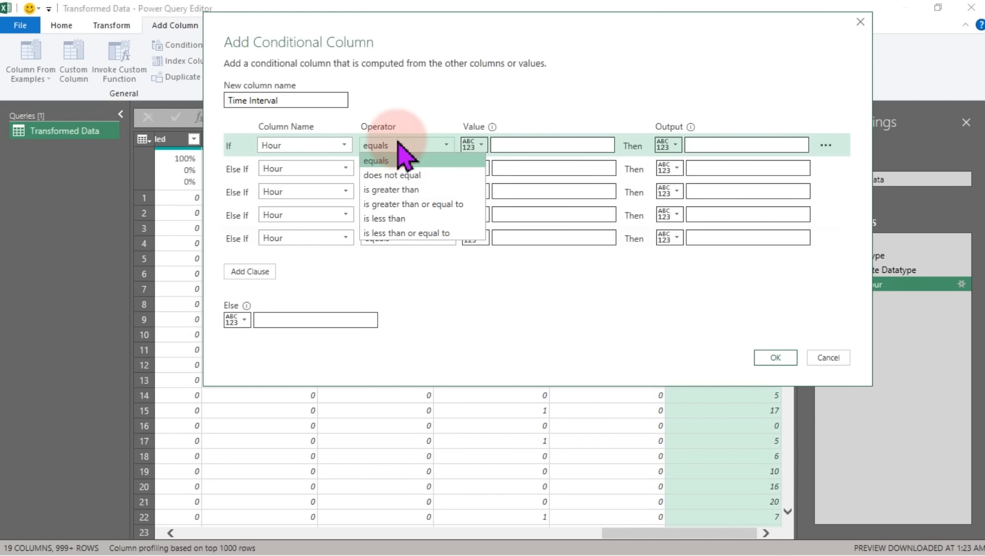
{"action": "left_click", "coordinate": [386, 220]}
{"action": "left_click", "coordinate": [411, 174]}
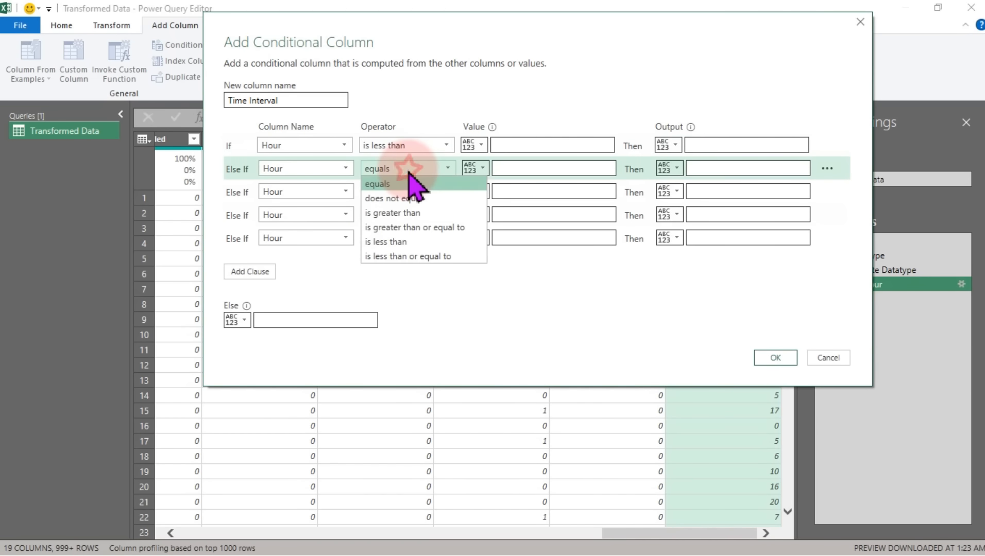
{"action": "left_click", "coordinate": [397, 244]}
{"action": "left_click", "coordinate": [421, 194]}
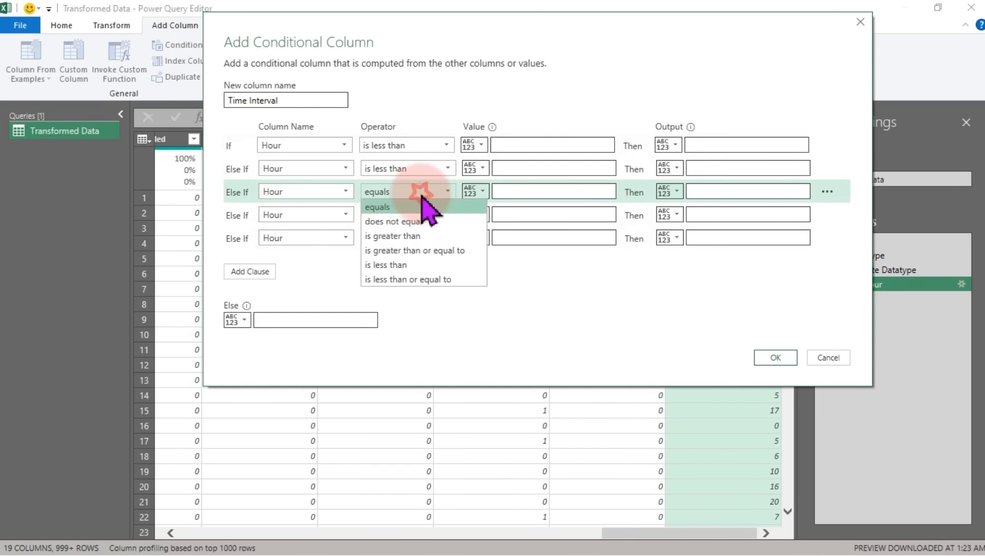
{"action": "left_click", "coordinate": [410, 274]}
{"action": "left_click", "coordinate": [427, 217]}
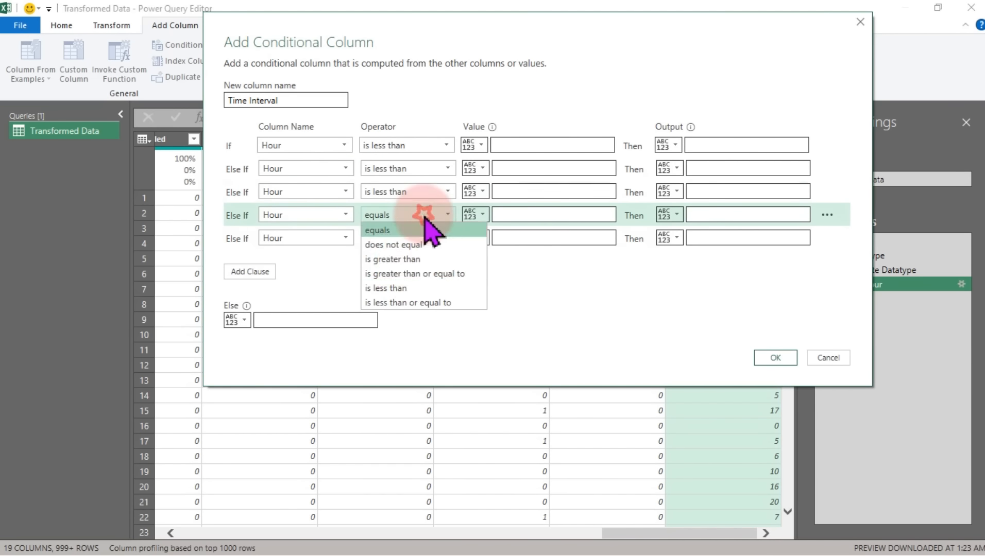
{"action": "left_click", "coordinate": [405, 287]}
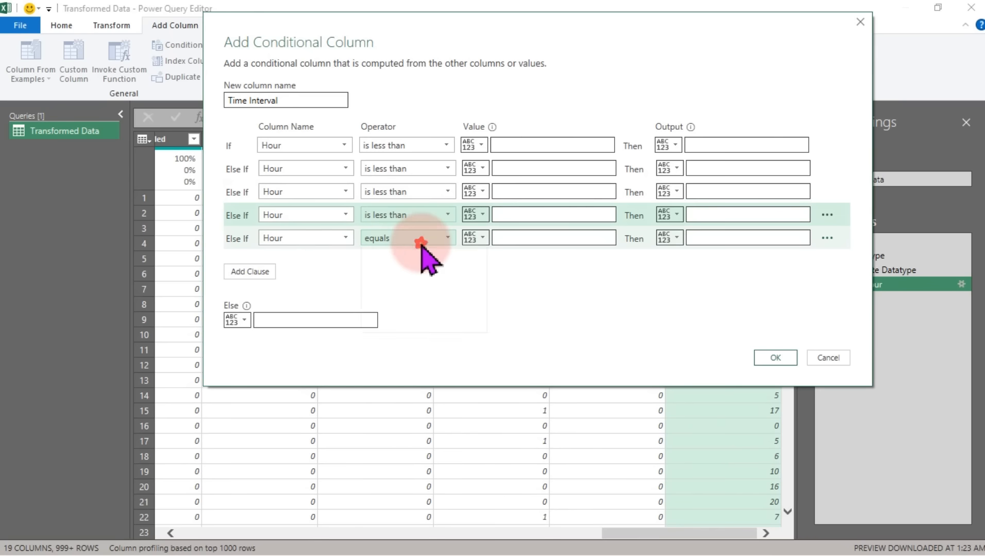
{"action": "left_click", "coordinate": [416, 242]}
{"action": "left_click", "coordinate": [397, 310]}
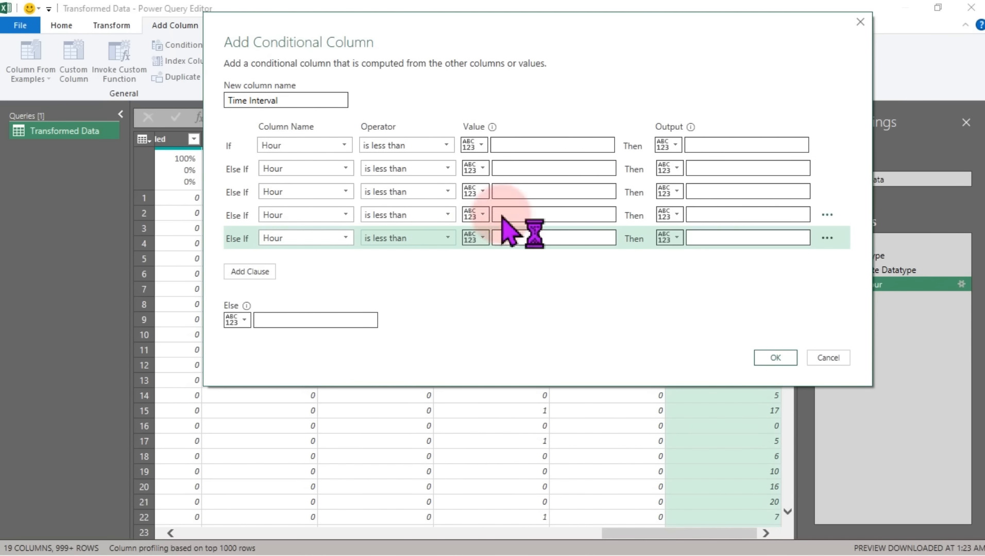
- Set the first condition to return "12 AM - 4 AM" when Hour is less than 4
{"action": "left_click", "coordinate": [552, 145]}
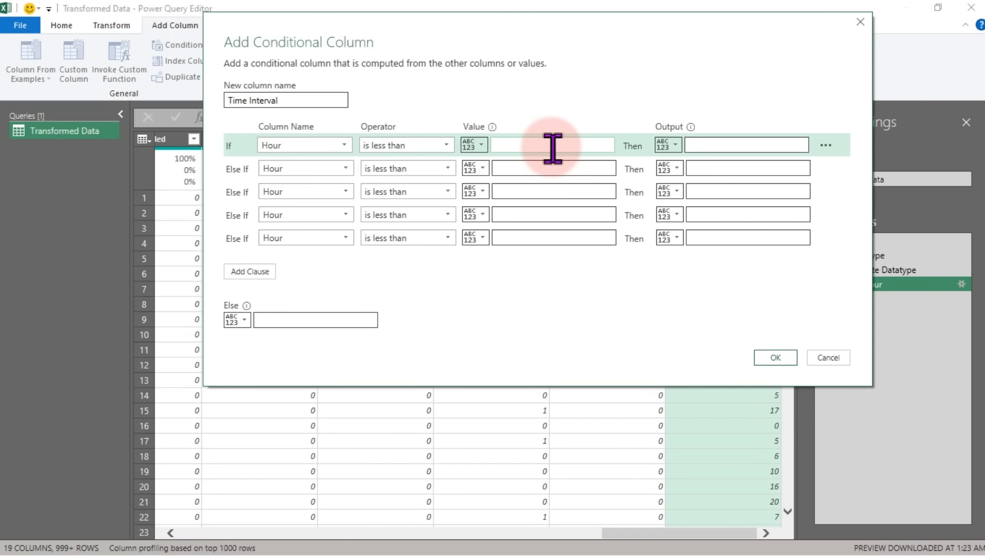
{"action": "type", "text": "4"}
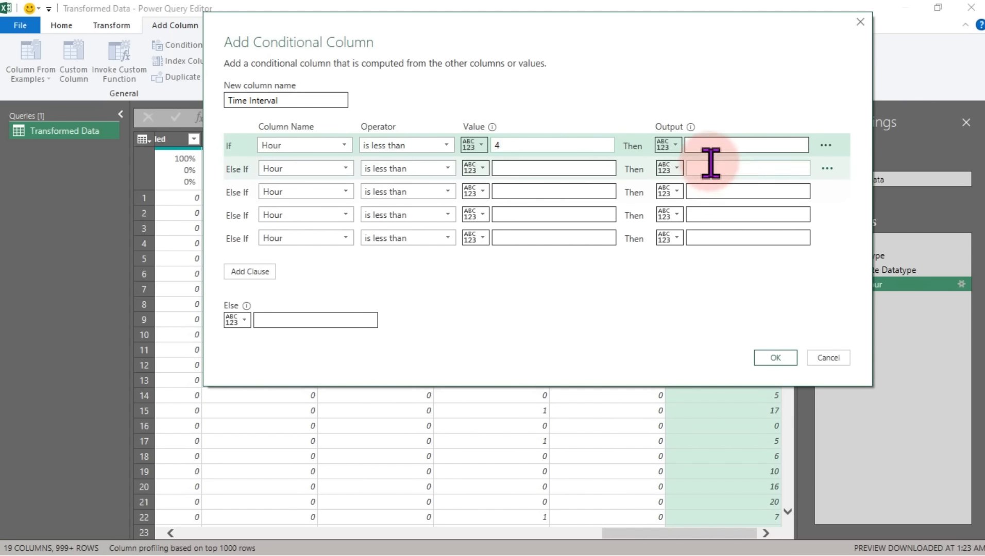
{"action": "left_click", "coordinate": [705, 146]}
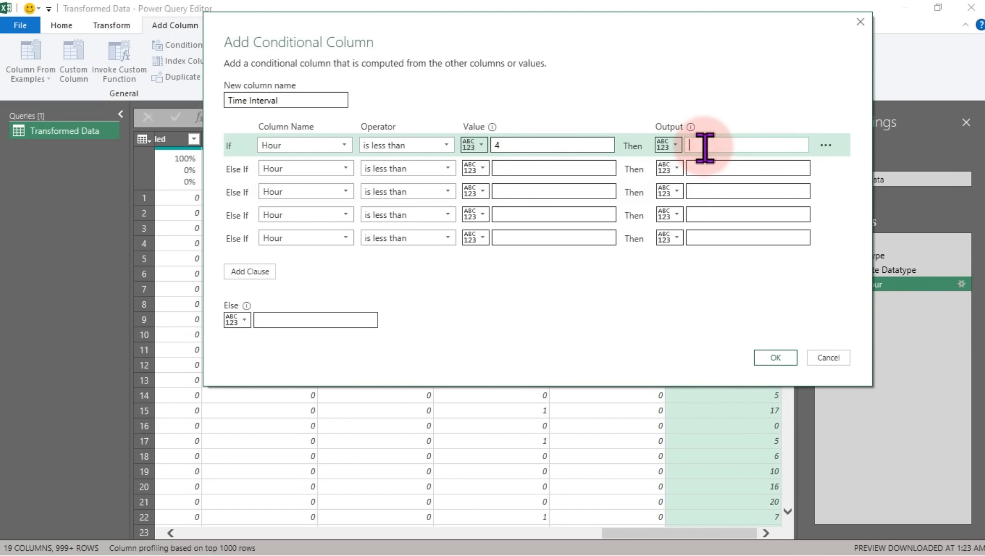
{"action": "type", "text": "12 AM - 4 AM"}
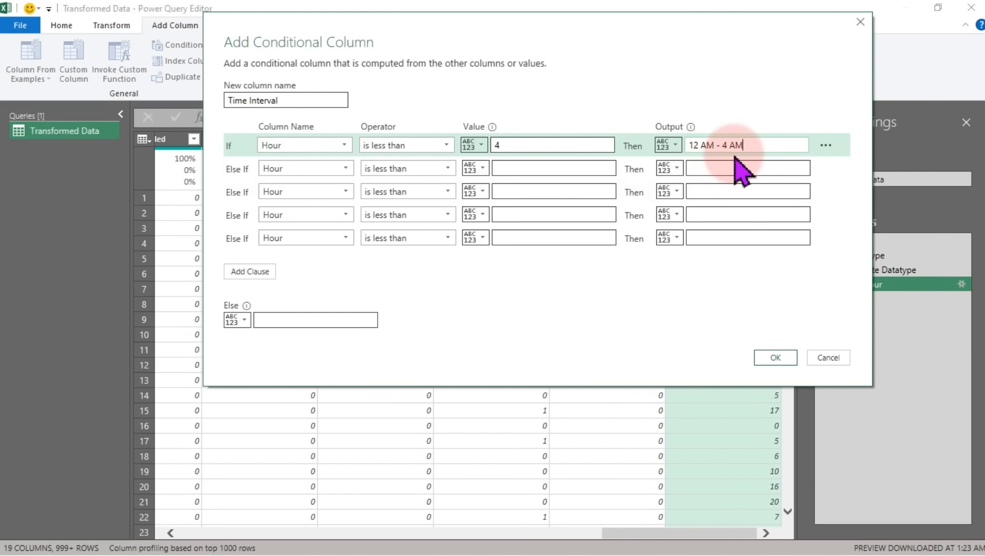
- Set the first Else If clause to return "4 AM - 8AM" when Hour is less than 8
{"action": "left_click", "coordinate": [513, 169]}
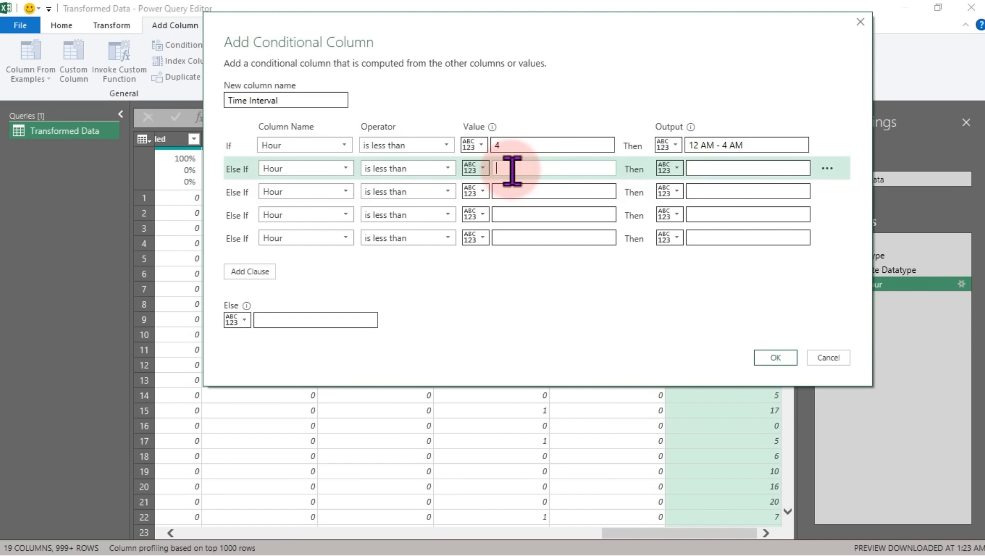
{"action": "type", "text": "8"}
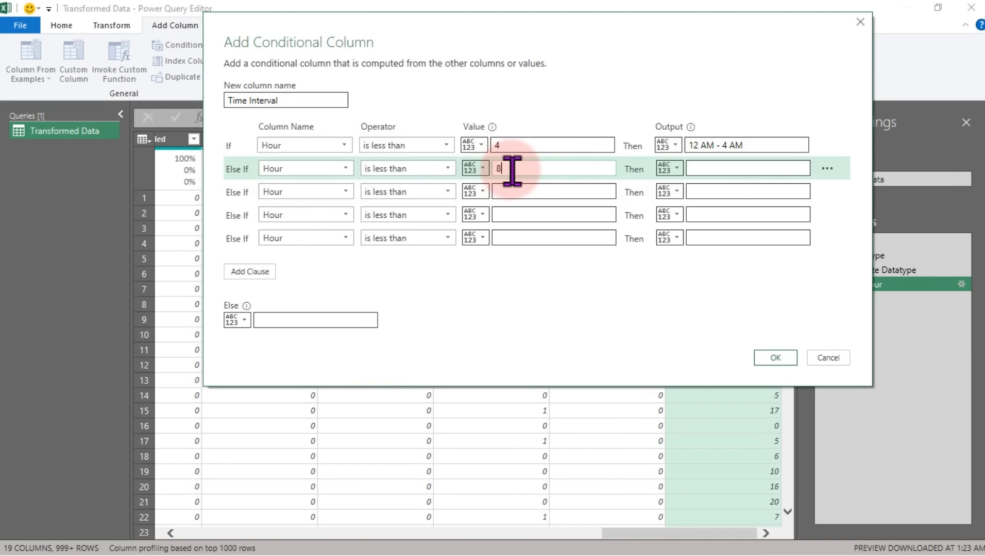
{"action": "left_click", "coordinate": [712, 168]}
{"action": "type", "text": "4 AM "}
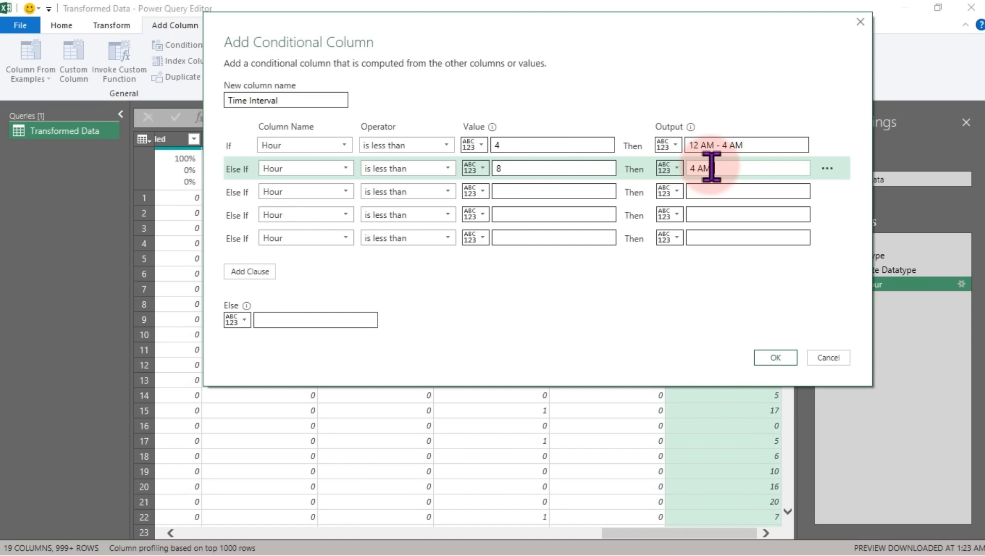
{"action": "type", "text": "8AM"}
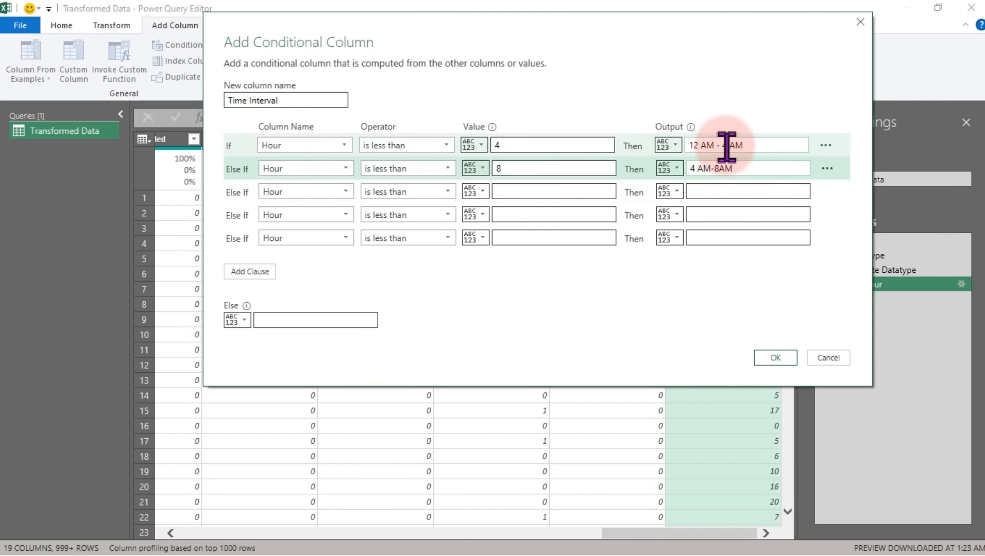
{"action": "left_click", "coordinate": [725, 146]}
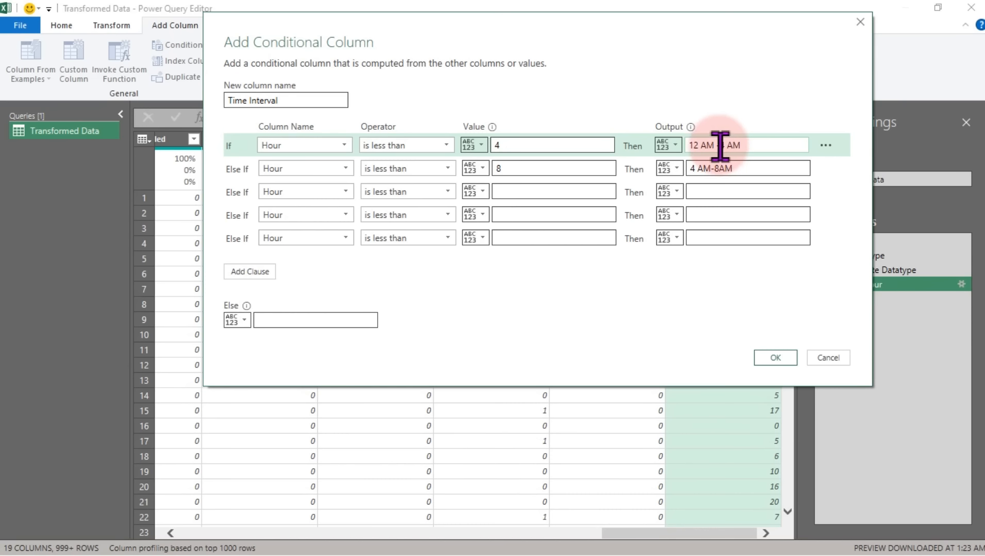
{"action": "left_click", "coordinate": [718, 169]}
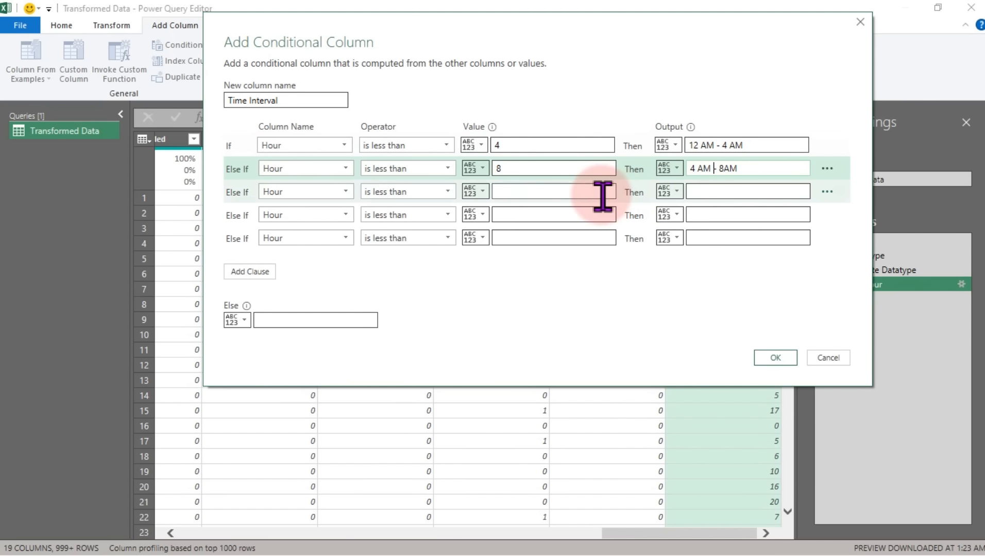
- Set the second Else If clause to return "8 AM - 12 PM" when Hour is less than 12
{"action": "left_click", "coordinate": [566, 194]}
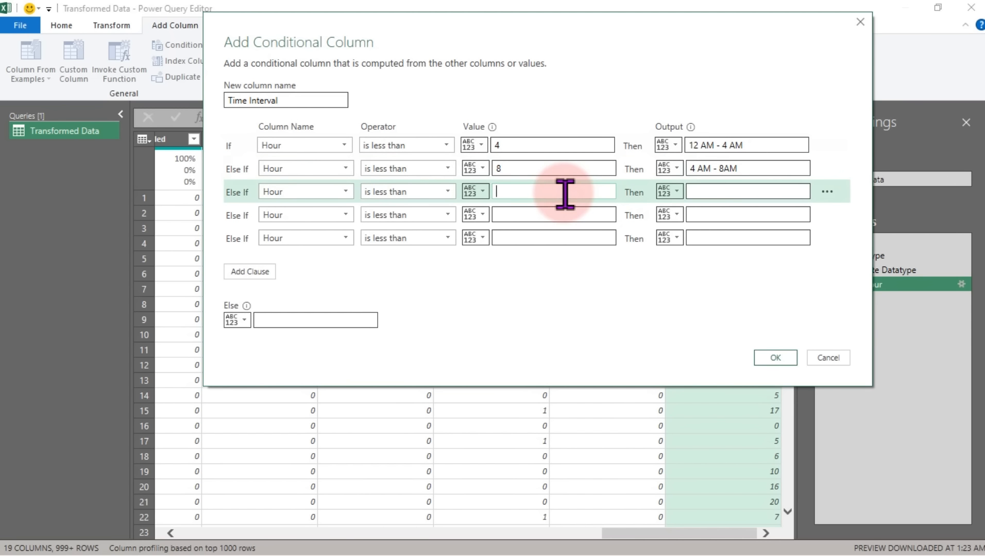
{"action": "type", "text": "12"}
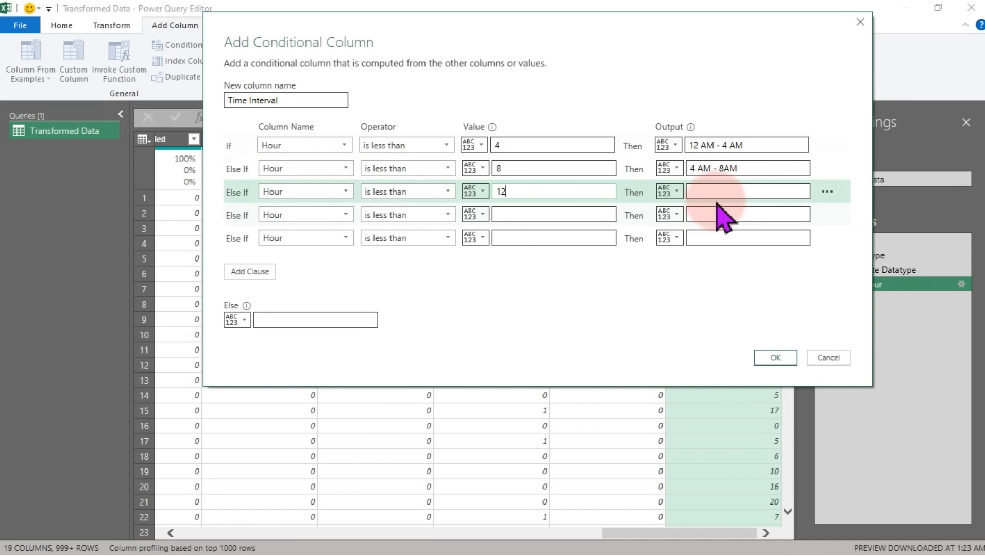
{"action": "left_click", "coordinate": [712, 192]}
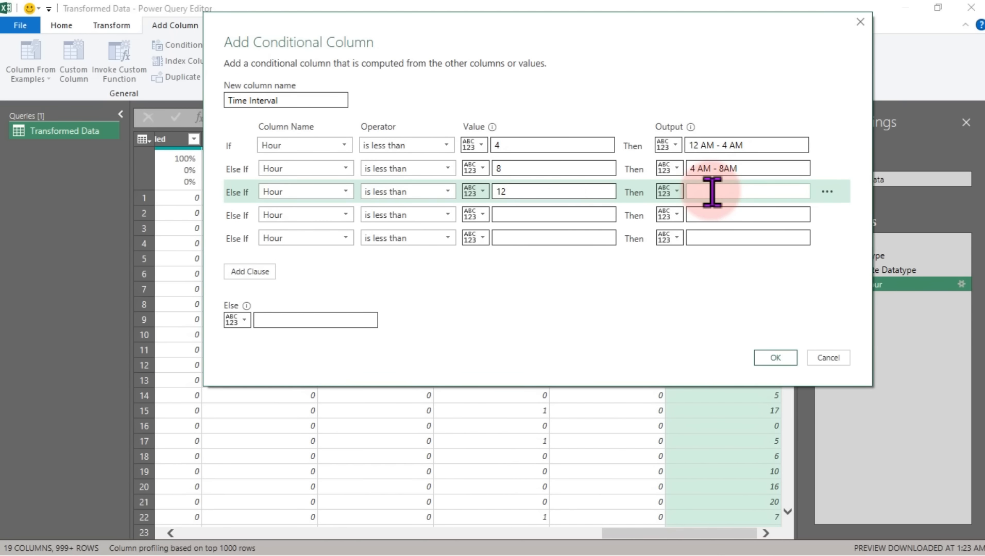
{"action": "type", "text": "8"}
{"action": "type", "text": " AM"}
{"action": "type", "text": " - 12"}
{"action": "type", "text": " PM"}
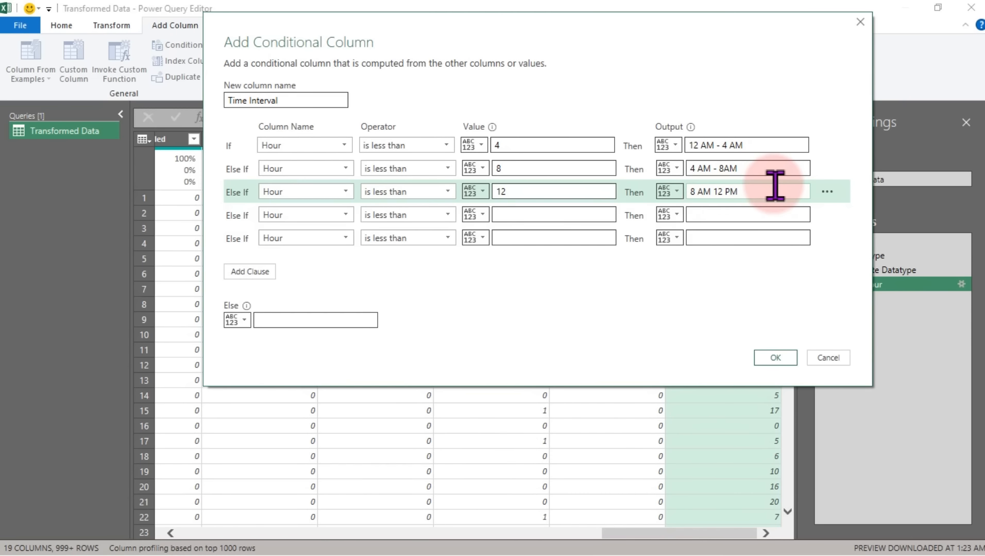
{"action": "type", "text": "-"}
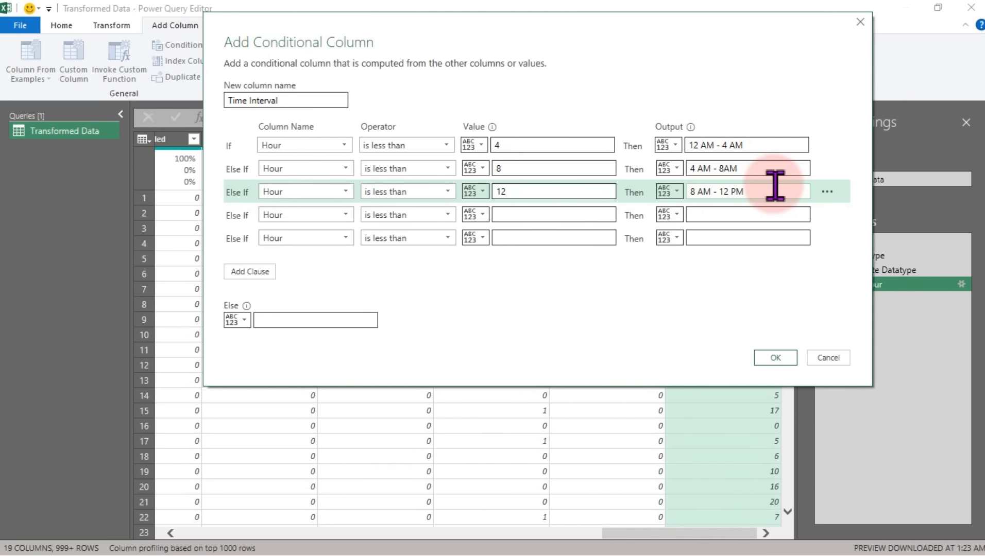
- Set the third Else If clause to return "12 PM - 4PM" when Hour is less than 16
{"action": "left_click", "coordinate": [706, 215]}
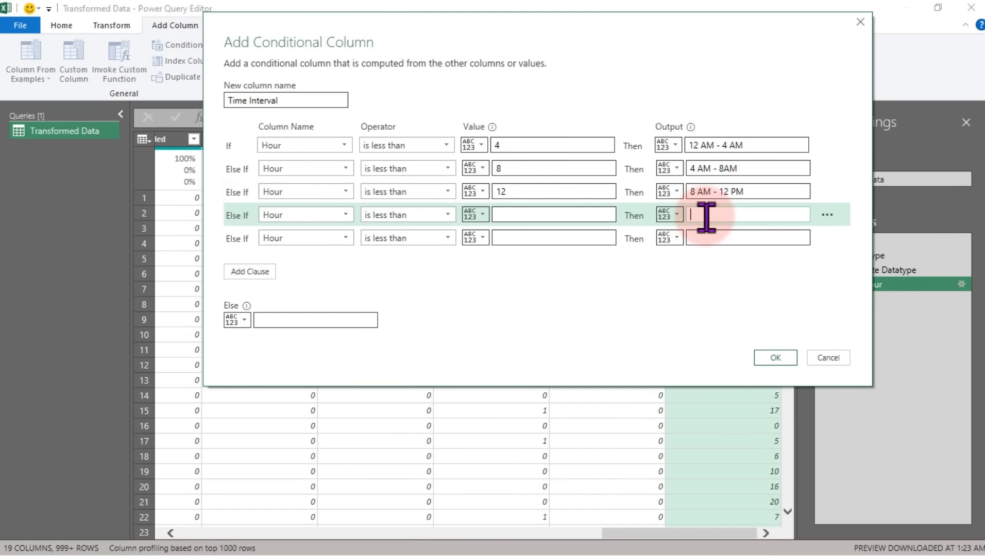
{"action": "left_click", "coordinate": [541, 216]}
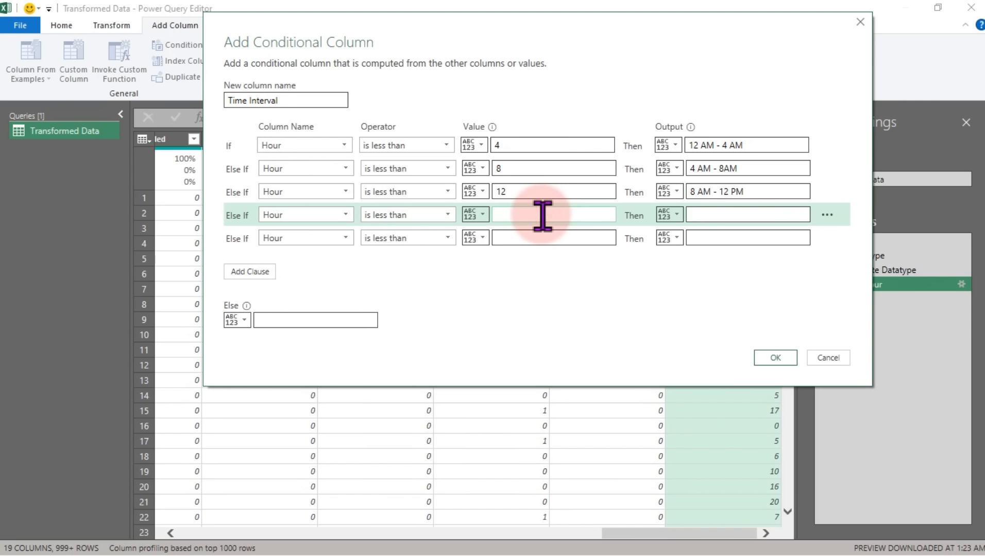
{"action": "type", "text": "16"}
{"action": "left_click", "coordinate": [704, 213]}
{"action": "type", "text": "1"}
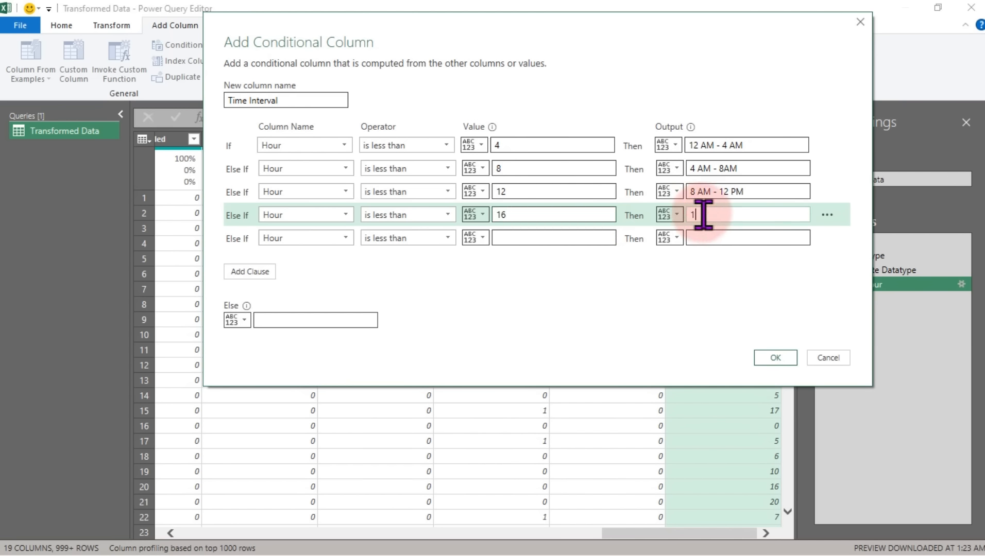
{"action": "type", "text": "2"}
{"action": "type", "text": " AM"}
{"action": "type", "text": " - "}
{"action": "type", "text": "4"}
{"action": "type", "text": "PM"}
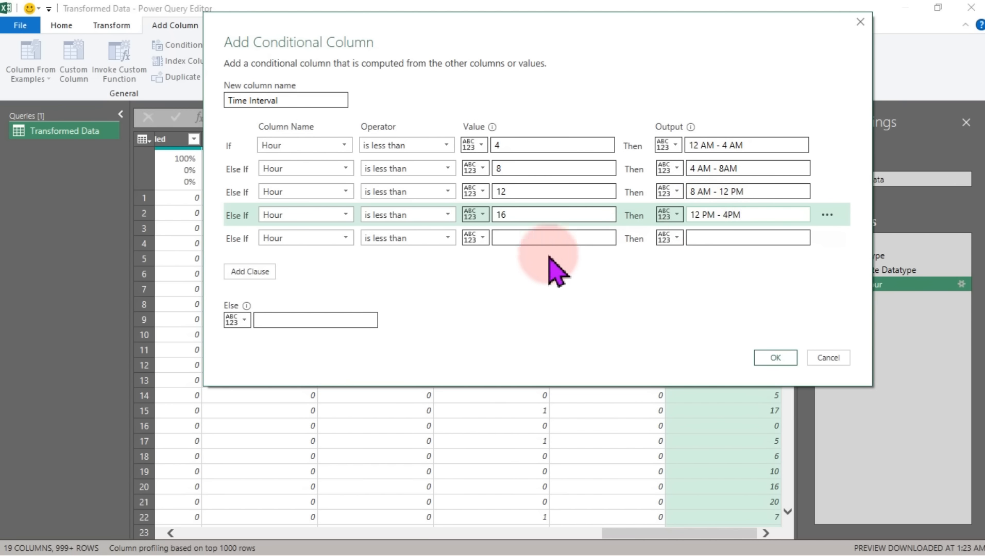
- Set the fourth Else If clause to return "4 PM - 8 PM" when Hour is less than 20
{"action": "left_click", "coordinate": [504, 237]}
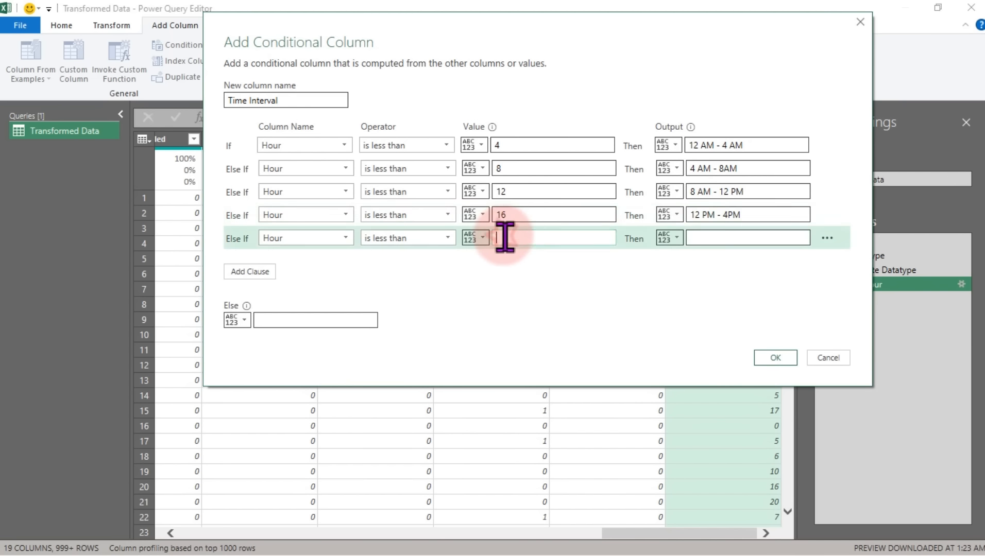
{"action": "type", "text": "20"}
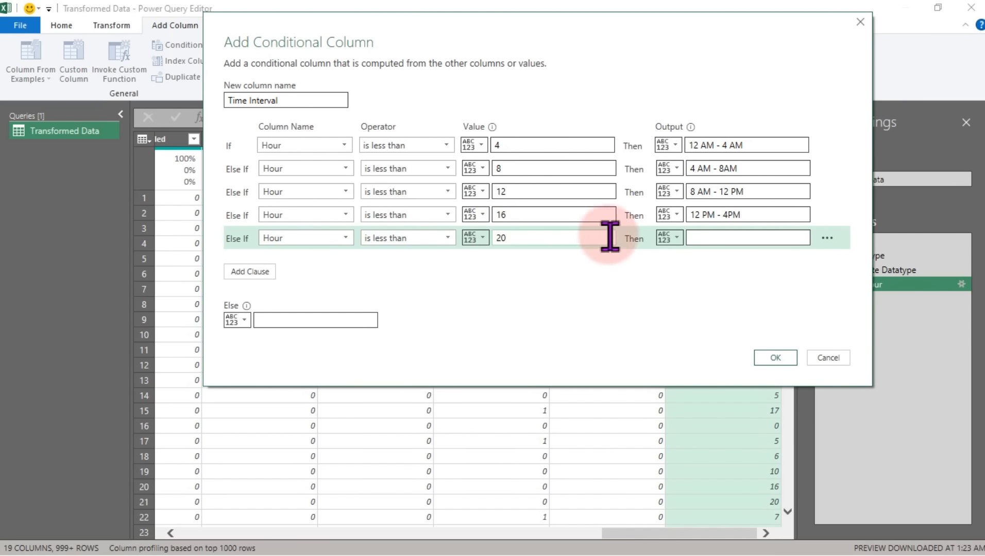
{"action": "left_click", "coordinate": [705, 239]}
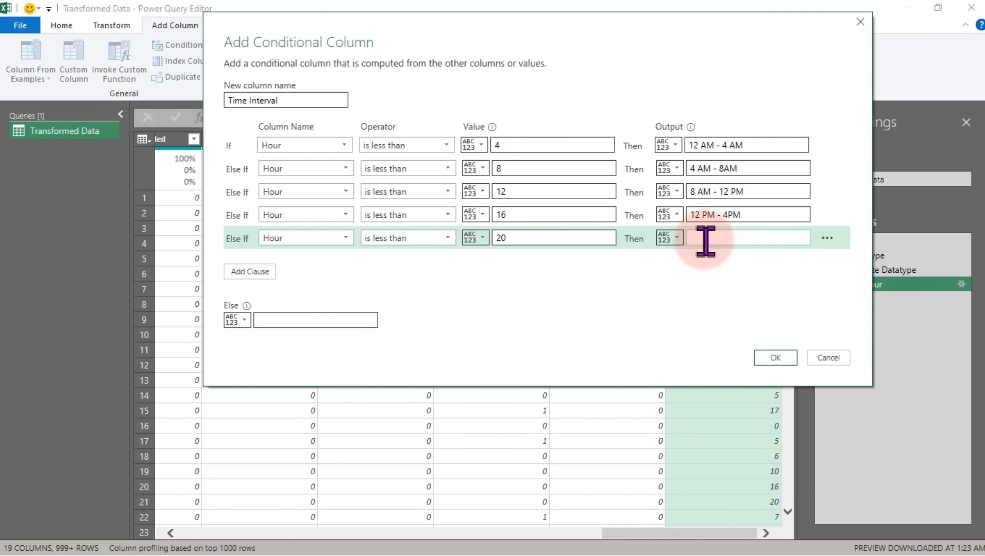
{"action": "type", "text": "4 "}
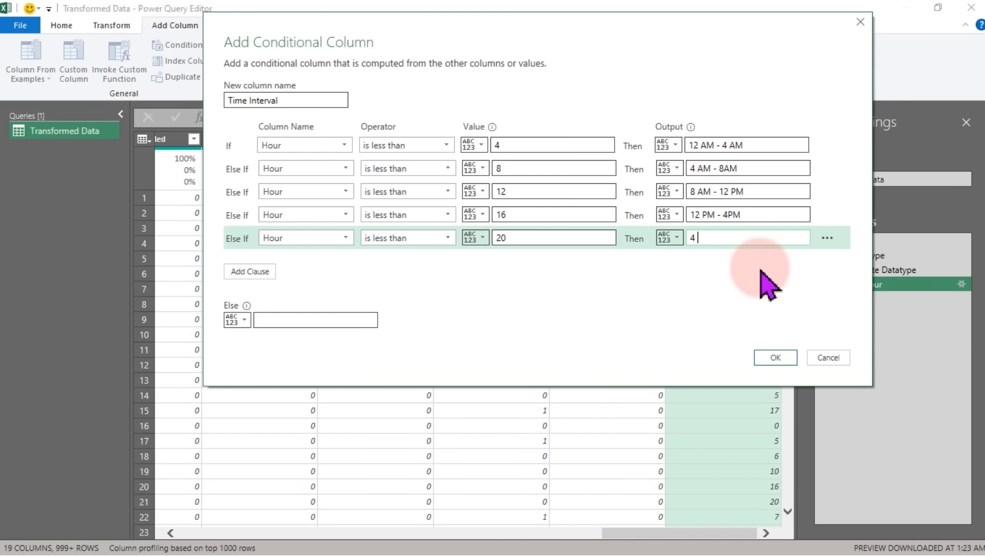
{"action": "type", "text": "PM - 8 PM"}
- Set the Else output to "8 PM - 12 AM" and create the Time Interval column
{"action": "left_click", "coordinate": [296, 324]}
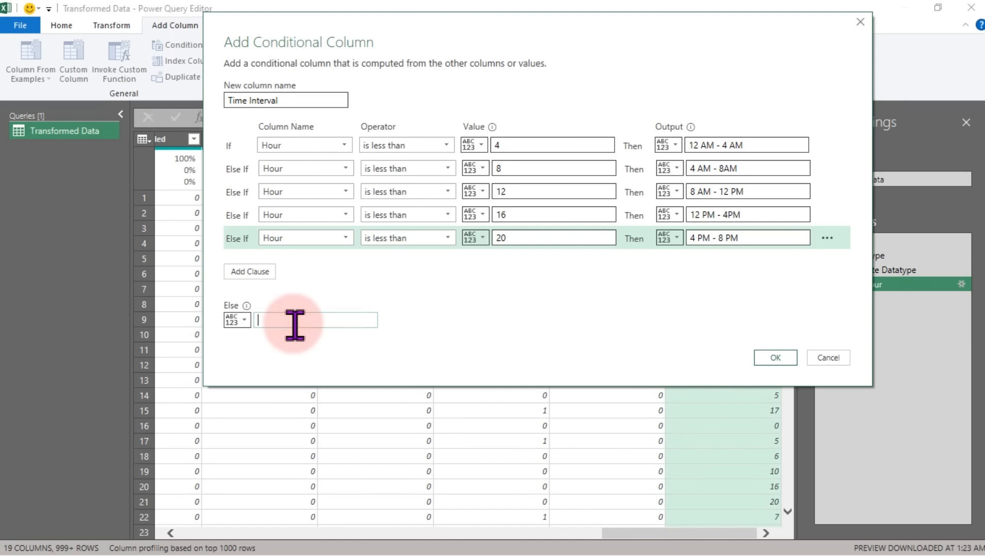
{"action": "type", "text": "8 PM - 12 AM"}
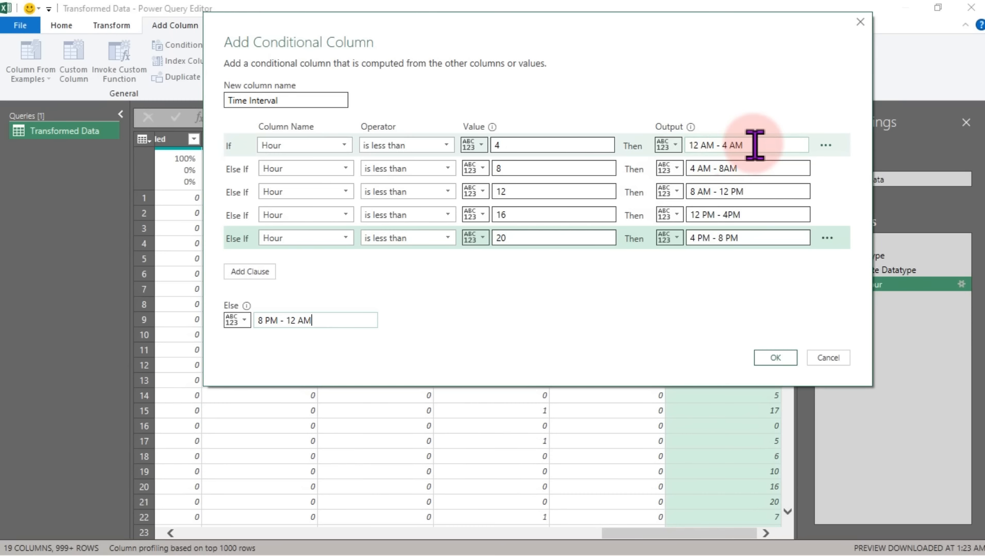
{"action": "left_click_drag", "start_coordinate": [755, 145], "coordinate": [684, 145]}
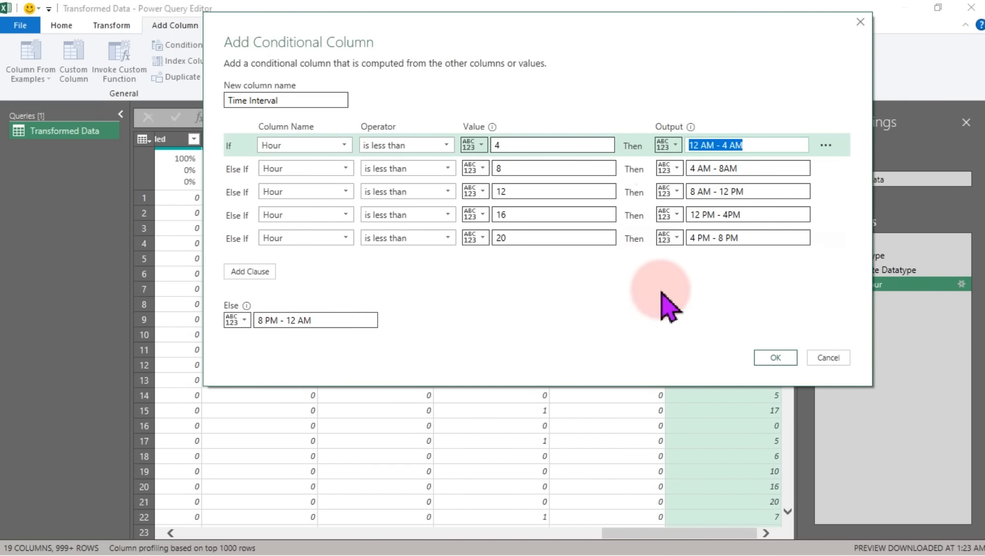
{"action": "left_click", "coordinate": [781, 361]}
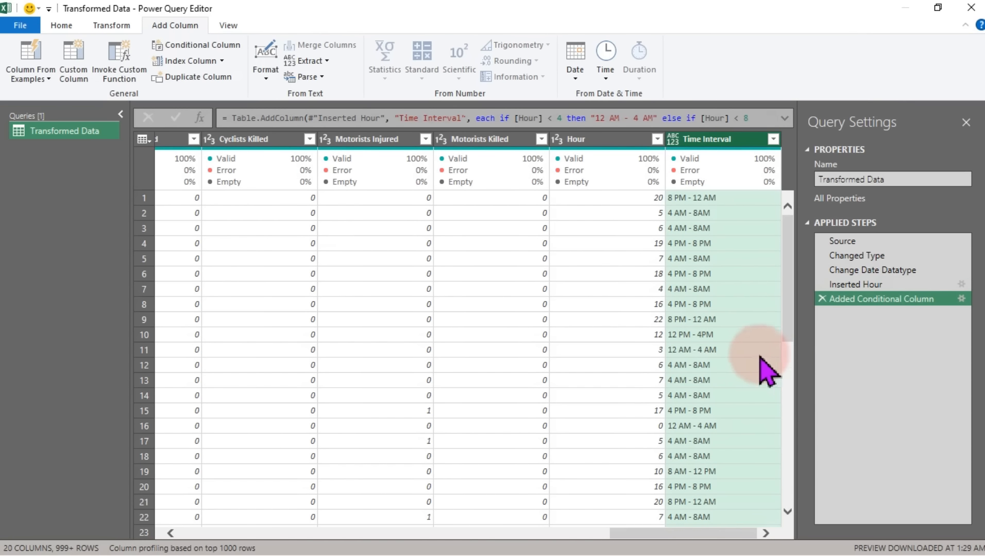
- Load the full list of distinct Time Interval values to check the intervals, leaving the column unfiltered
{"action": "left_click", "coordinate": [773, 139]}
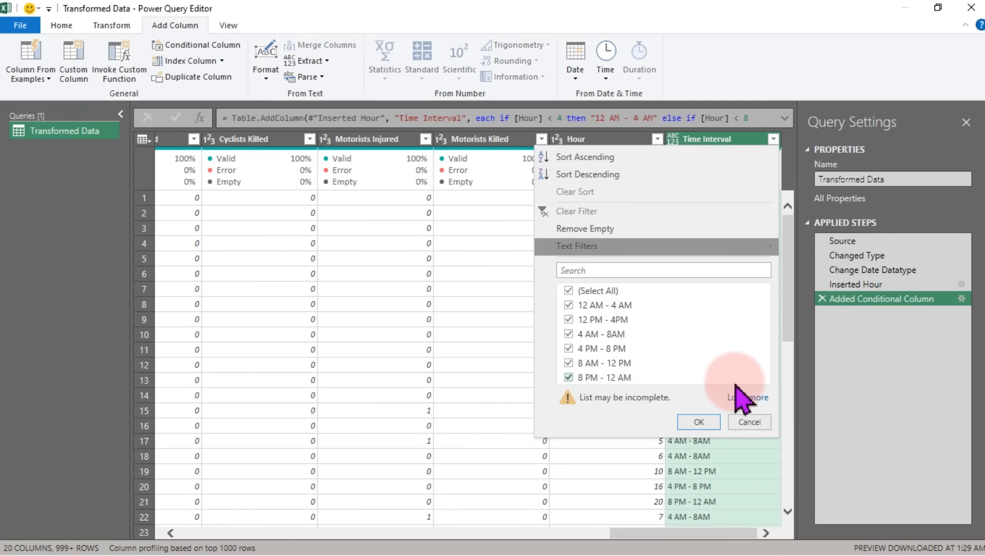
{"action": "left_click", "coordinate": [745, 398]}
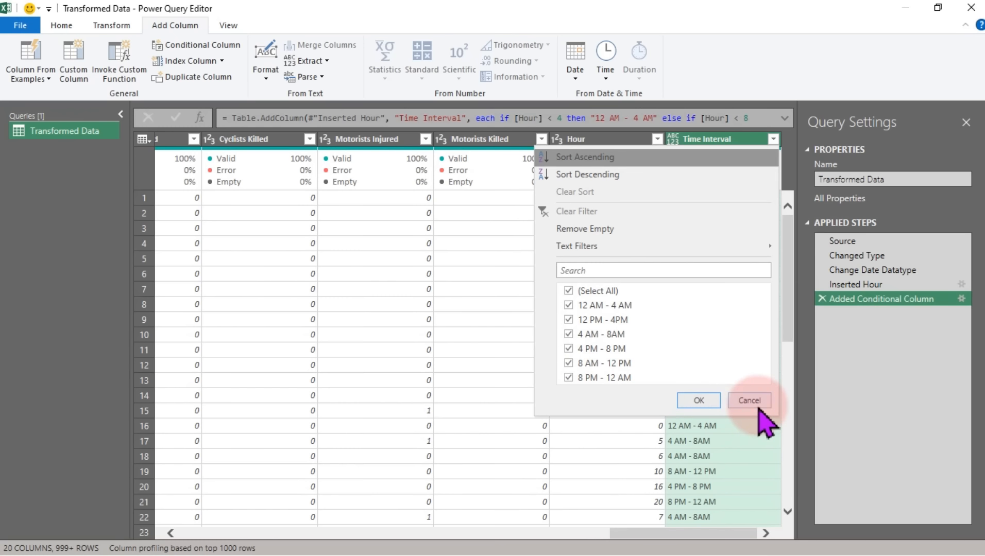
{"action": "left_click", "coordinate": [750, 401]}
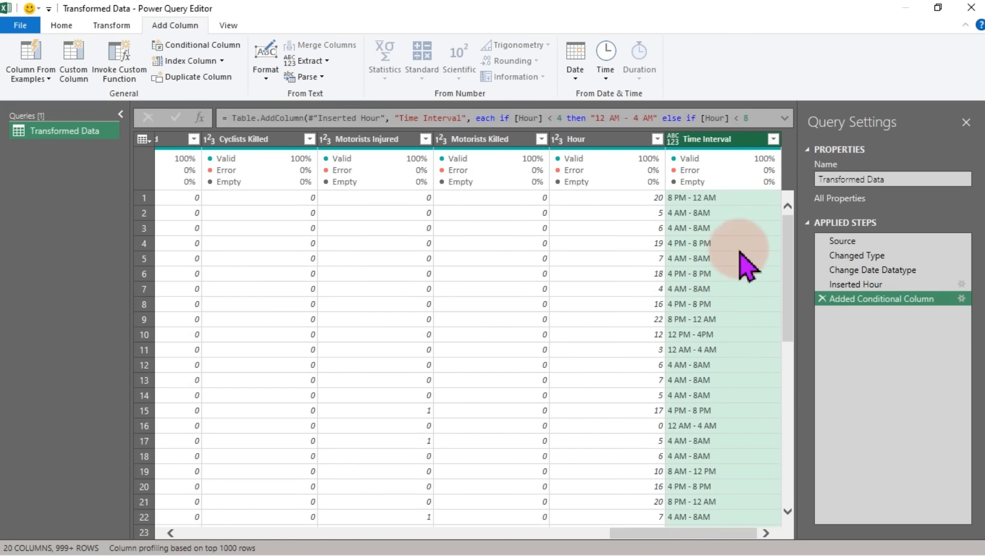
{"action": "double_click", "coordinate": [878, 305]}
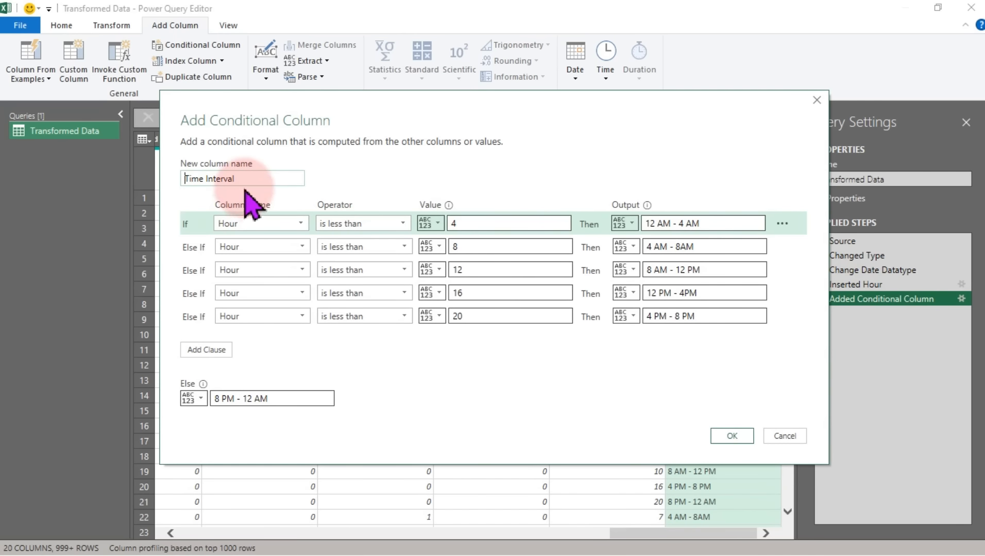
{"action": "left_click", "coordinate": [247, 180]}
{"action": "left_click_drag", "start_coordinate": [246, 180], "coordinate": [154, 176]}
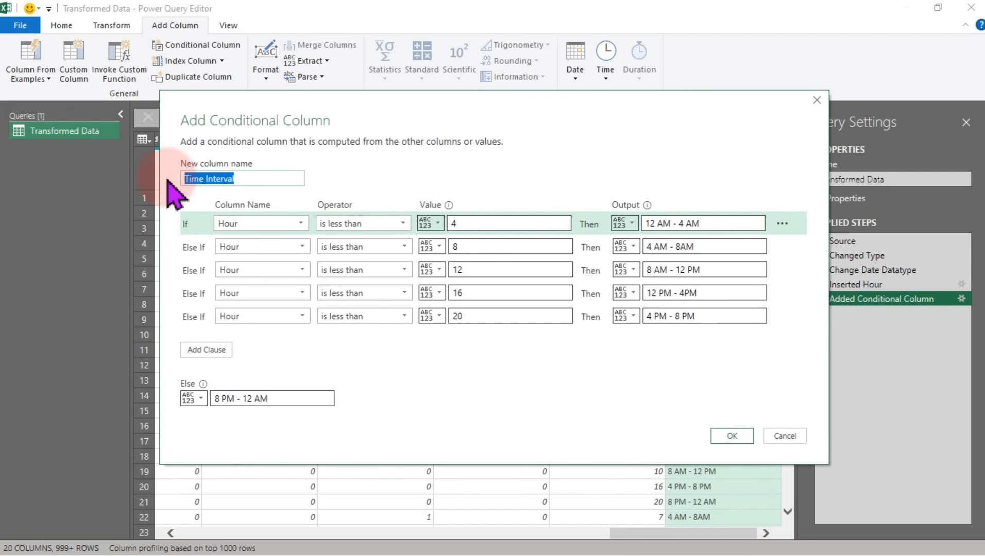
{"action": "left_click", "coordinate": [798, 438]}
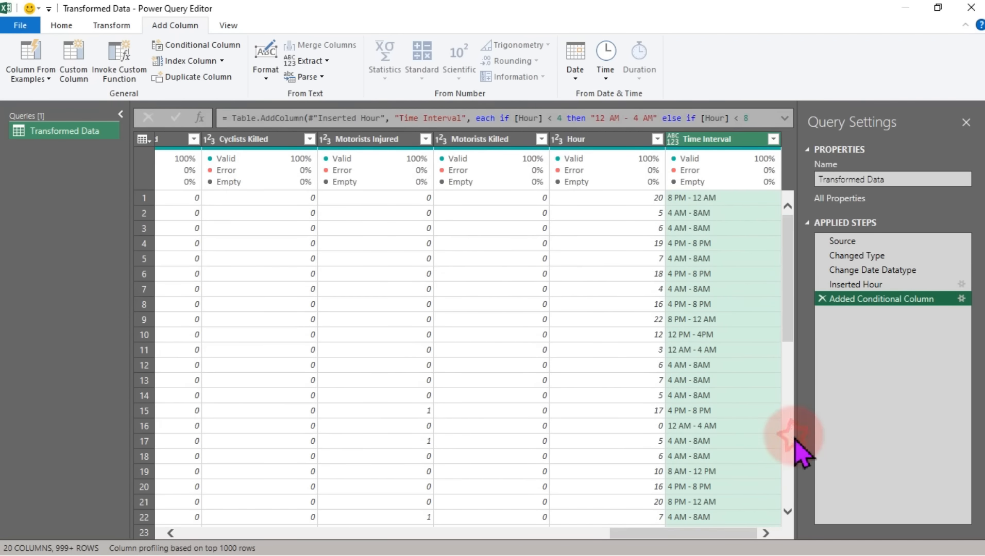
- Rename the applied step that adds the conditional column to "Time Interval Columm"
{"action": "right_click", "coordinate": [922, 305]}
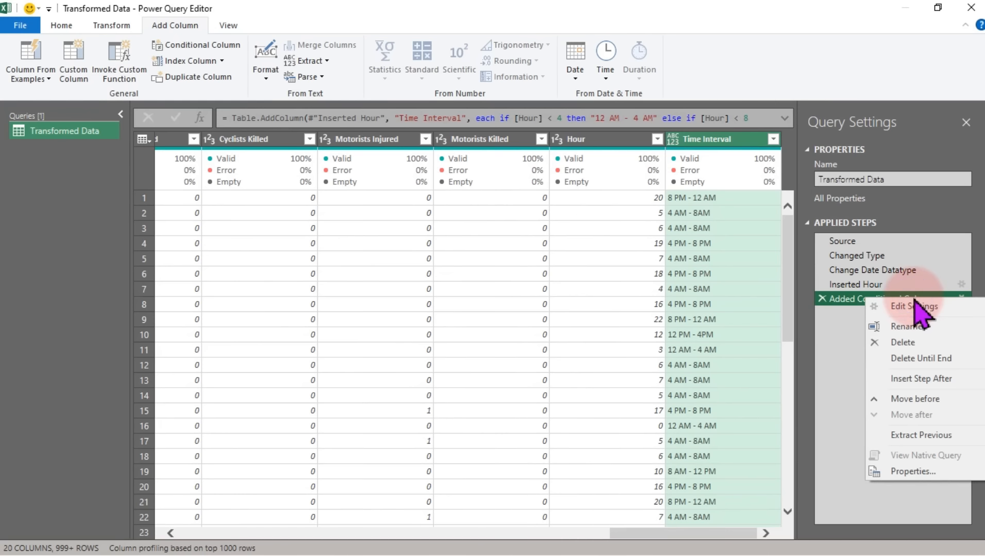
{"action": "left_click", "coordinate": [904, 327]}
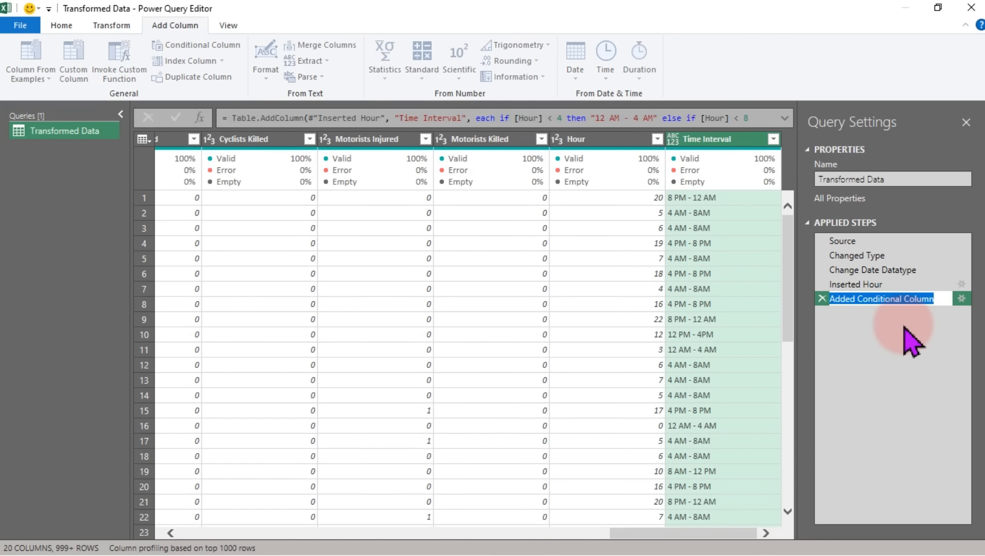
{"action": "type", "text": "Time Interval"}
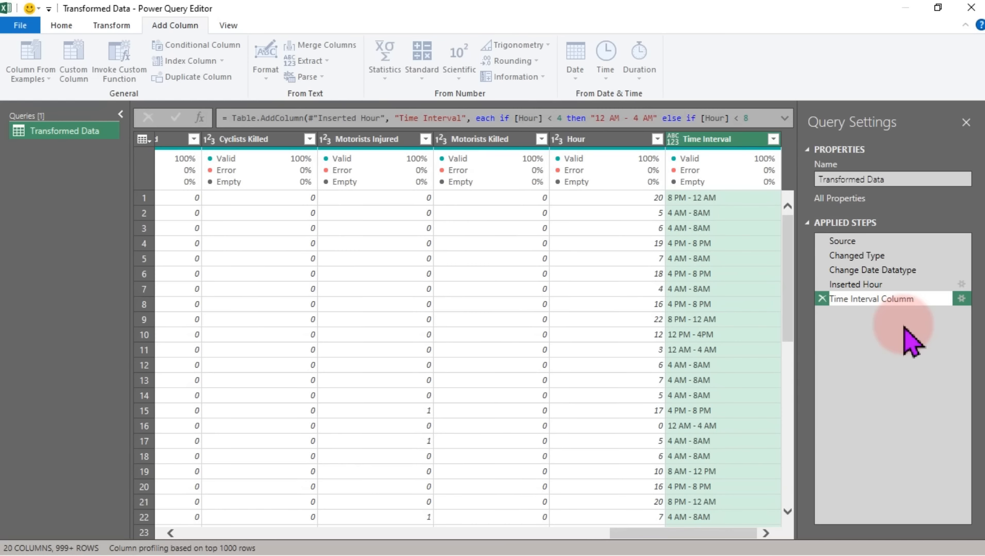
{"action": "type", "text": "Column"}
{"action": "key", "text": "Return"}
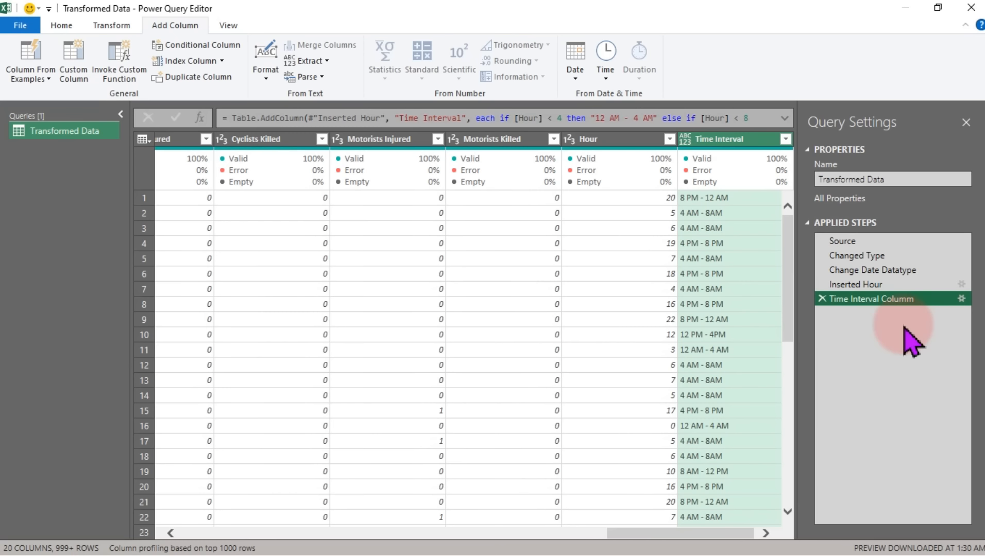
- Change the data type of the Time Interval column to Text
{"action": "left_click_drag", "start_coordinate": [768, 139], "coordinate": [690, 145]}
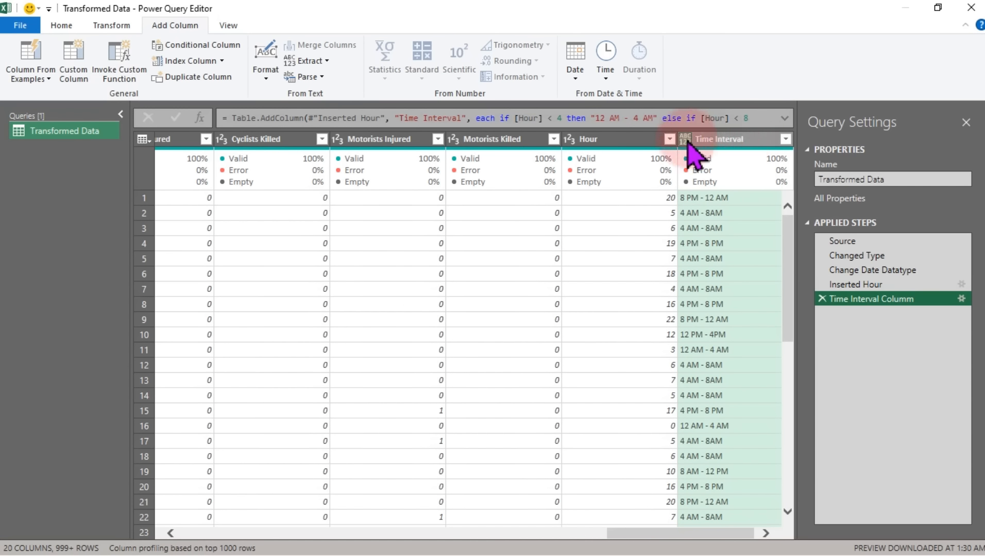
{"action": "left_click", "coordinate": [686, 142]}
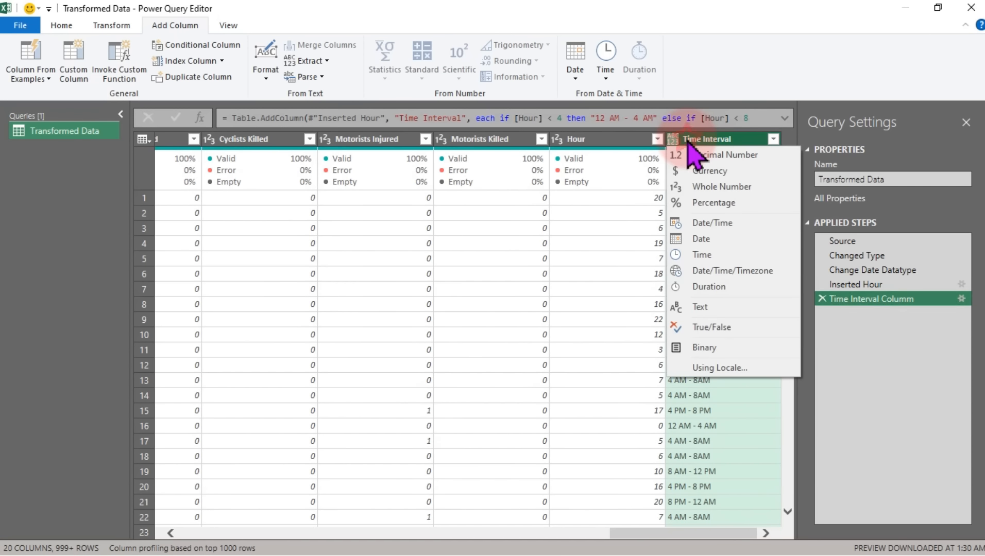
{"action": "left_click", "coordinate": [714, 306]}
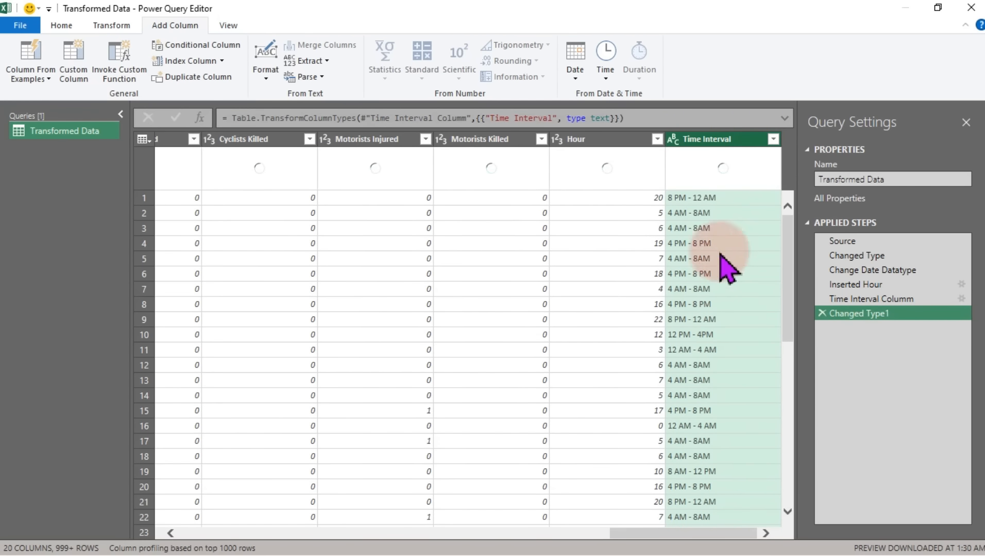
- Move the Time Interval column to the beginning of the table
{"action": "right_click", "coordinate": [716, 144]}
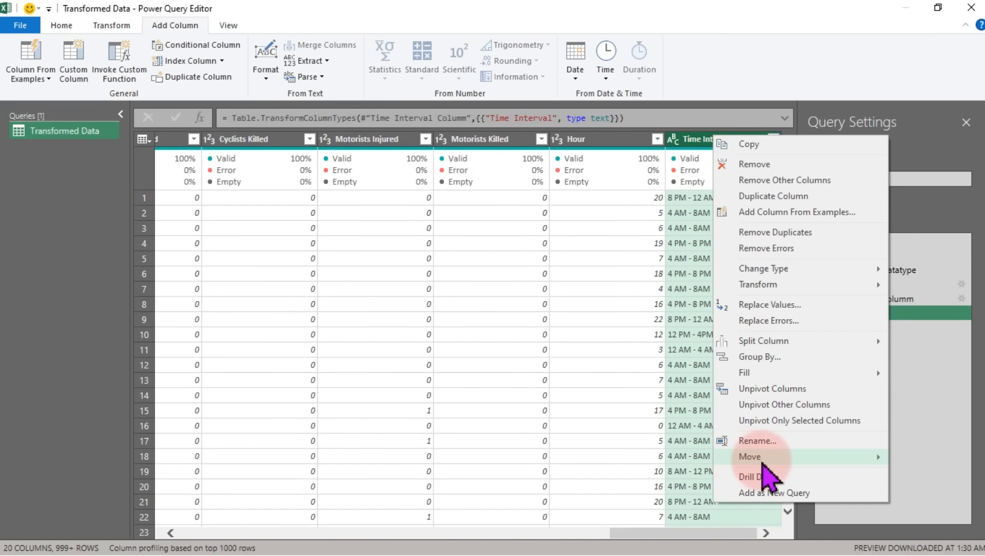
{"action": "mouse_move", "coordinate": [719, 457]}
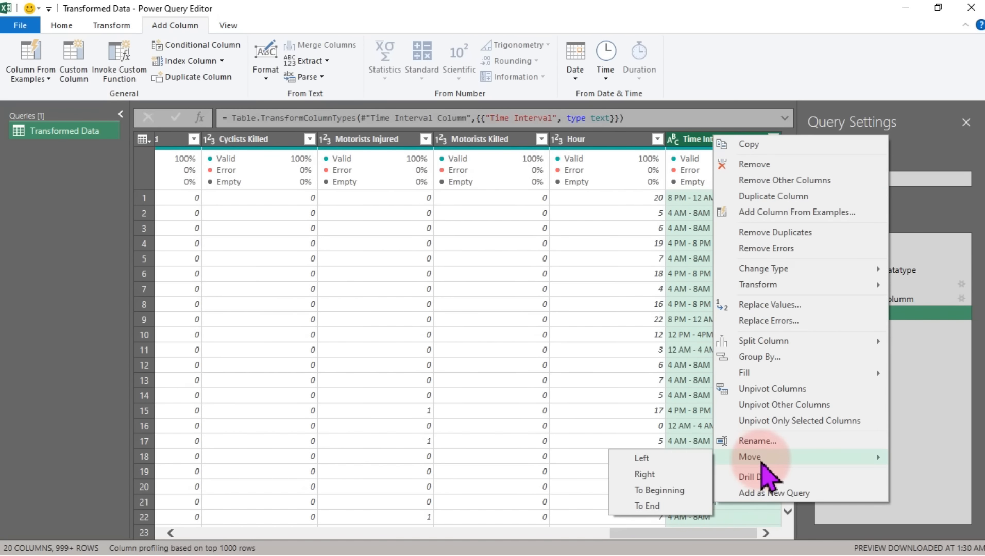
{"action": "left_click", "coordinate": [664, 490]}
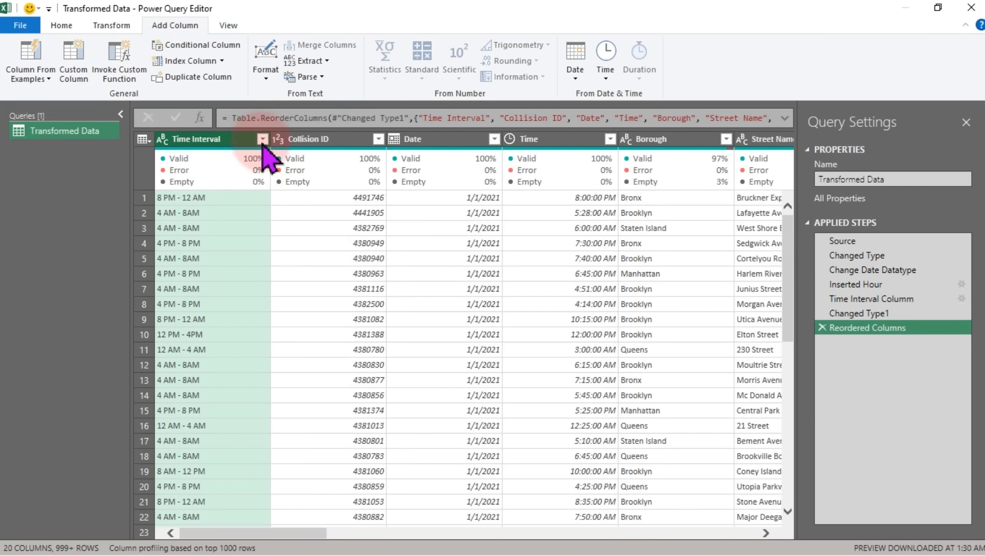
- Filter Time Interval to only 12 AM - 4 AM and check which distinct Time values remain
{"action": "left_click", "coordinate": [262, 139]}
{"action": "left_click", "coordinate": [58, 291]}
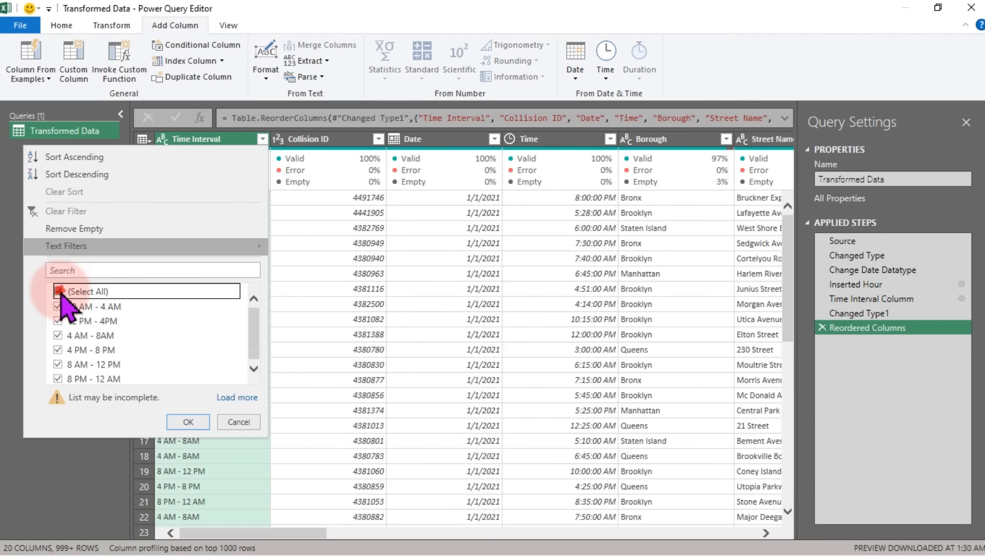
{"action": "left_click", "coordinate": [58, 305]}
{"action": "left_click", "coordinate": [187, 422]}
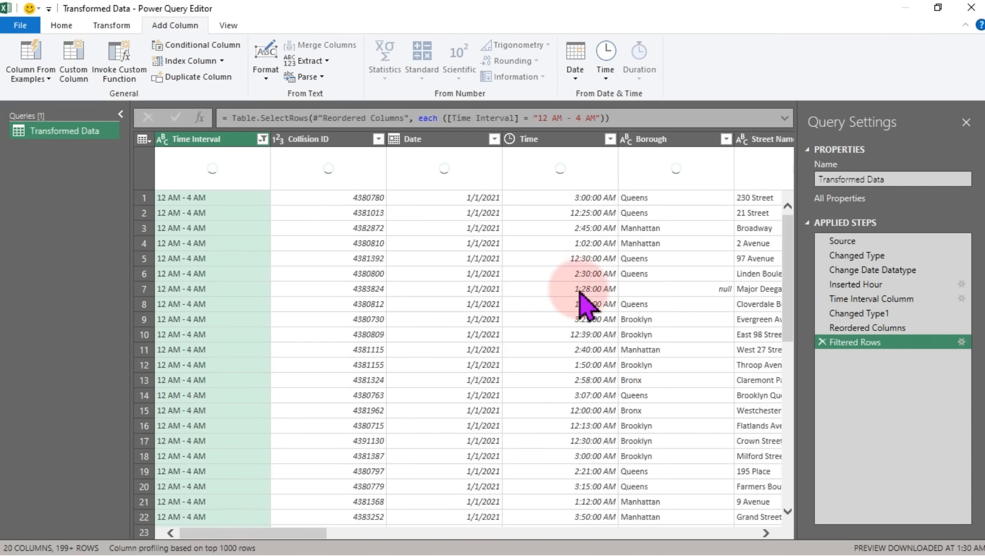
{"action": "left_click", "coordinate": [610, 139]}
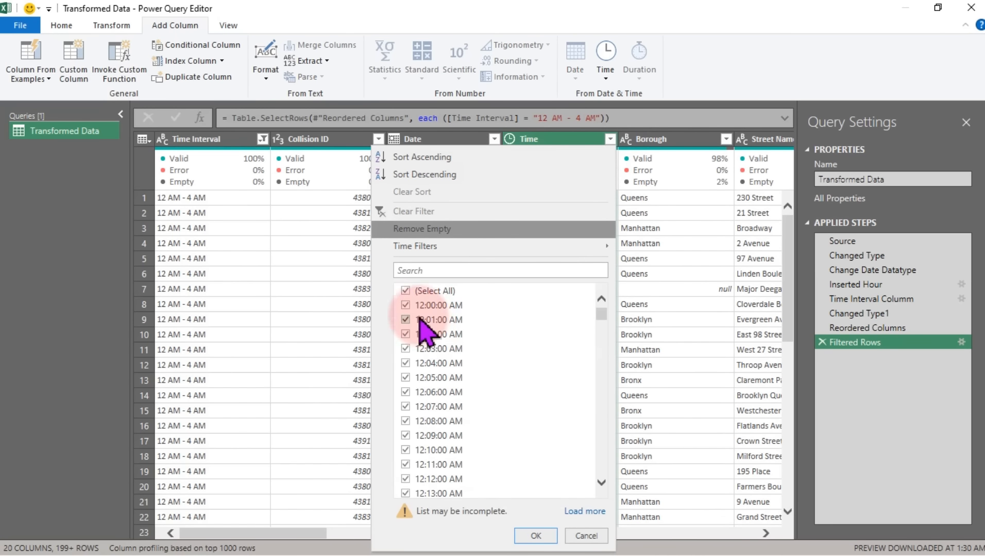
{"action": "mouse_move", "coordinate": [602, 308]}
{"action": "left_mouse_down"}
{"action": "mouse_move", "coordinate": [601, 472]}
{"action": "mouse_move", "coordinate": [609, 290]}
{"action": "left_mouse_up"}
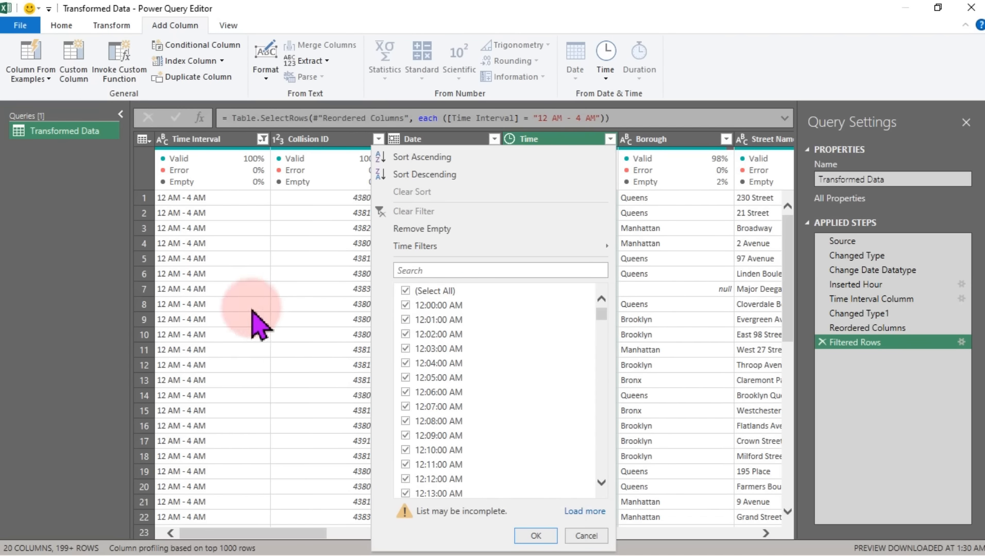
- Switch the Time Interval filter to show only the 4 PM - 8 PM rows
{"action": "left_click", "coordinate": [263, 139]}
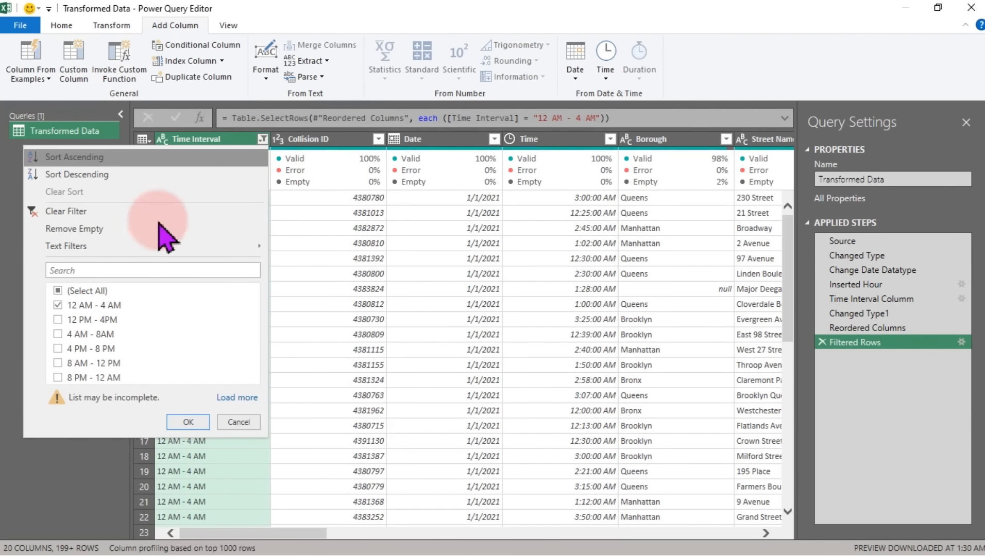
{"action": "left_click", "coordinate": [58, 305]}
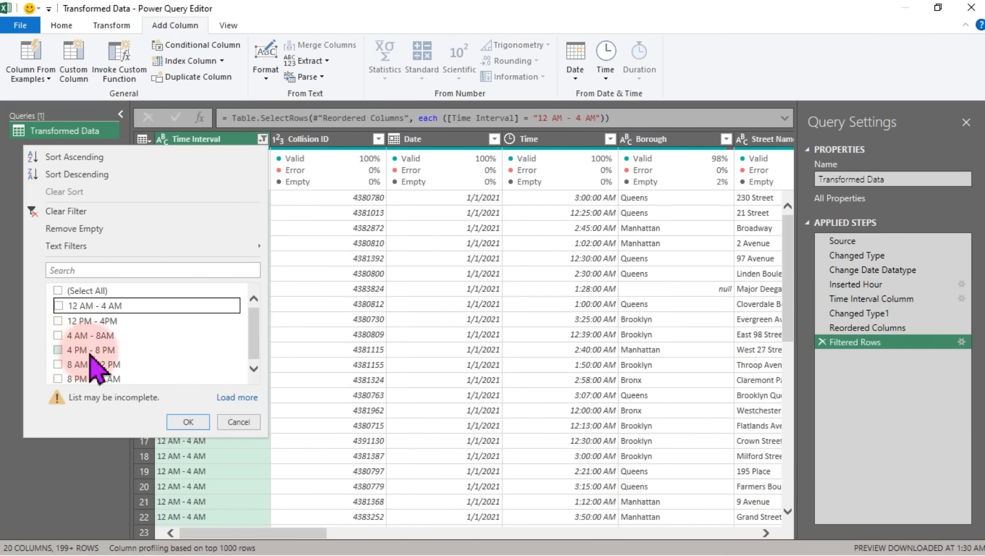
{"action": "left_click", "coordinate": [57, 350]}
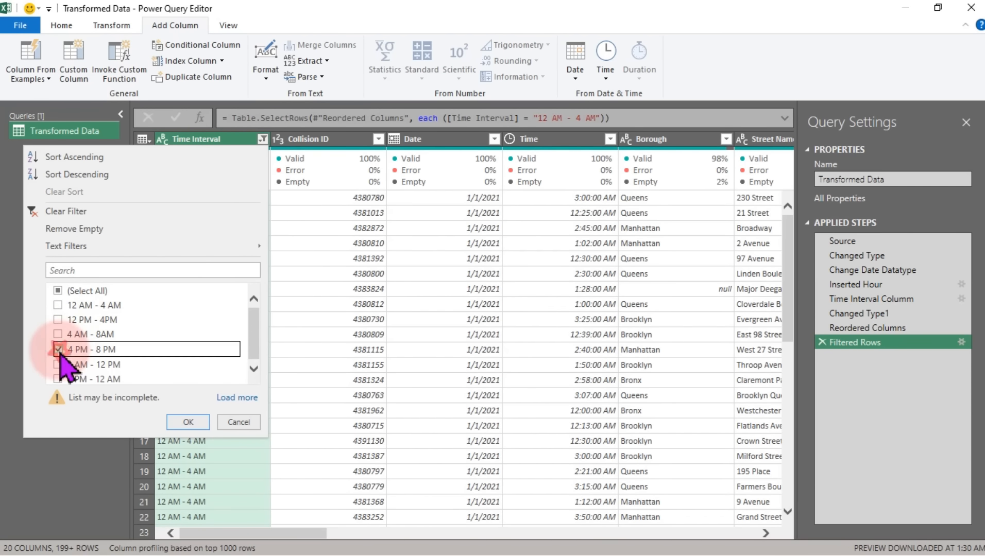
{"action": "left_click", "coordinate": [190, 423]}
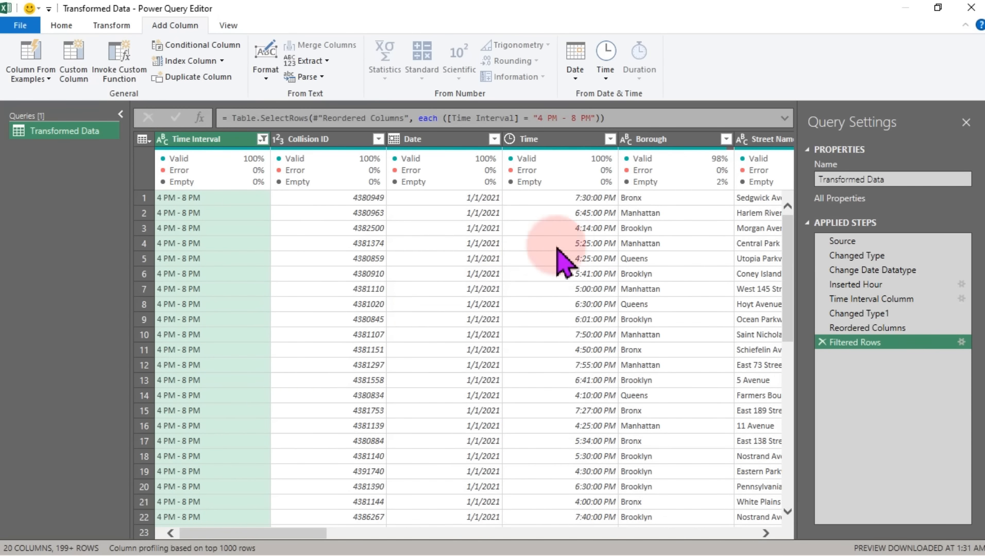
- Load the full list of distinct Time values and check its first and last entries, leaving the Time column unfiltered
{"action": "left_click", "coordinate": [610, 139]}
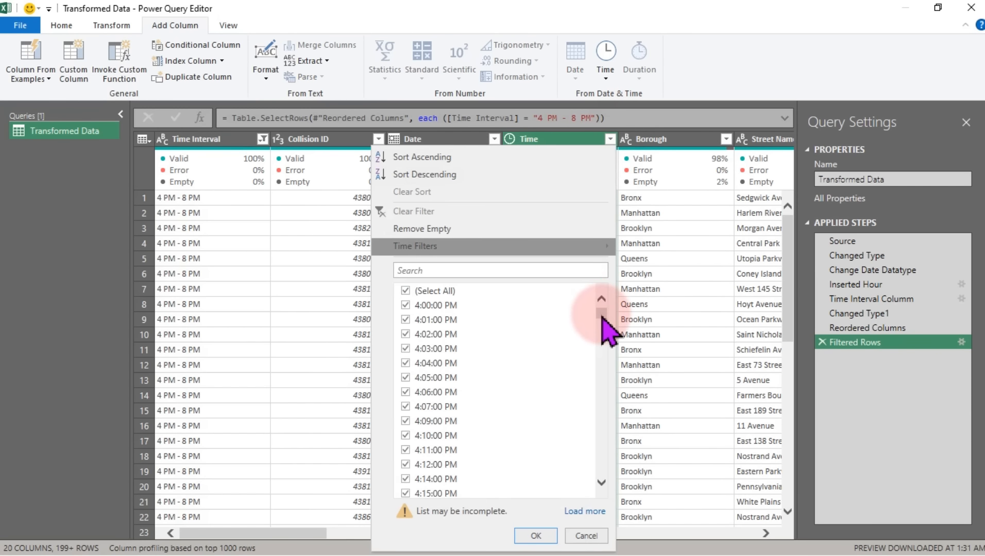
{"action": "left_click_drag", "start_coordinate": [602, 317], "coordinate": [602, 487]}
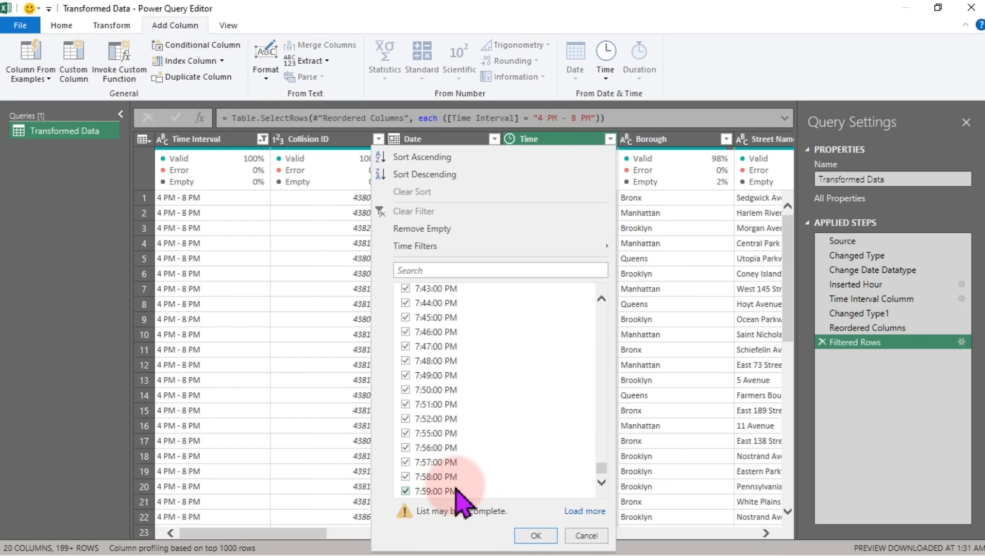
{"action": "left_click", "coordinate": [585, 513]}
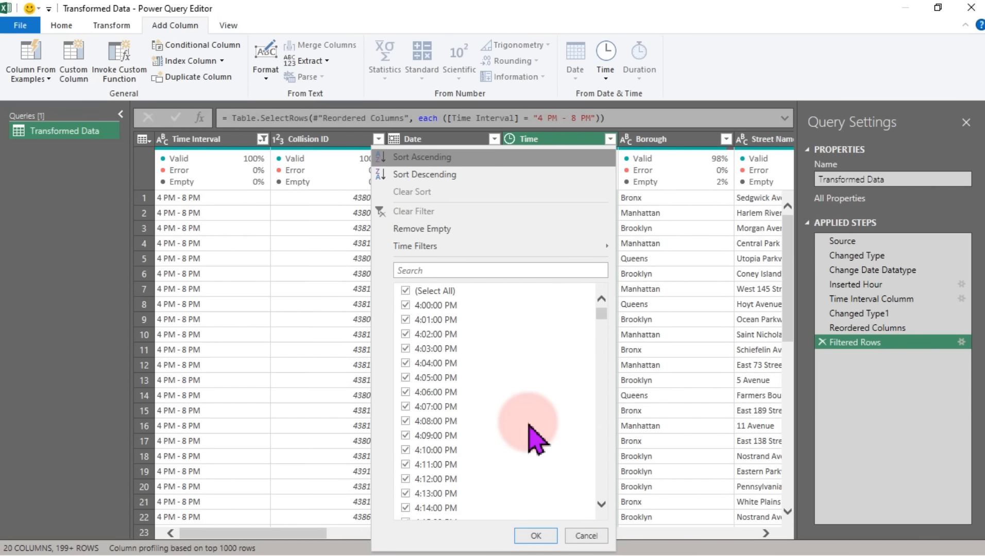
{"action": "left_click_drag", "start_coordinate": [603, 314], "coordinate": [613, 509]}
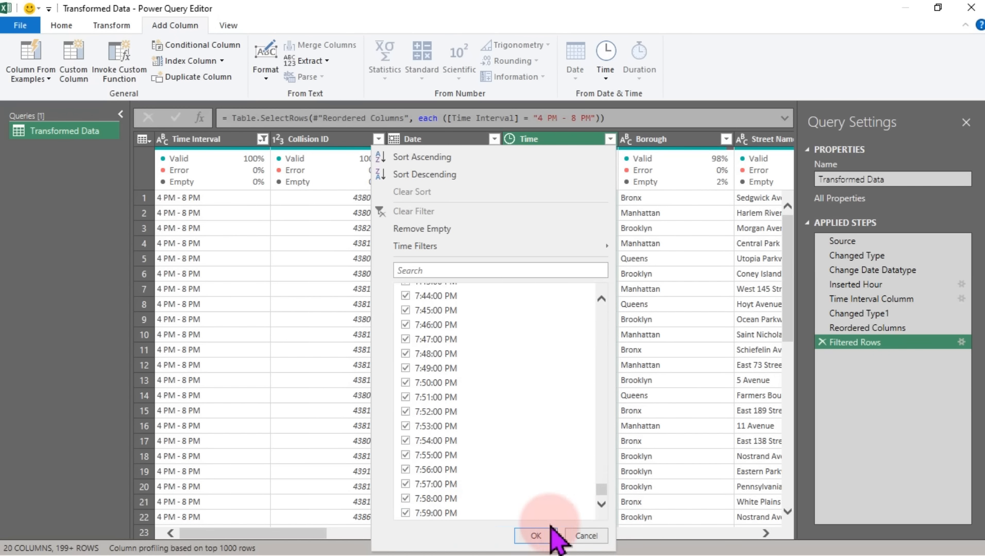
{"action": "left_click", "coordinate": [593, 536]}
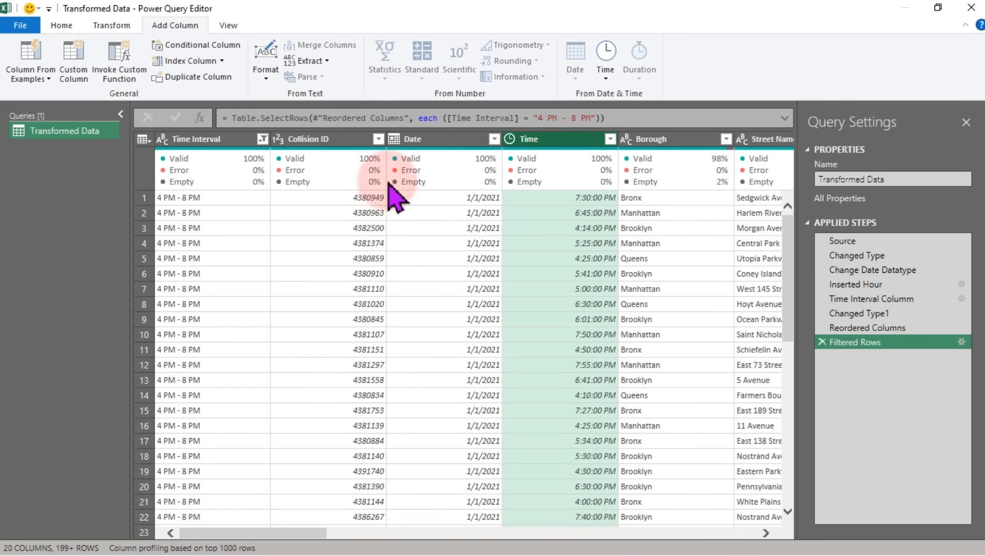
- Clear the filter on the Time Interval column
{"action": "mouse_move", "coordinate": [283, 165]}
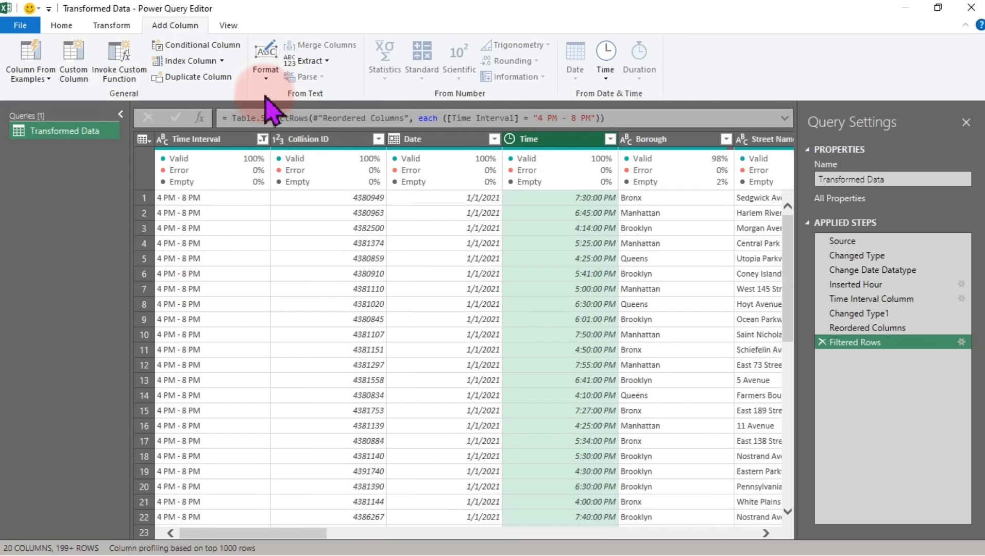
{"action": "left_click", "coordinate": [263, 139]}
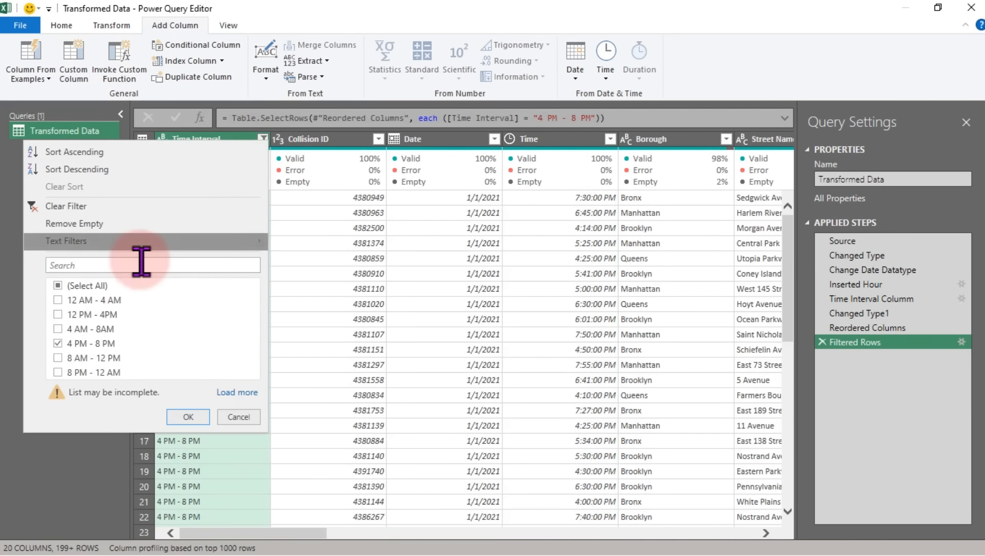
{"action": "left_click", "coordinate": [93, 206]}
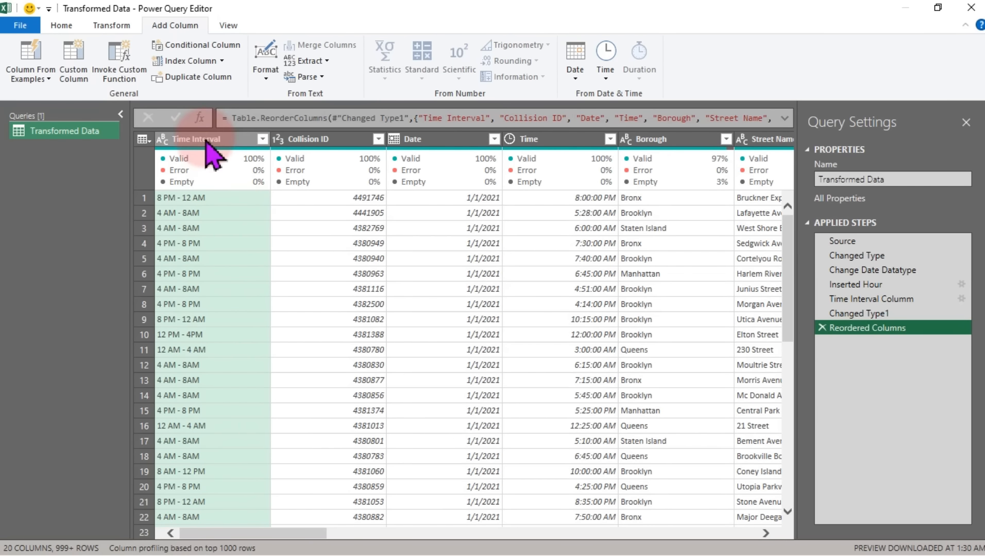
- Start a new custom column and name it "Season"
{"action": "left_click", "coordinate": [432, 144]}
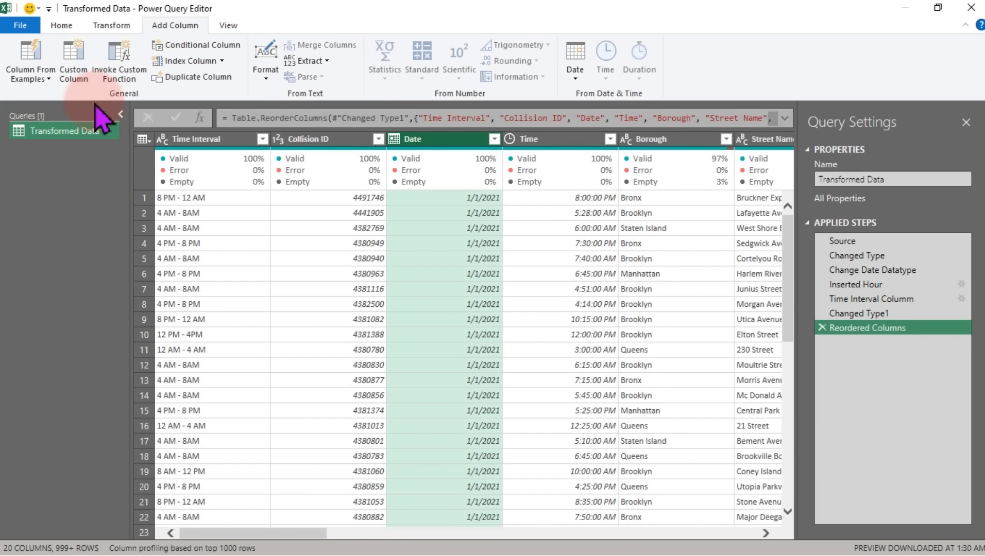
{"action": "left_click", "coordinate": [78, 58]}
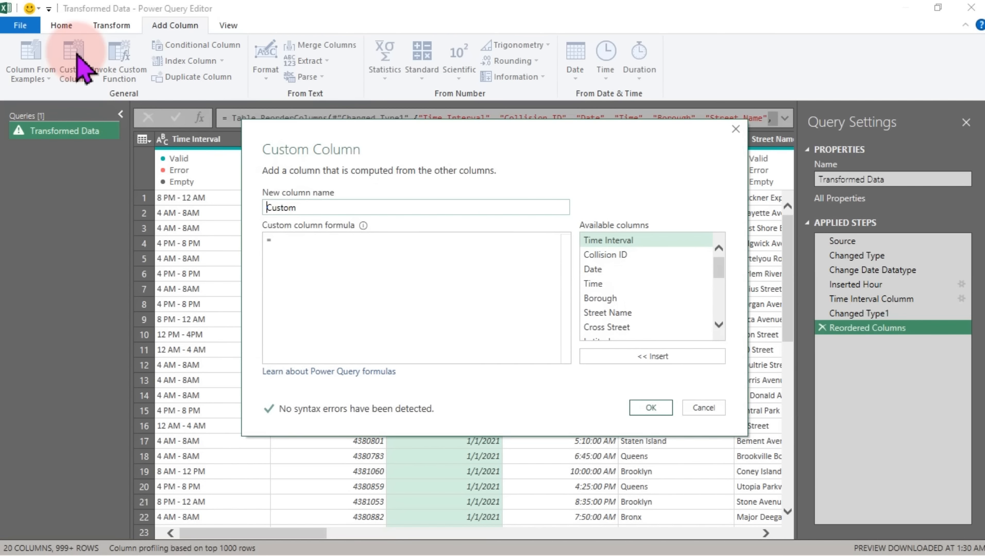
{"action": "double_click", "coordinate": [297, 208]}
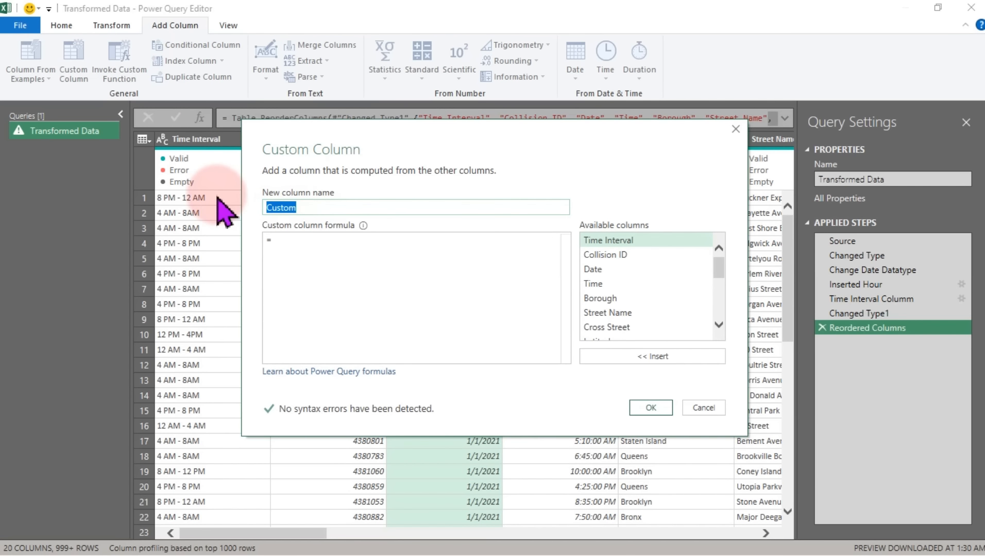
{"action": "type", "text": "Season"}
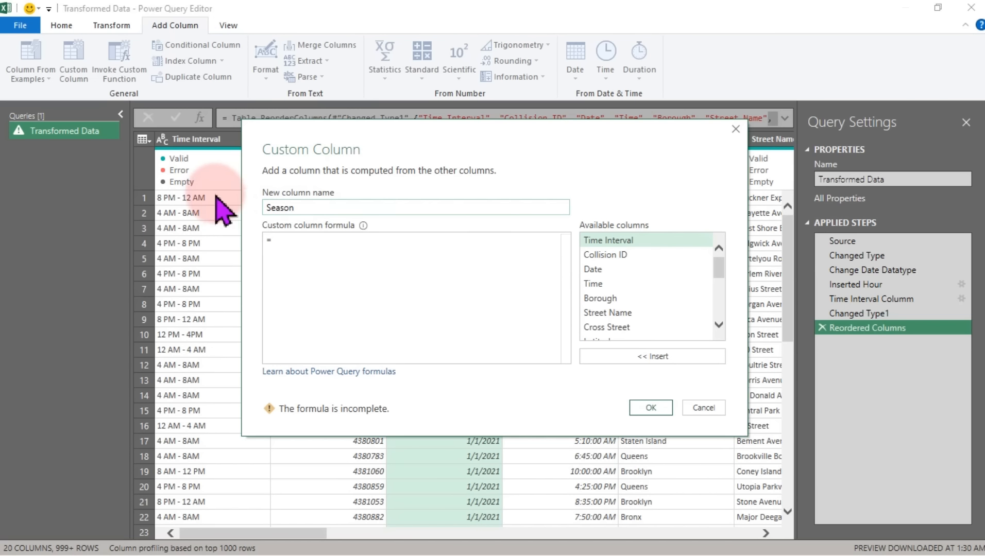
- Begin the Season column's formula with a let … in structure, leaving an empty line between the two keywords
{"action": "left_click", "coordinate": [302, 247]}
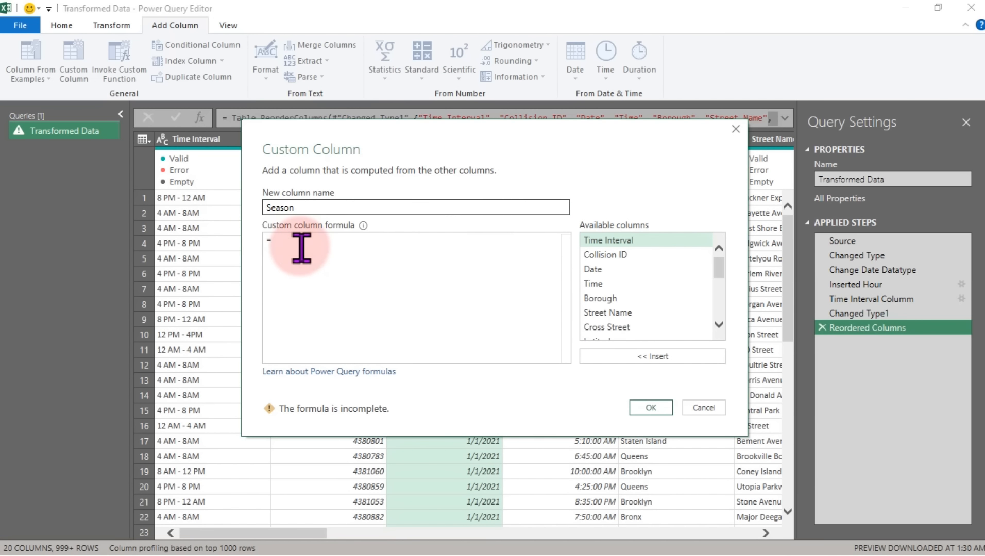
{"action": "type", "text": "let"}
{"action": "key", "text": "Return"}
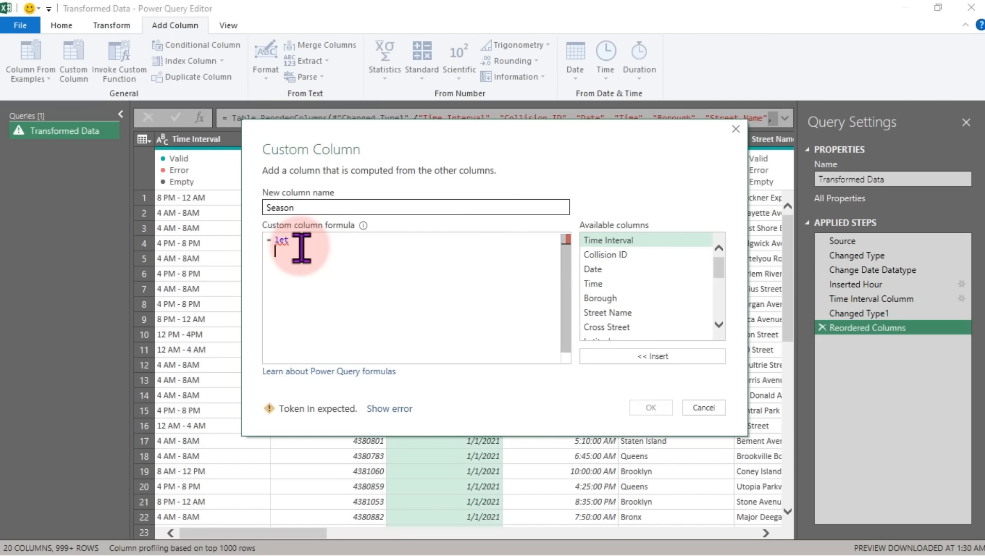
{"action": "type", "text": "in"}
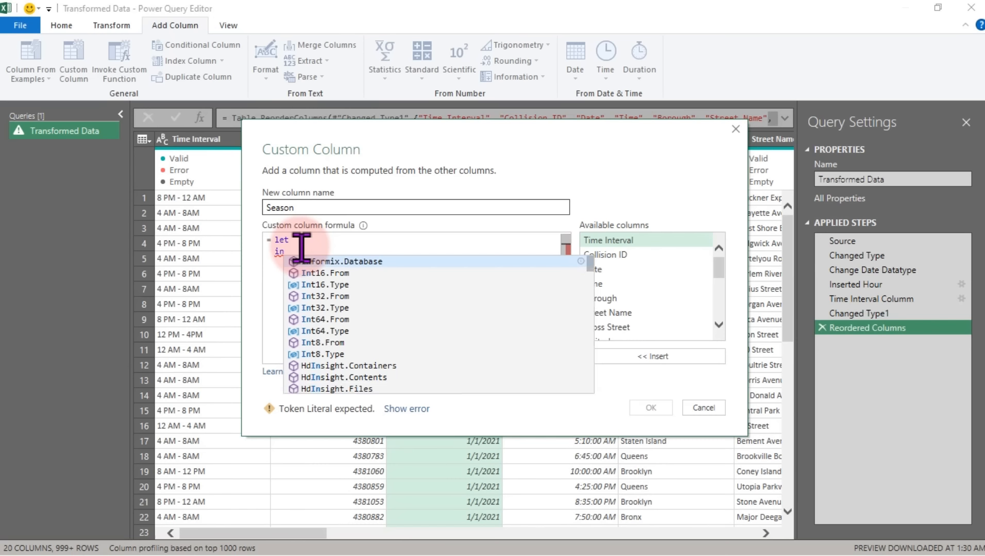
{"action": "left_click", "coordinate": [301, 240]}
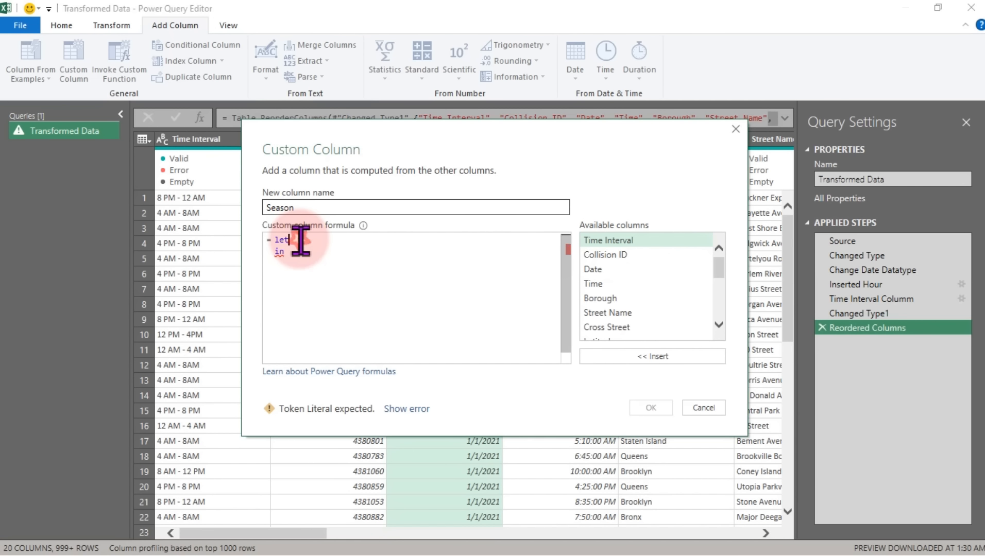
{"action": "key", "text": "Return"}
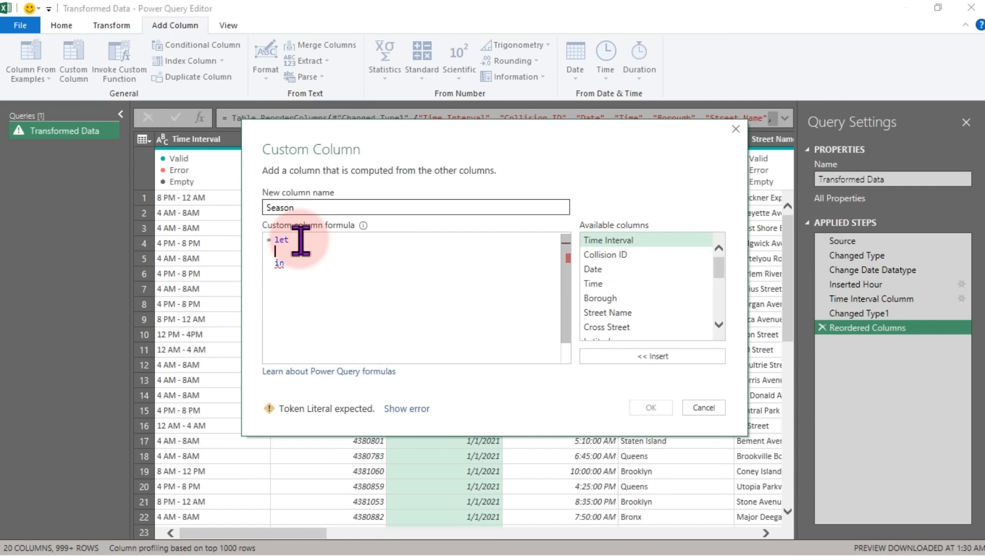
- Define the variable m in the let block as Date.Month([Date]), using the suggested function and the Date column
{"action": "type", "text": "m"}
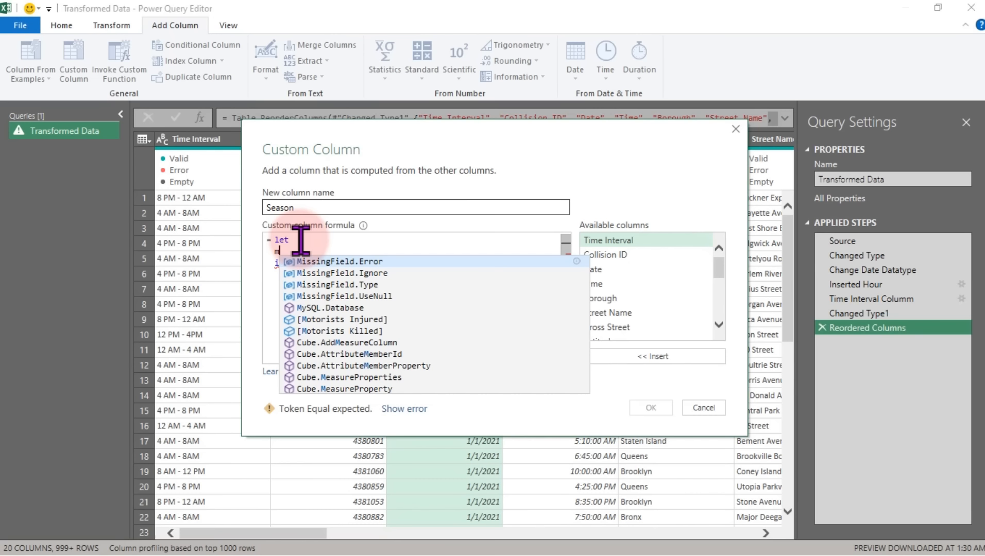
{"action": "type", "text": "="}
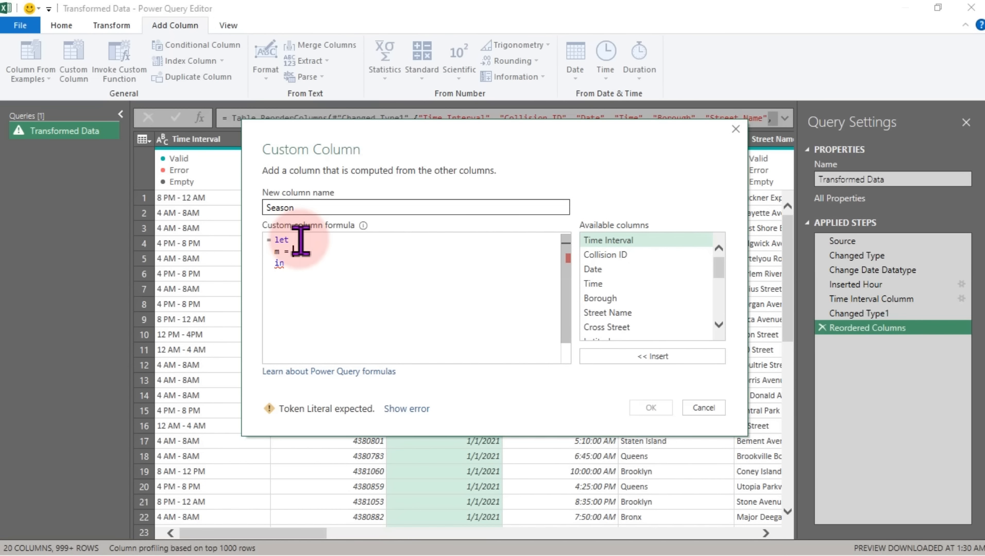
{"action": "type", "text": " date"}
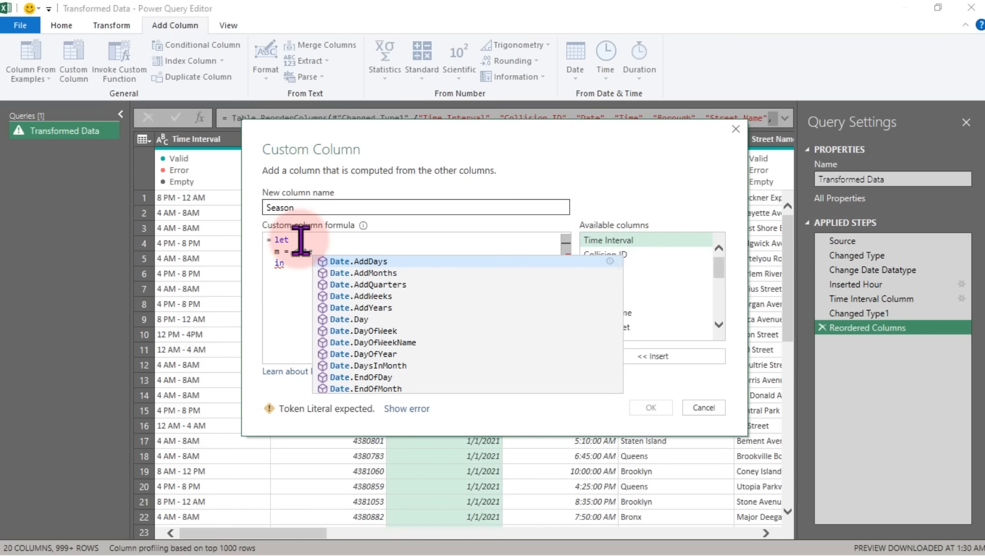
{"action": "type", "text": "."}
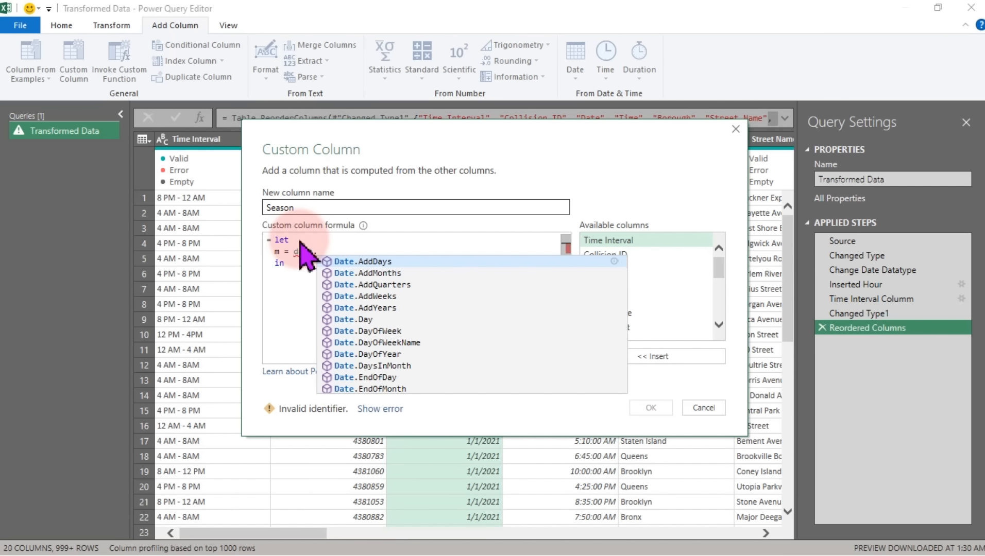
{"action": "type", "text": "month"}
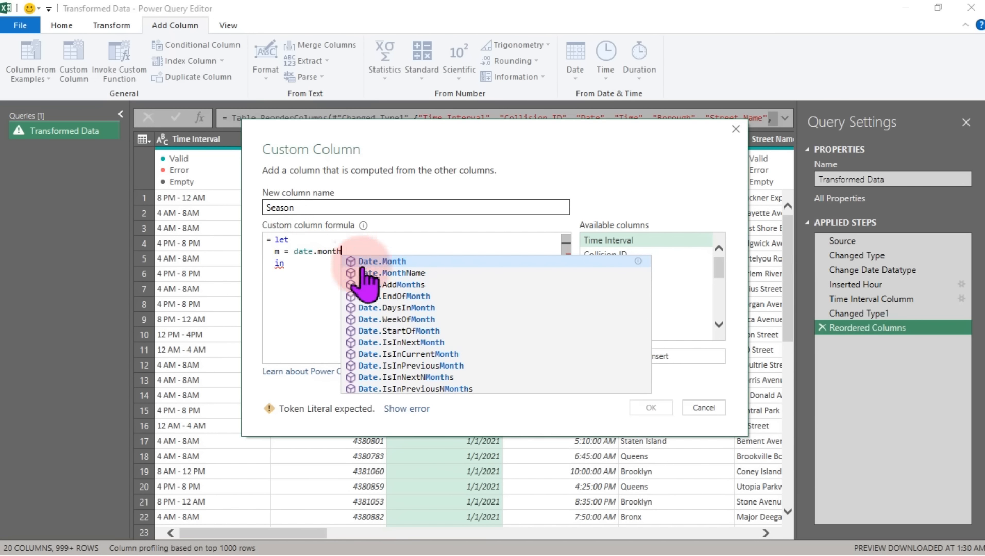
{"action": "left_click", "coordinate": [387, 263]}
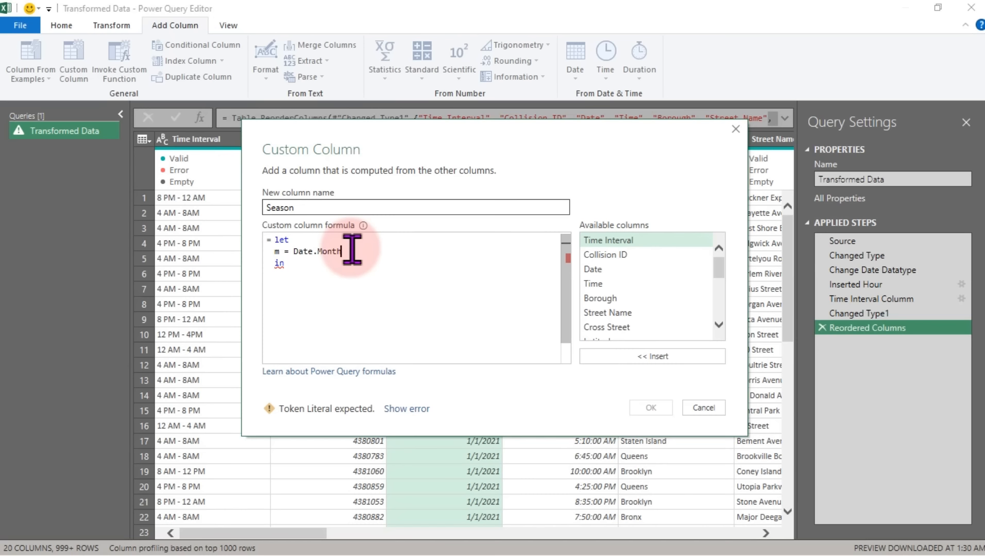
{"action": "type", "text": "("}
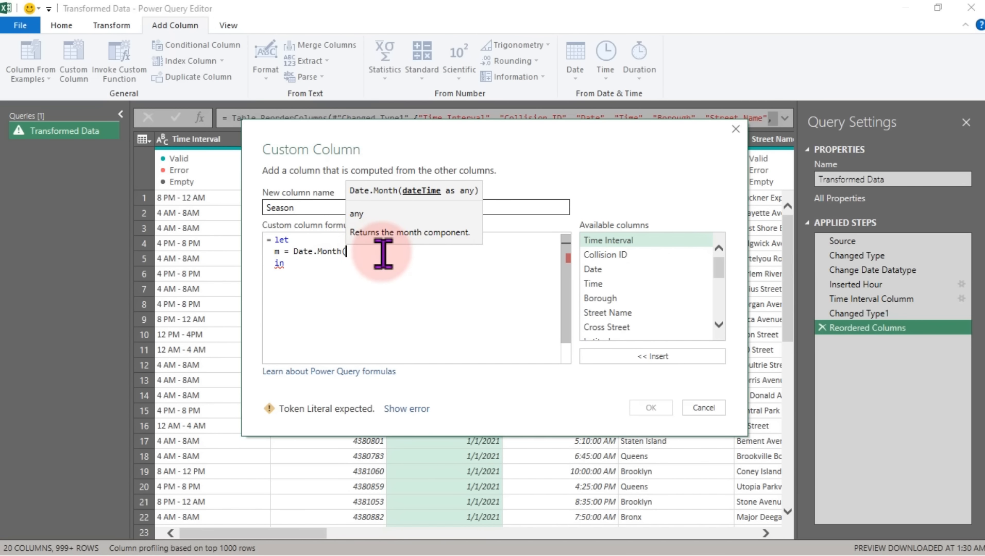
{"action": "double_click", "coordinate": [594, 269]}
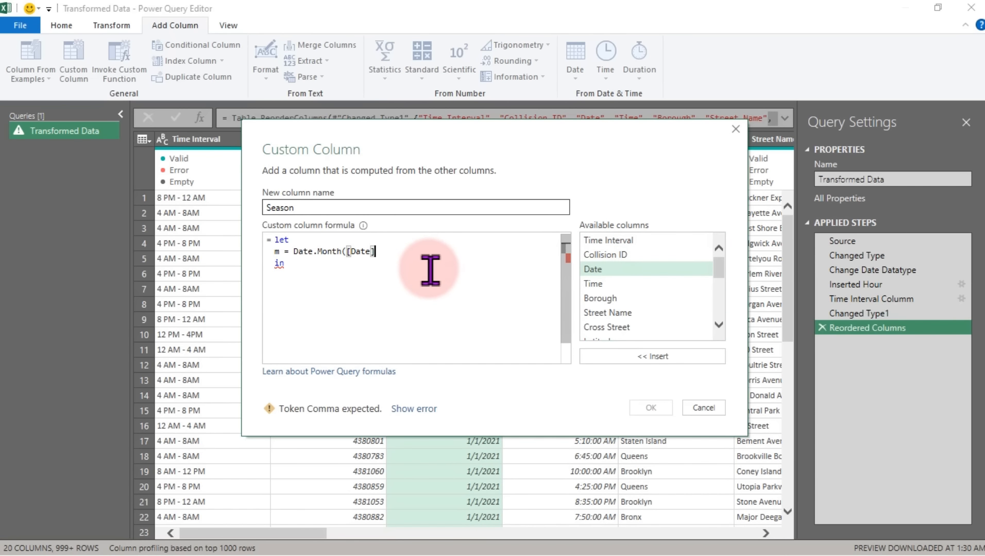
{"action": "type", "text": ")"}
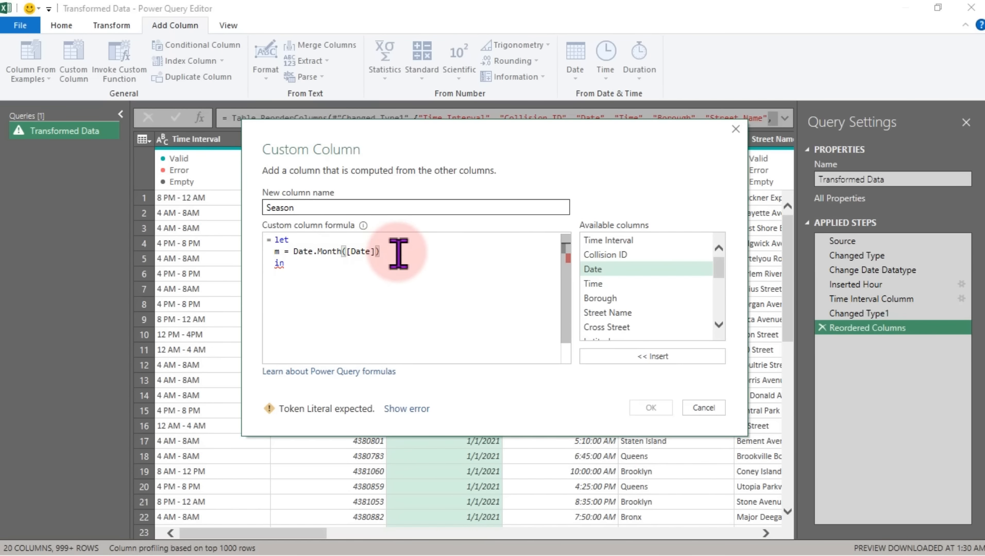
{"action": "left_click_drag", "start_coordinate": [398, 252], "coordinate": [271, 259]}
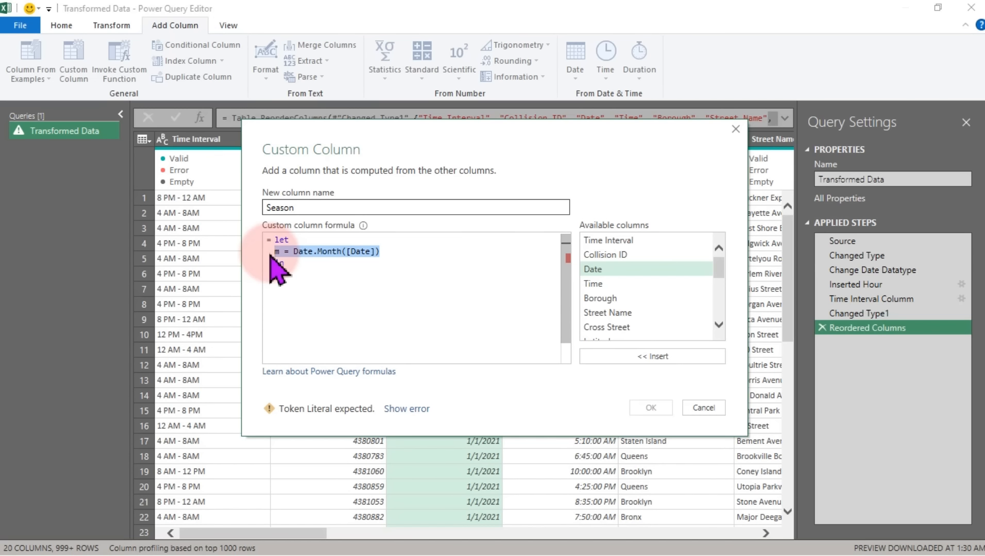
{"action": "left_click", "coordinate": [396, 252]}
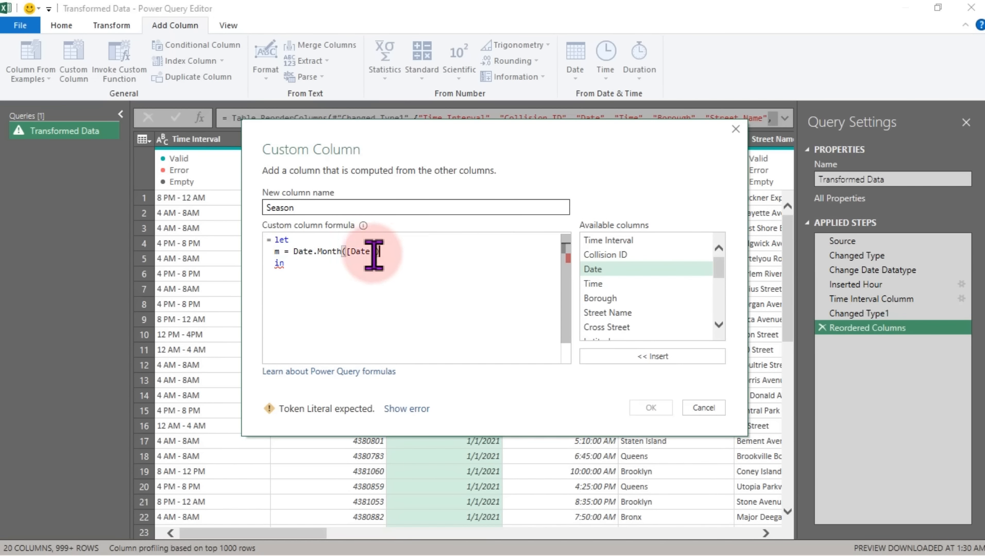
{"action": "double_click", "coordinate": [277, 253]}
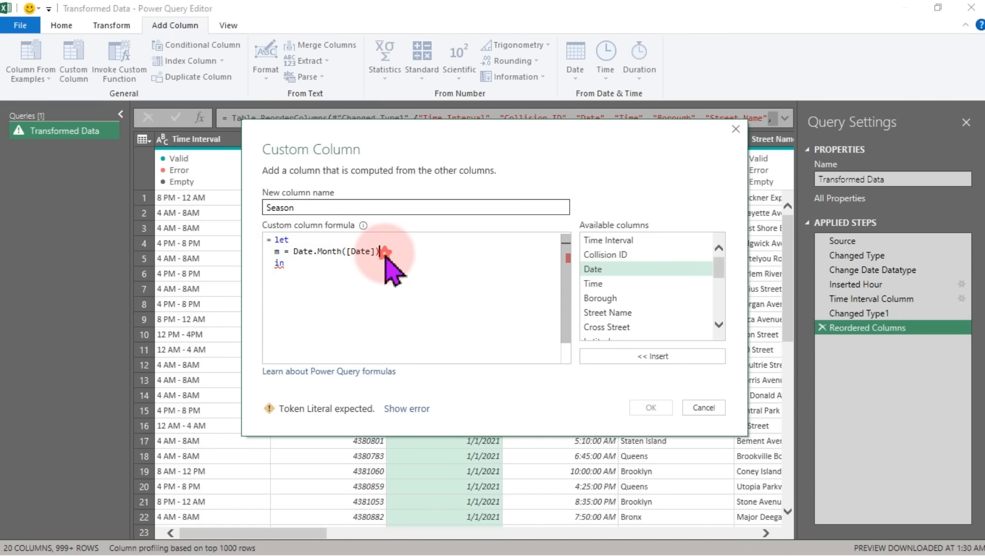
{"action": "left_click_drag", "start_coordinate": [380, 251], "coordinate": [292, 257]}
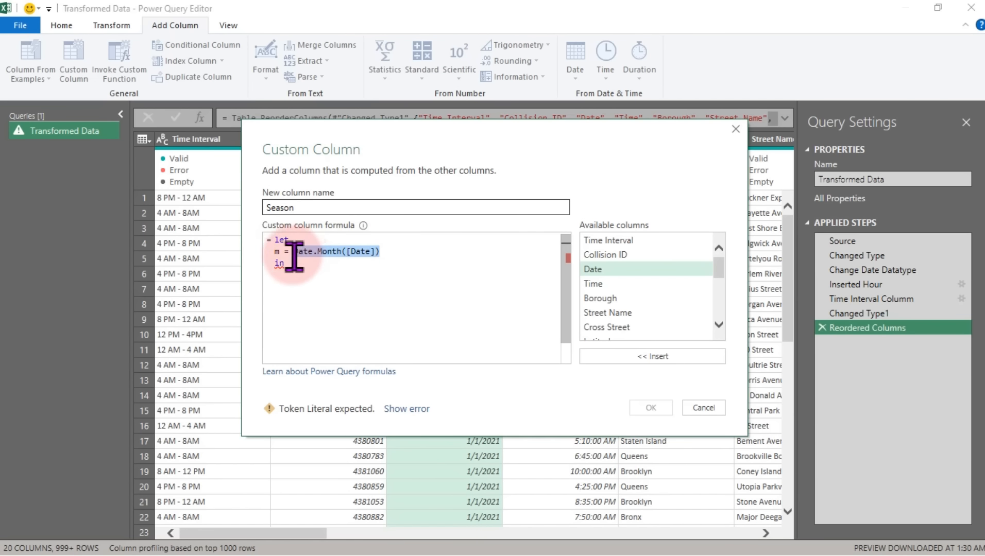
- Leave an empty line below the in keyword and start an if condition testing whether m equals 12
{"action": "left_click", "coordinate": [279, 252]}
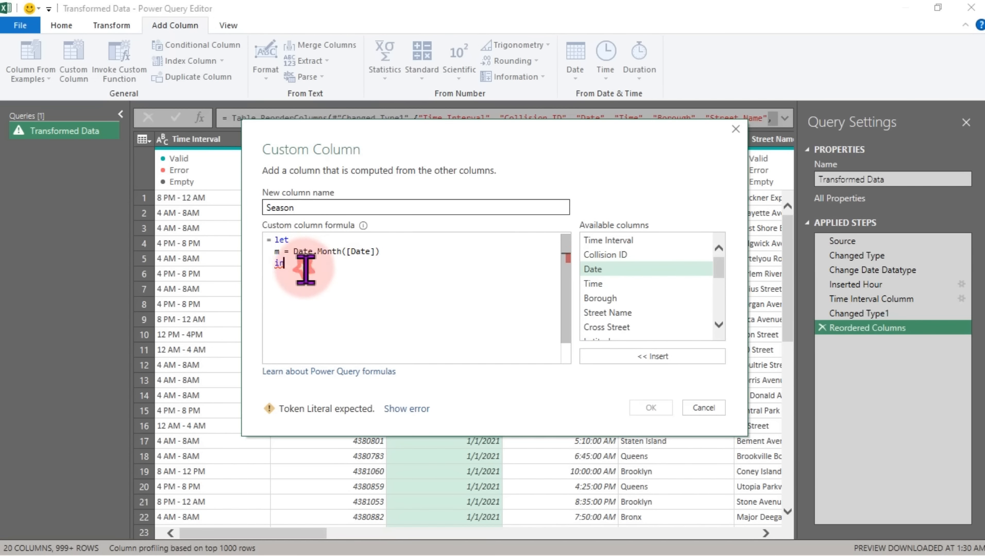
{"action": "key", "text": "Return"}
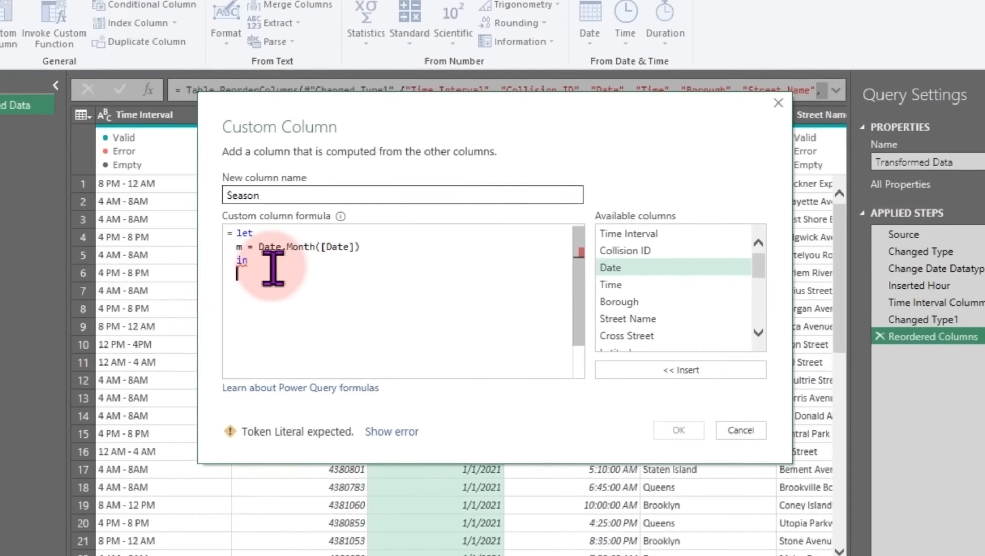
{"action": "key", "text": "Return"}
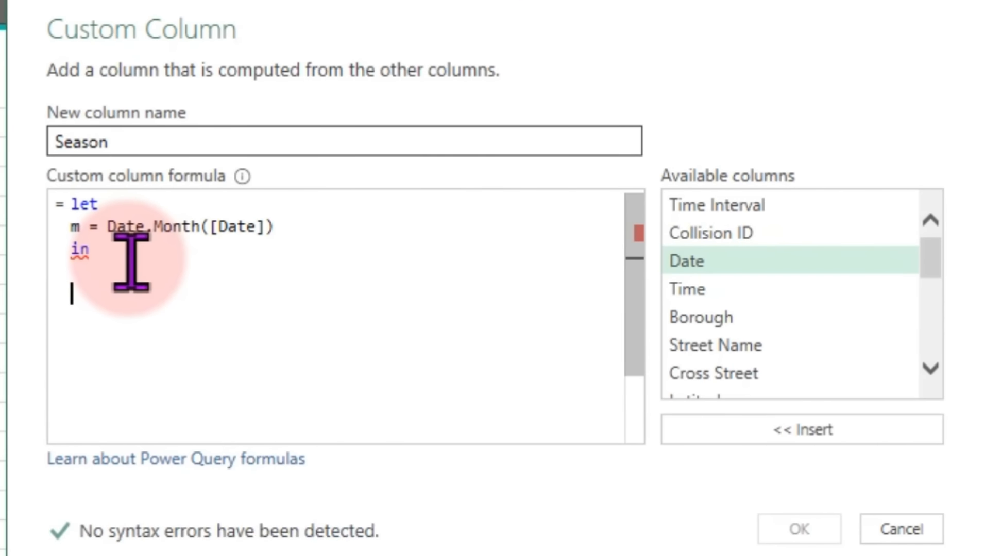
{"action": "type", "text": "if"}
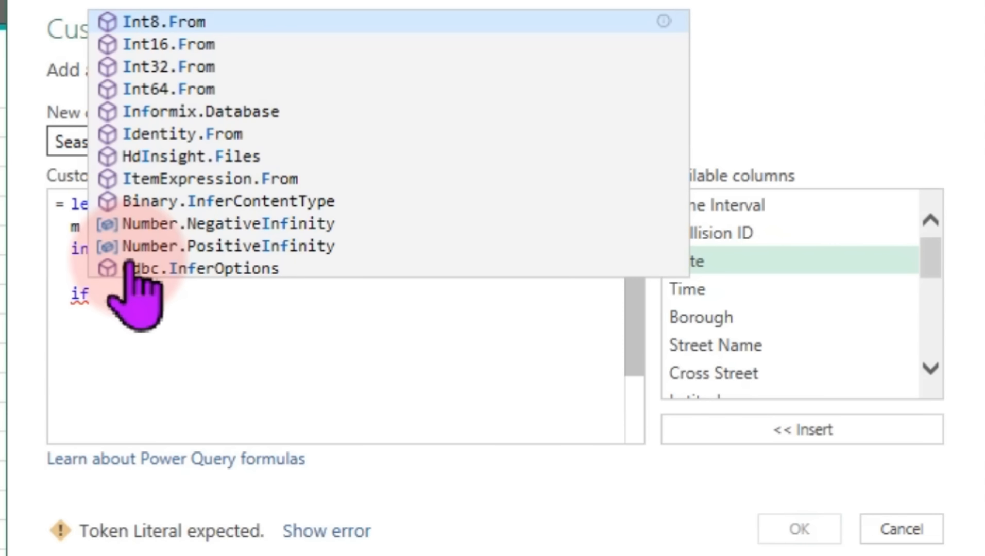
{"action": "type", "text": " m"}
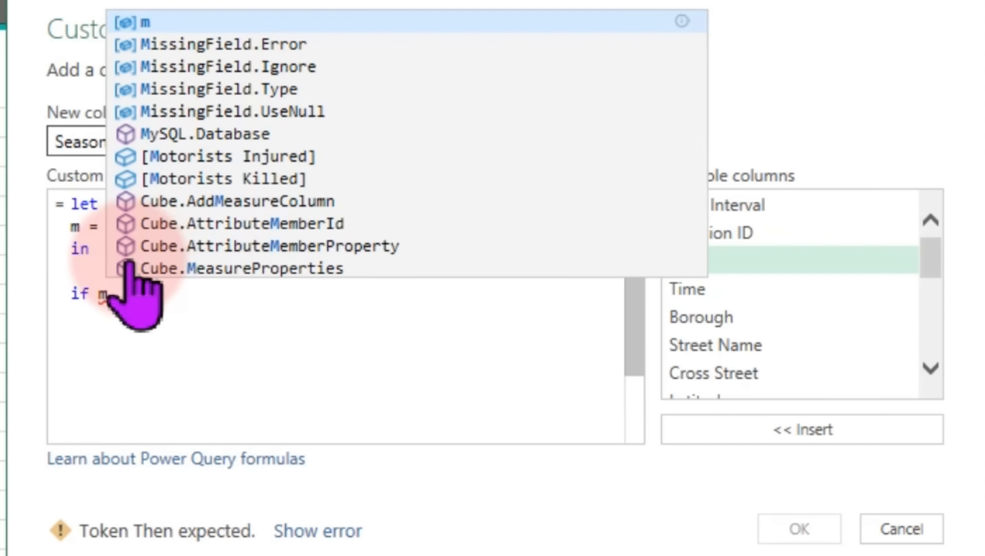
{"action": "type", "text": " =12"}
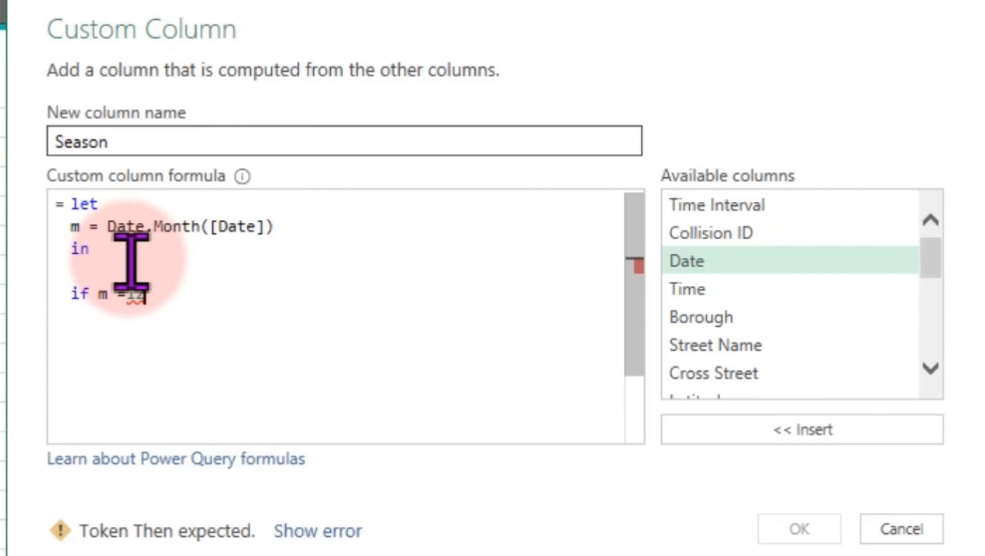
- Extend the if condition with two or alternatives, m equal to 1 and m equal to 2
{"action": "type", "text": " or m"}
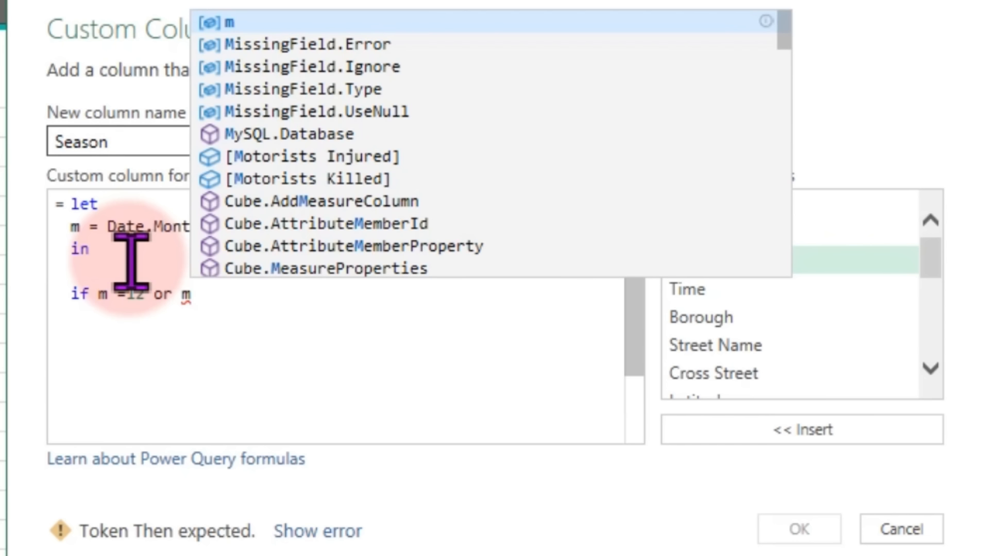
{"action": "type", "text": " ="}
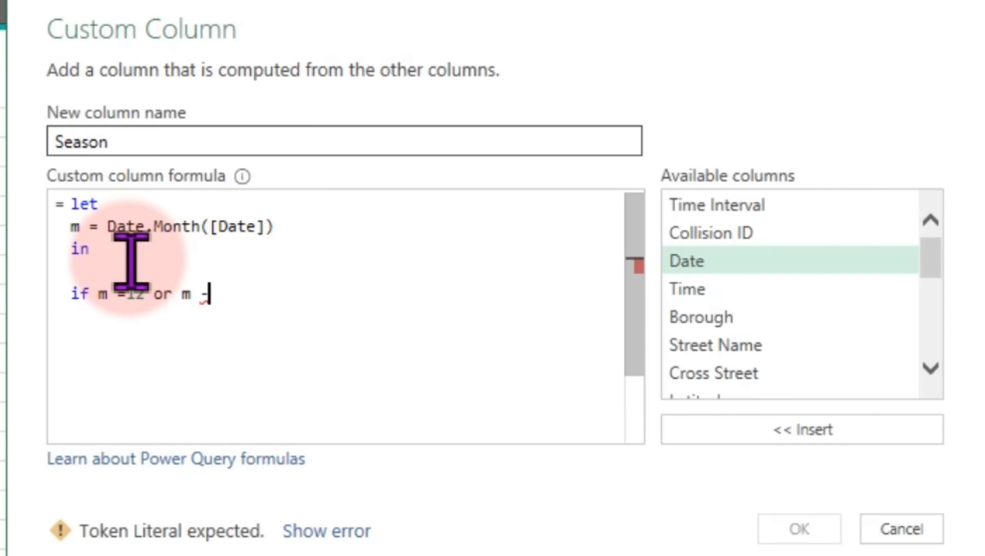
{"action": "type", "text": "1"}
{"action": "key", "text": "BackSpace"}
{"action": "key", "text": "BackSpace"}
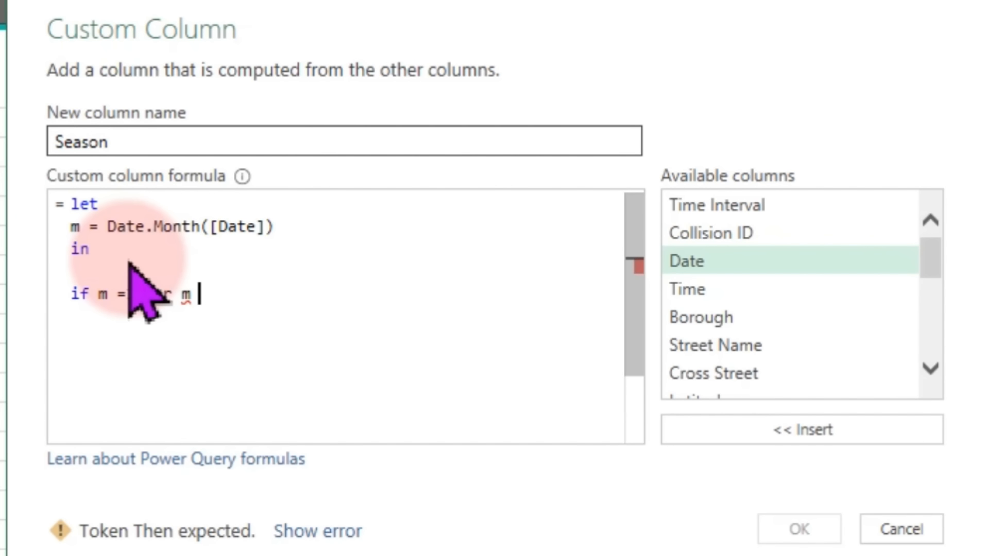
{"action": "type", "text": "="}
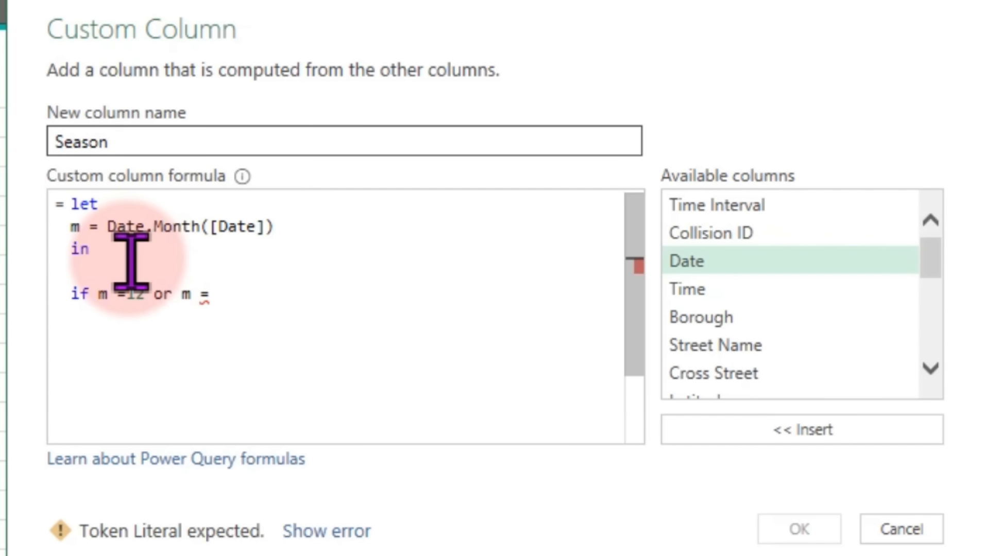
{"action": "type", "text": "1"}
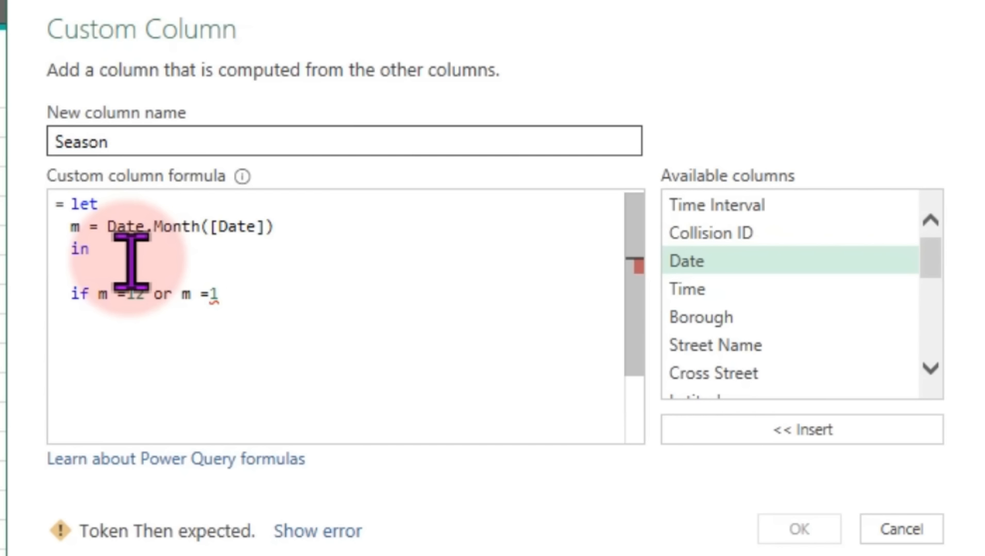
{"action": "type", "text": "or m ="}
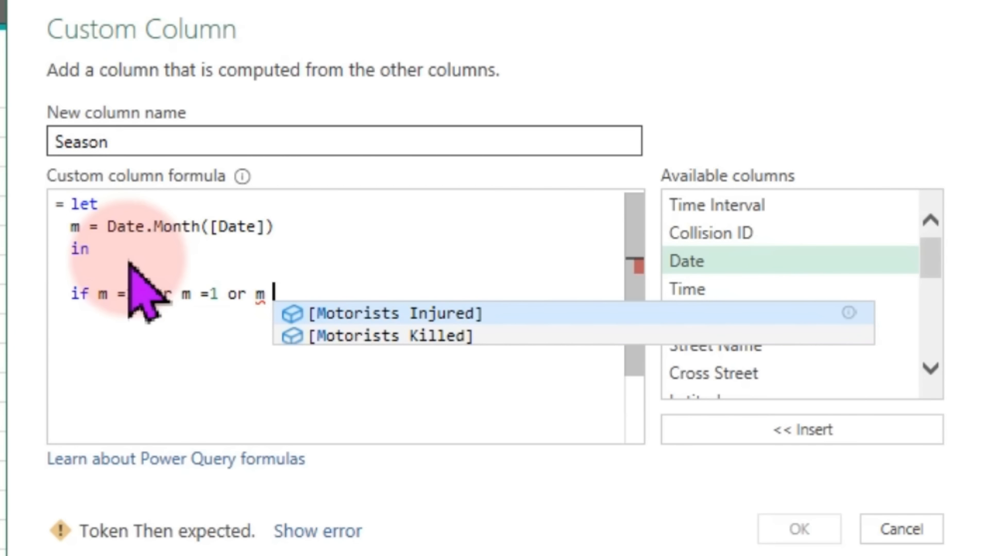
{"action": "type", "text": "2"}
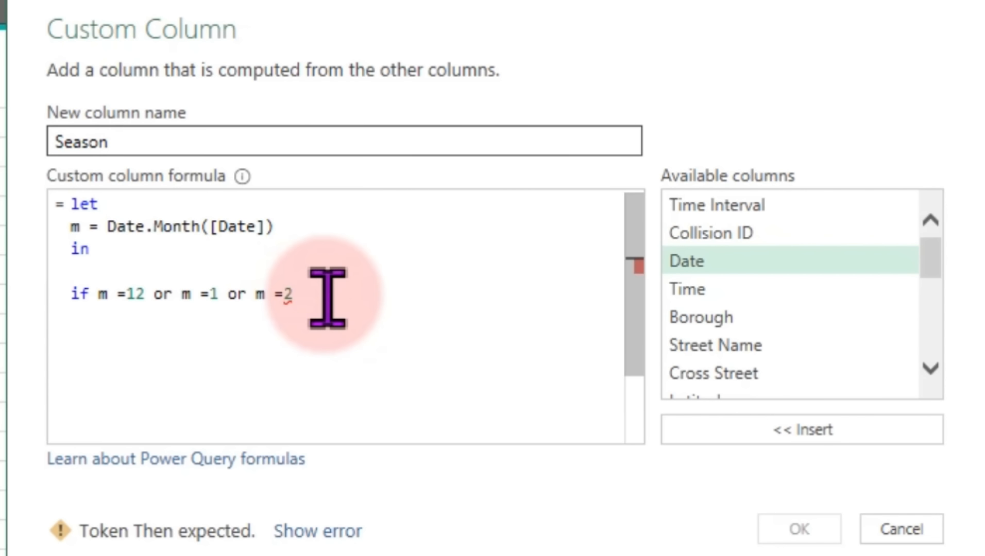
- Complete the month 12, 1 and 2 condition so that it returns "Winter"
{"action": "type", "text": "then"}
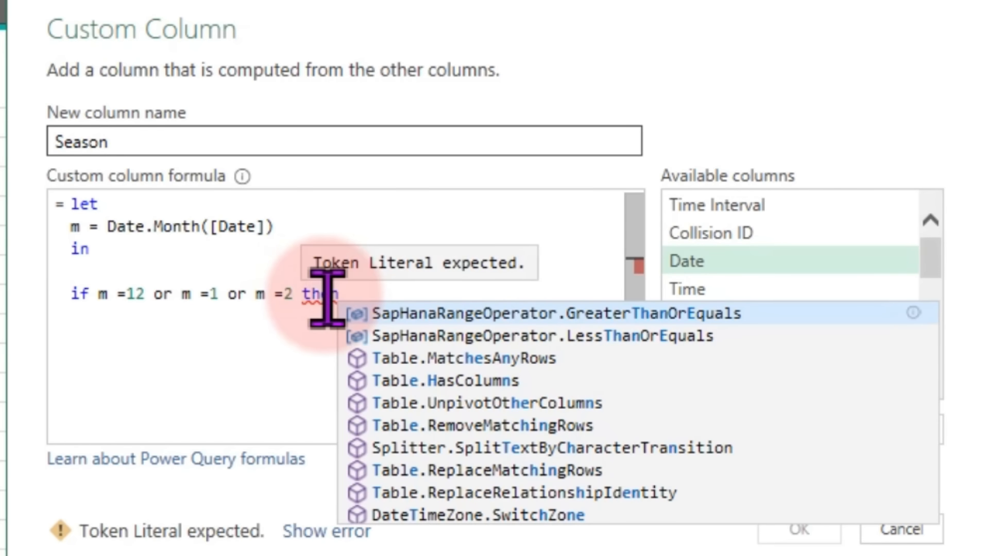
{"action": "type", "text": " \"\""}
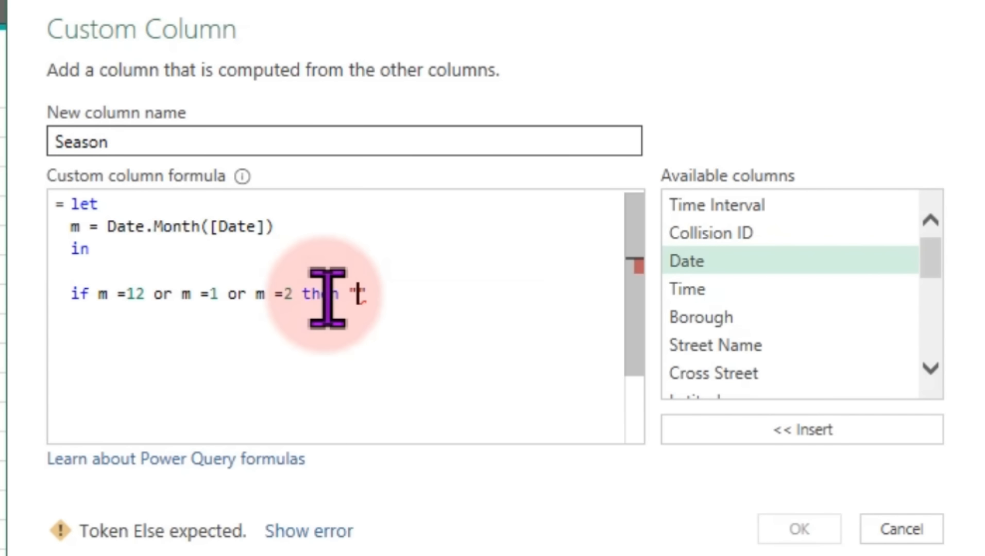
{"action": "type", "text": "Winte"}
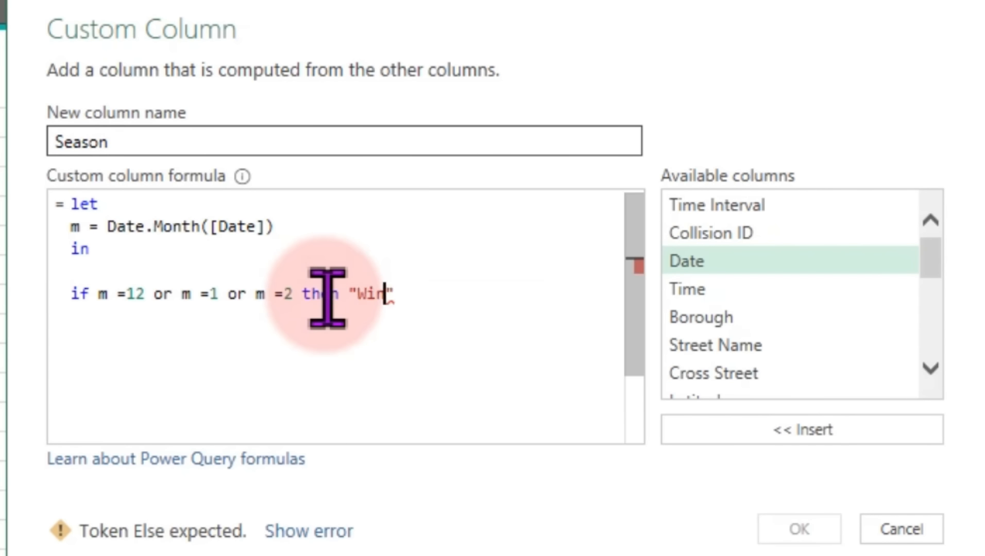
{"action": "type", "text": "r"}
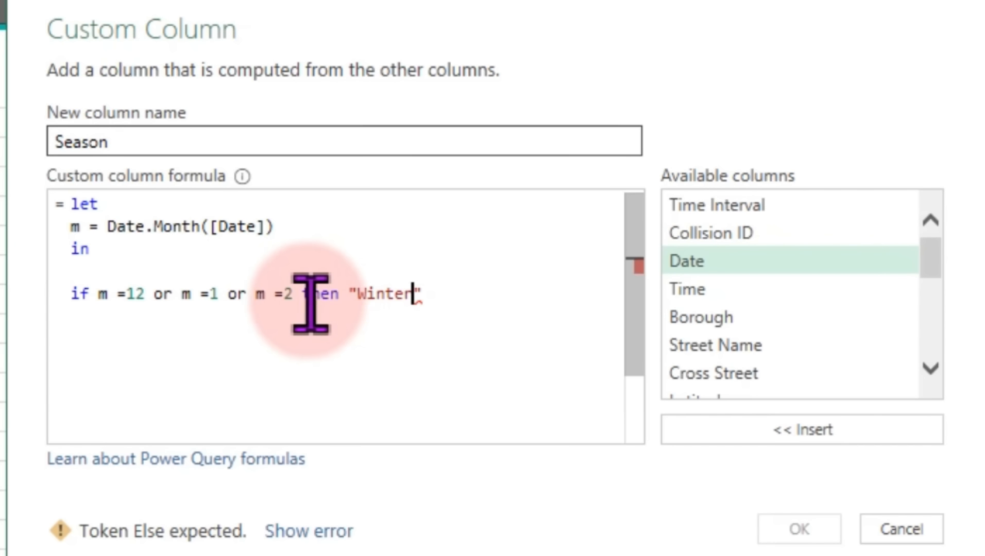
- Add a space after each equals sign in the Winter condition and begin a new line below it
{"action": "left_click", "coordinate": [284, 294]}
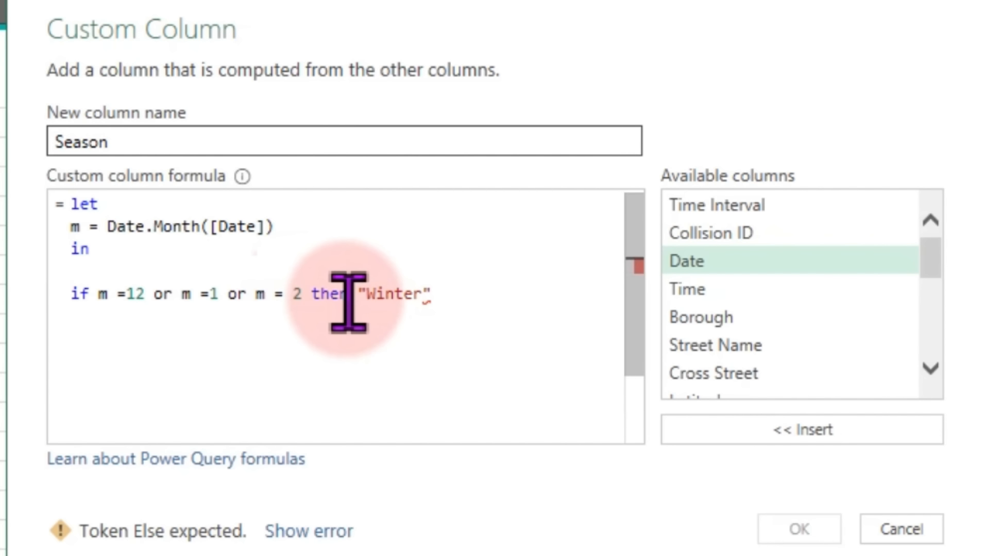
{"action": "left_click", "coordinate": [215, 294]}
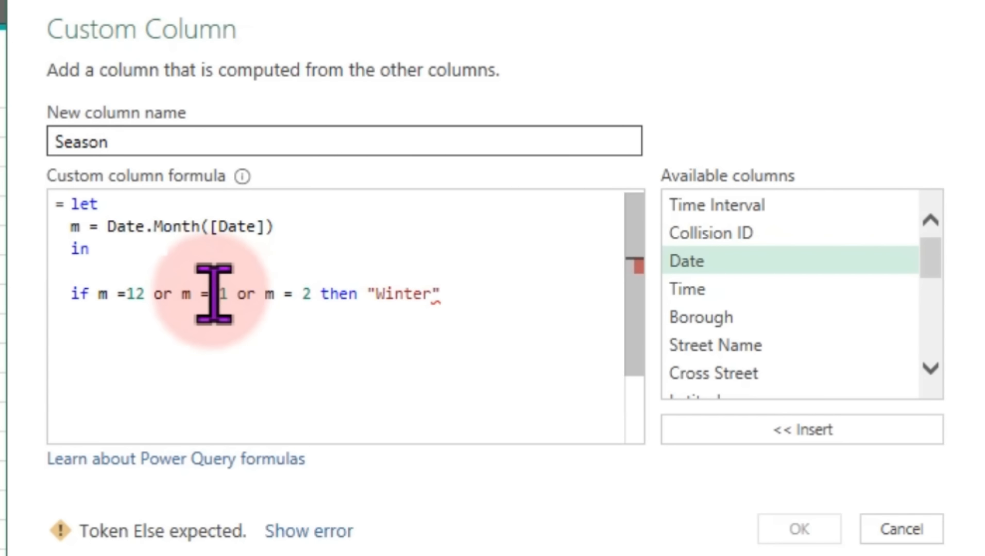
{"action": "left_click", "coordinate": [130, 295]}
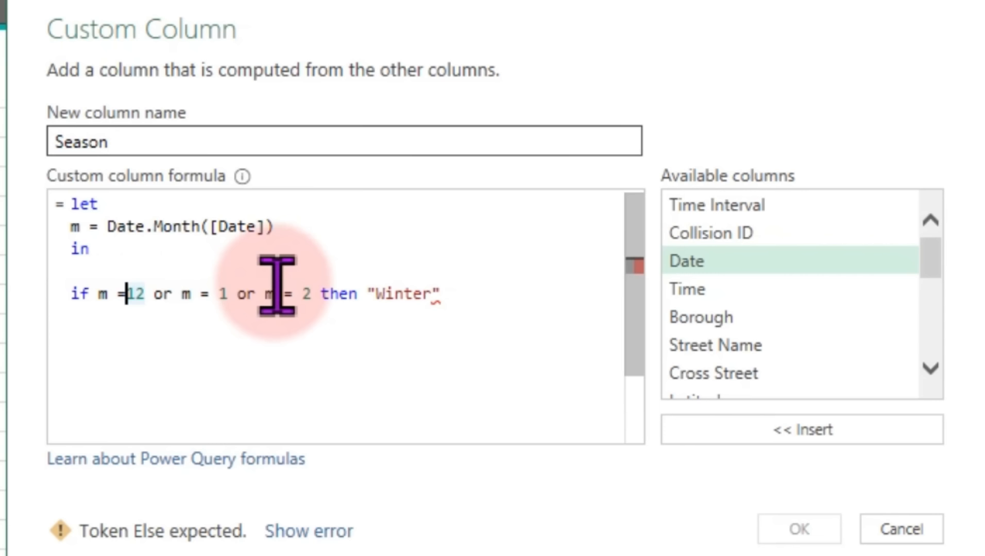
{"action": "type", "text": "1"}
{"action": "left_click", "coordinate": [476, 301]}
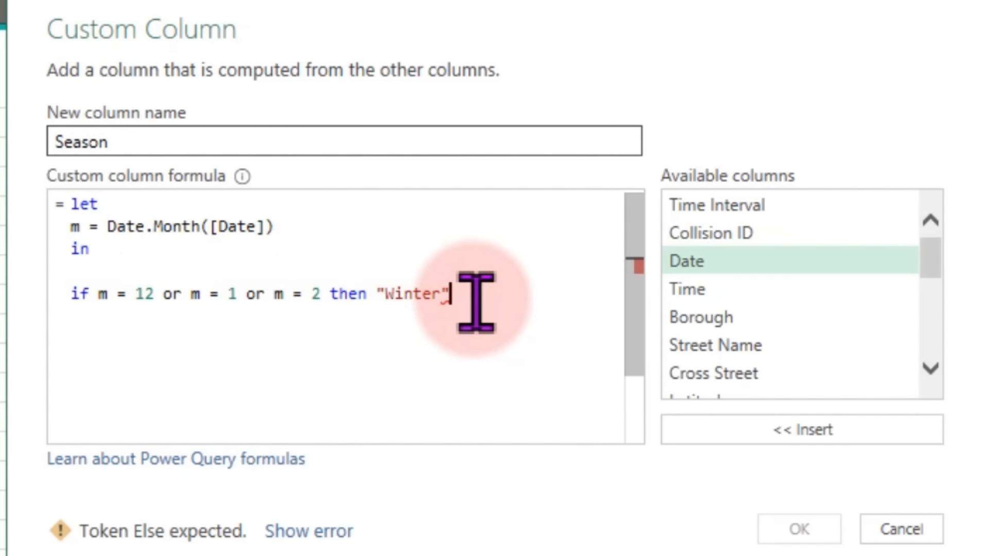
{"action": "key", "text": "Return"}
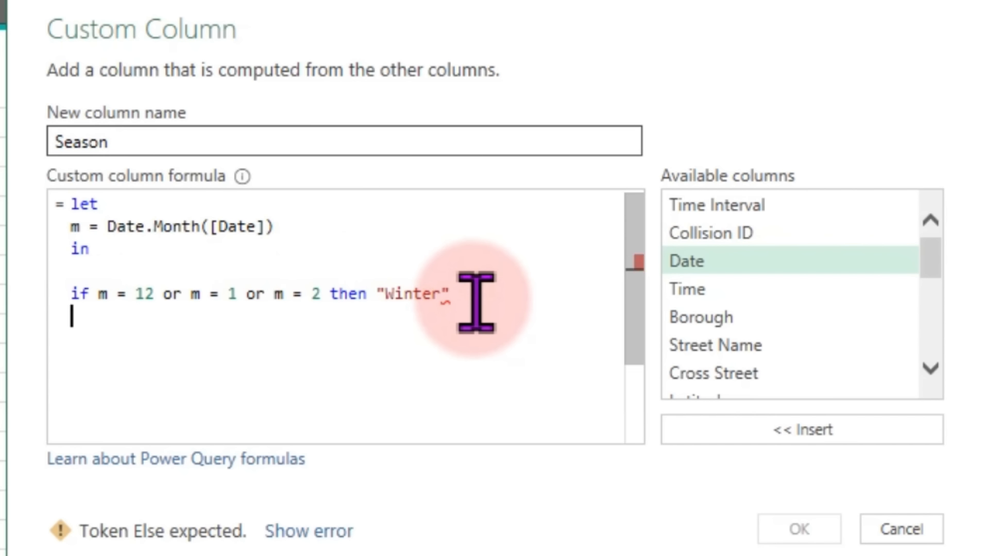
- Add an else if condition testing whether m is >=3 and m is <=5 below the Winter line
{"action": "type", "text": "else"}
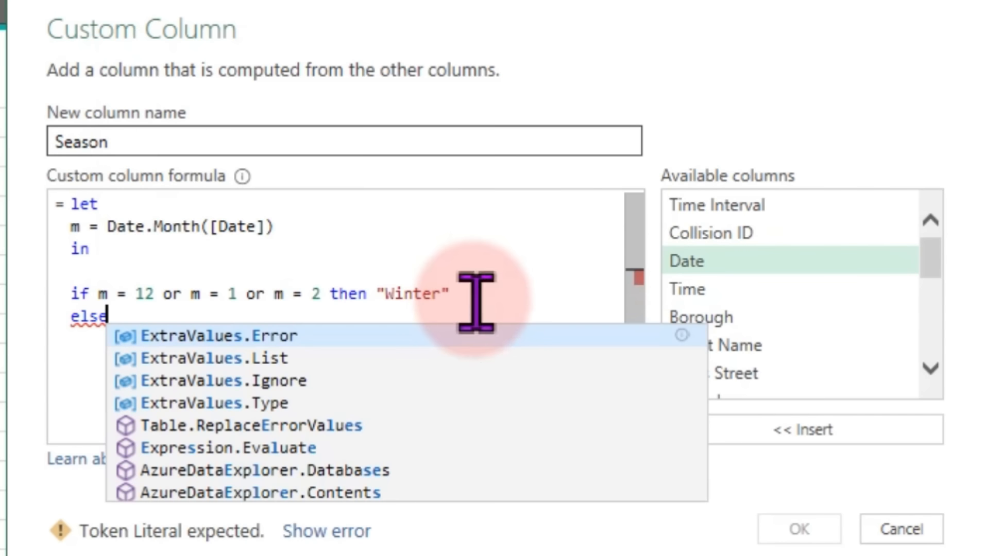
{"action": "type", "text": " if "}
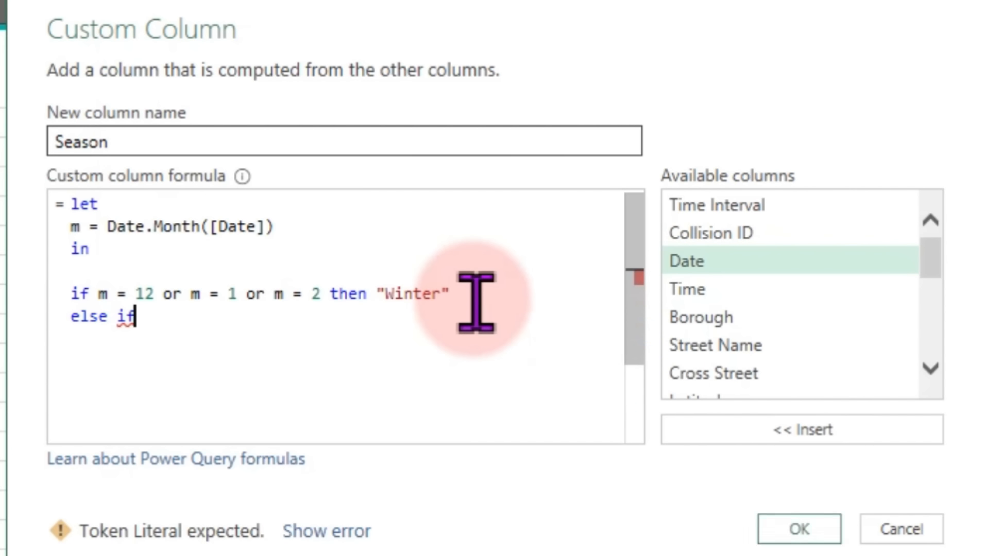
{"action": "type", "text": "m ="}
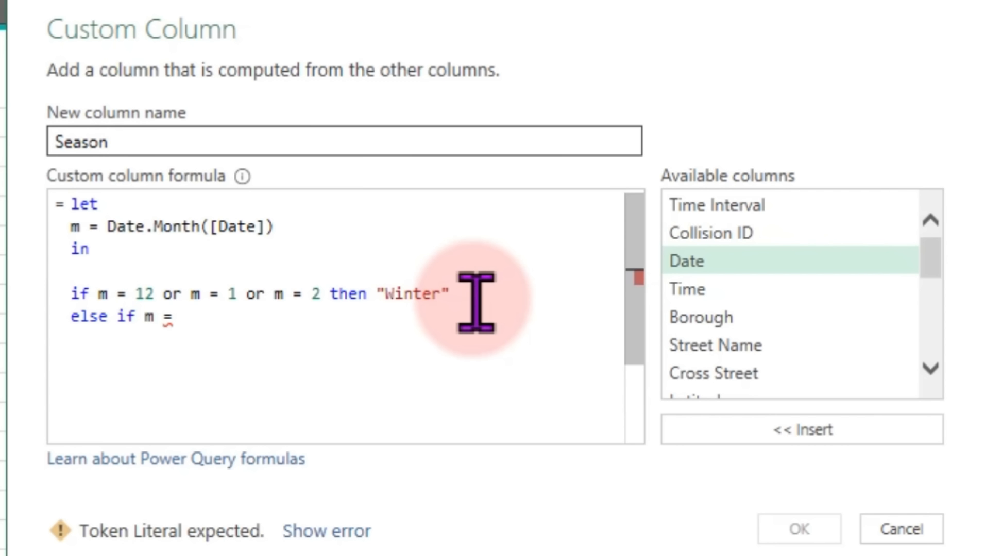
{"action": "key", "text": "BackSpace"}
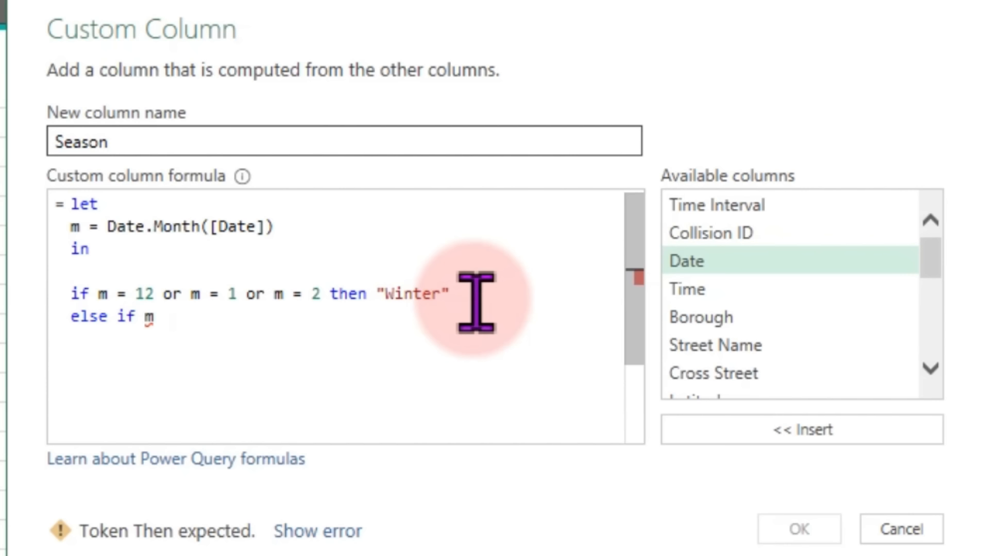
{"action": "type", "text": ">"}
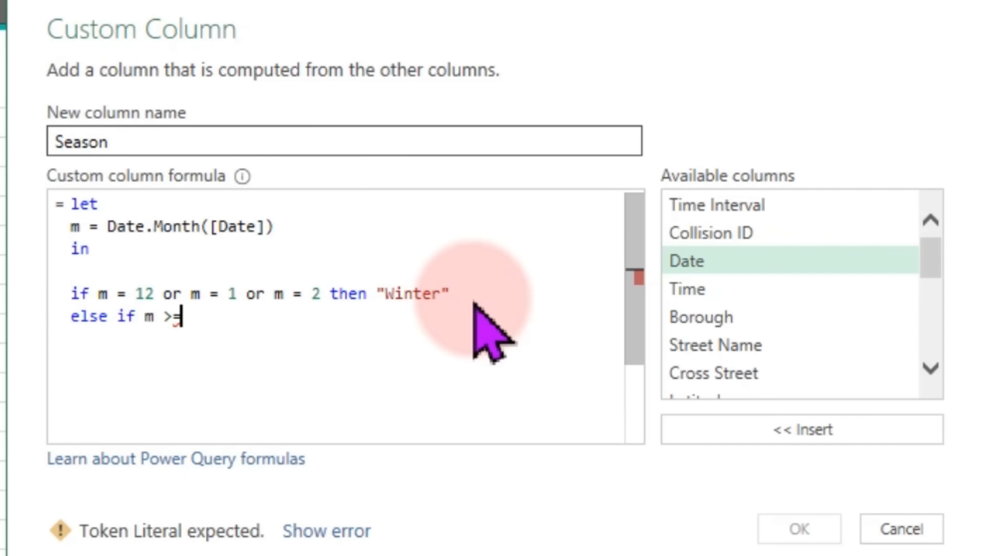
{"action": "type", "text": "=3"}
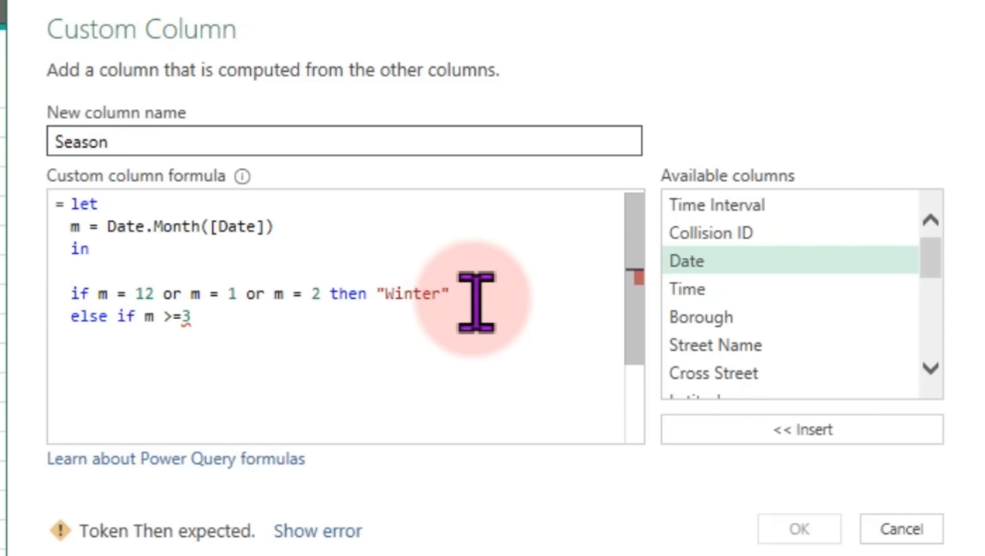
{"action": "type", "text": " and"}
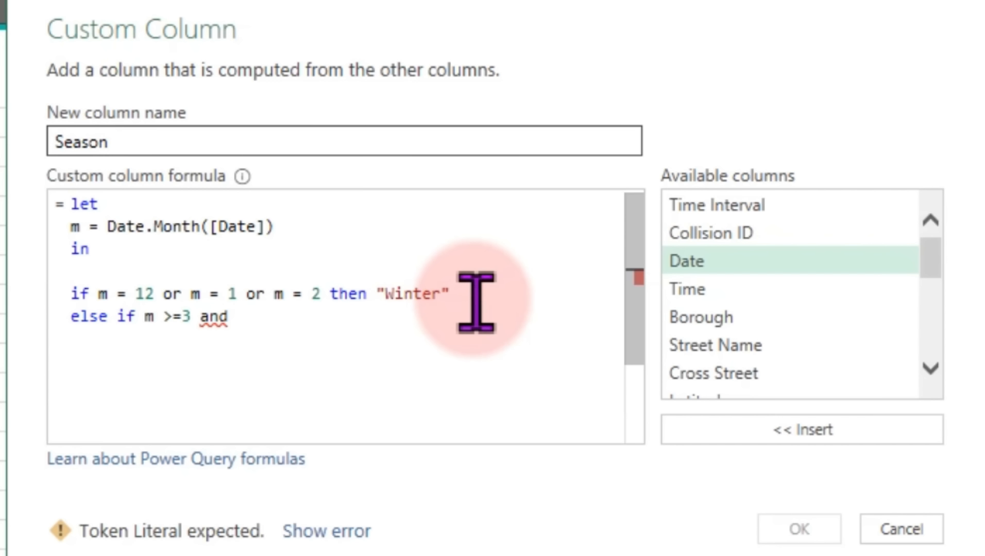
{"action": "type", "text": " m "}
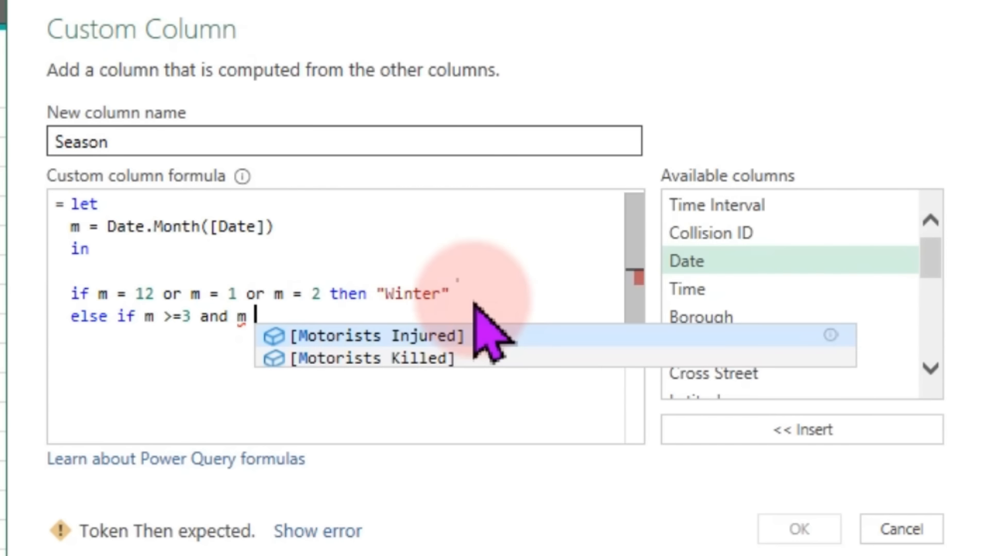
{"action": "type", "text": "<=5"}
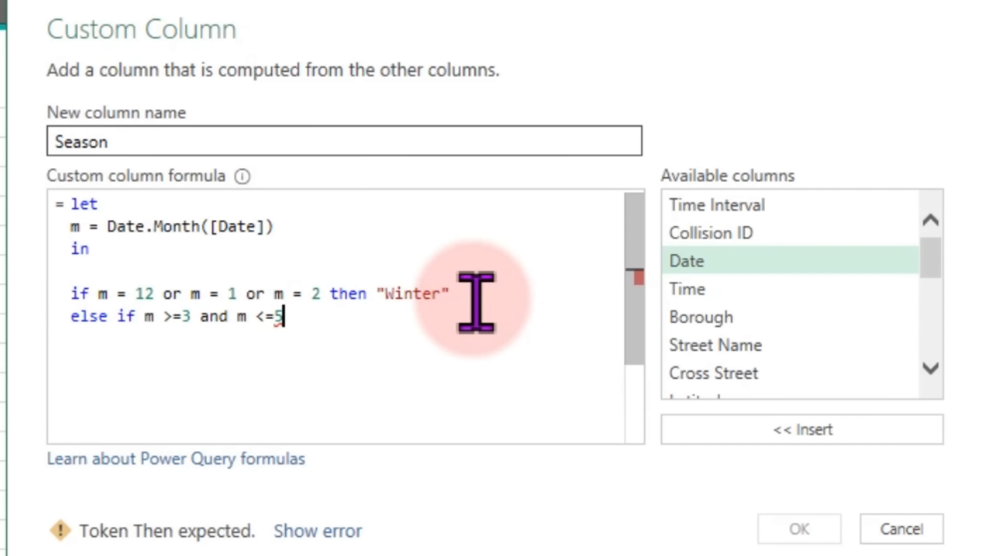
- Make the months 3 to 5 condition return "Spring" and begin a new line below it
{"action": "type", "text": " then "}
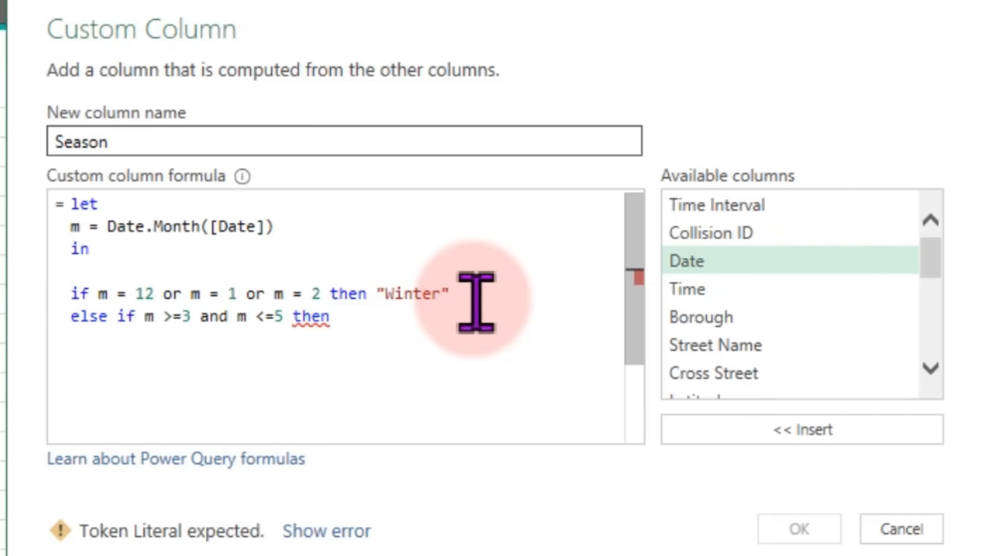
{"action": "type", "text": "\"Sprin"}
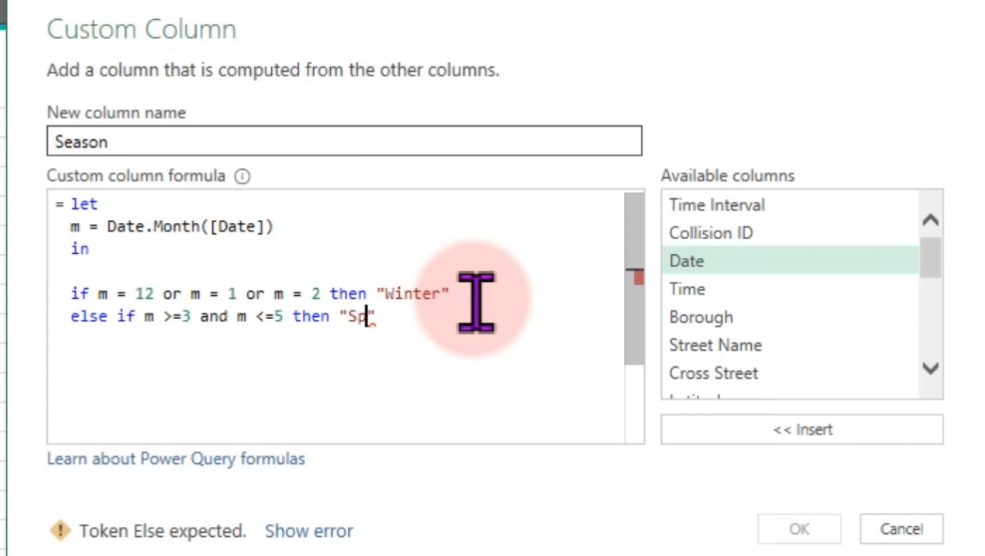
{"action": "type", "text": "g"}
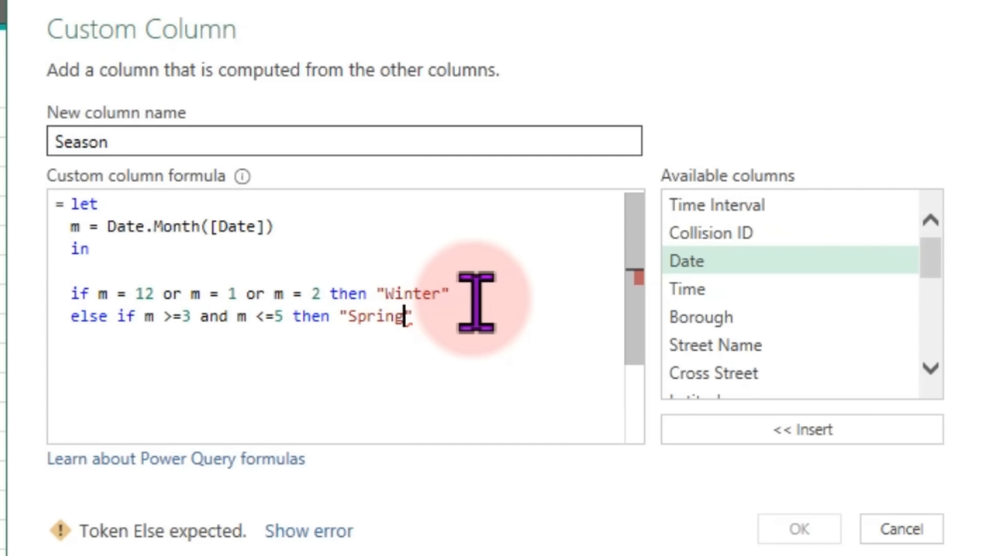
{"action": "type", "text": "\""}
{"action": "key", "text": "Return"}
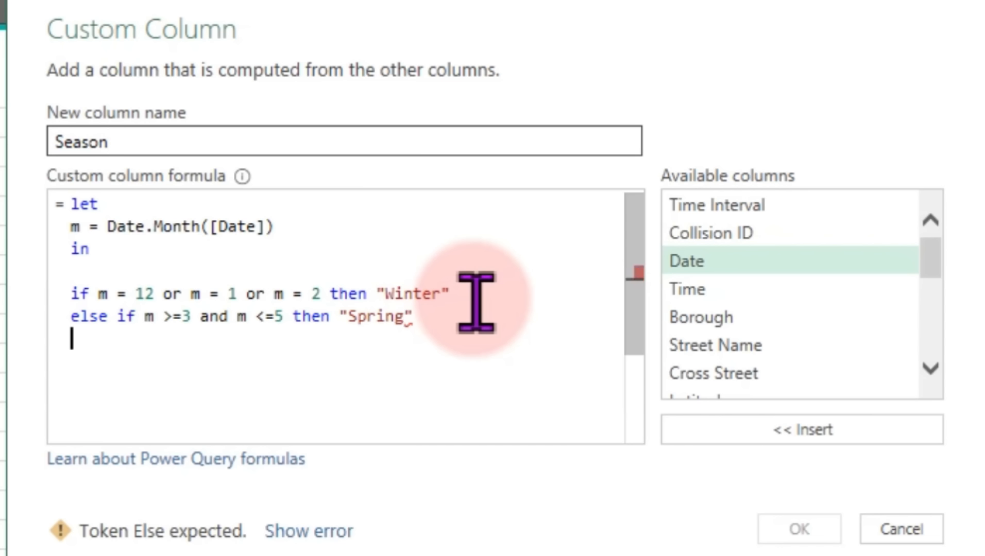
- Add an else if condition testing whether m is >= 6 and m is <=8 below the Spring line
{"action": "type", "text": "else "}
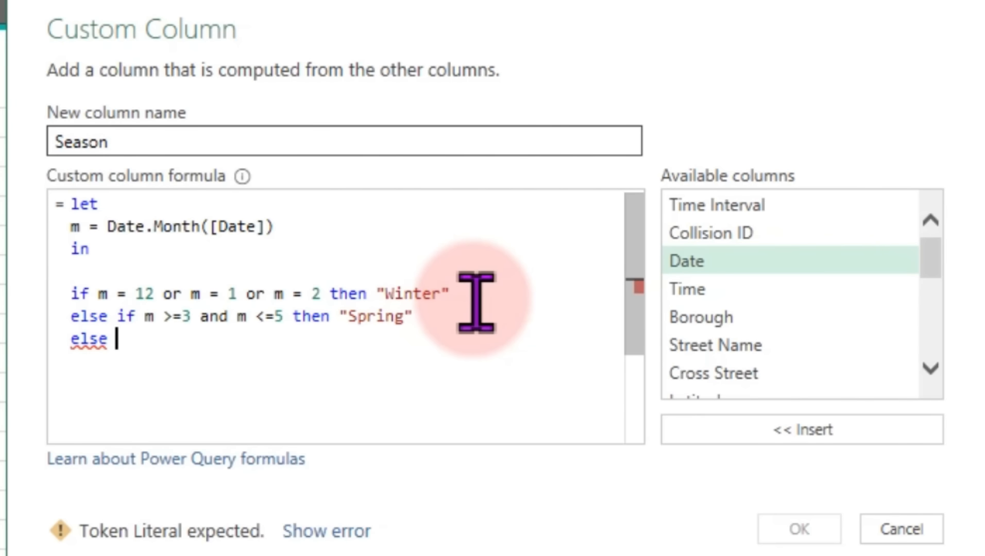
{"action": "type", "text": "if m>"}
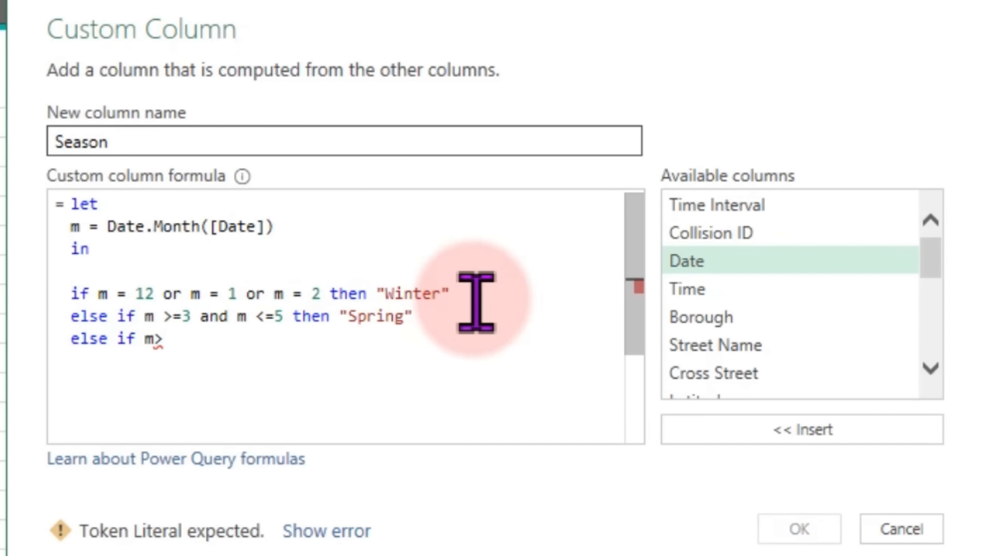
{"action": "key", "text": "BackSpace"}
{"action": "type", "text": ">= 6"}
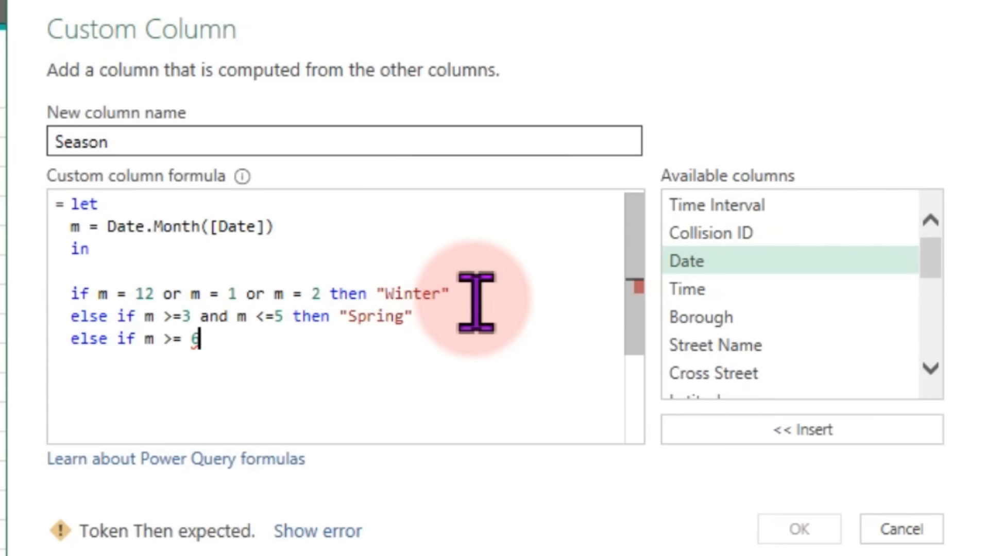
{"action": "type", "text": " and m"}
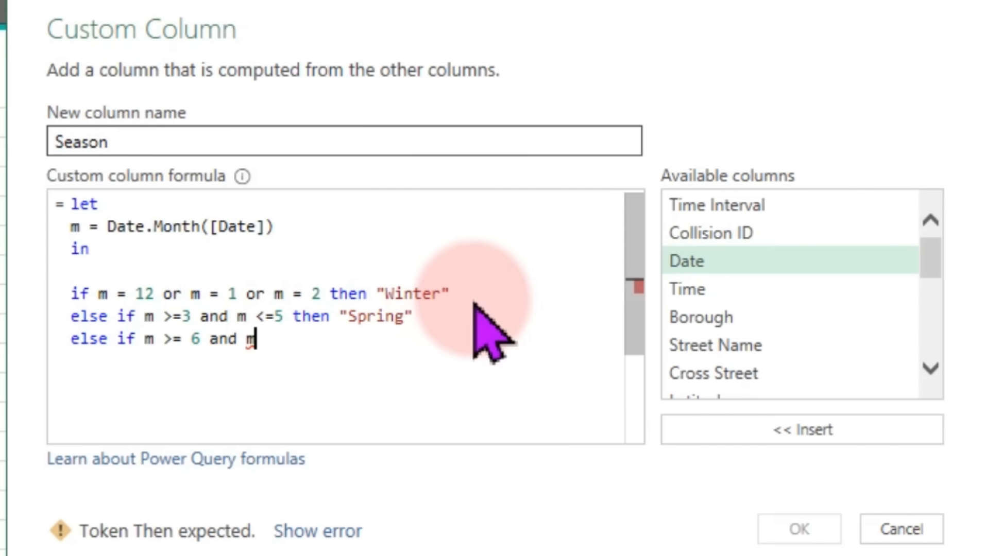
{"action": "type", "text": " <"}
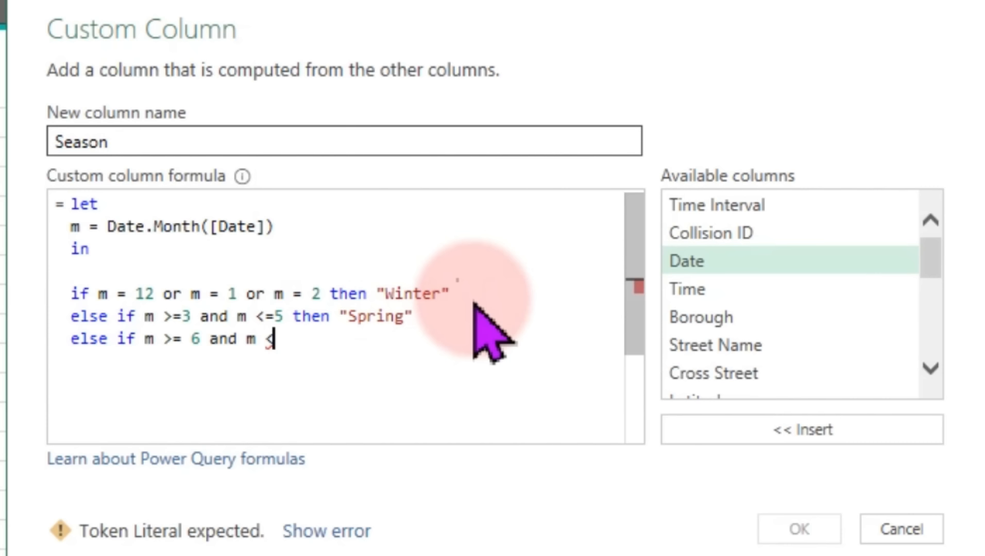
{"action": "type", "text": "="}
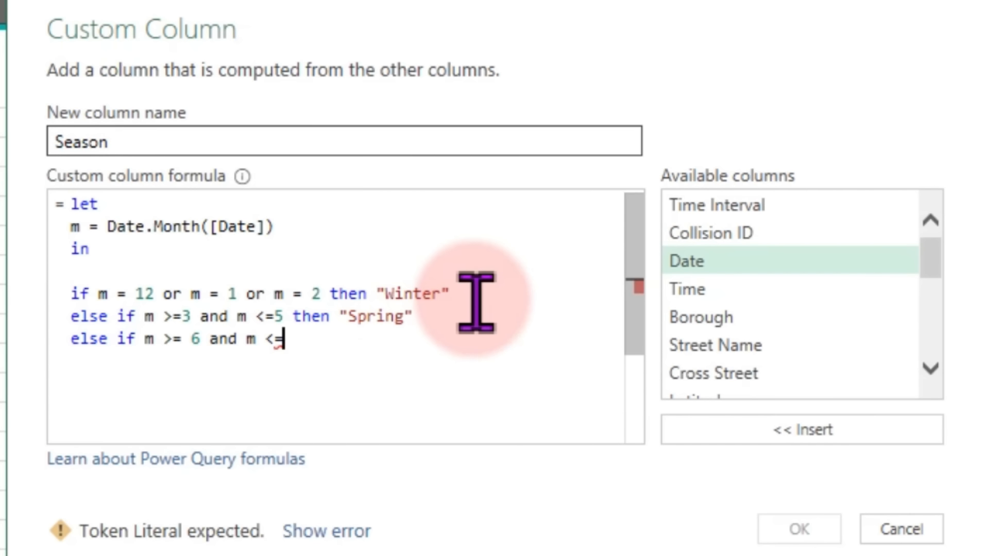
{"action": "type", "text": "8"}
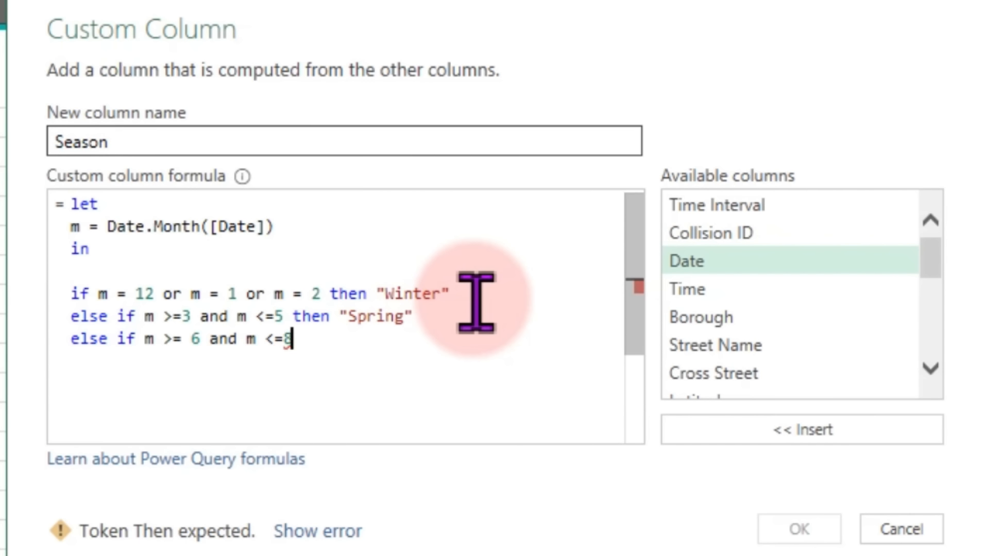
- Make the months 6 to 8 condition return "Summer" and begin a new line below it
{"action": "type", "text": " then"}
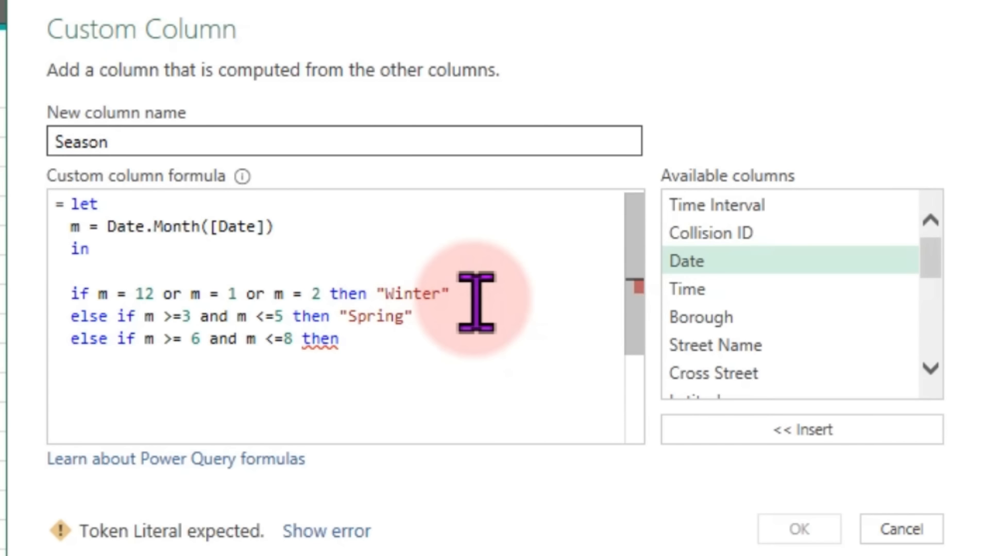
{"action": "type", "text": " \""}
{"action": "type", "text": "Summ"}
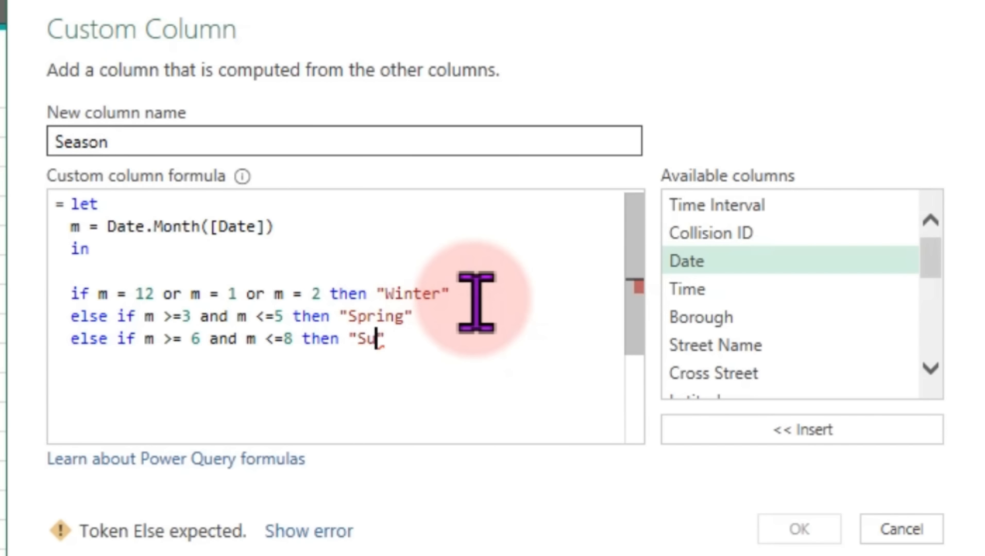
{"action": "type", "text": "er"}
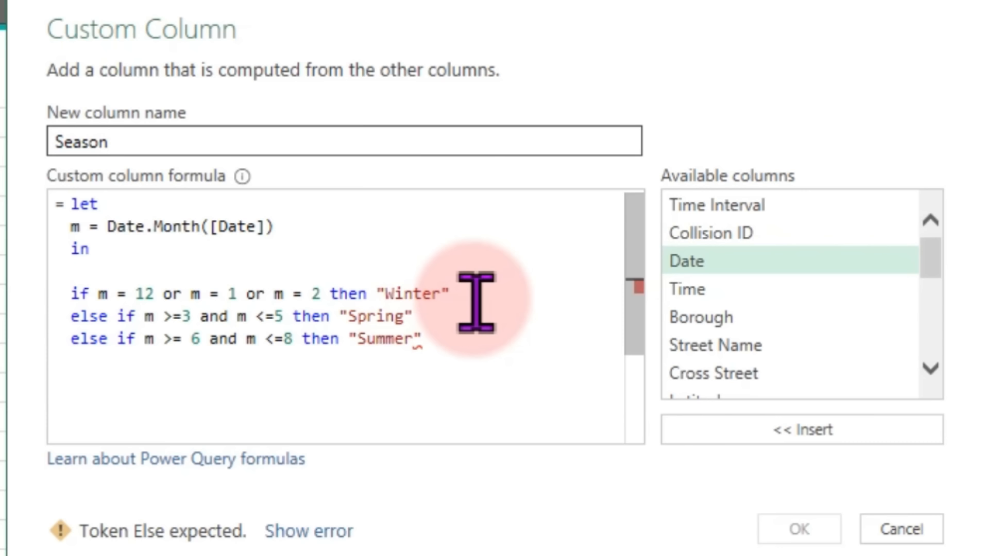
{"action": "key", "text": "End"}
{"action": "key", "text": "Return"}
- Finish the season formula with an else branch that returns "Autumn"
{"action": "type", "text": "else "}
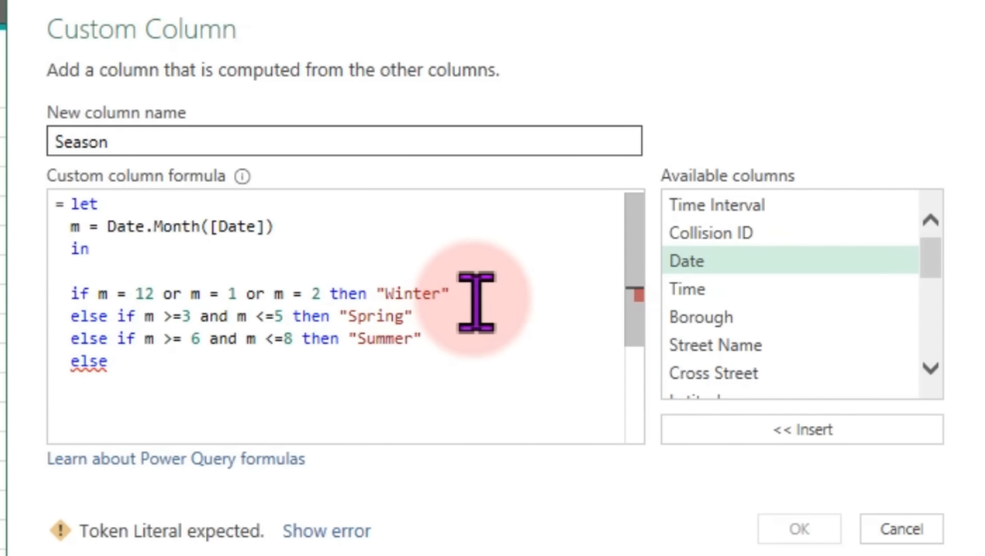
{"action": "type", "text": "\"Au"}
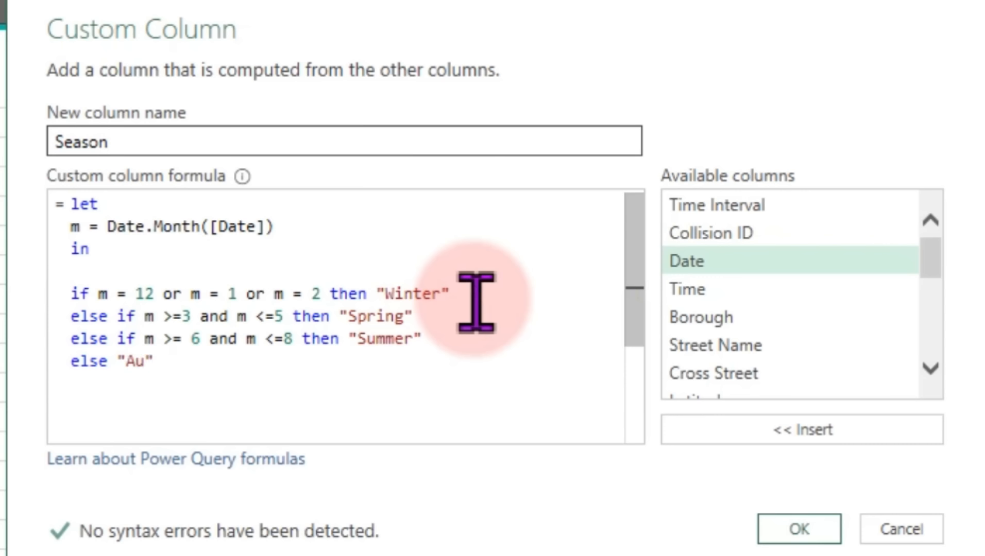
{"action": "type", "text": "tumn"}
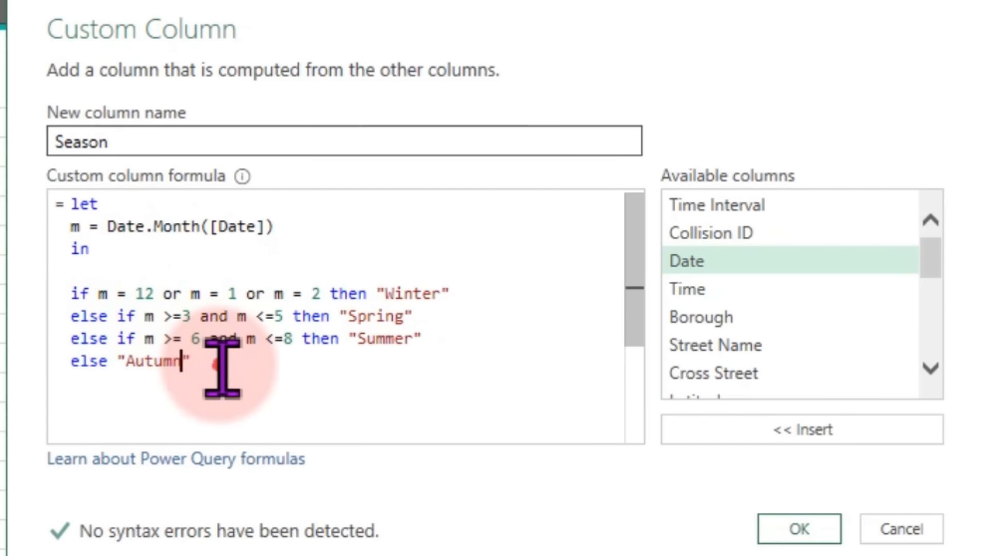
{"action": "left_click", "coordinate": [264, 364]}
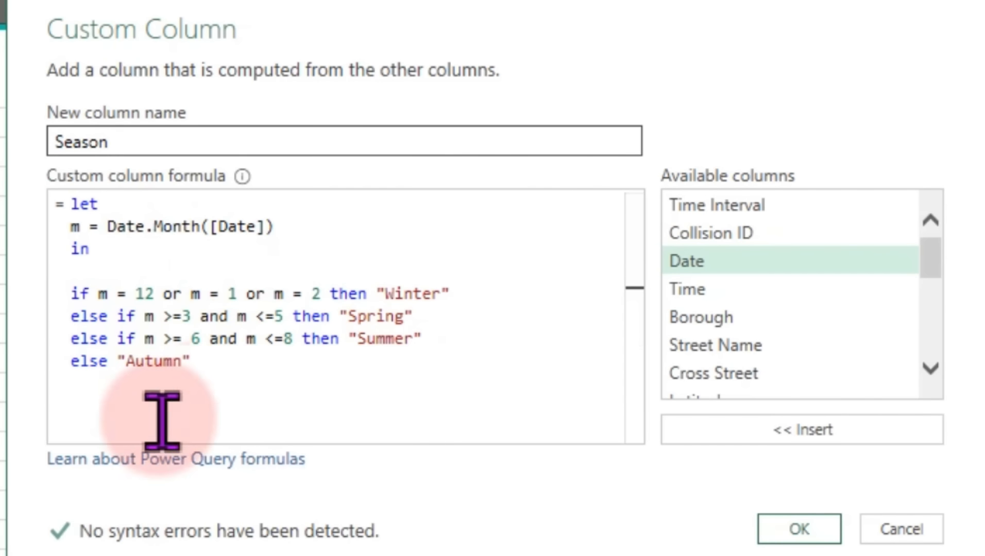
- Copy and remove the else "Autumn" line, and paste it back below the Summer condition
{"action": "left_click_drag", "start_coordinate": [226, 347], "coordinate": [73, 362]}
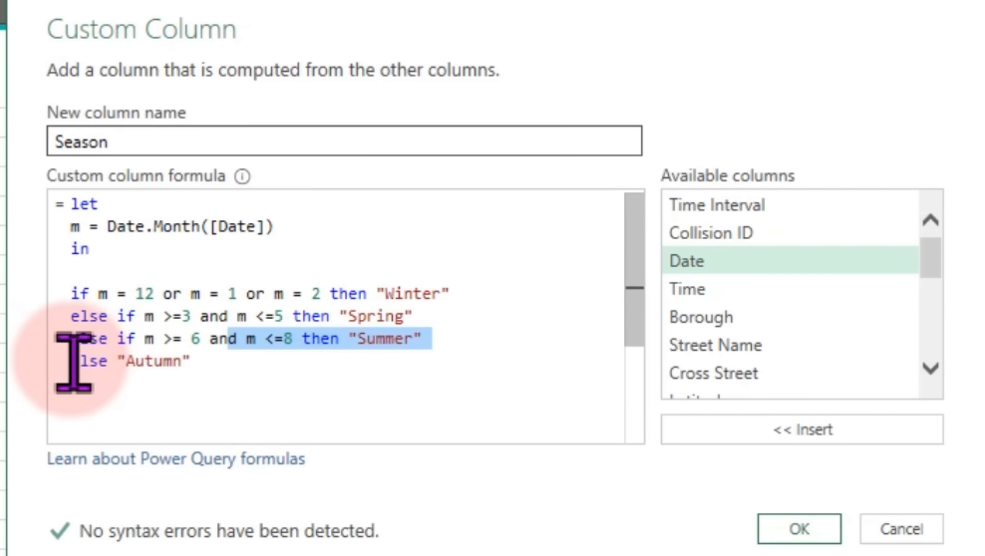
{"action": "left_click", "coordinate": [204, 369]}
{"action": "left_click_drag", "start_coordinate": [204, 369], "coordinate": [17, 369]}
{"action": "key", "text": "ctrl+c"}
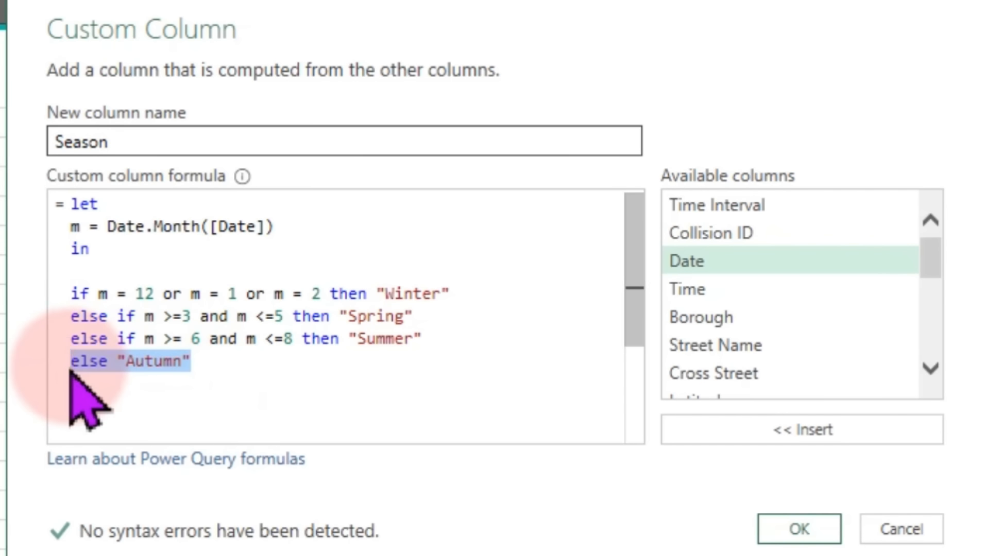
{"action": "key", "text": "BackSpace"}
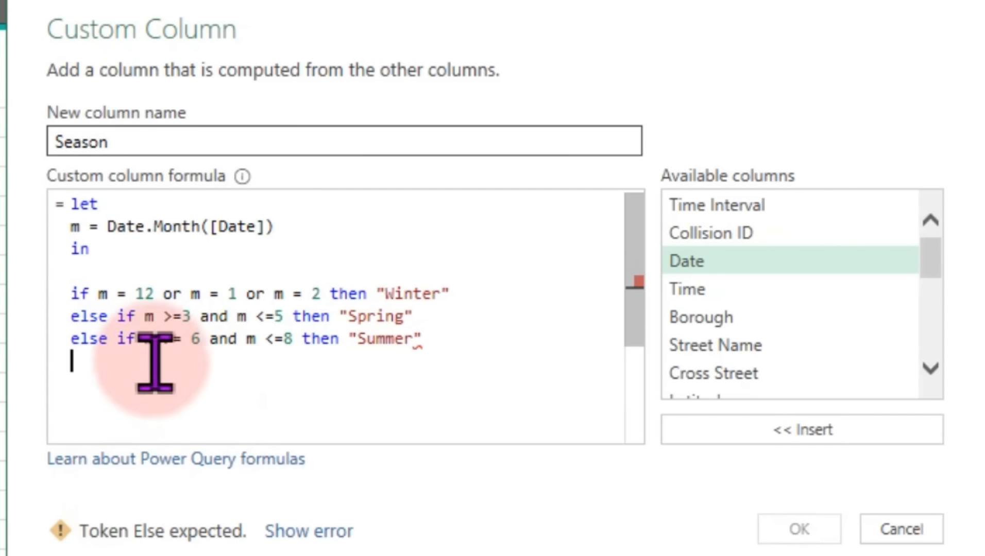
{"action": "left_click", "coordinate": [302, 335]}
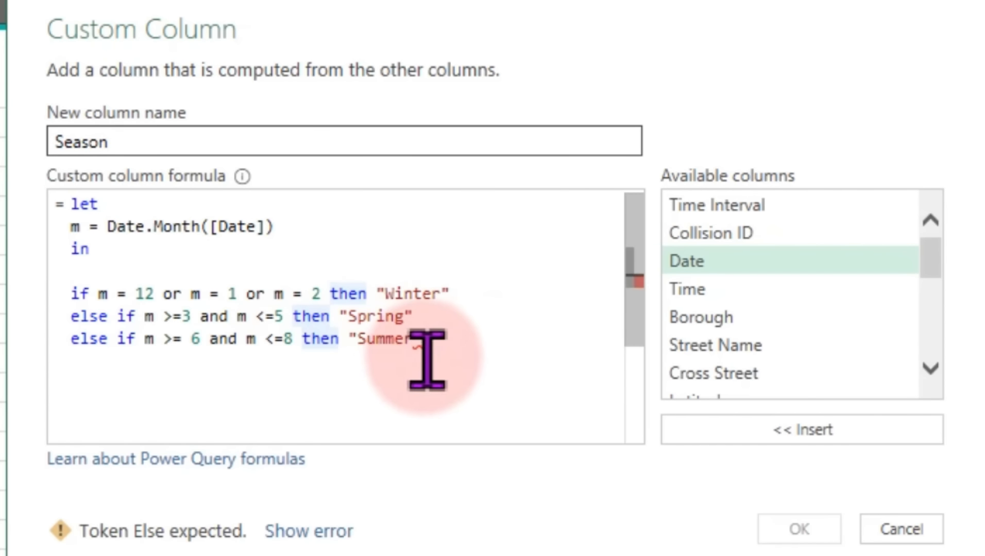
{"action": "left_click", "coordinate": [127, 380]}
{"action": "key", "text": "ctrl+v"}
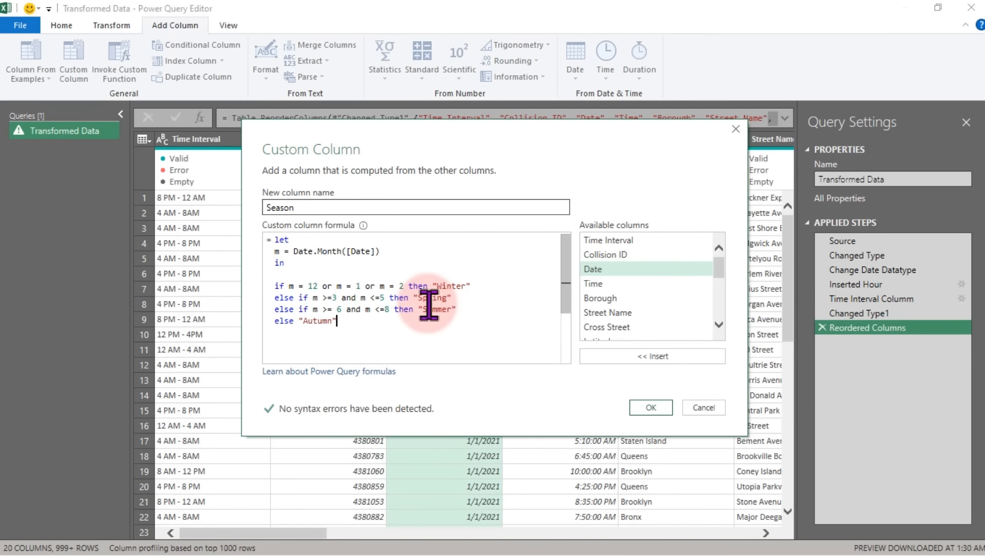
- Create the Season custom column and check its distinct values in the filter list without applying a filter
{"action": "left_click", "coordinate": [651, 408]}
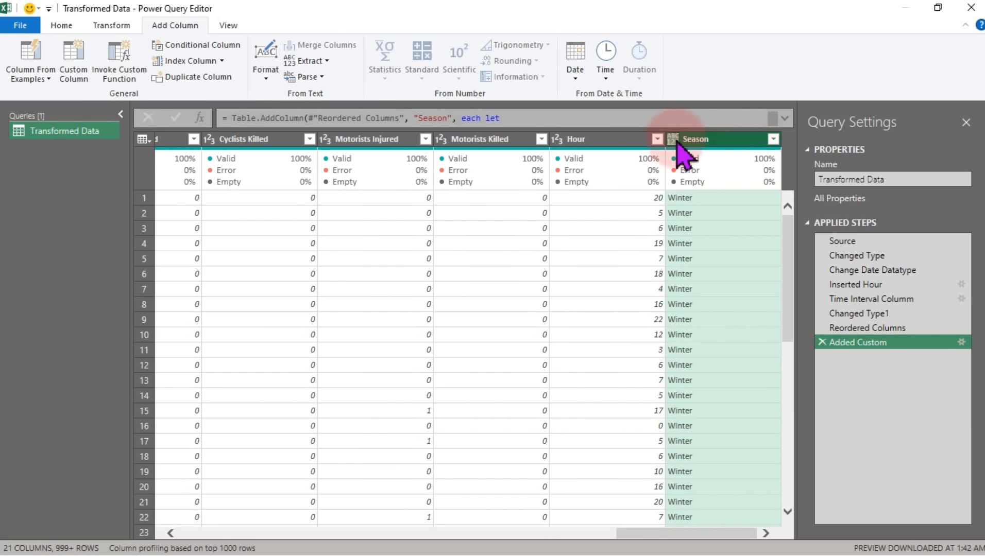
{"action": "left_click", "coordinate": [773, 139]}
{"action": "left_click", "coordinate": [748, 369]}
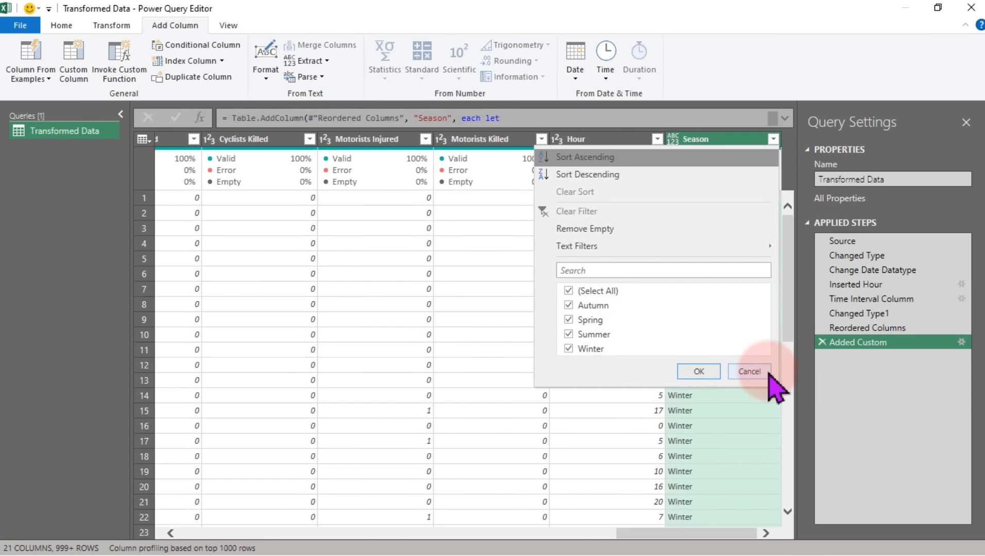
{"action": "left_click", "coordinate": [750, 371]}
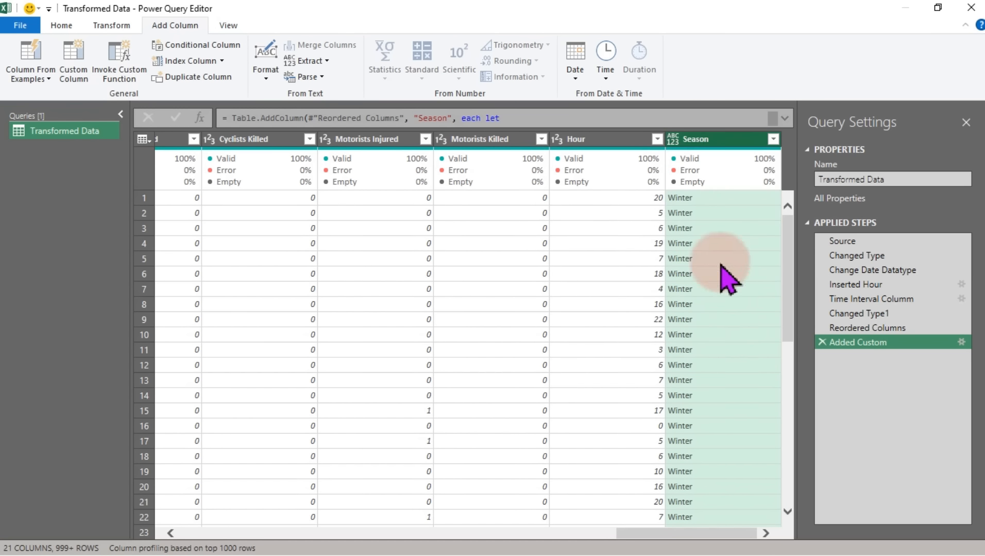
- Set the Season column's data type to Text and rename the Added Custom step as "Season Column"
{"action": "left_click", "coordinate": [673, 140]}
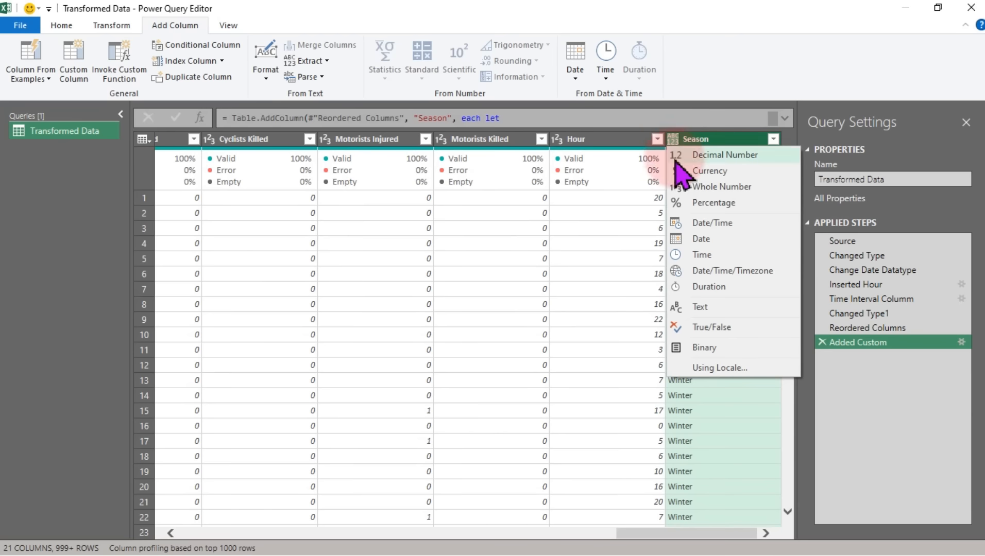
{"action": "left_click", "coordinate": [704, 307]}
{"action": "mouse_move", "coordinate": [850, 343]}
{"action": "left_mouse_down"}
{"action": "mouse_move", "coordinate": [873, 369]}
{"action": "mouse_move", "coordinate": [866, 344]}
{"action": "left_mouse_up"}
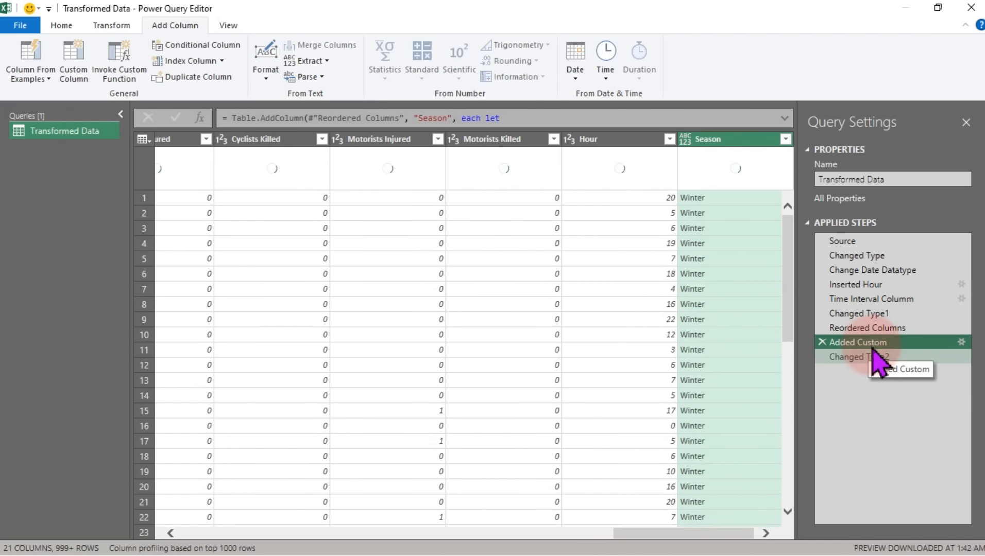
{"action": "right_click", "coordinate": [866, 342]}
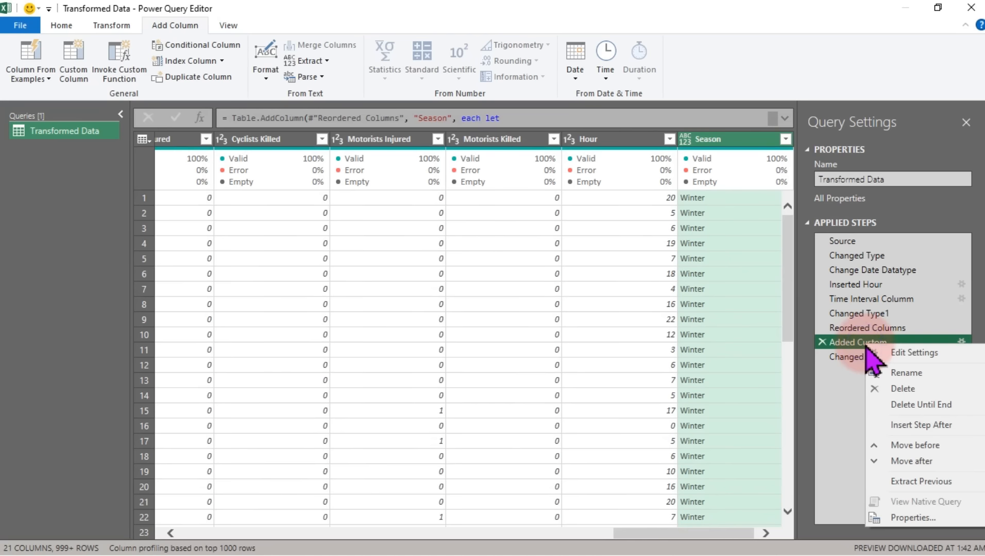
{"action": "left_click", "coordinate": [919, 373]}
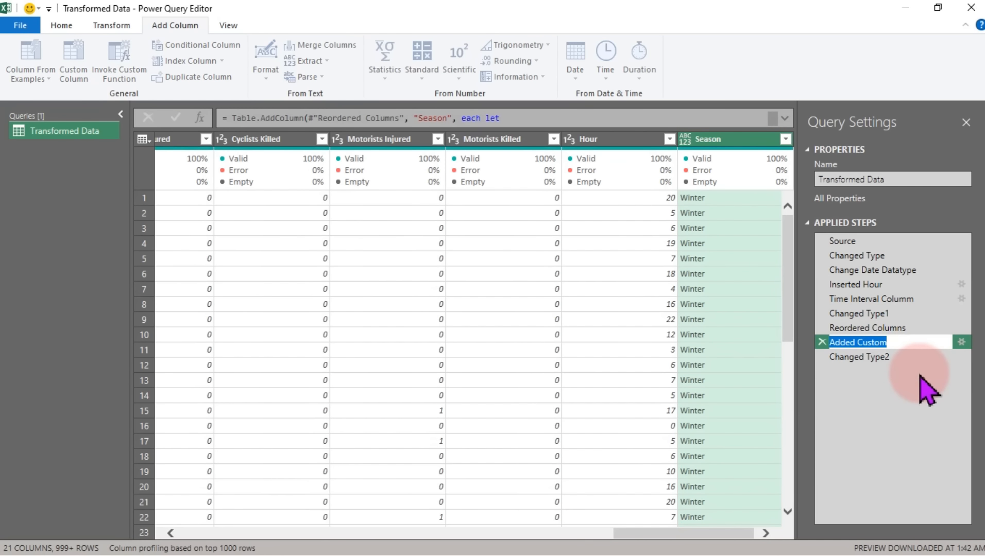
{"action": "type", "text": "Season Column"}
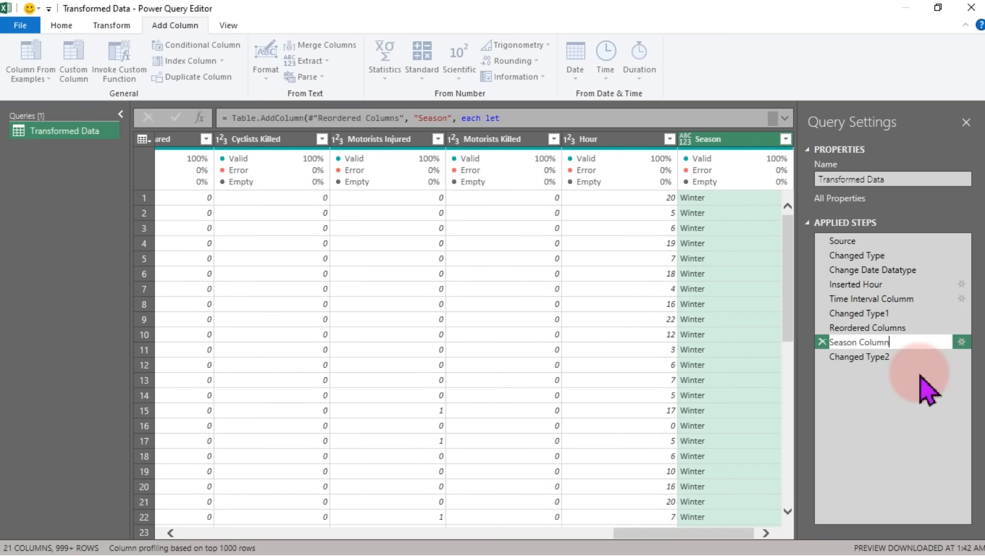
{"action": "key", "text": "Return"}
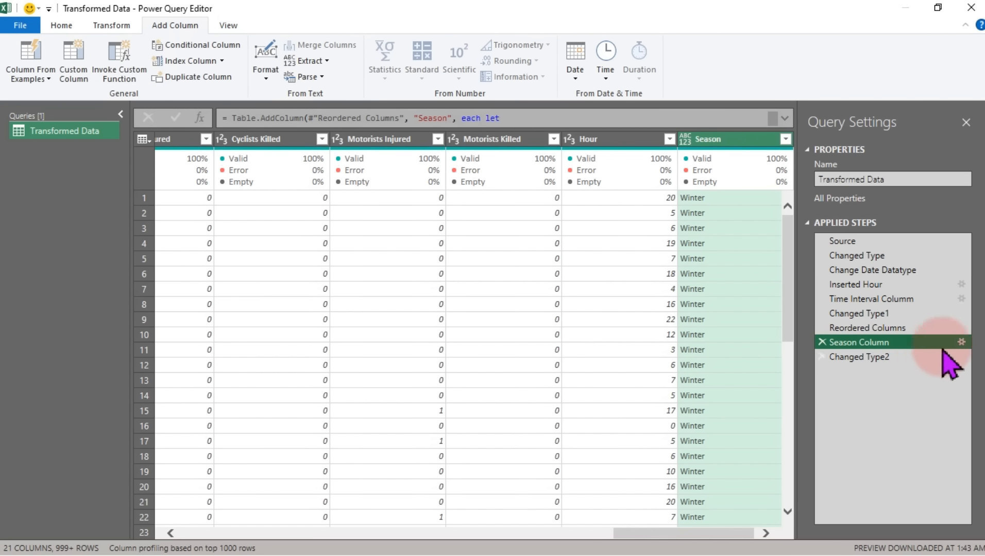
- Reopen the Season Column step's settings to review its formula, and close them without changes
{"action": "double_click", "coordinate": [908, 343]}
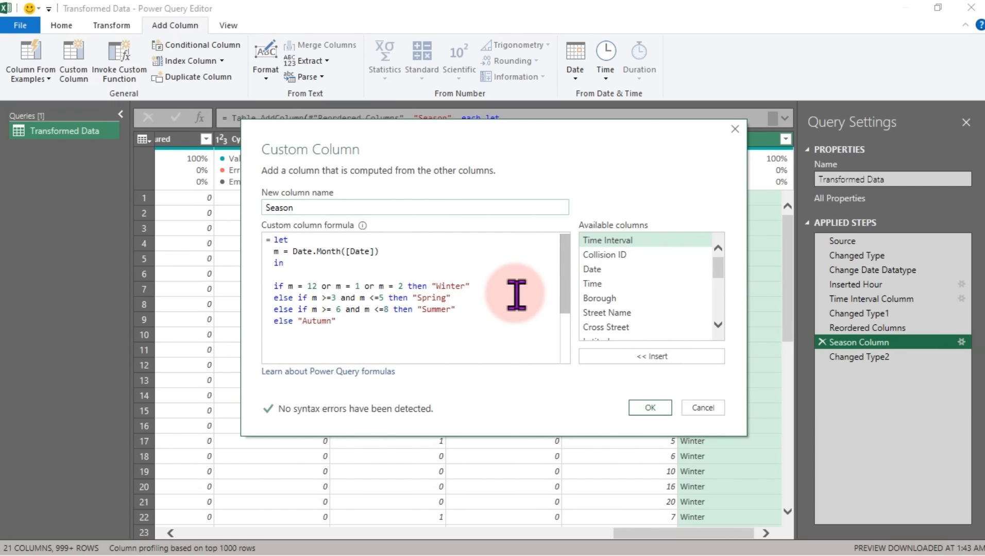
{"action": "left_click", "coordinate": [704, 408]}
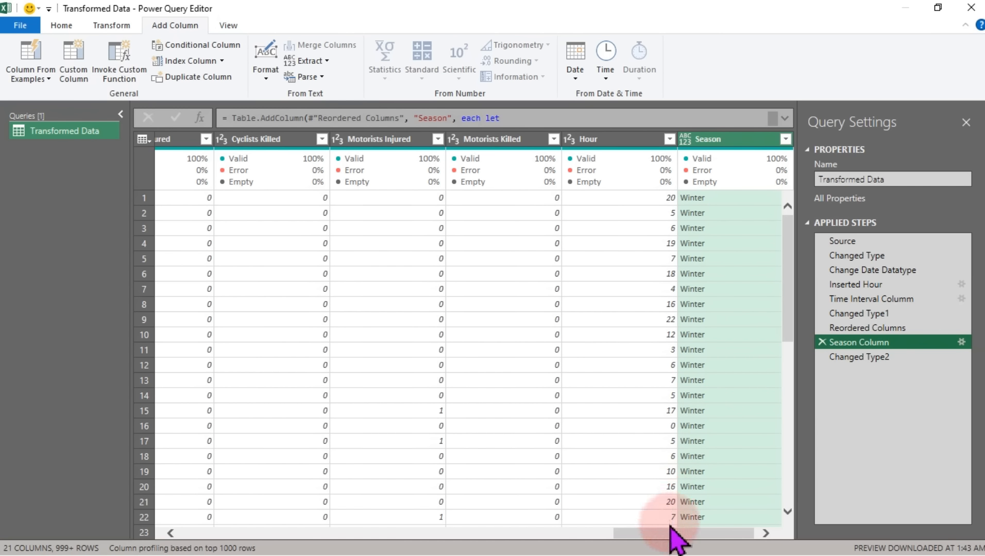
- Switch column quality off and back on, and enable the column profile in the data preview
{"action": "left_click_drag", "start_coordinate": [666, 535], "coordinate": [188, 549]}
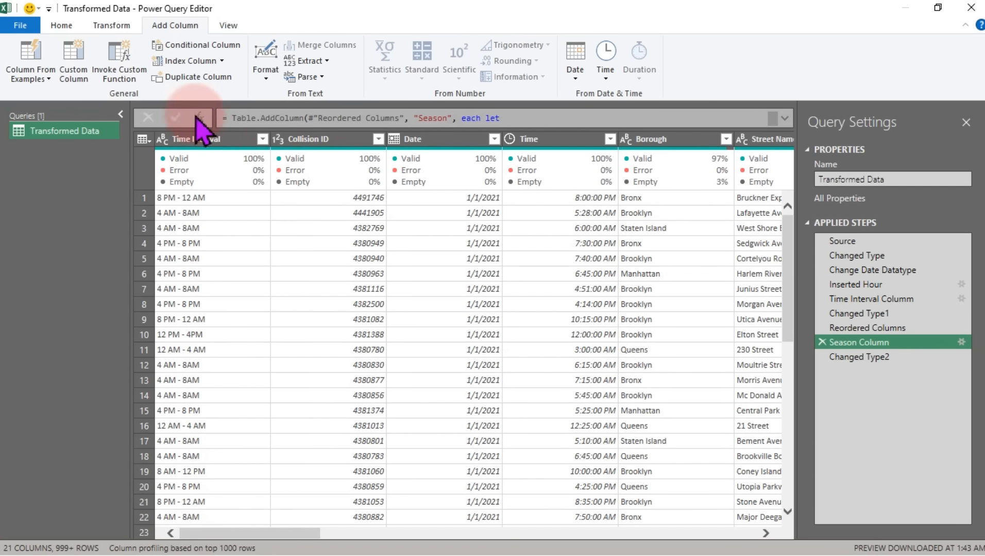
{"action": "left_click", "coordinate": [230, 25]}
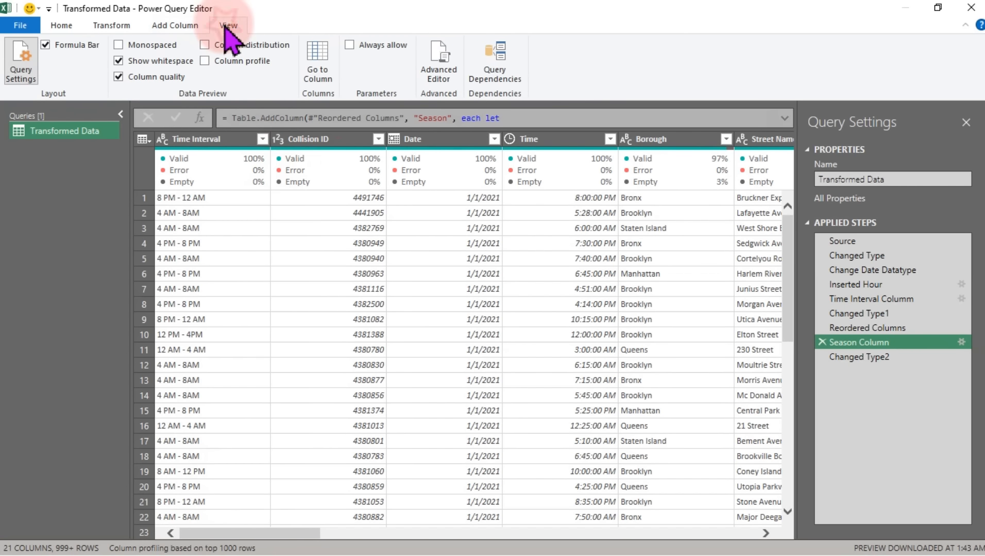
{"action": "left_click", "coordinate": [119, 77]}
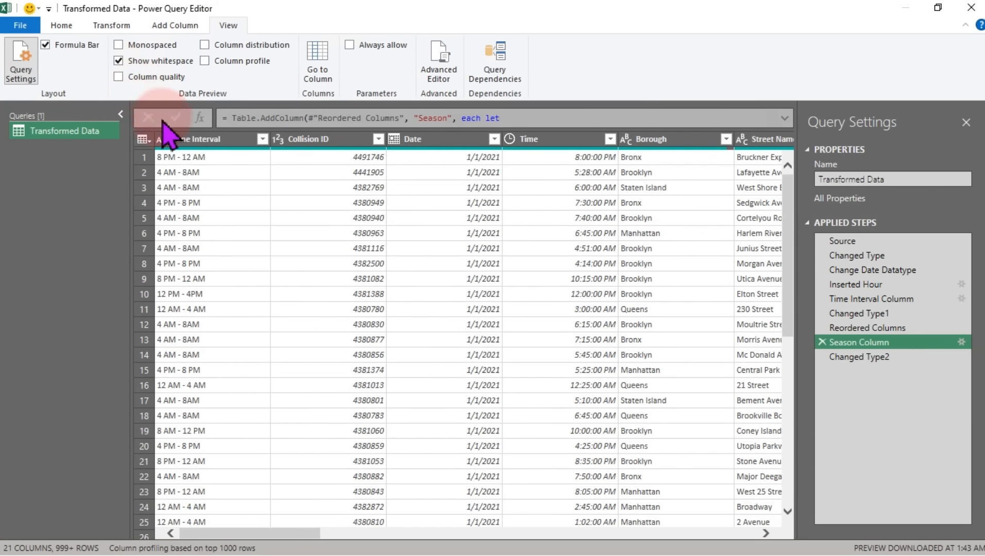
{"action": "left_click", "coordinate": [118, 77]}
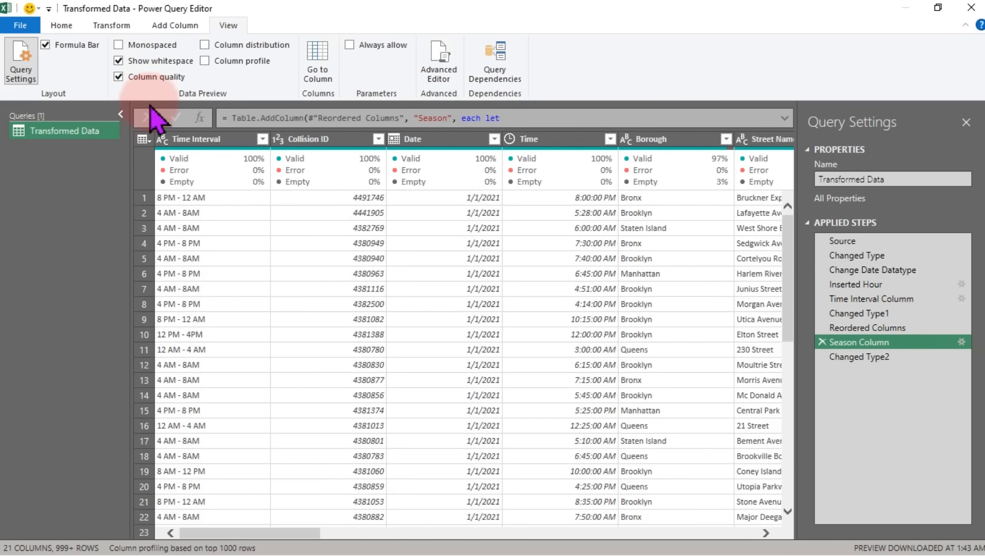
{"action": "left_click", "coordinate": [205, 61]}
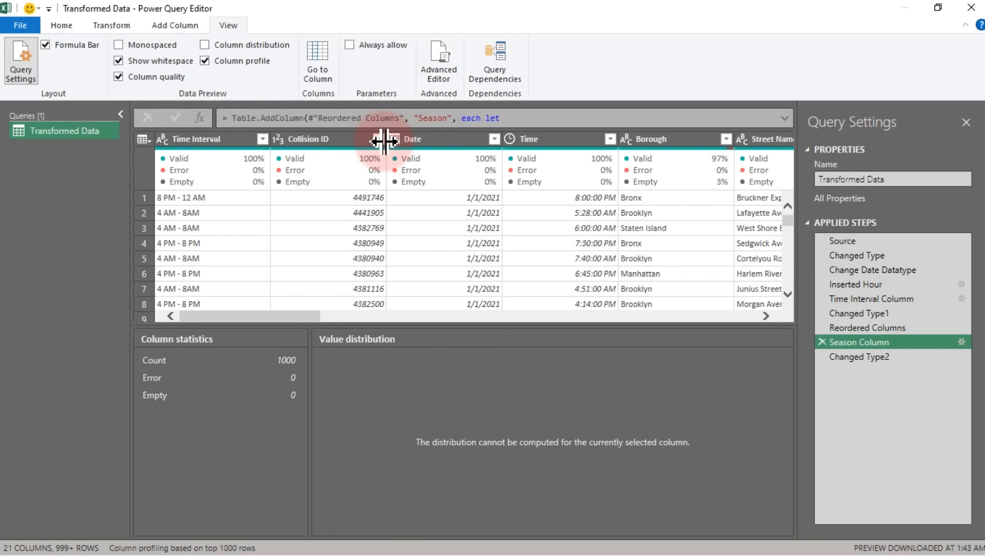
- Examine the column statistics and value distribution of Collision ID and Time Interval, checking the interval labels for inconsistent spacing
{"action": "left_click", "coordinate": [348, 149]}
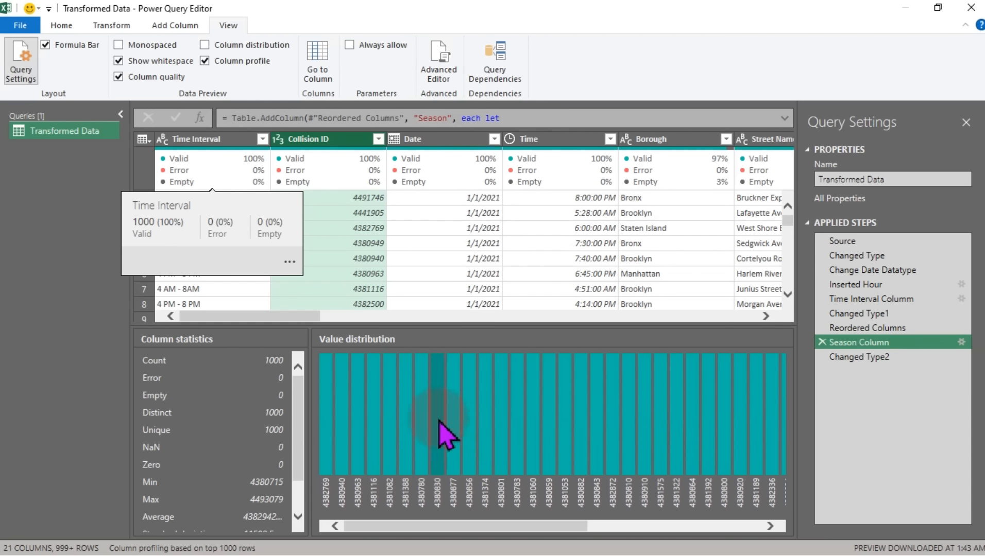
{"action": "left_click", "coordinate": [221, 144]}
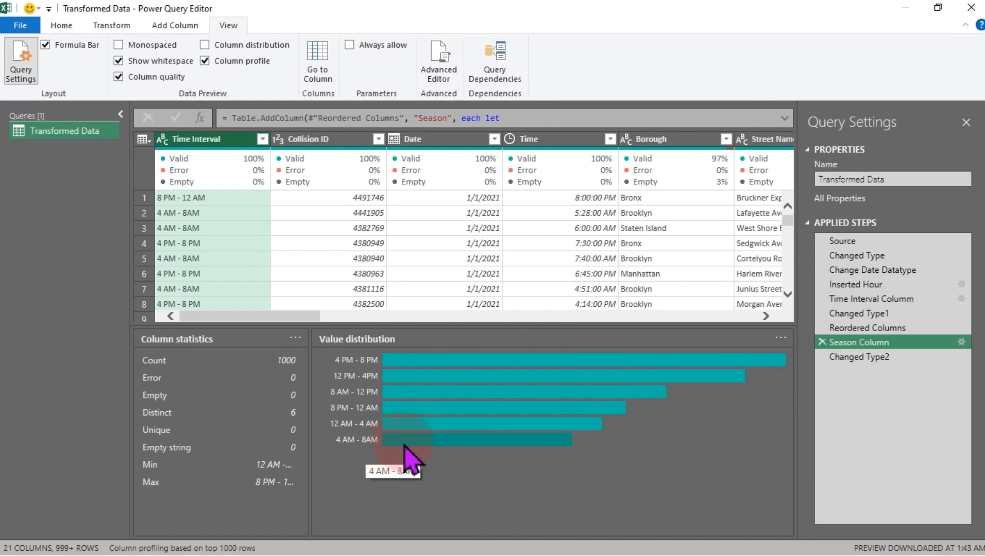
{"action": "mouse_move", "coordinate": [408, 447]}
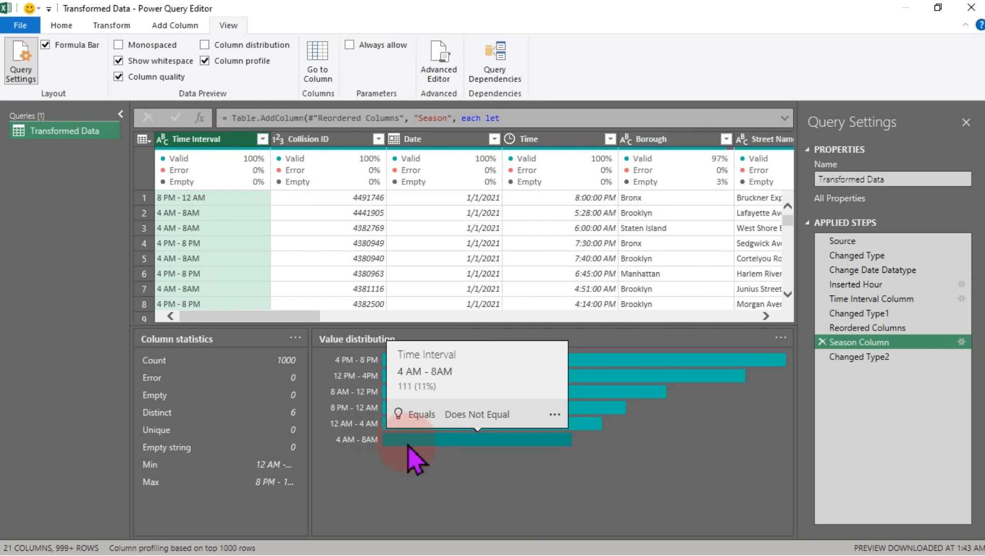
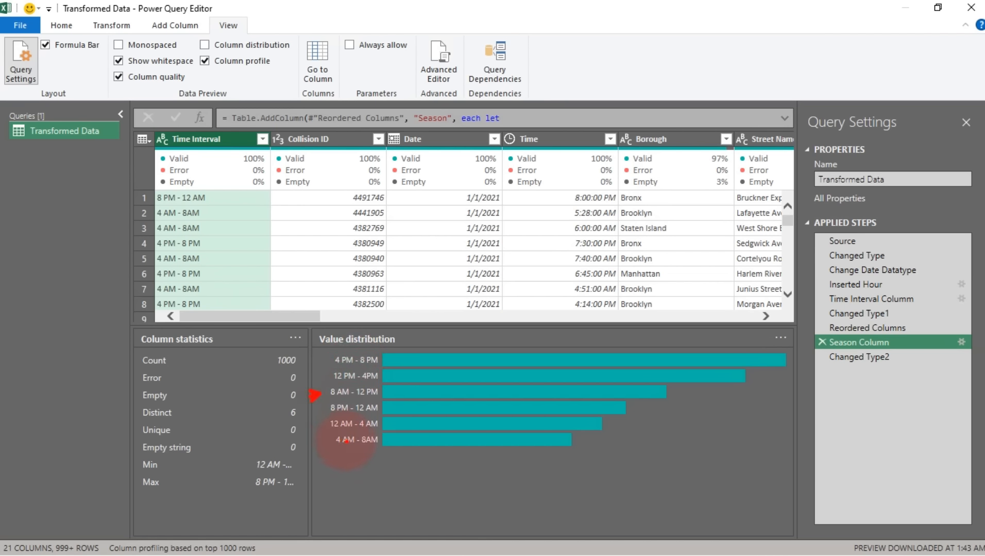
{"action": "left_click_drag", "start_coordinate": [367, 446], "coordinate": [352, 476]}
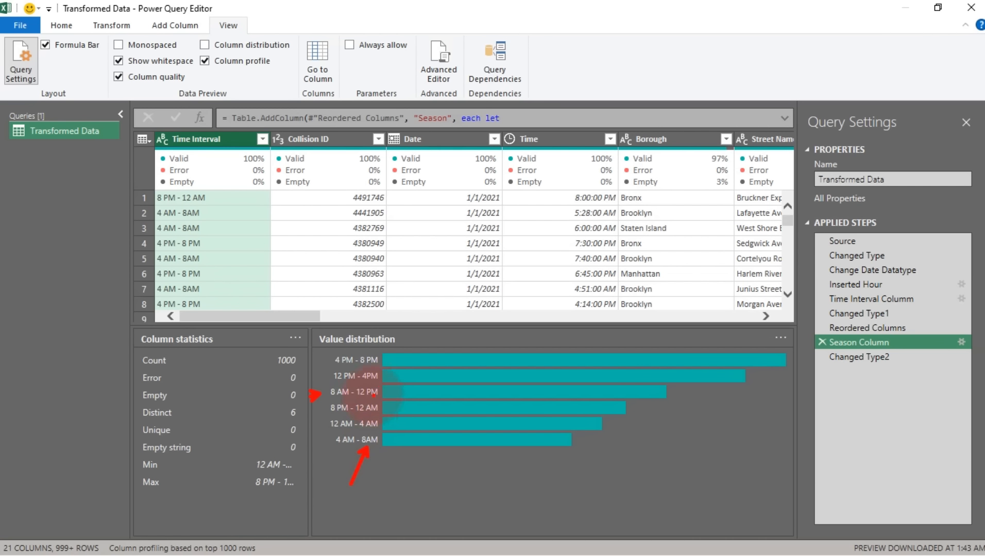
{"action": "left_click_drag", "start_coordinate": [381, 378], "coordinate": [407, 365]}
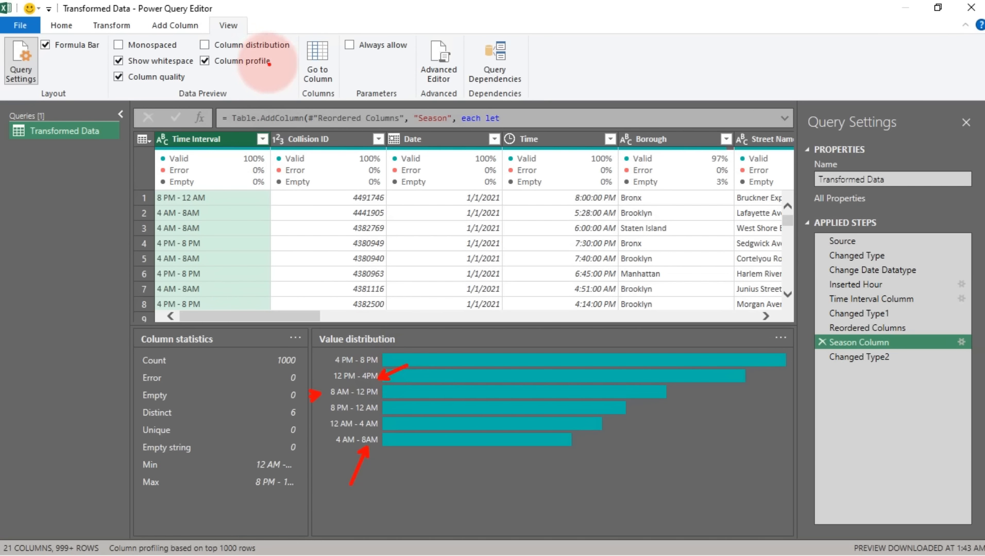
{"action": "left_click_drag", "start_coordinate": [268, 63], "coordinate": [316, 79]}
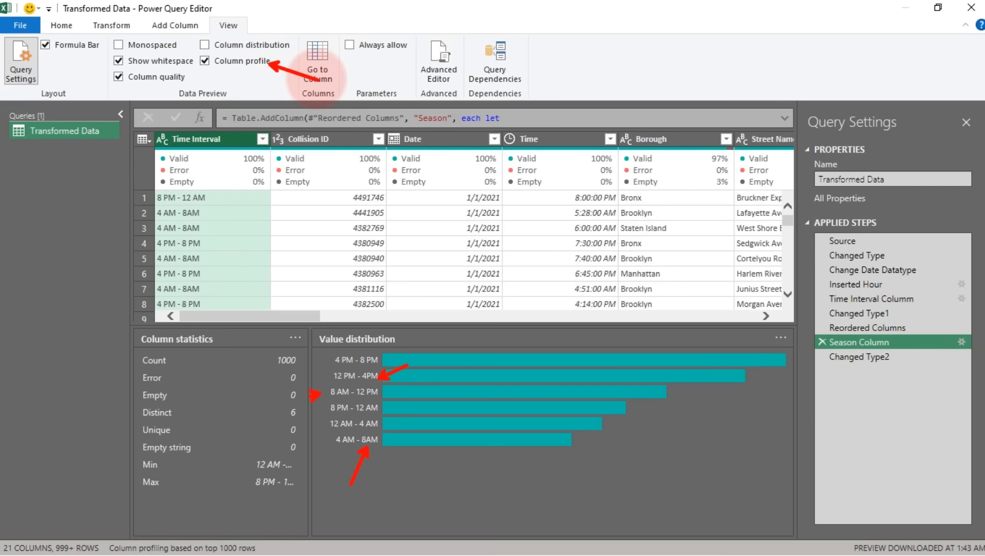
{"action": "key", "text": "Escape"}
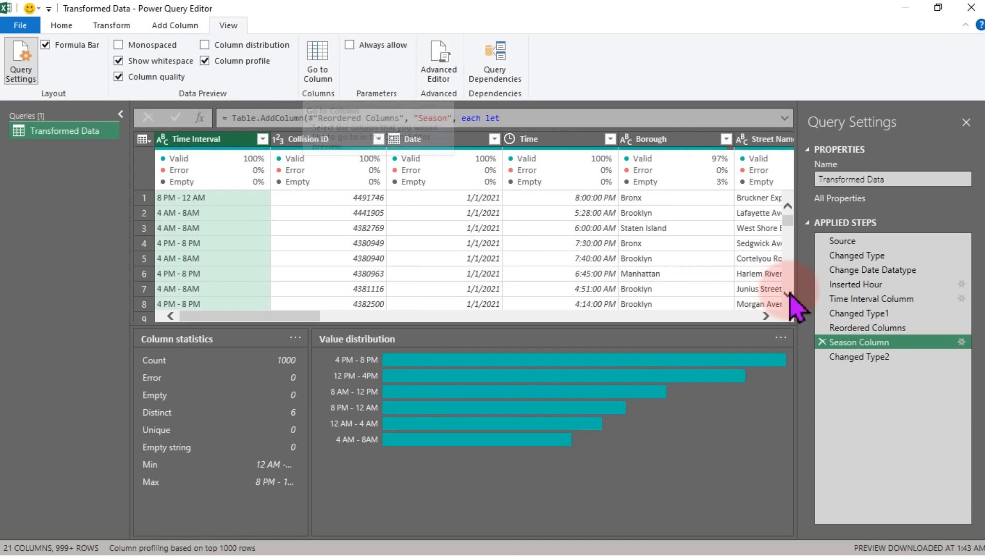
- Edit the Time Interval conditional column so its outputs for below 8 and below 16 read "4 AM - 8 AM" and "12 PM - 4 PM"
{"action": "left_click", "coordinate": [874, 299]}
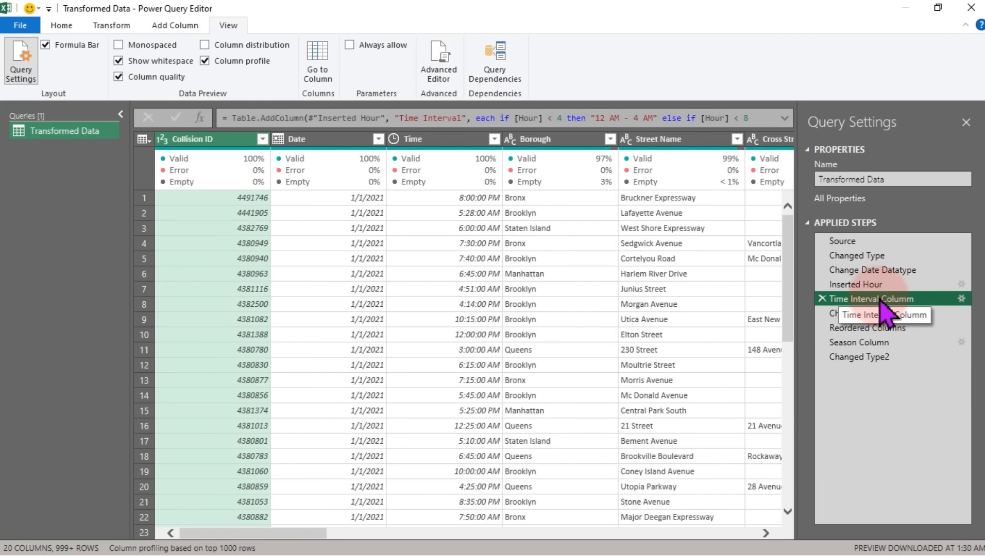
{"action": "left_click", "coordinate": [880, 301]}
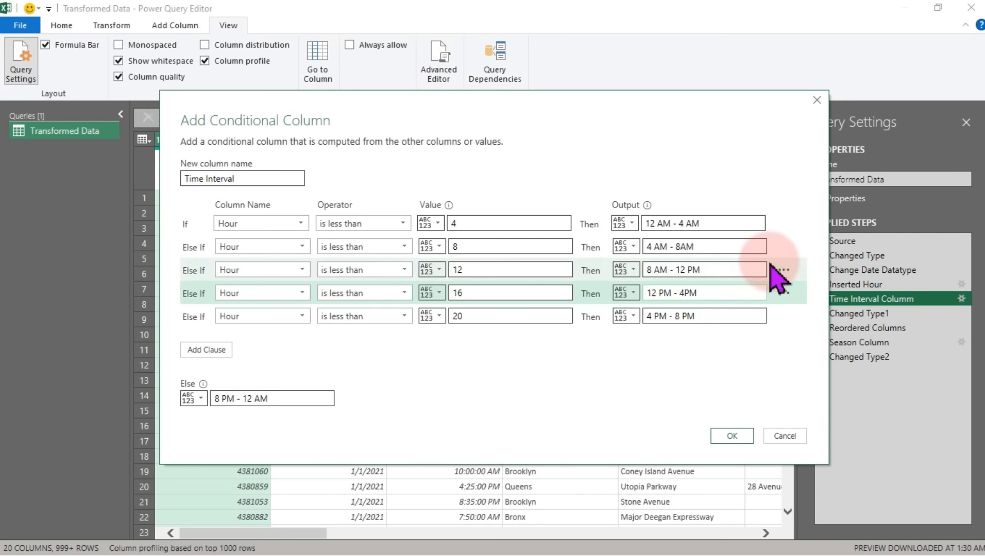
{"action": "left_click", "coordinate": [682, 247]}
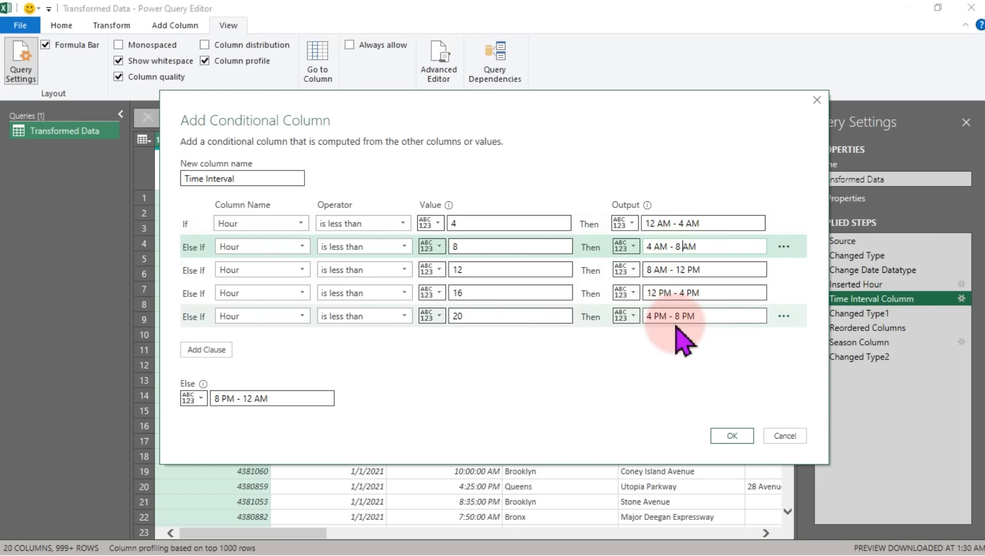
{"action": "left_click", "coordinate": [732, 436]}
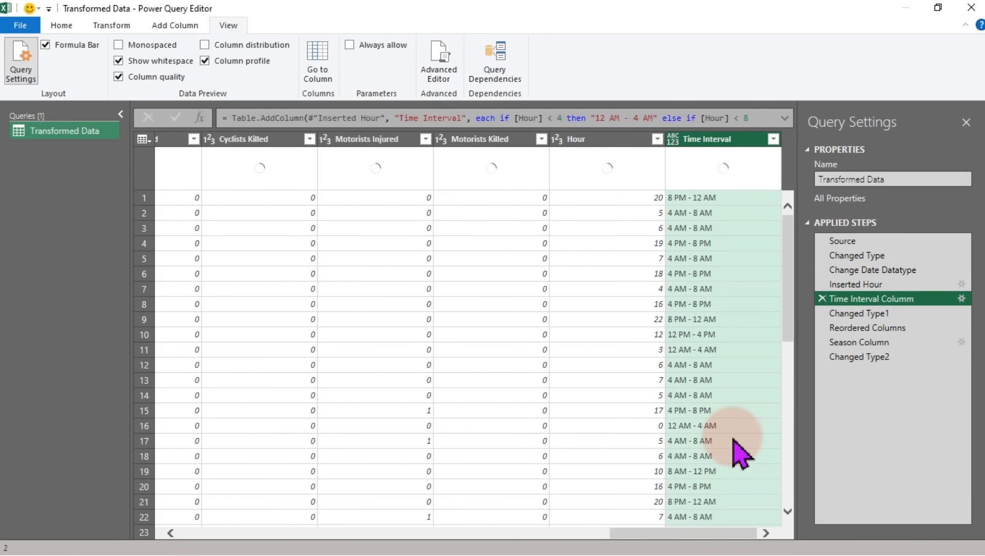
- Return to the Changed Type2 step and examine the Contributing Factor column's statistics and value distribution
{"action": "left_click", "coordinate": [878, 360]}
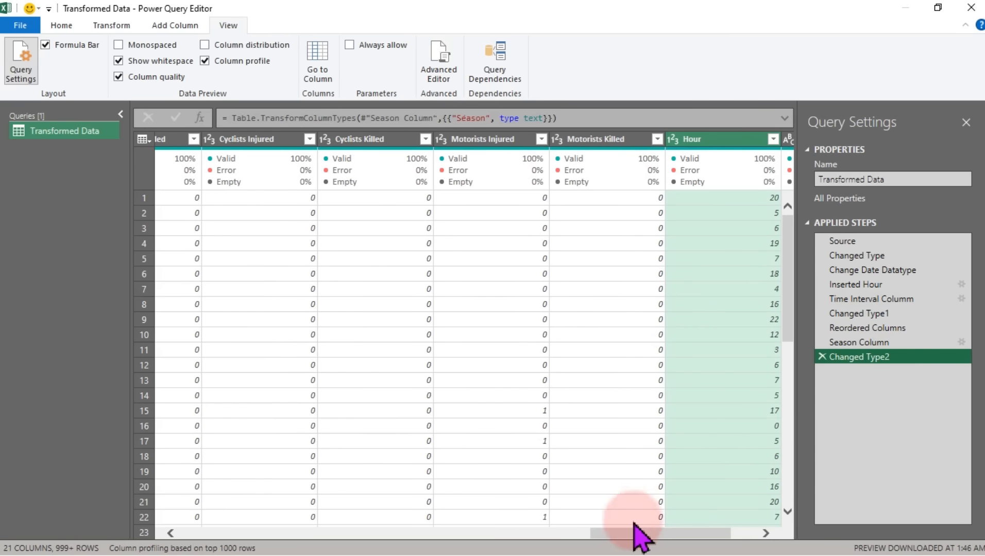
{"action": "left_click_drag", "start_coordinate": [645, 534], "coordinate": [438, 536]}
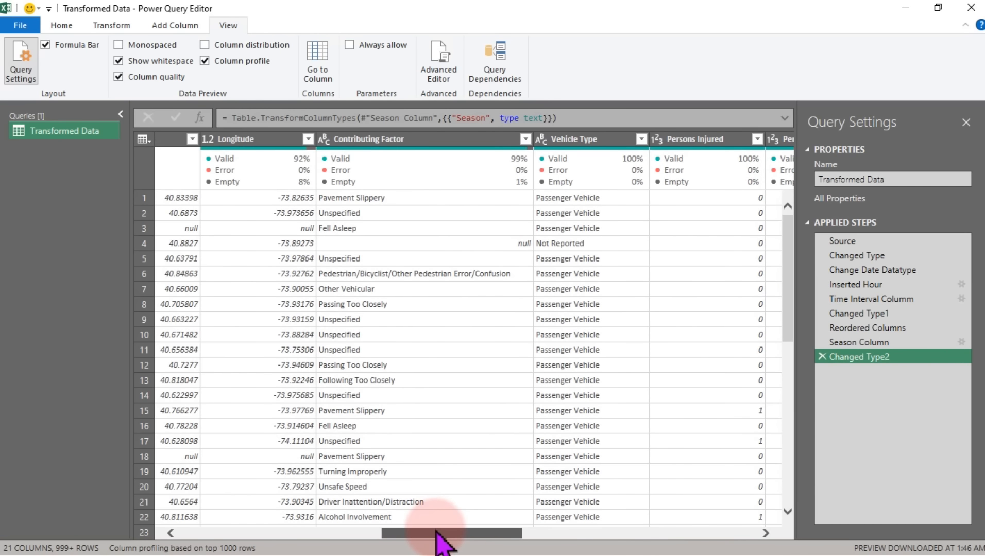
{"action": "left_click", "coordinate": [407, 142]}
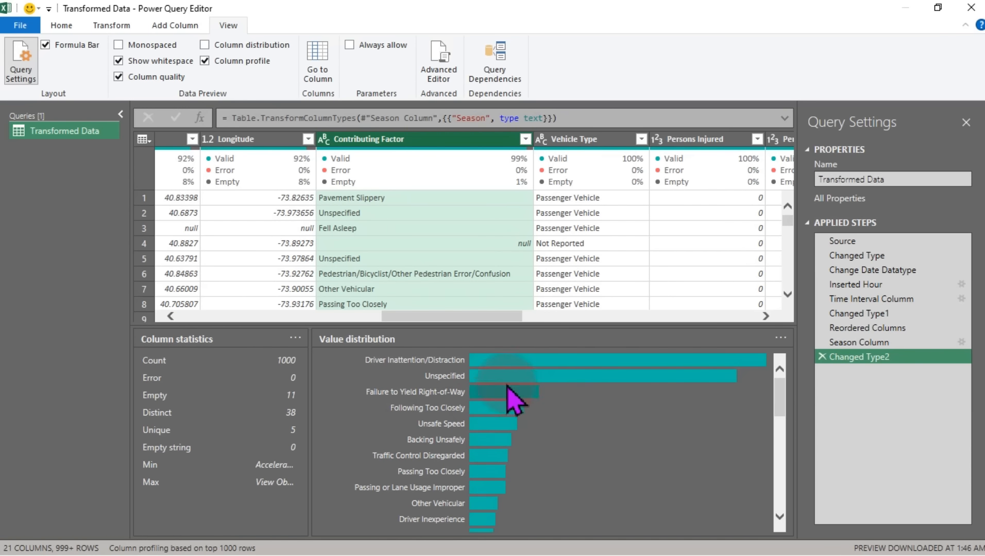
{"action": "mouse_move", "coordinate": [780, 393]}
{"action": "left_mouse_down"}
{"action": "mouse_move", "coordinate": [784, 493]}
{"action": "mouse_move", "coordinate": [780, 387]}
{"action": "left_mouse_up"}
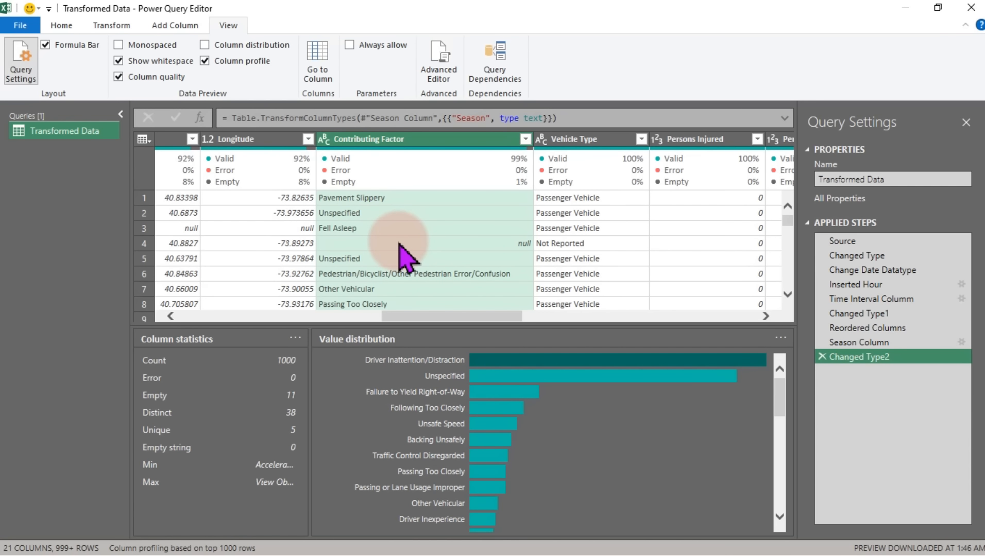
- Replace the null values in the Contributing Factor column with "Unspecified"
{"action": "left_click", "coordinate": [390, 213]}
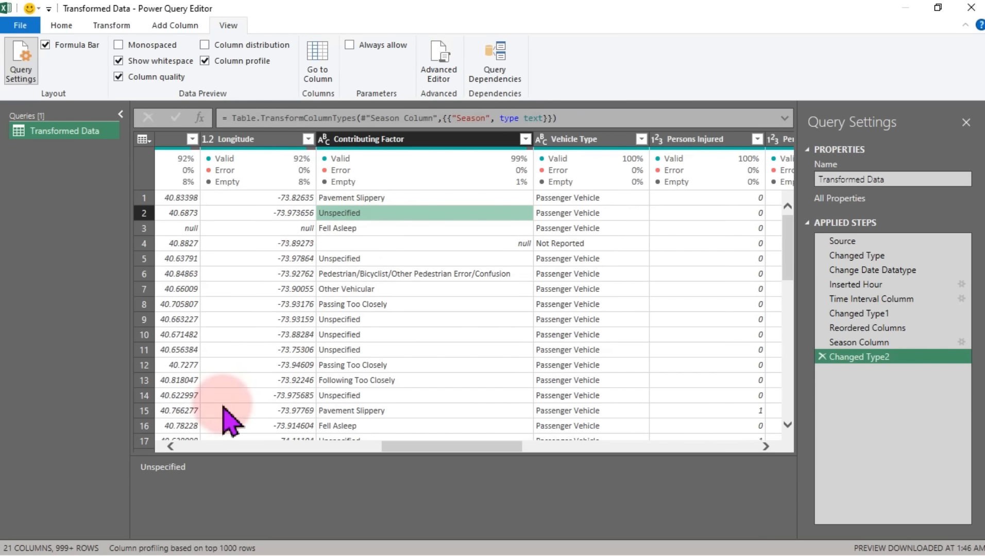
{"action": "double_click", "coordinate": [162, 467]}
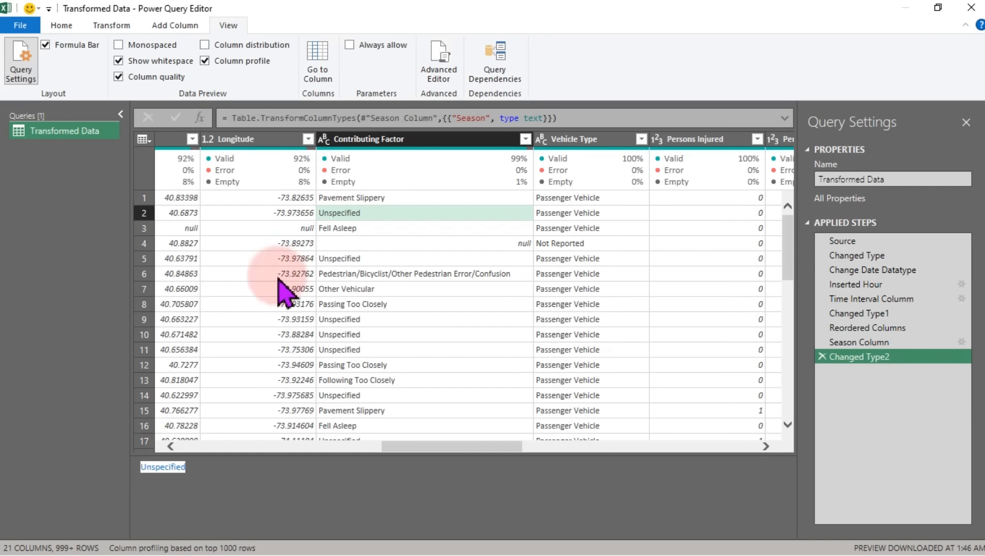
{"action": "left_click", "coordinate": [379, 145]}
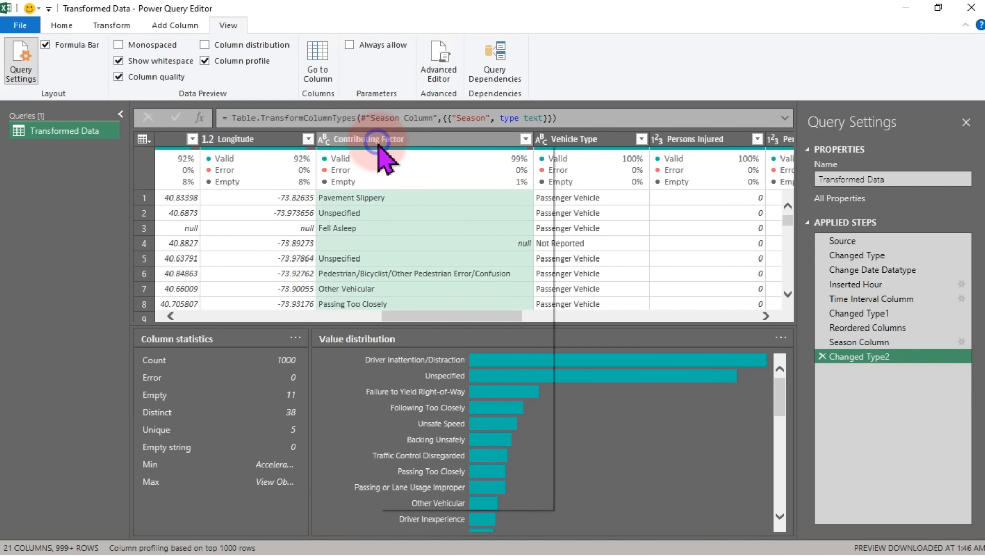
{"action": "right_click", "coordinate": [379, 146]}
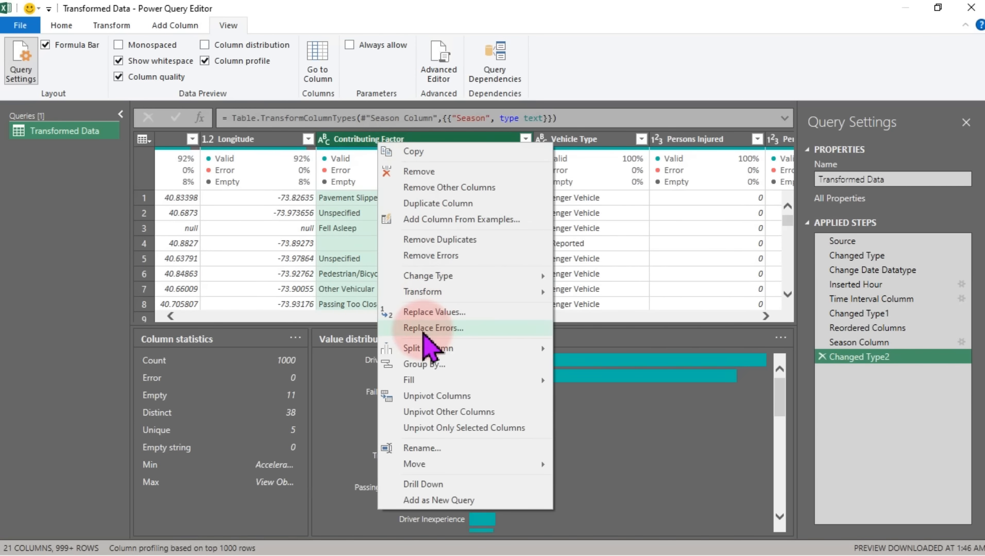
{"action": "left_click", "coordinate": [435, 315]}
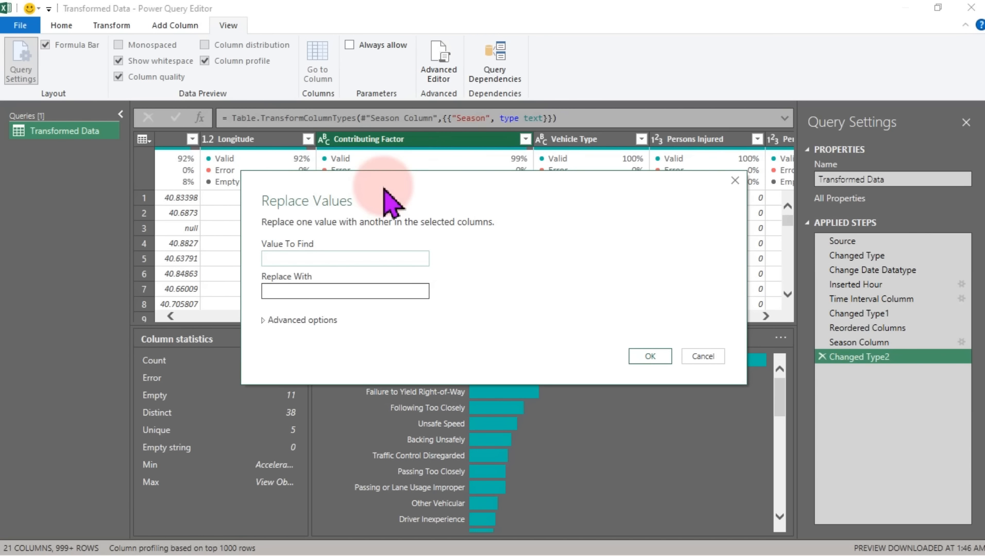
{"action": "left_click_drag", "start_coordinate": [385, 189], "coordinate": [405, 338]}
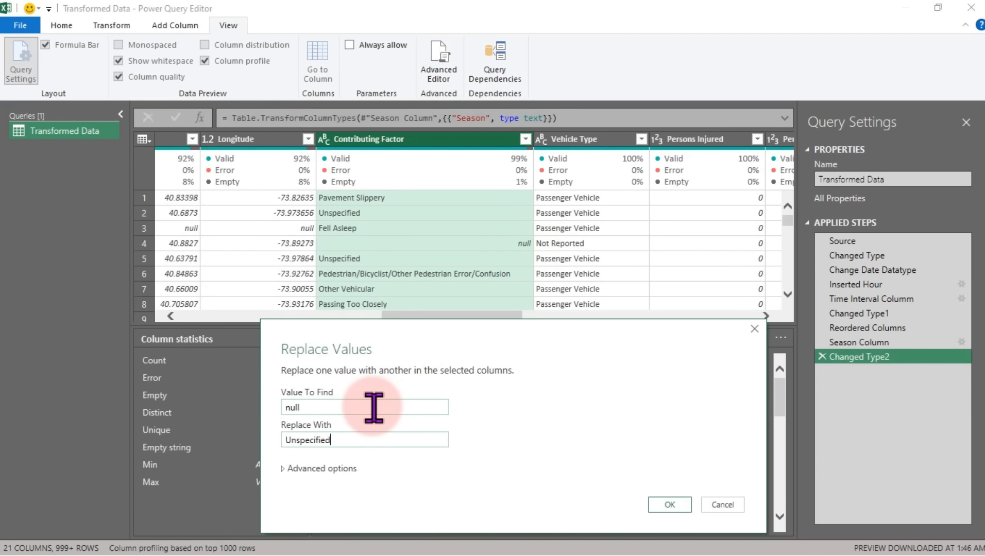
{"action": "left_click", "coordinate": [668, 506]}
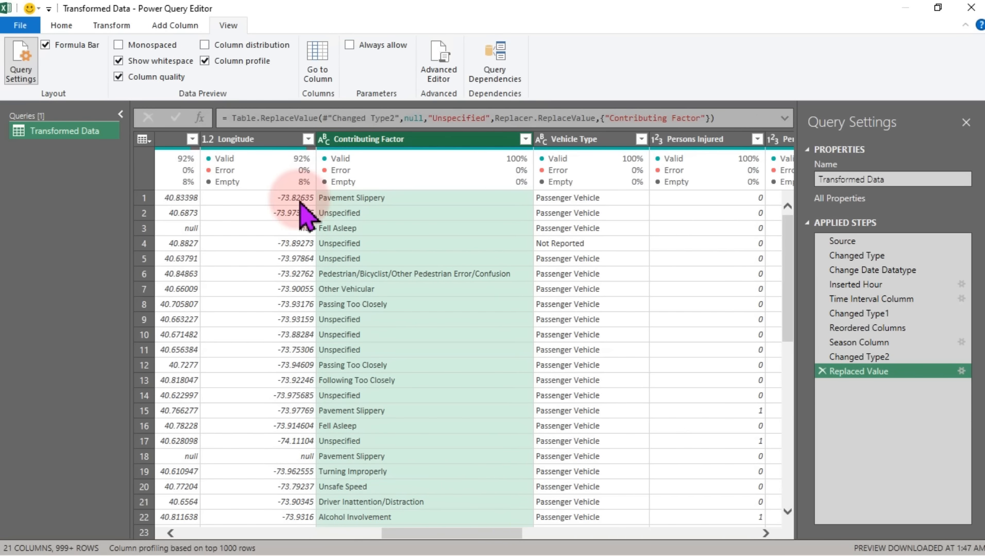
- Remove the Latitude and Longitude columns from the query
{"action": "left_click", "coordinate": [260, 145]}
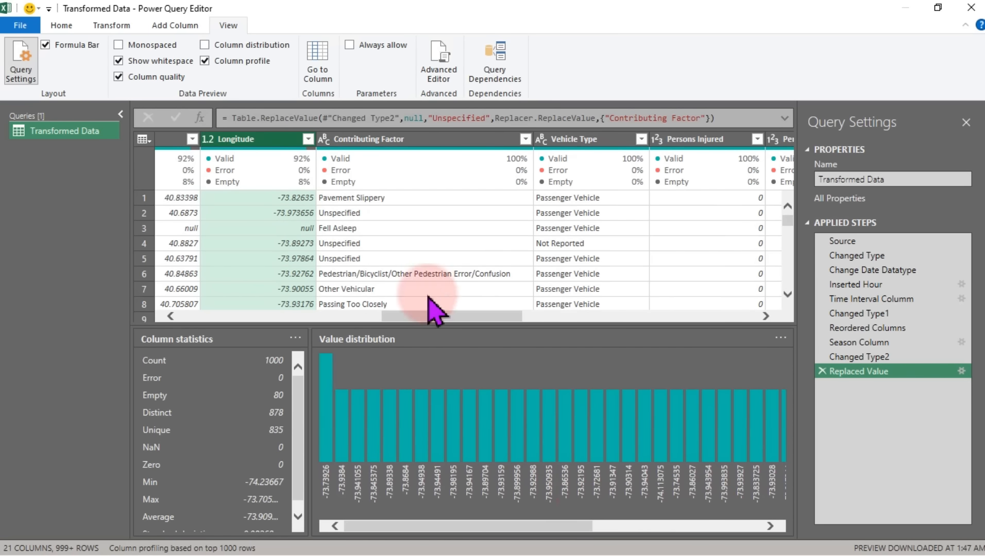
{"action": "left_click_drag", "start_coordinate": [424, 315], "coordinate": [383, 315]}
{"action": "left_click", "coordinate": [312, 139], "text": "ctrl"}
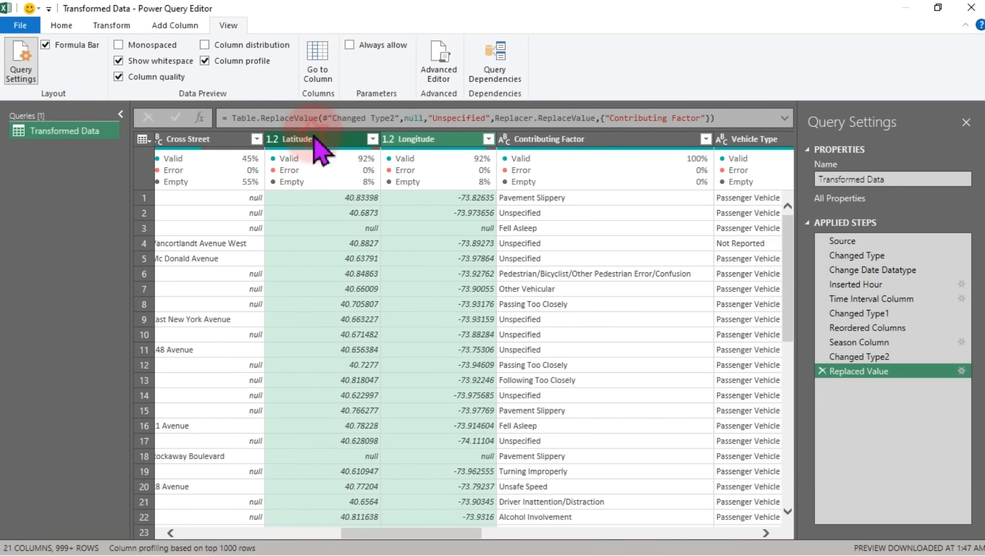
{"action": "right_click", "coordinate": [313, 135]}
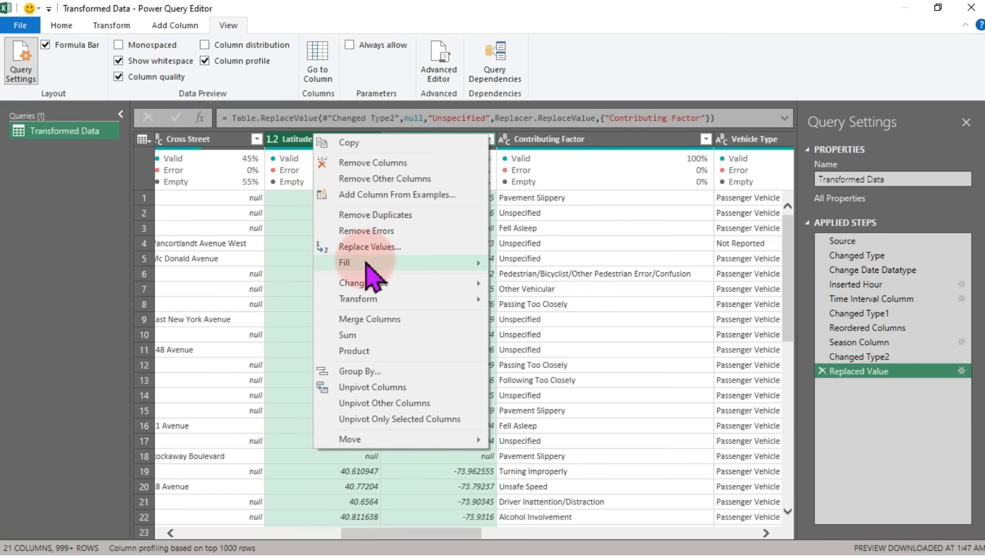
{"action": "left_click", "coordinate": [390, 163]}
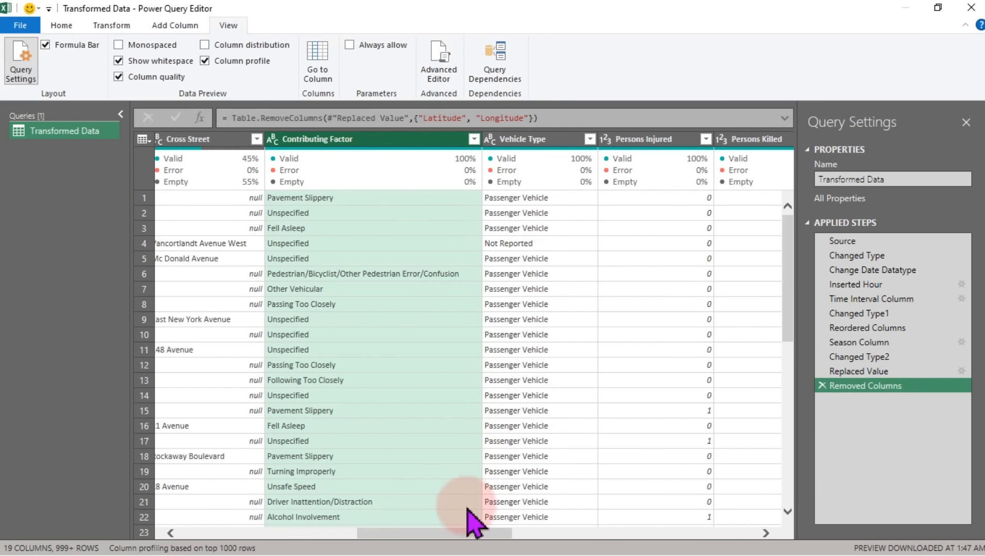
- Review the Cross Street column's profile and replace its null values with "Unspecified"
{"action": "left_click_drag", "start_coordinate": [463, 534], "coordinate": [414, 535]}
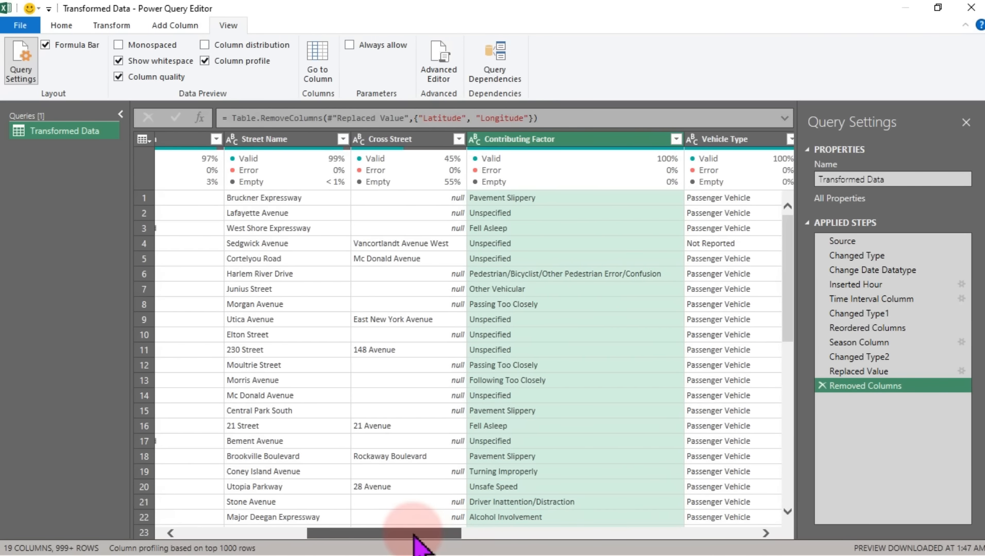
{"action": "left_click", "coordinate": [405, 138]}
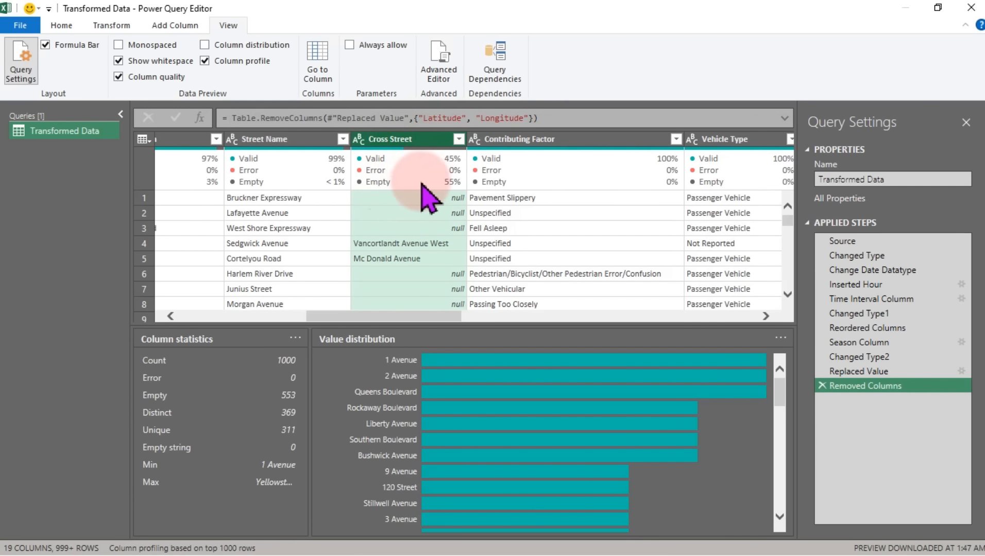
{"action": "mouse_move", "coordinate": [443, 180]}
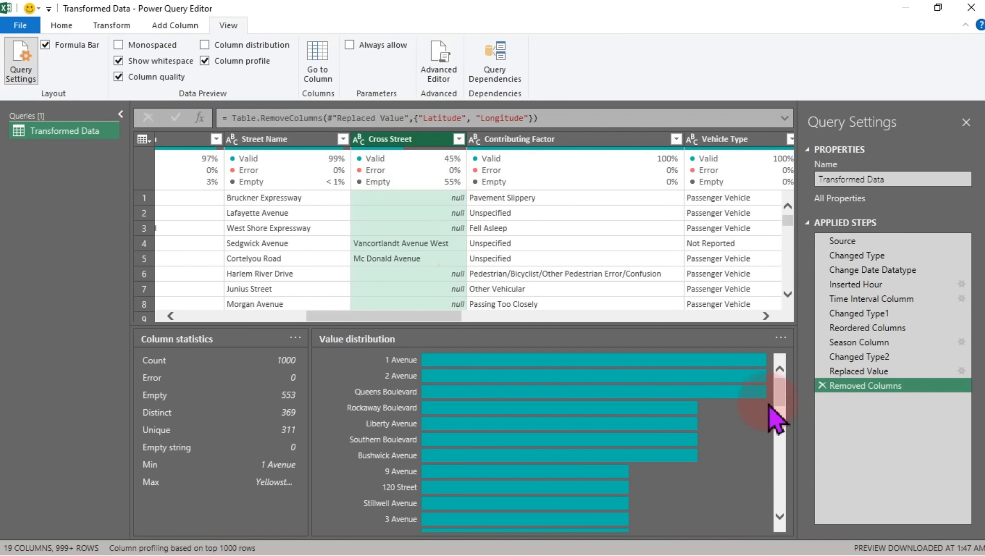
{"action": "left_click_drag", "start_coordinate": [781, 391], "coordinate": [792, 237]}
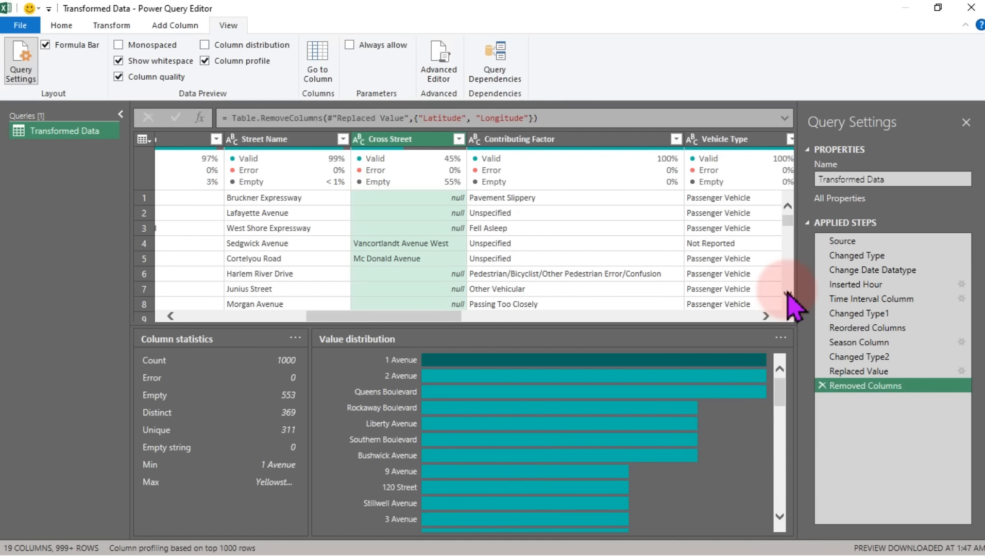
{"action": "right_click", "coordinate": [407, 139]}
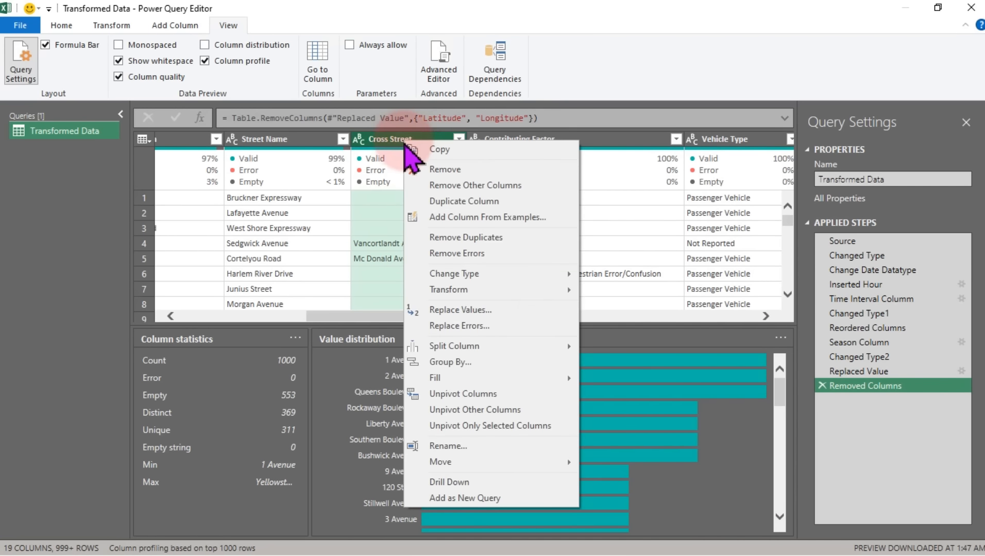
{"action": "left_click", "coordinate": [462, 311]}
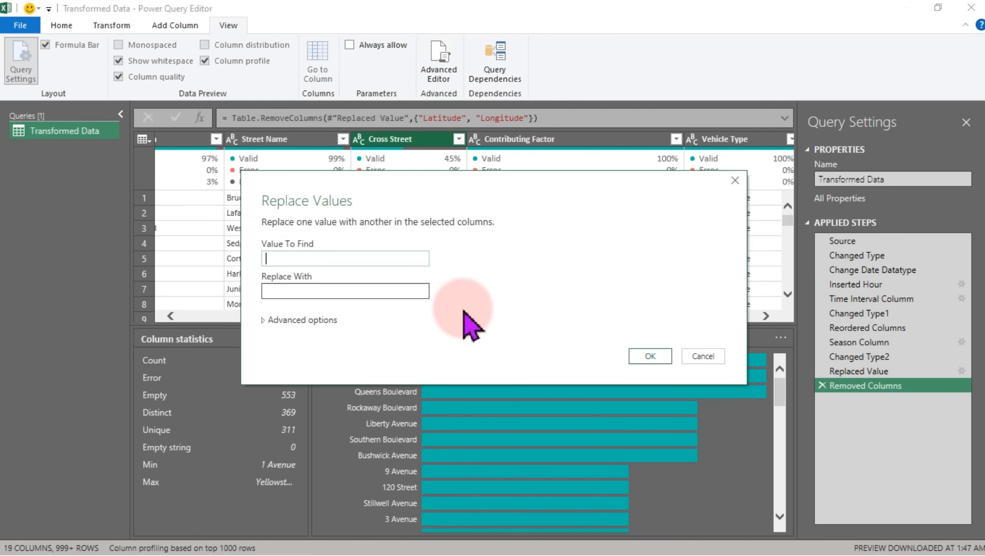
{"action": "type", "text": "null"}
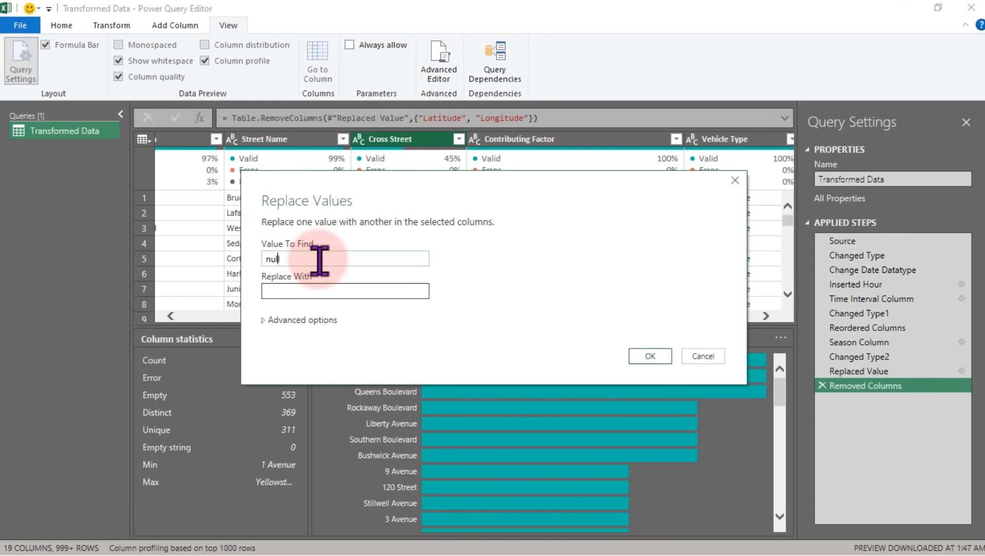
{"action": "key", "text": "Tab"}
{"action": "type", "text": "Unspecified"}
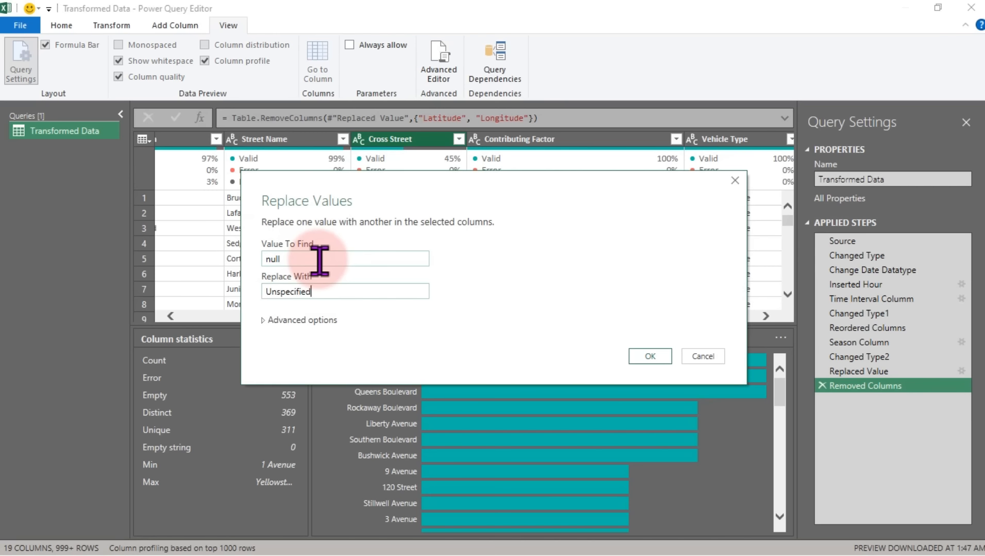
{"action": "left_click", "coordinate": [665, 355]}
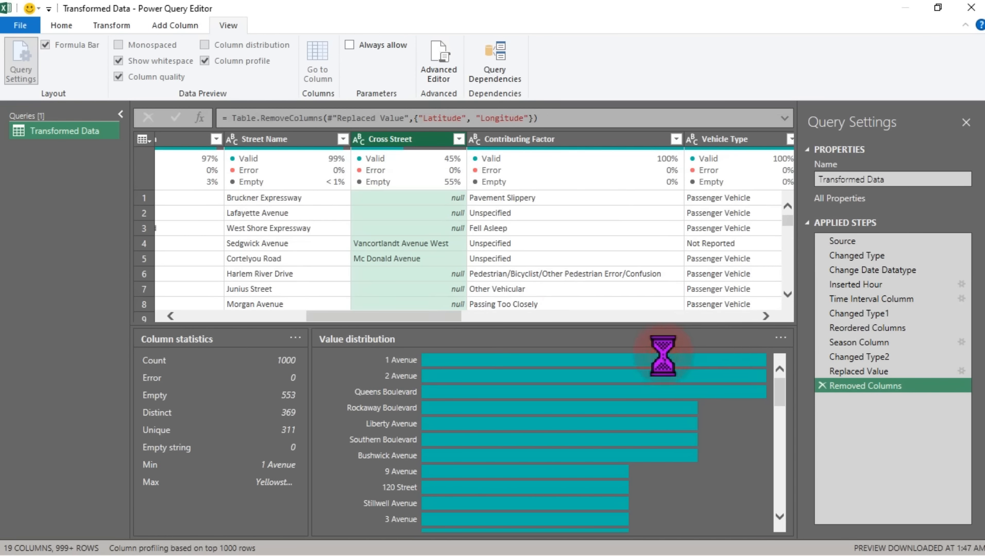
{"action": "mouse_move", "coordinate": [446, 185]}
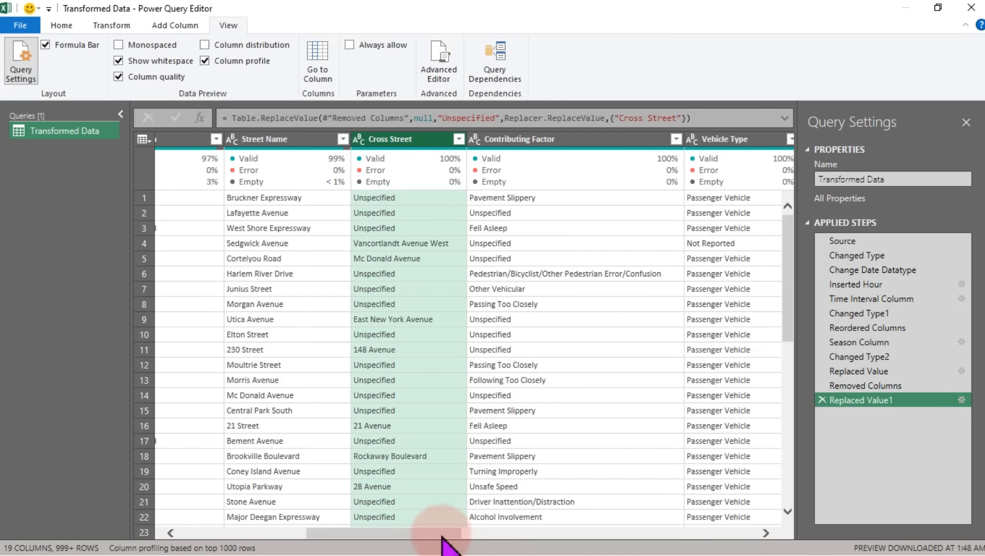
- Check the Street Name column's filter values and replace its null entries with "Unspecified"
{"action": "left_click_drag", "start_coordinate": [439, 536], "coordinate": [405, 536]}
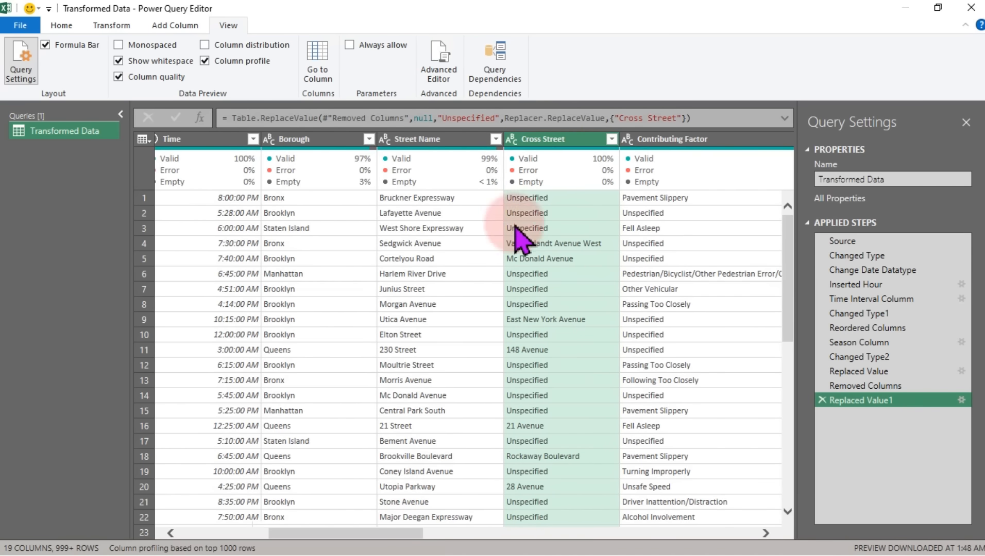
{"action": "left_click", "coordinate": [495, 139]}
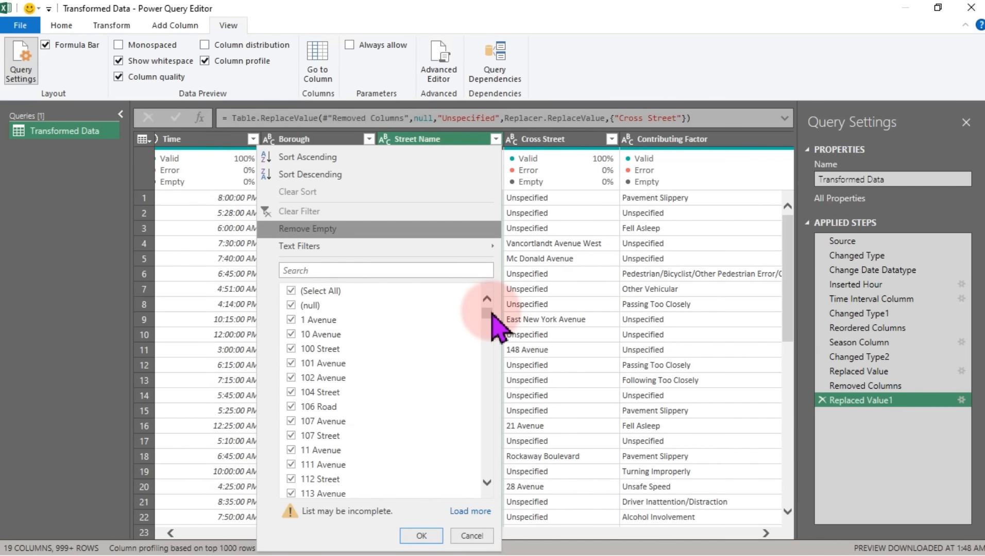
{"action": "left_click_drag", "start_coordinate": [492, 315], "coordinate": [490, 404]}
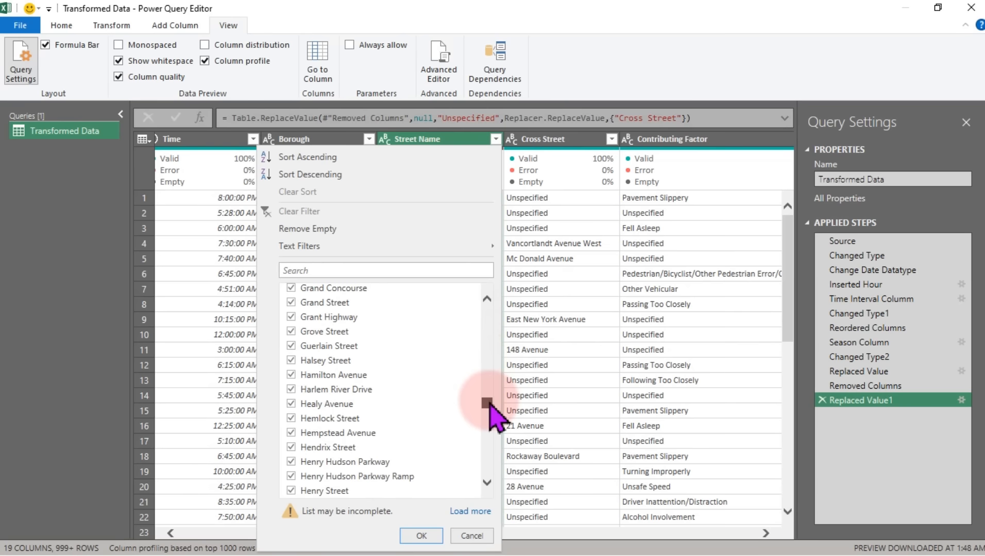
{"action": "left_click", "coordinate": [567, 289]}
{"action": "right_click", "coordinate": [421, 145]}
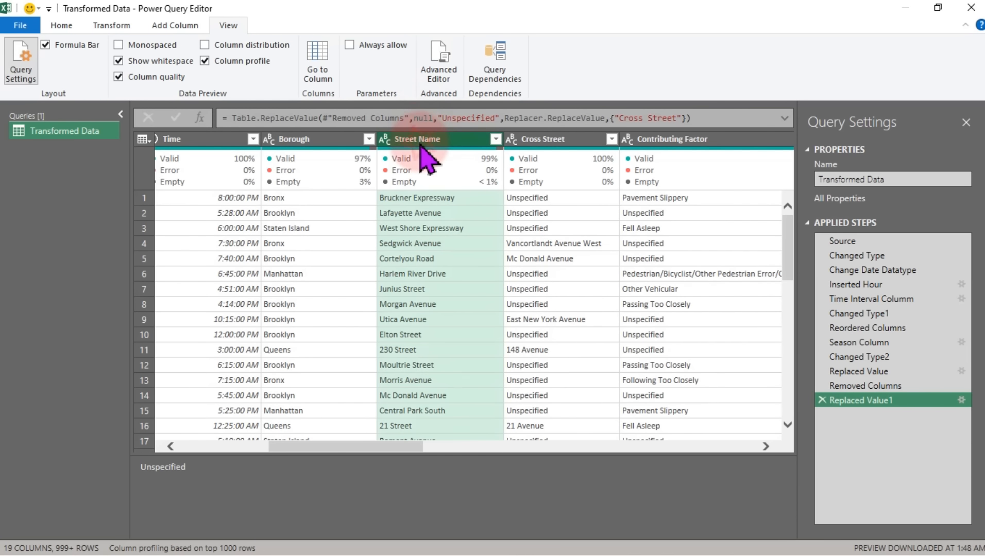
{"action": "mouse_move", "coordinate": [486, 294]}
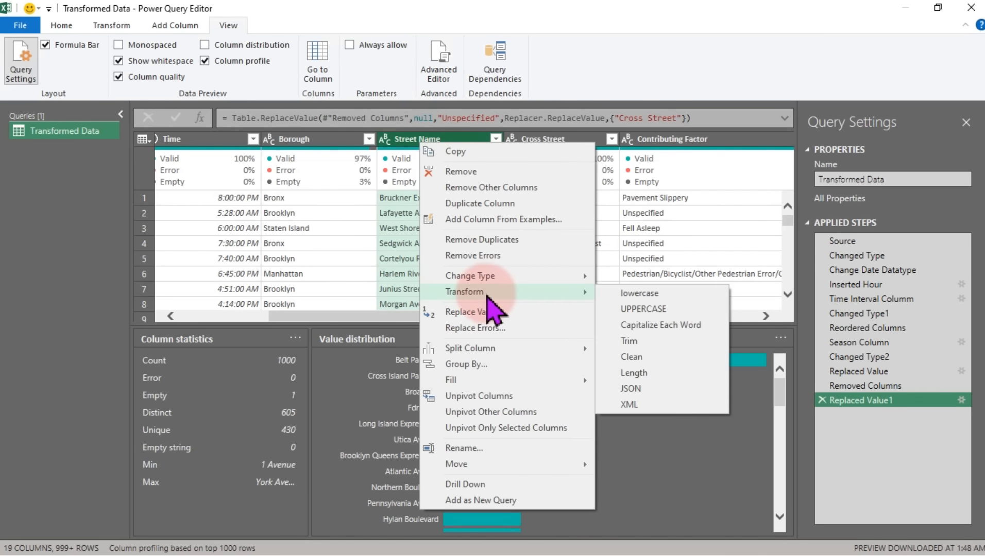
{"action": "left_click", "coordinate": [484, 313]}
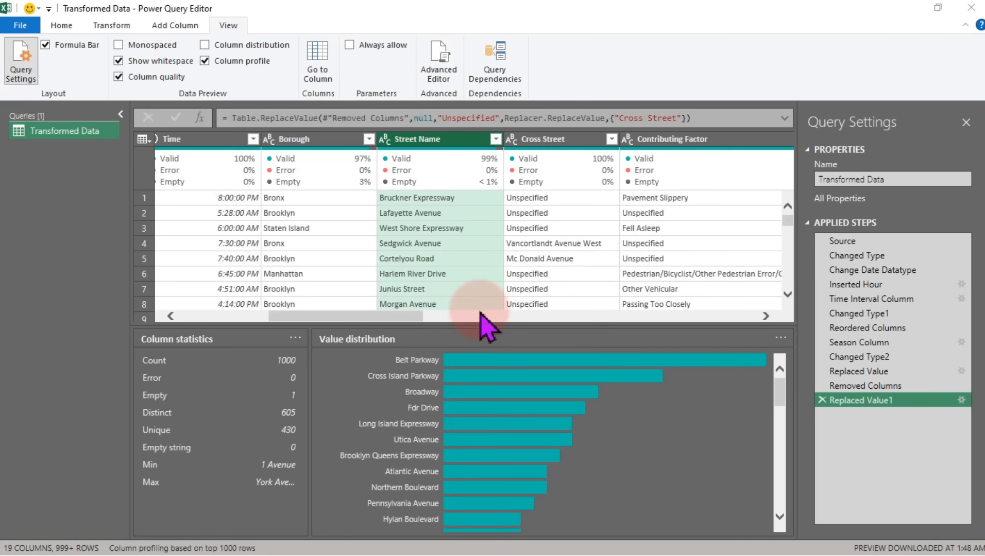
{"action": "type", "text": "null"}
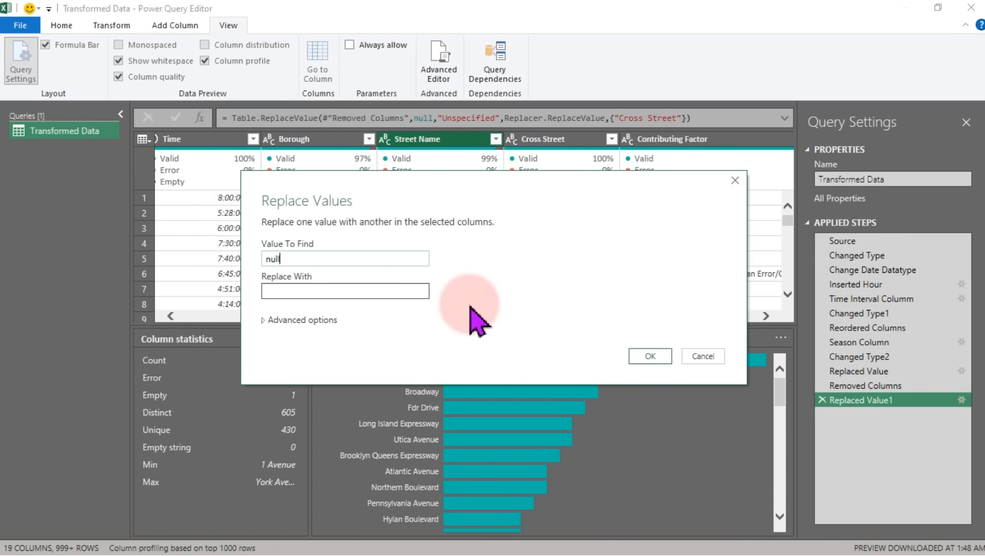
{"action": "key", "text": "Tab"}
{"action": "type", "text": "Unspecified"}
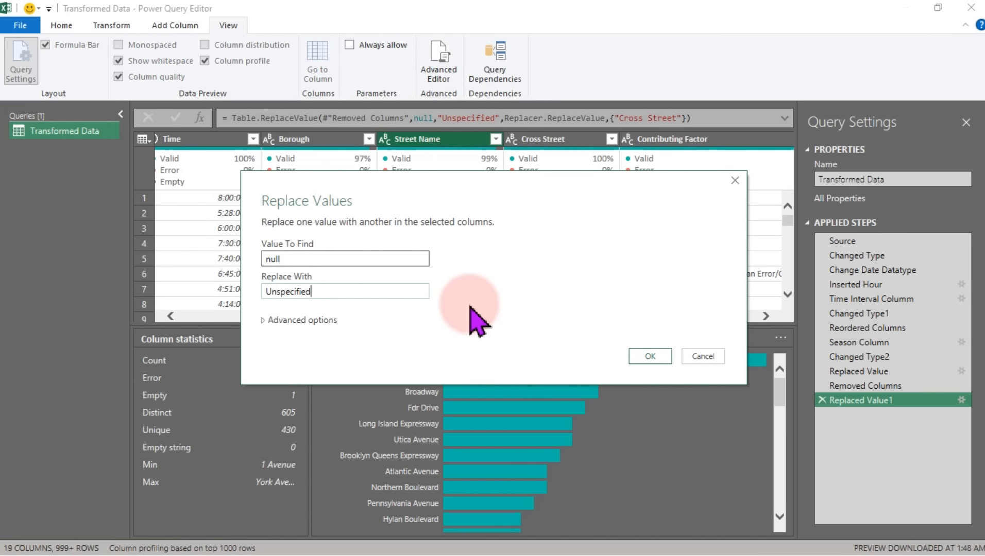
{"action": "left_click", "coordinate": [650, 356]}
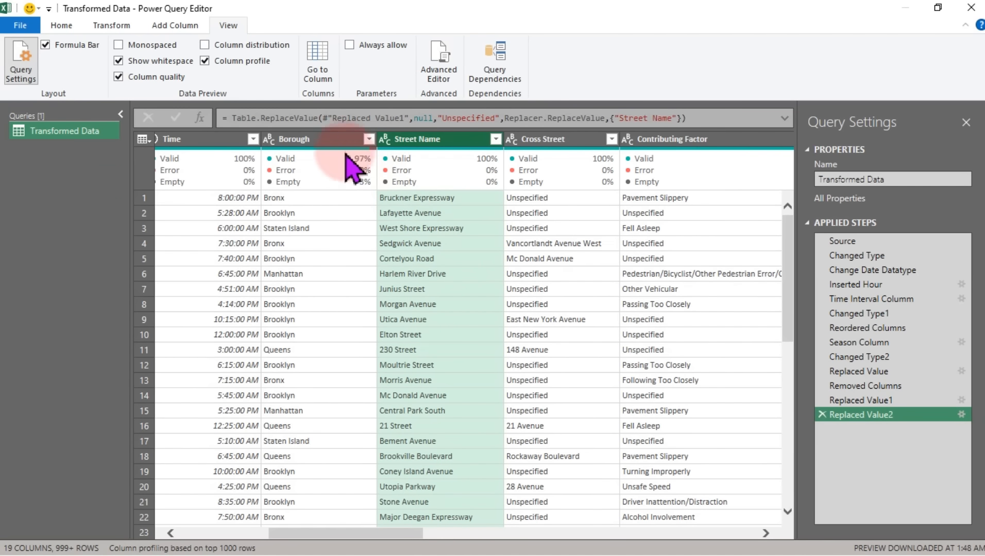
- Replace the null values in the Borough column with "Unspecified"
{"action": "left_click", "coordinate": [332, 145]}
{"action": "right_click", "coordinate": [331, 145]}
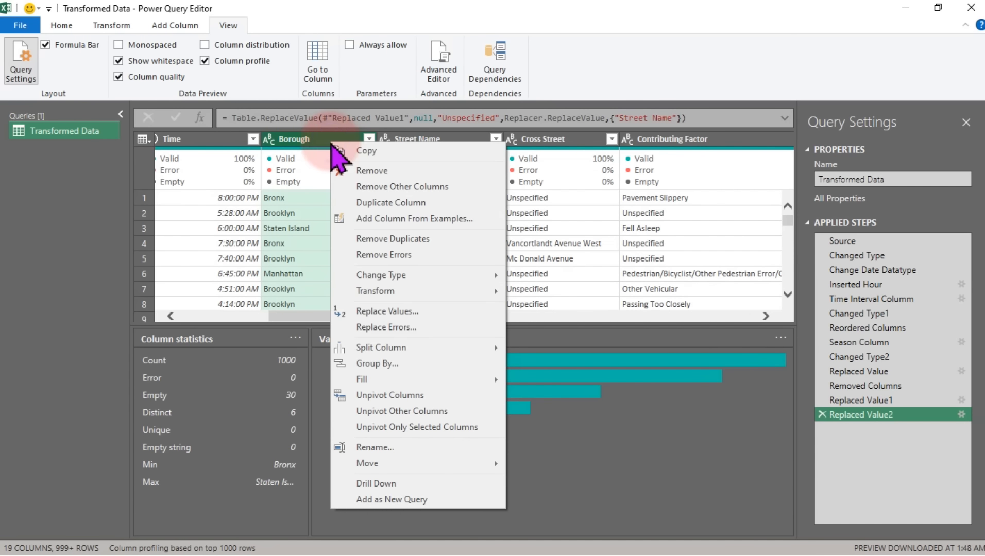
{"action": "left_click", "coordinate": [387, 311]}
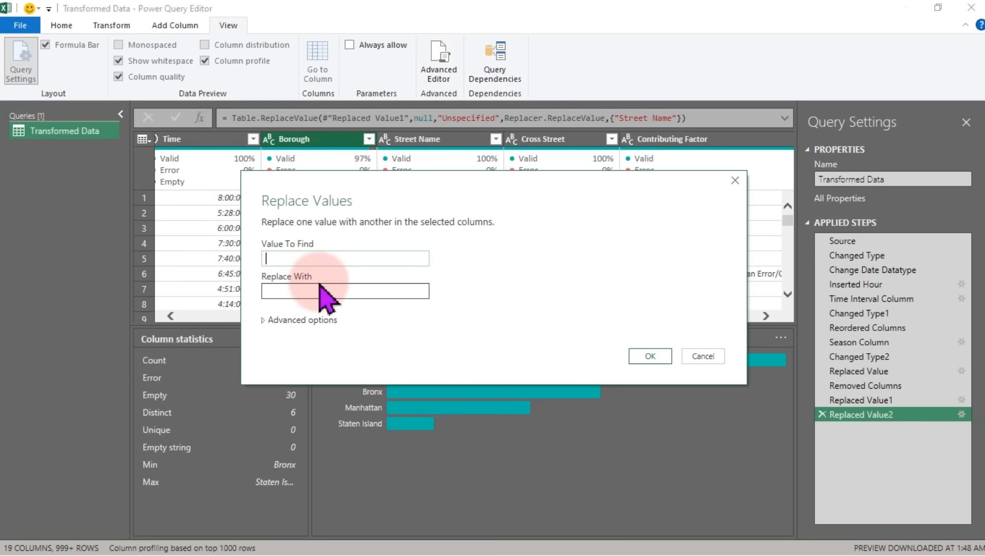
{"action": "type", "text": "null"}
{"action": "key", "text": "Tab"}
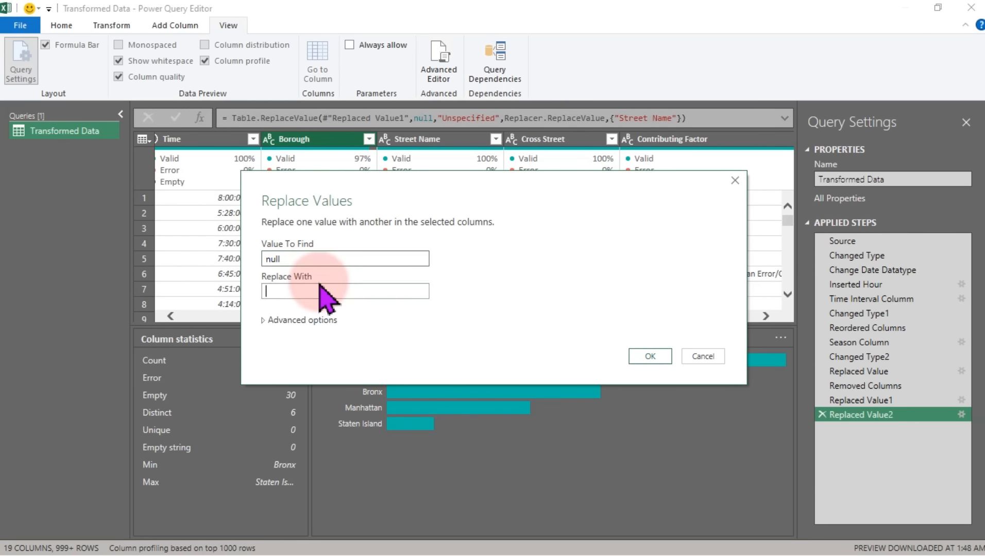
{"action": "type", "text": "Unspecified"}
{"action": "left_click", "coordinate": [645, 357]}
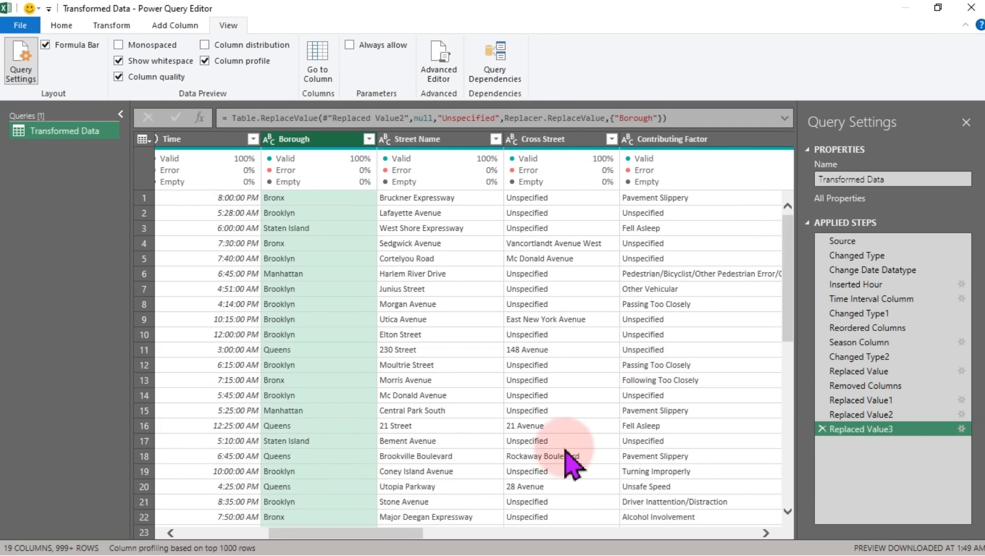
{"action": "mouse_move", "coordinate": [392, 533]}
{"action": "left_mouse_down"}
{"action": "mouse_move", "coordinate": [283, 536]}
{"action": "mouse_move", "coordinate": [411, 536]}
{"action": "left_mouse_up"}
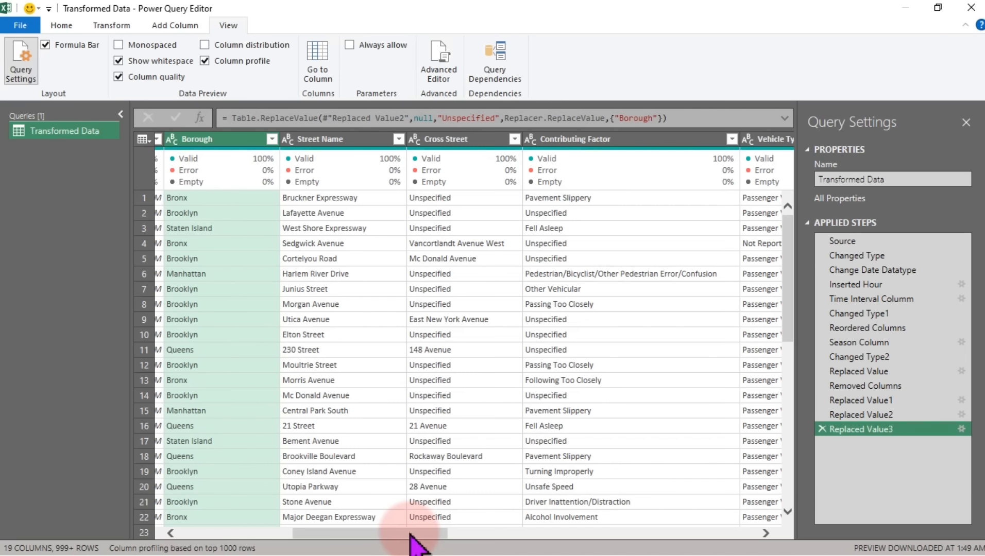
- Close the query editor and load the Transformed Data query into a worksheet
{"action": "left_click", "coordinate": [62, 28]}
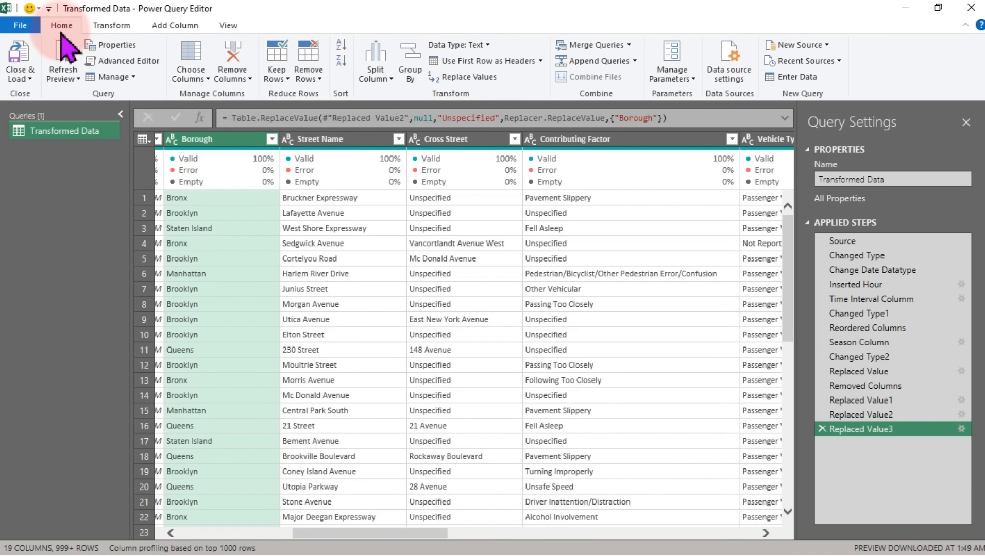
{"action": "left_click", "coordinate": [31, 82]}
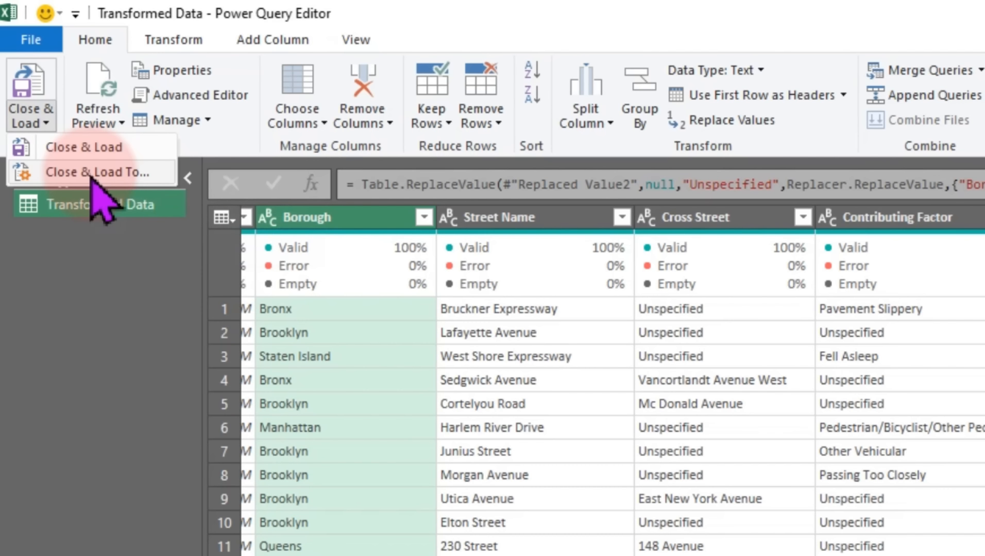
{"action": "left_click", "coordinate": [103, 148]}
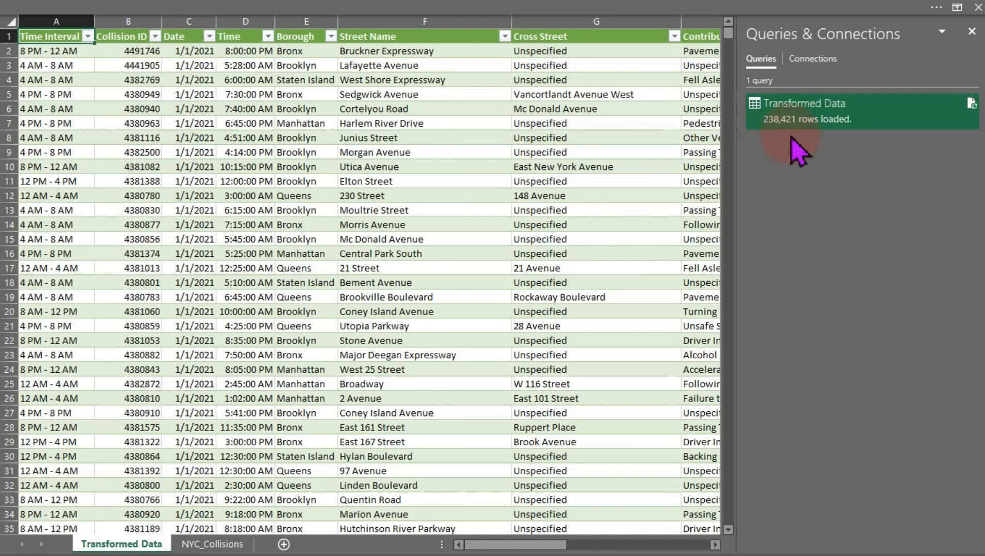
{"action": "left_click", "coordinate": [305, 297]}
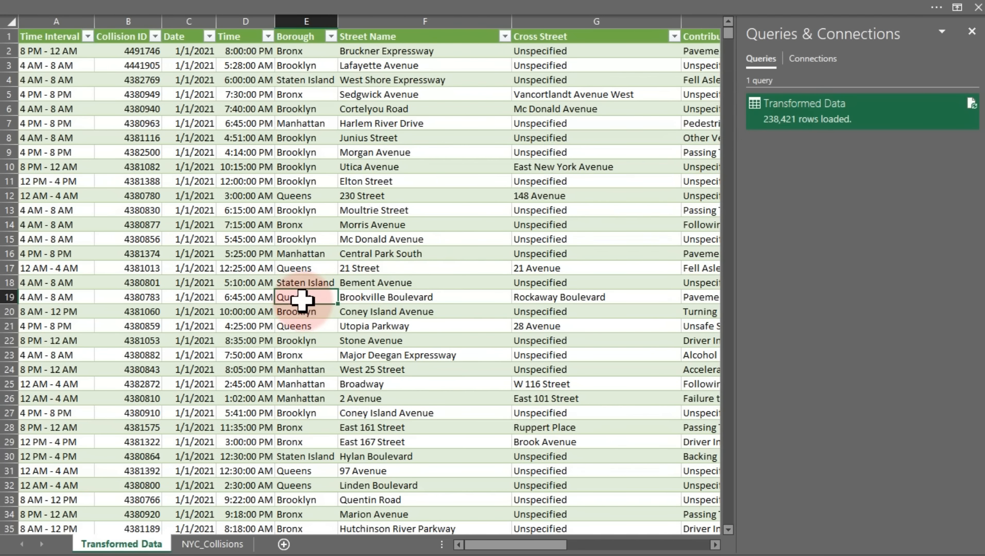
{"action": "left_click_drag", "start_coordinate": [497, 545], "coordinate": [369, 554]}
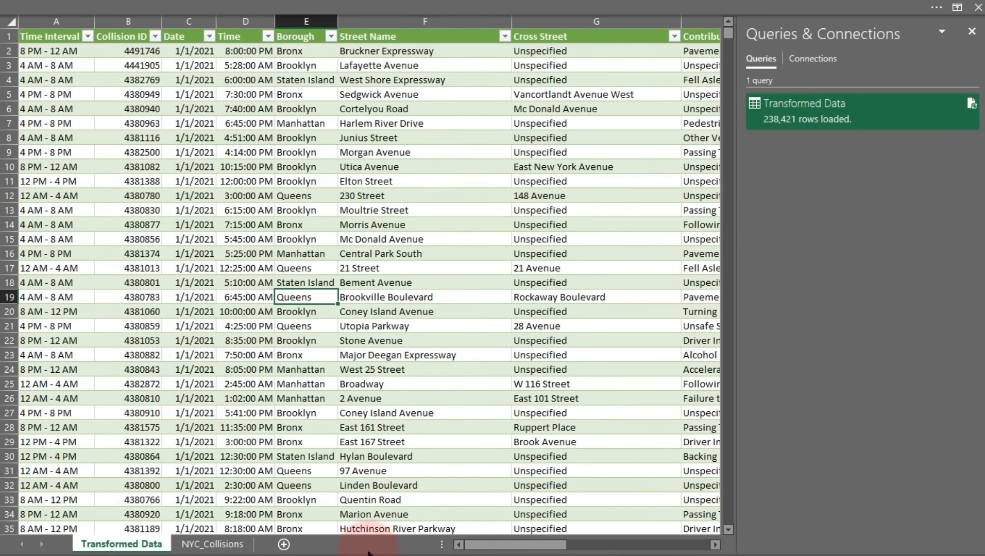
- Close the Queries & Connections pane and bring it back for the workbook
{"action": "left_click", "coordinate": [972, 32]}
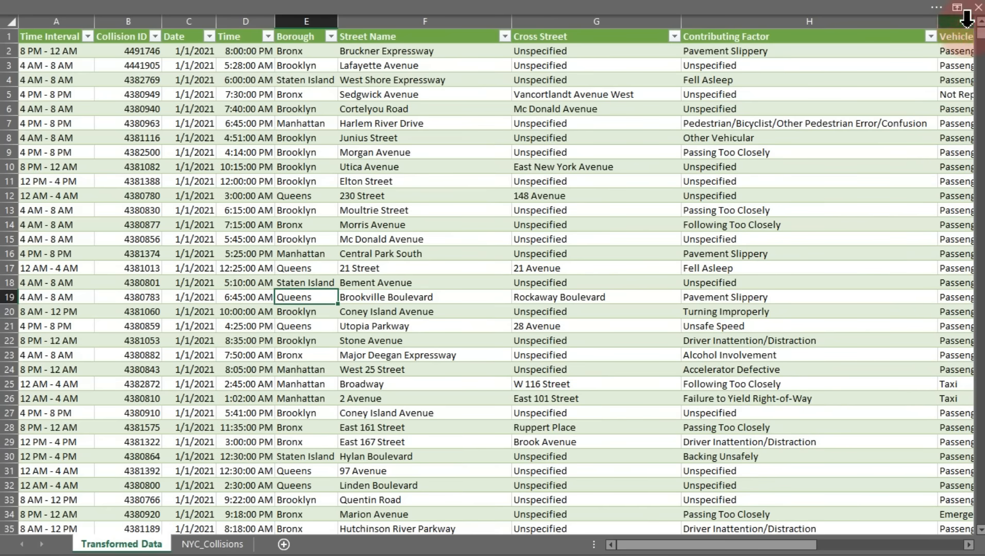
{"action": "left_click", "coordinate": [630, 158]}
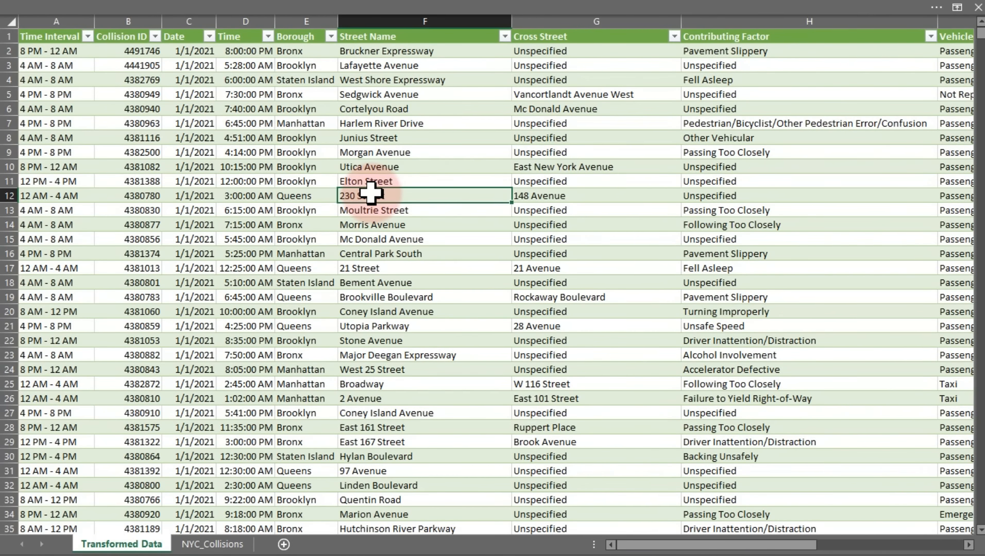
{"action": "left_click", "coordinate": [385, 10]}
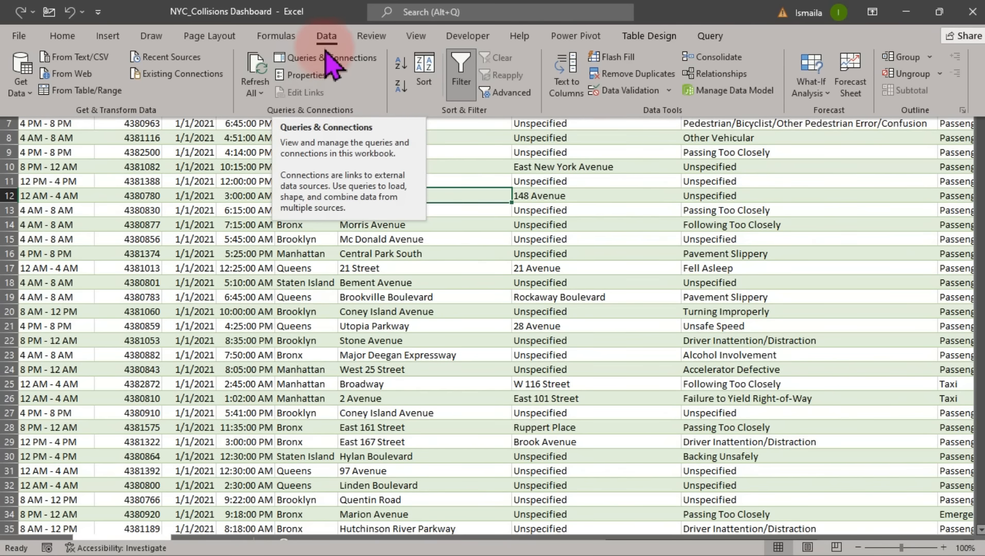
{"action": "left_click", "coordinate": [66, 37]}
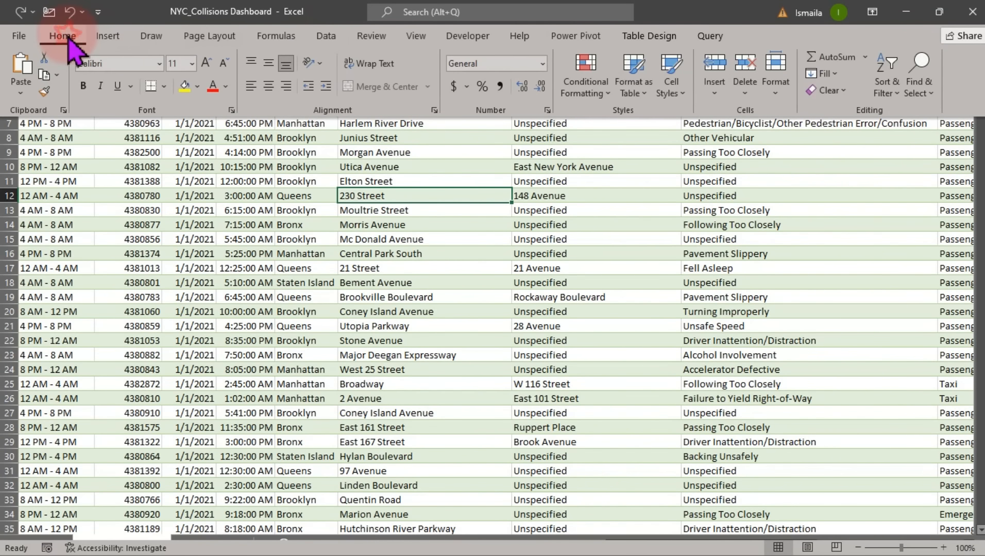
{"action": "left_click", "coordinate": [328, 37]}
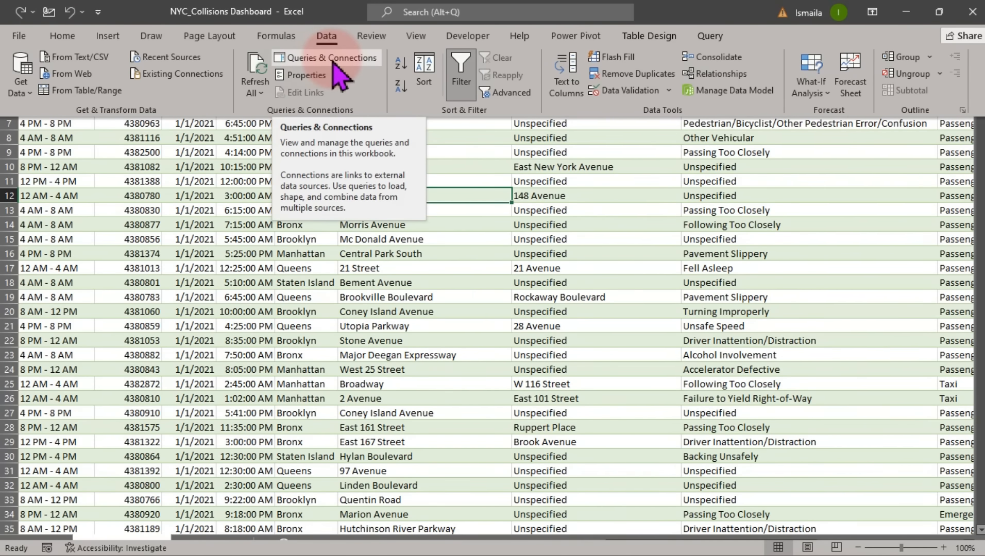
{"action": "left_click", "coordinate": [333, 60]}
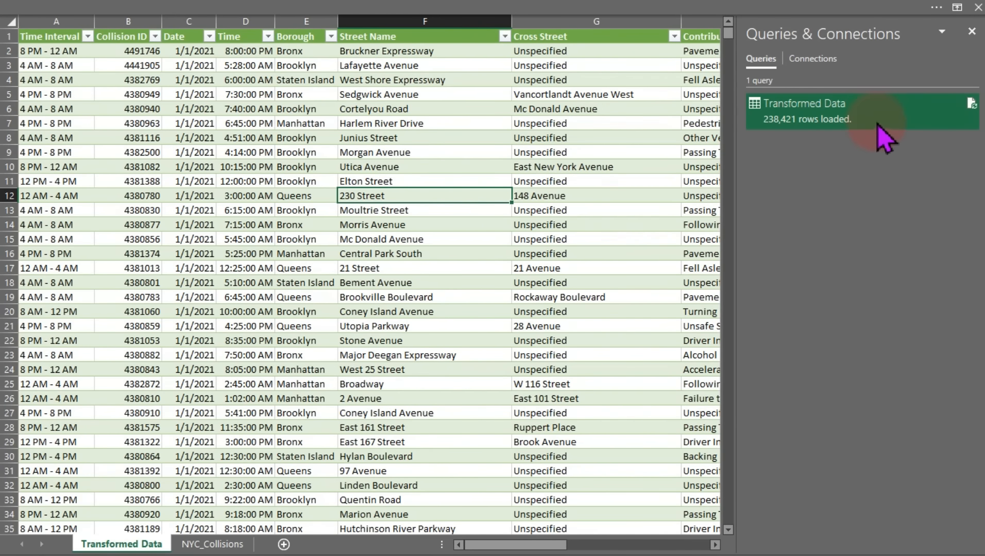
- Preview the Transformed Data query's details, open it for editing from the preview, and return to the worksheet
{"action": "mouse_move", "coordinate": [879, 125]}
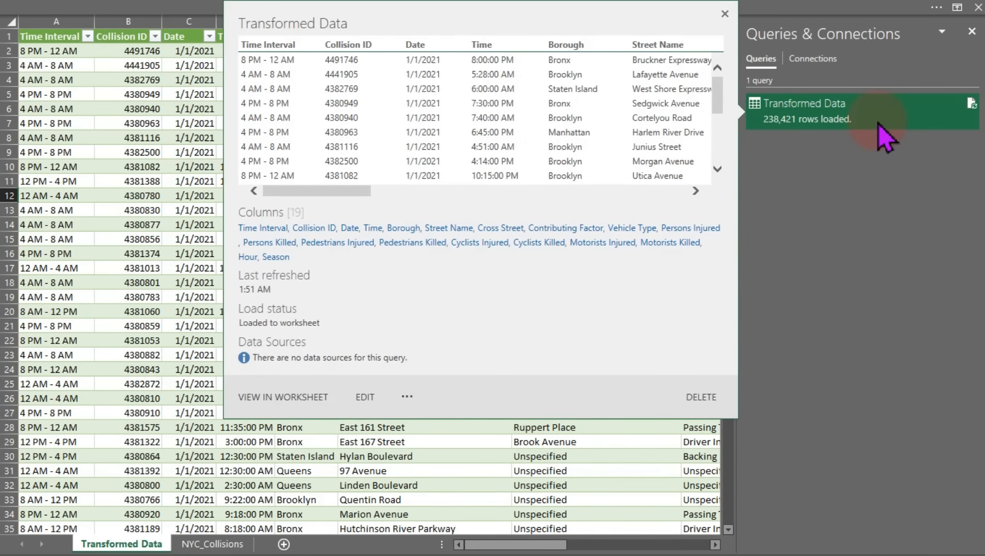
{"action": "mouse_move", "coordinate": [351, 190]}
{"action": "left_mouse_down"}
{"action": "mouse_move", "coordinate": [574, 194]}
{"action": "mouse_move", "coordinate": [345, 195]}
{"action": "left_mouse_up"}
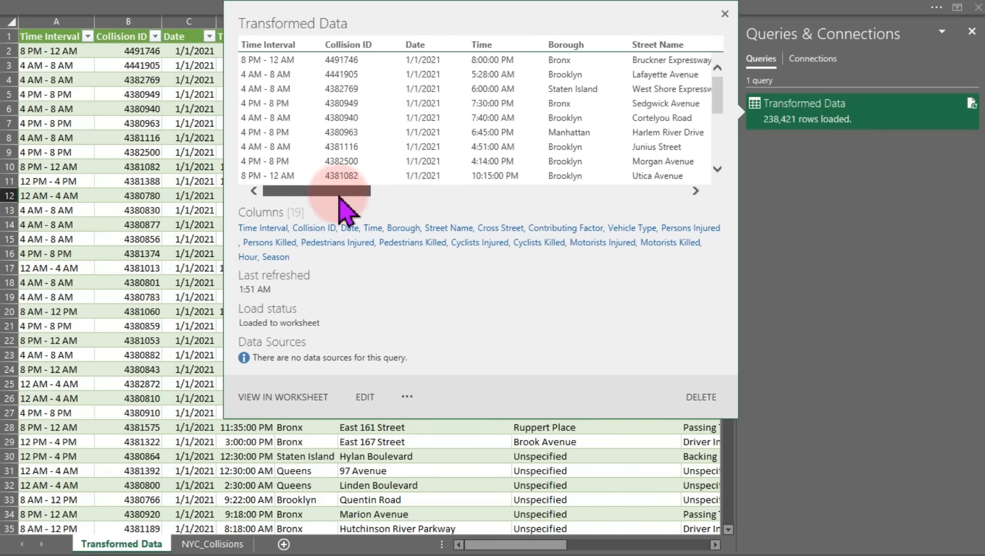
{"action": "left_click_drag", "start_coordinate": [715, 103], "coordinate": [715, 72]}
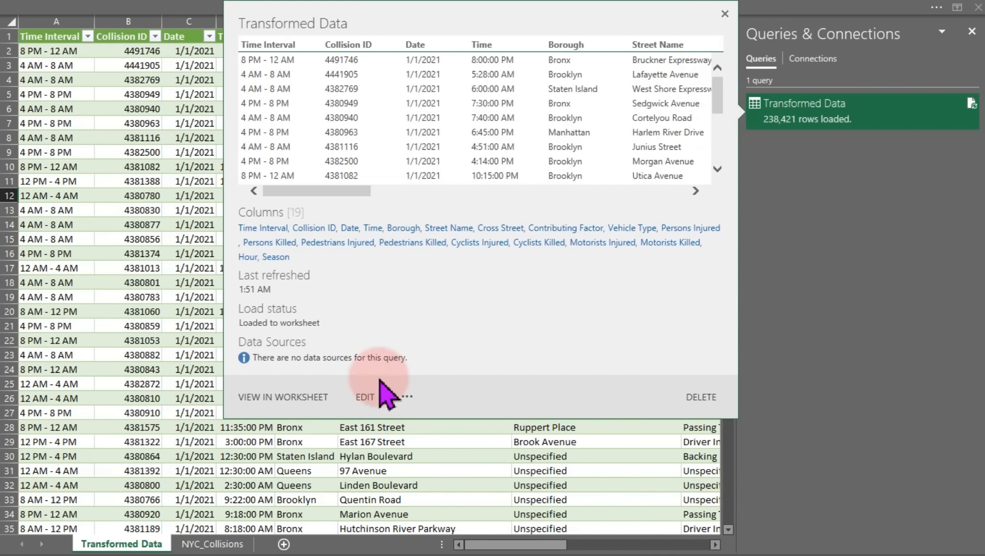
{"action": "left_click", "coordinate": [367, 404]}
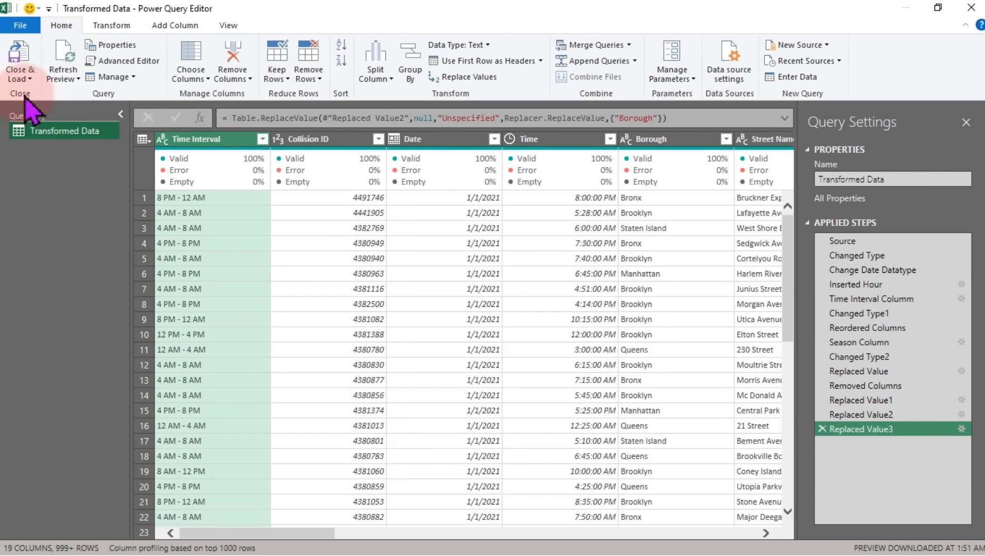
{"action": "left_click", "coordinate": [19, 59]}
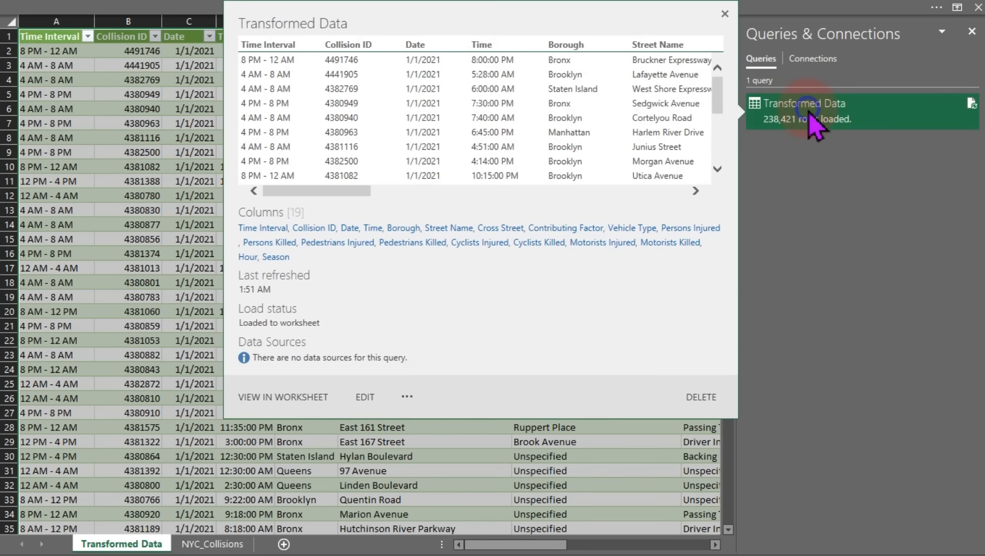
- Reopen the Transformed Data query for editing directly from the query list and return to the worksheet without changes
{"action": "right_click", "coordinate": [810, 115]}
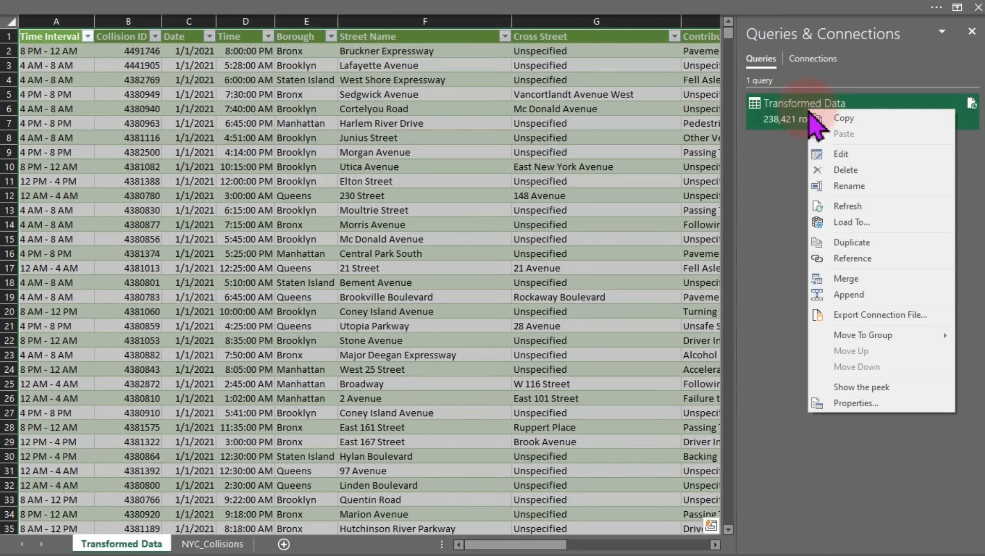
{"action": "left_click", "coordinate": [842, 154]}
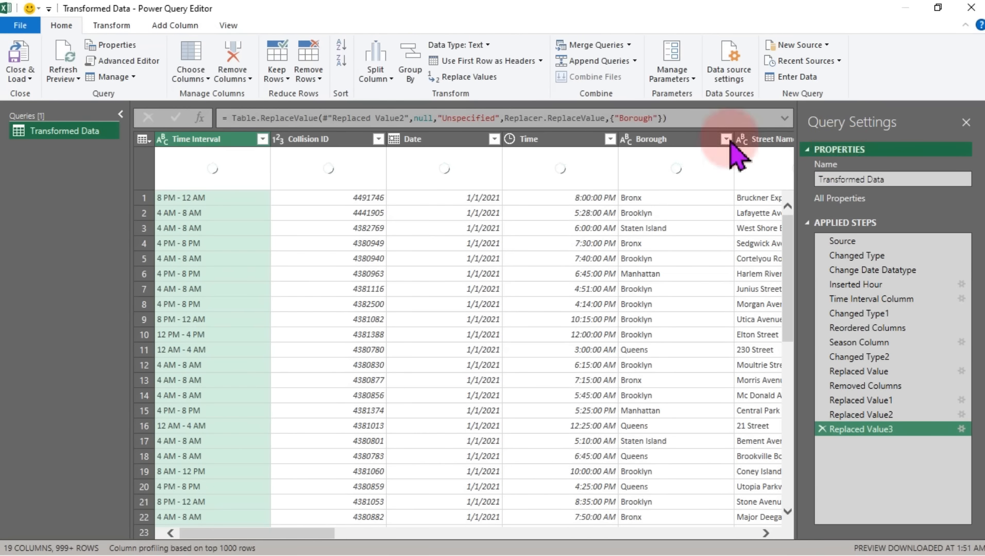
{"action": "left_click", "coordinate": [23, 57]}
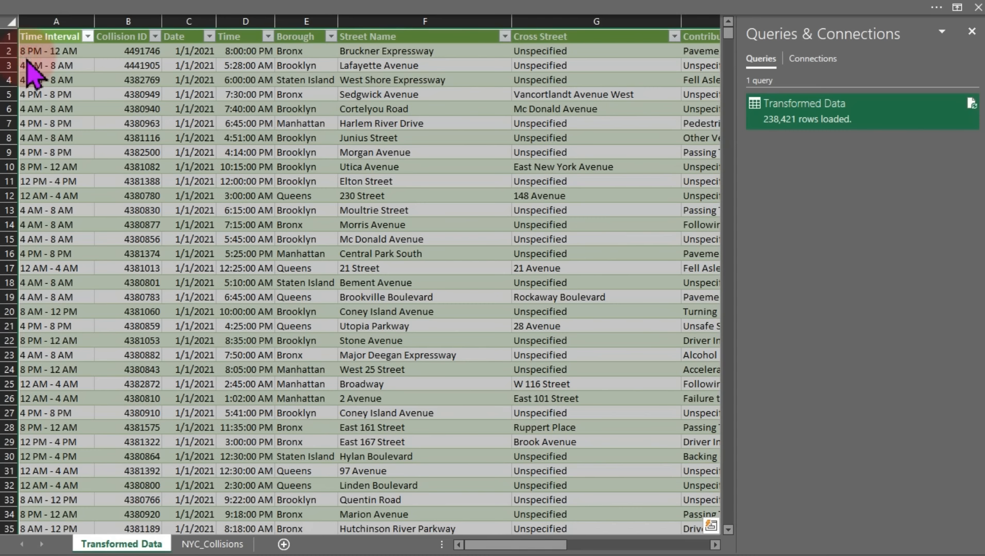
{"action": "left_click", "coordinate": [762, 187]}
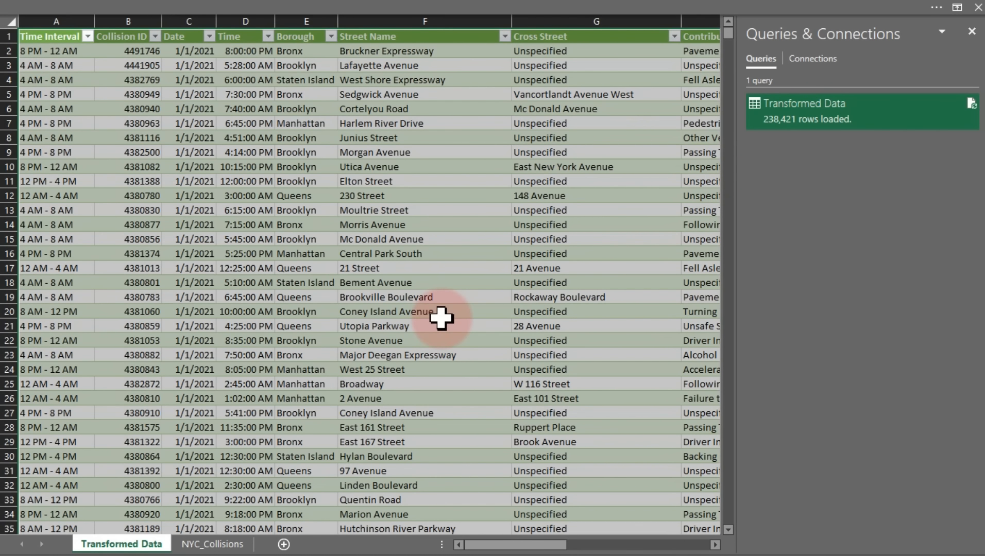
- Examine the last rows of the Collision ID column on the NYC_Collisions sheet to check the source row count
{"action": "left_click", "coordinate": [198, 545]}
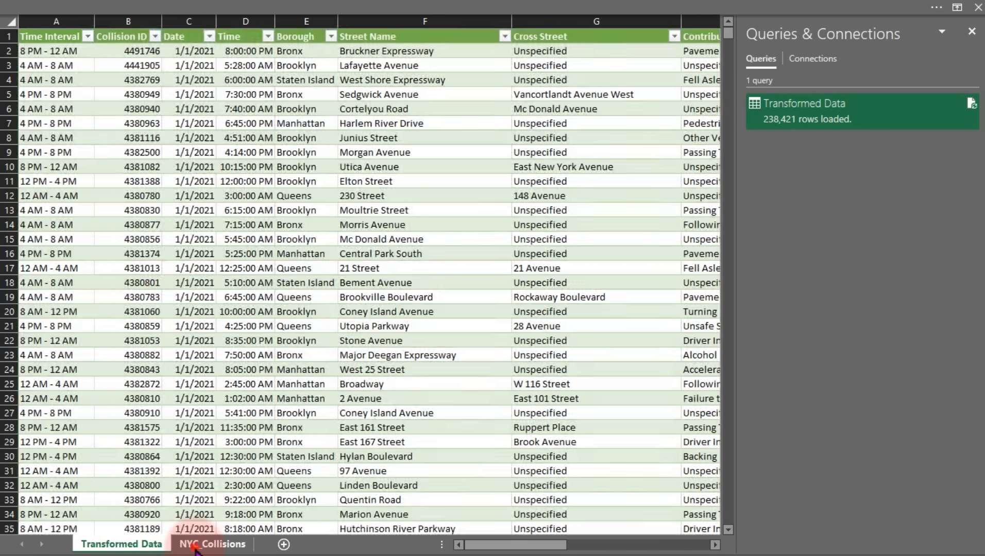
{"action": "left_click", "coordinate": [199, 430]}
{"action": "left_click", "coordinate": [72, 427]}
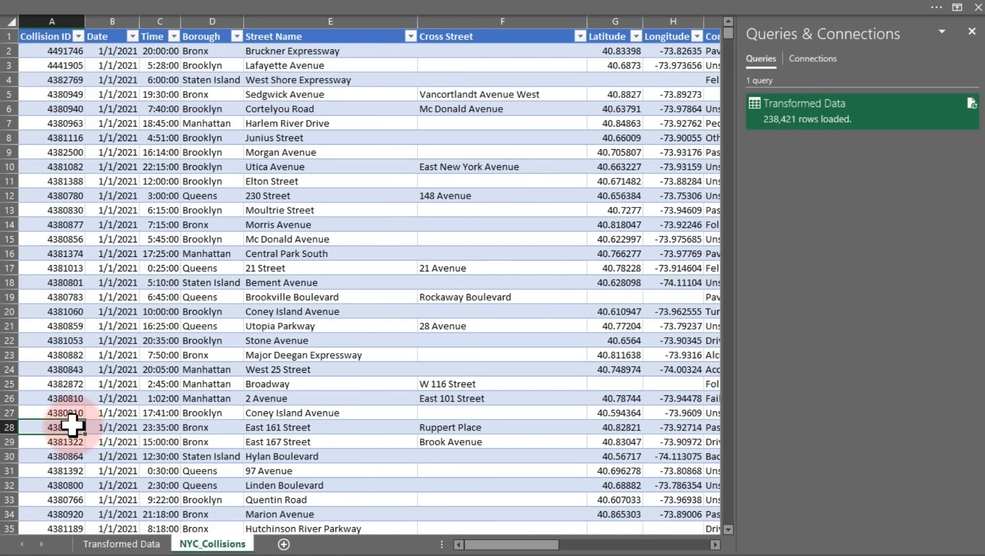
{"action": "key", "text": "ctrl+shift+Down"}
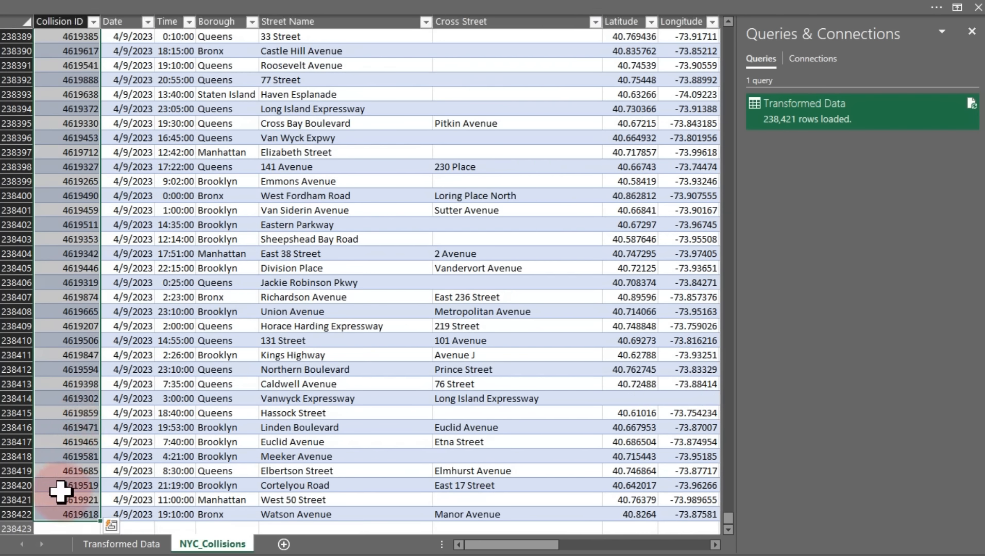
{"action": "key", "text": "Down"}
{"action": "key", "text": "Down"}
{"action": "key", "text": "Down"}
{"action": "key", "text": "Down"}
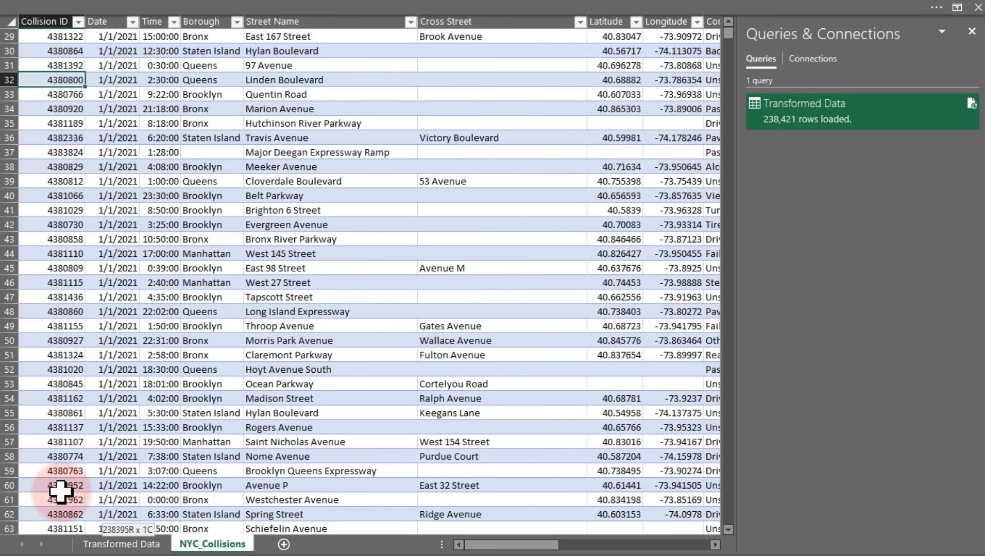
{"action": "key", "text": "ctrl+shift+Down"}
{"action": "left_click", "coordinate": [62, 496]}
{"action": "key", "text": "Down"}
{"action": "key", "text": "Down"}
{"action": "key", "text": "Down"}
{"action": "key", "text": "Down"}
{"action": "key", "text": "Down"}
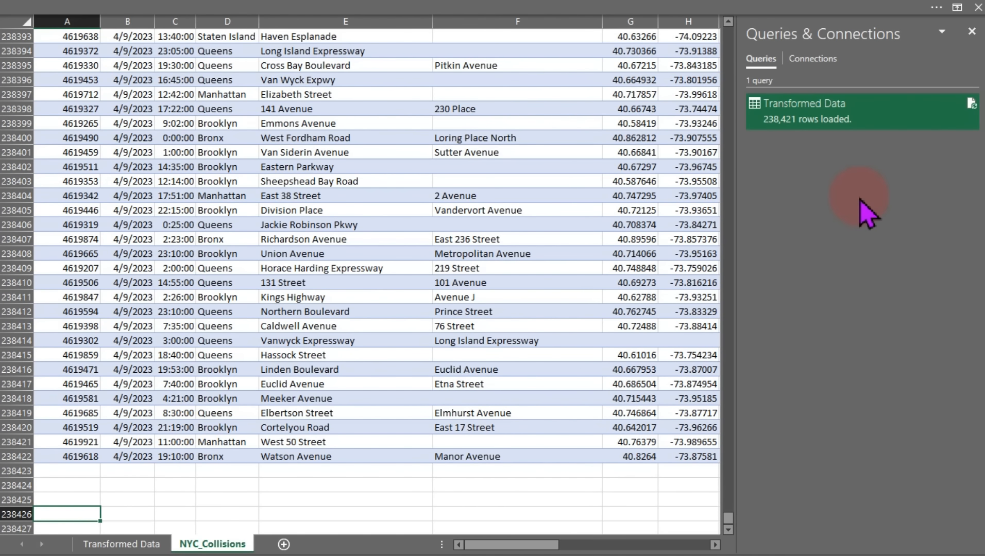
- Compare the Transformed Data sheet with NYC_Collisions and check the query's loaded row count against the source's last row
{"action": "left_click", "coordinate": [145, 546]}
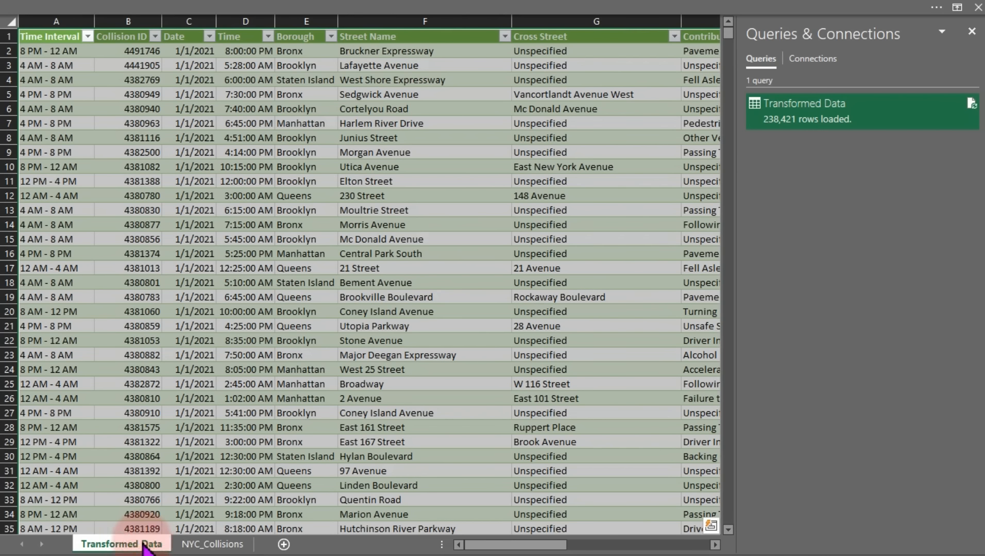
{"action": "left_click", "coordinate": [194, 338]}
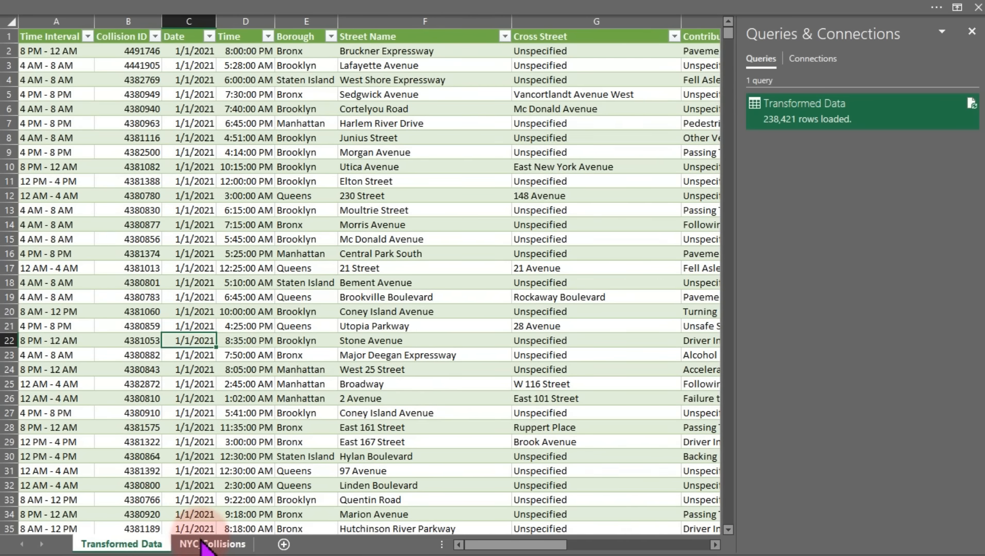
{"action": "left_click", "coordinate": [206, 545]}
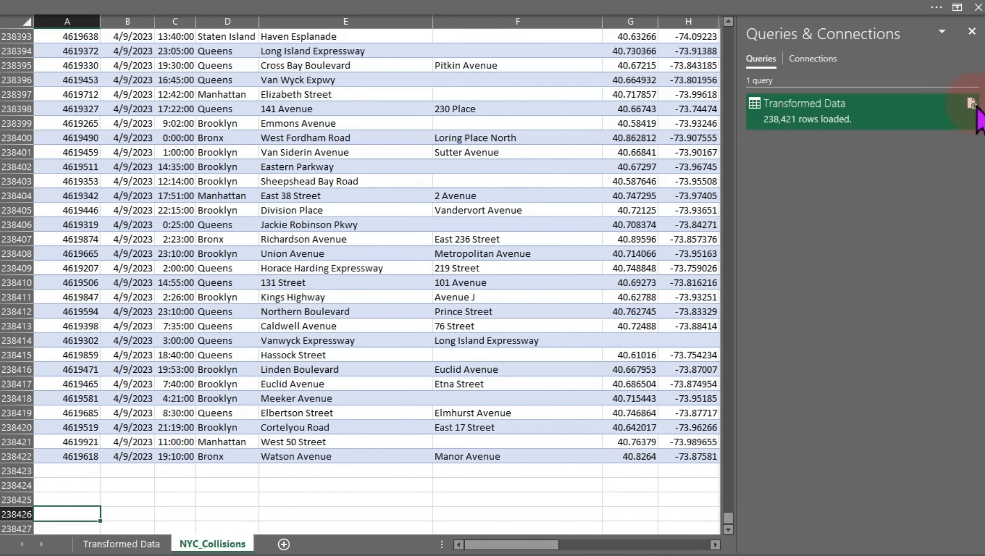
{"action": "mouse_move", "coordinate": [976, 108]}
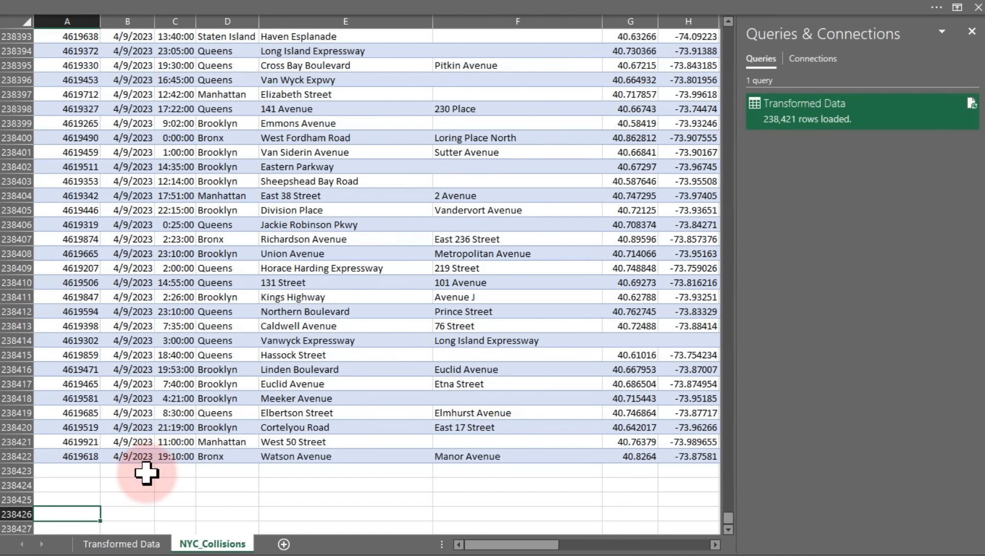
{"action": "left_click", "coordinate": [135, 546]}
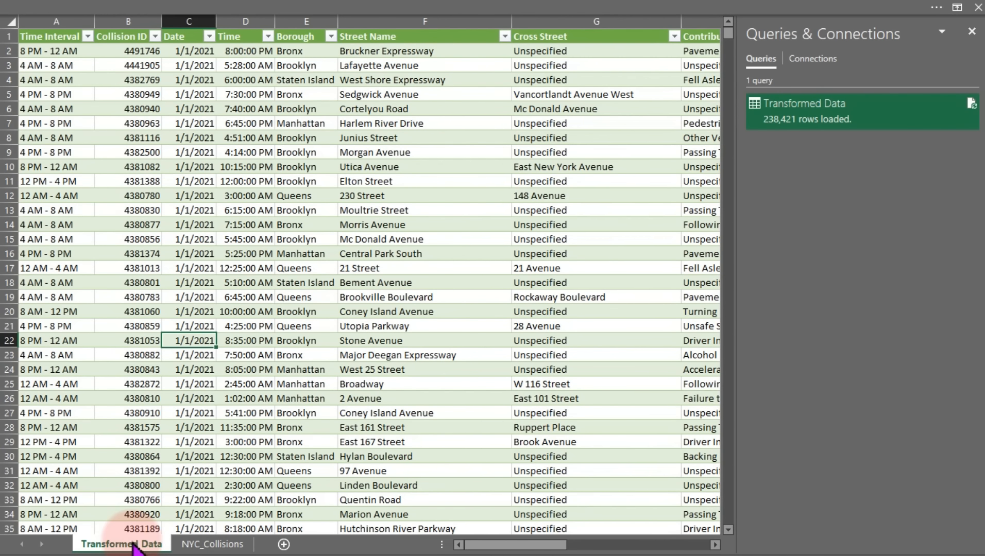
{"action": "left_click", "coordinate": [198, 253]}
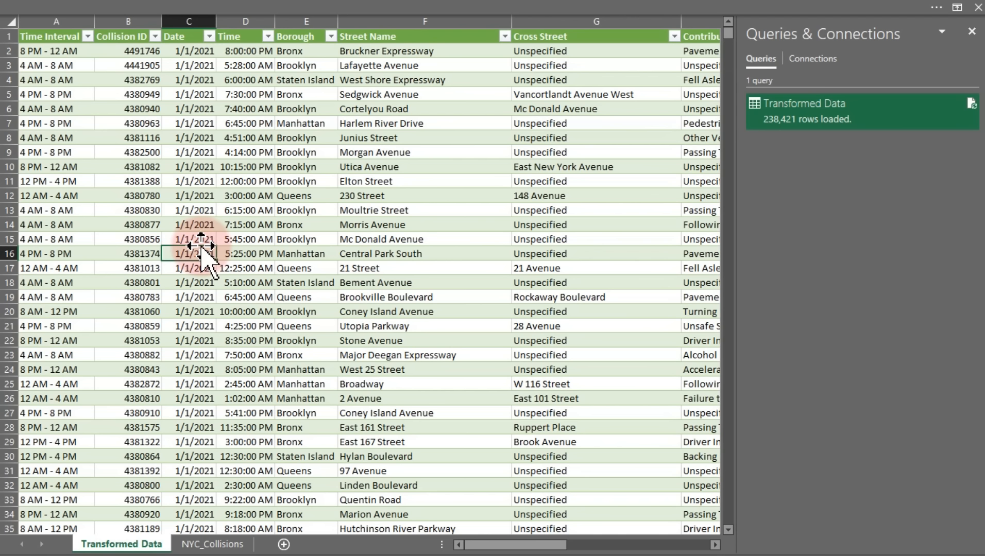
{"action": "left_click", "coordinate": [148, 209]}
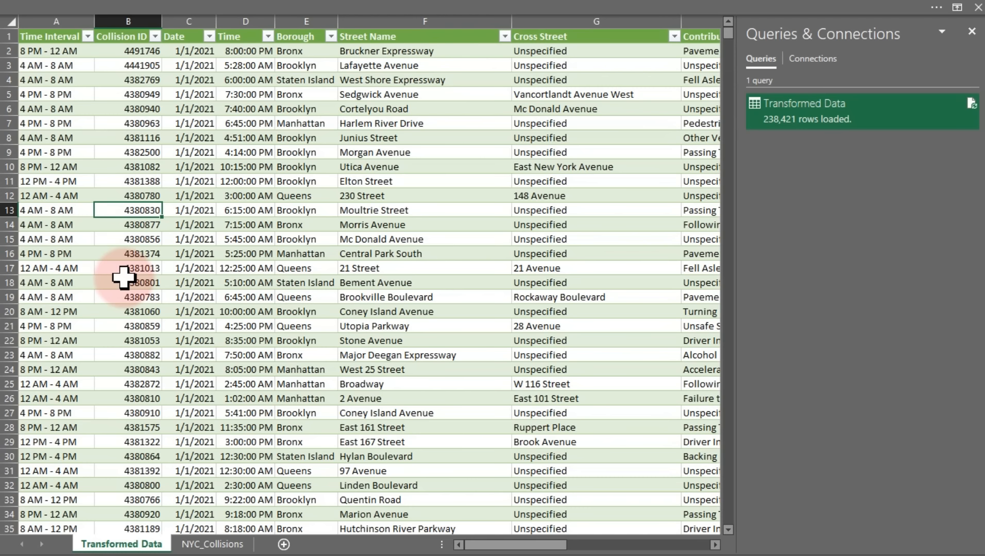
- Close the Queries & Connections pane and open the Ob 1 image from the Maven Analyltics Guided Projects folder to read Objective 1
{"action": "left_click", "coordinate": [971, 31]}
{"action": "left_click", "coordinate": [420, 266]}
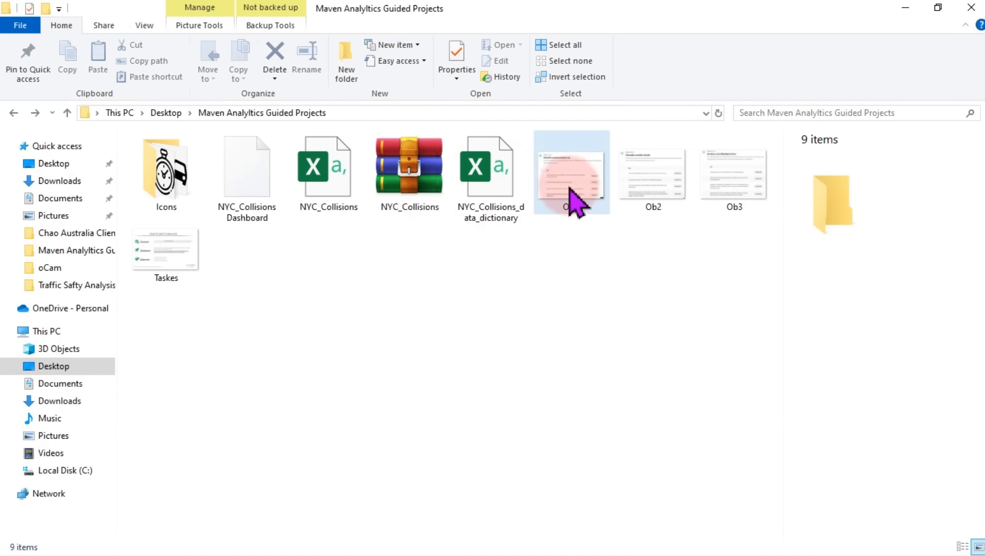
{"action": "left_click", "coordinate": [584, 188]}
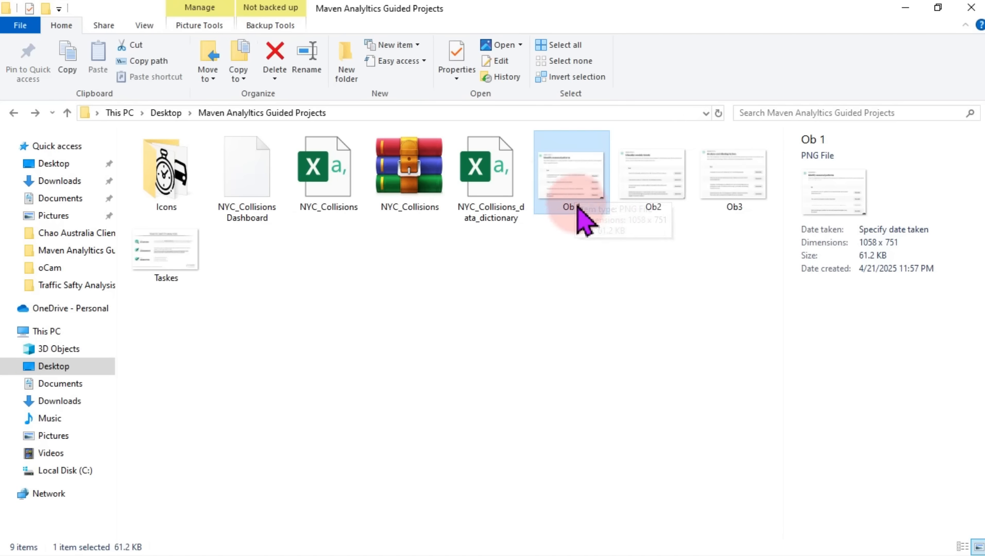
{"action": "double_click", "coordinate": [572, 190]}
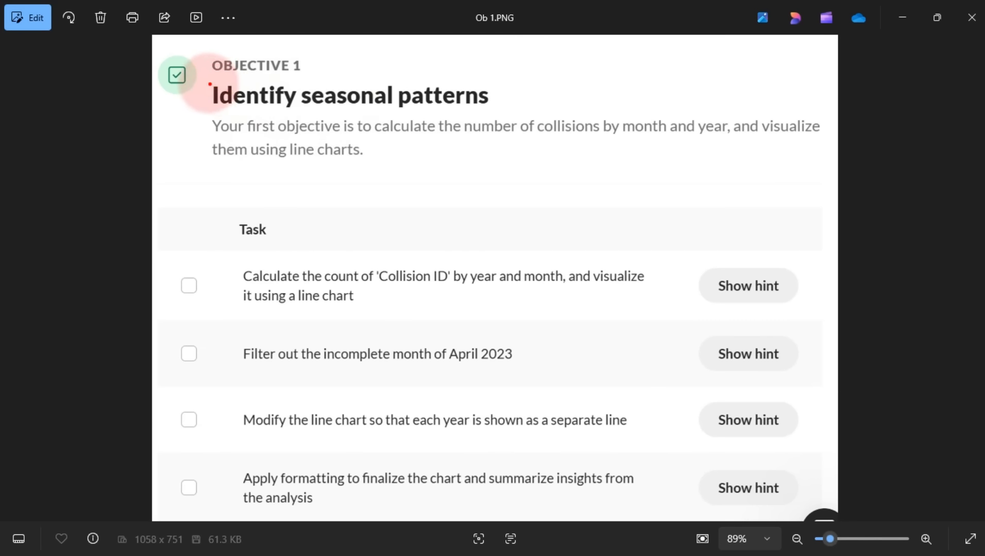
{"action": "left_click_drag", "start_coordinate": [208, 82], "coordinate": [505, 108]}
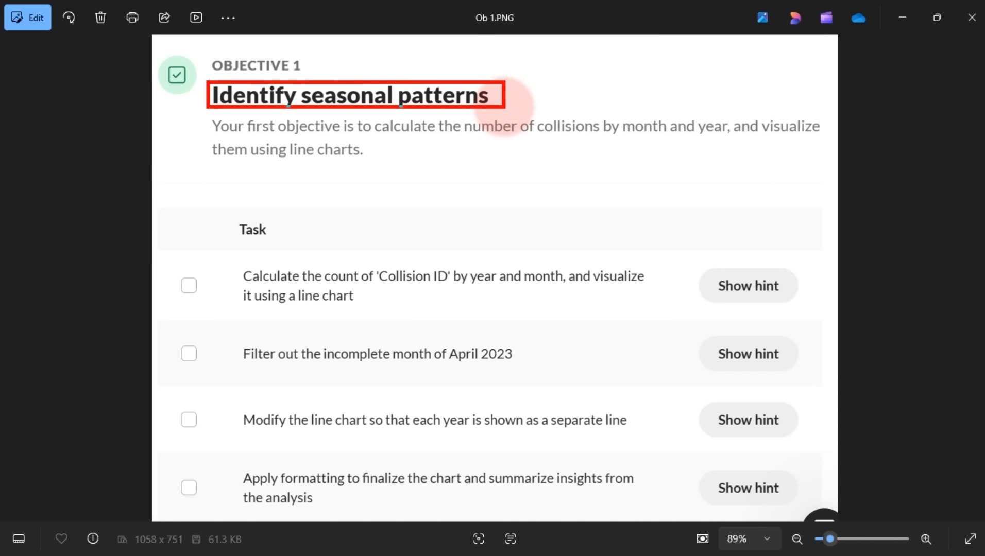